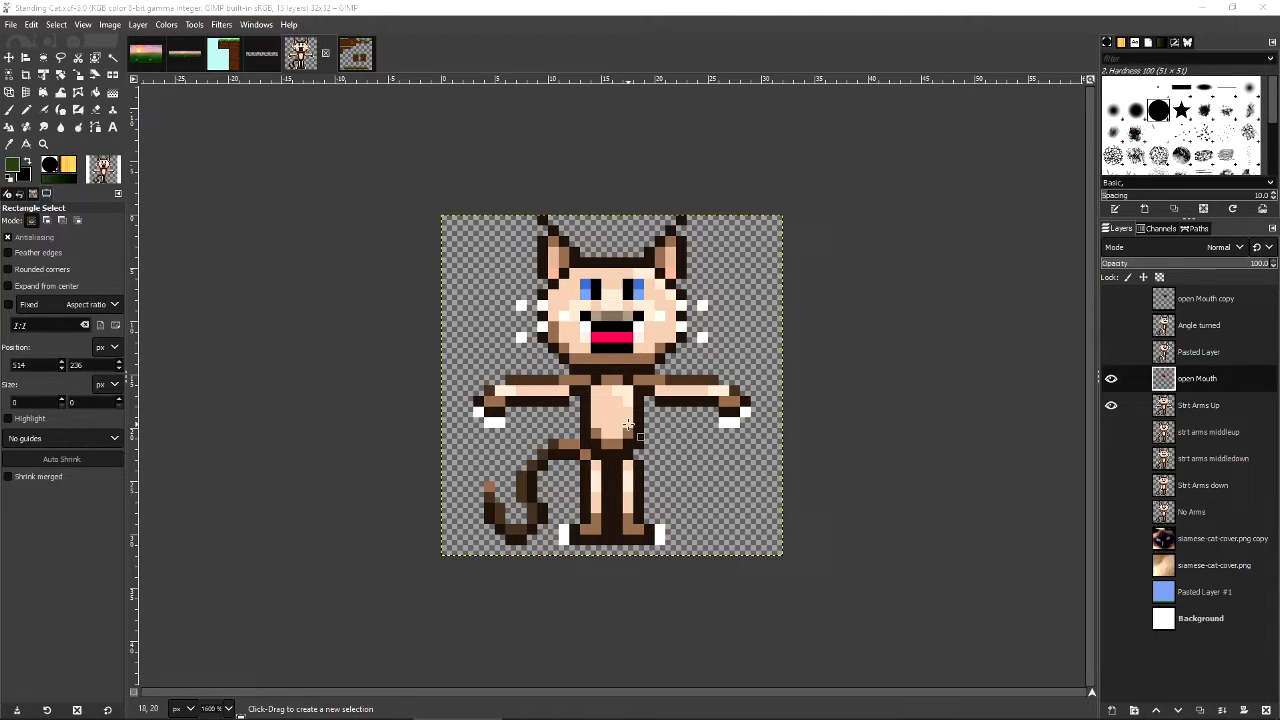
# Preview the open Mouth, Strt Arms Up, Angle turned and Pasted Layer layers by toggling their visibility.
pyautogui.click(1200, 408)
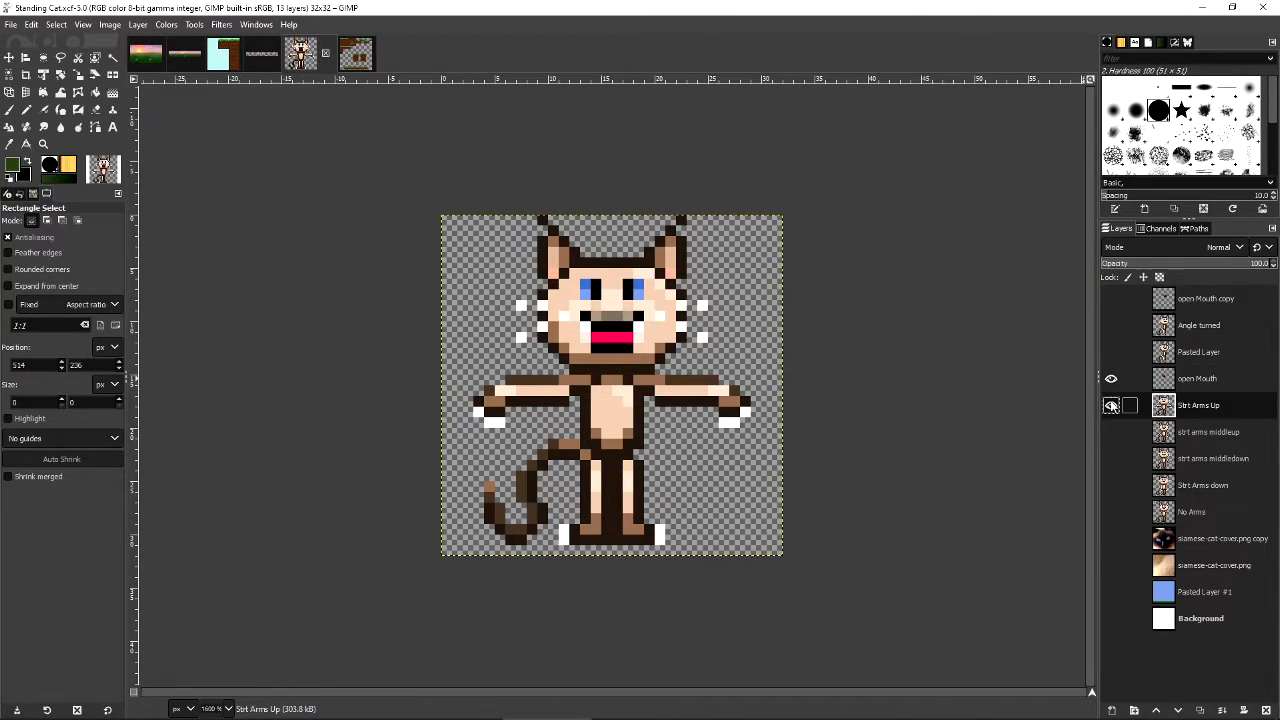
pyautogui.click(1114, 382)
pyautogui.click(1114, 382)
pyautogui.click(1114, 382)
pyautogui.click(1113, 405)
pyautogui.click(1114, 357)
pyautogui.click(1111, 352)
pyautogui.click(1111, 326)
pyautogui.click(1111, 326)
pyautogui.click(1111, 352)
pyautogui.click(1111, 352)
pyautogui.click(1111, 352)
pyautogui.click(1111, 352)
pyautogui.click(1111, 352)
pyautogui.click(1111, 352)
pyautogui.click(1111, 352)
pyautogui.click(1167, 359)
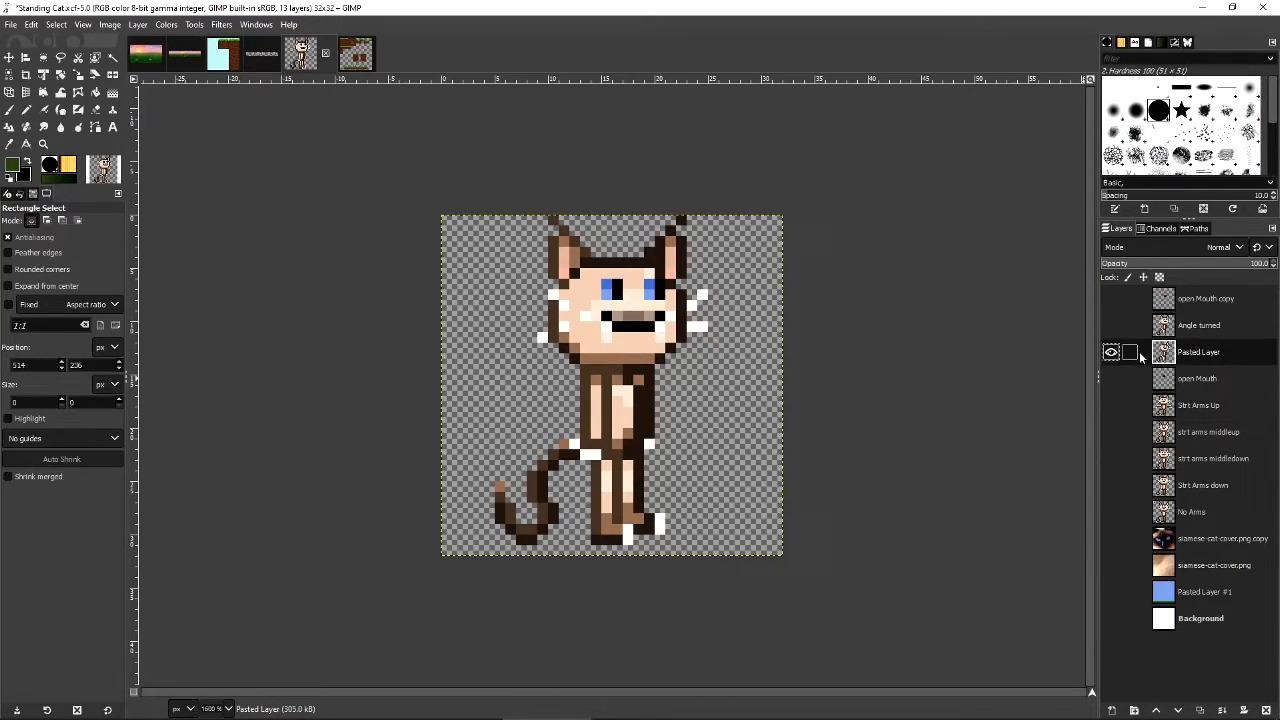
# Preview the middleup and middledown arm poses, leaving only the Strt Arms down layer shown and selected.
pyautogui.click(1111, 352)
pyautogui.click(1111, 432)
pyautogui.click(1111, 432)
pyautogui.click(1111, 458)
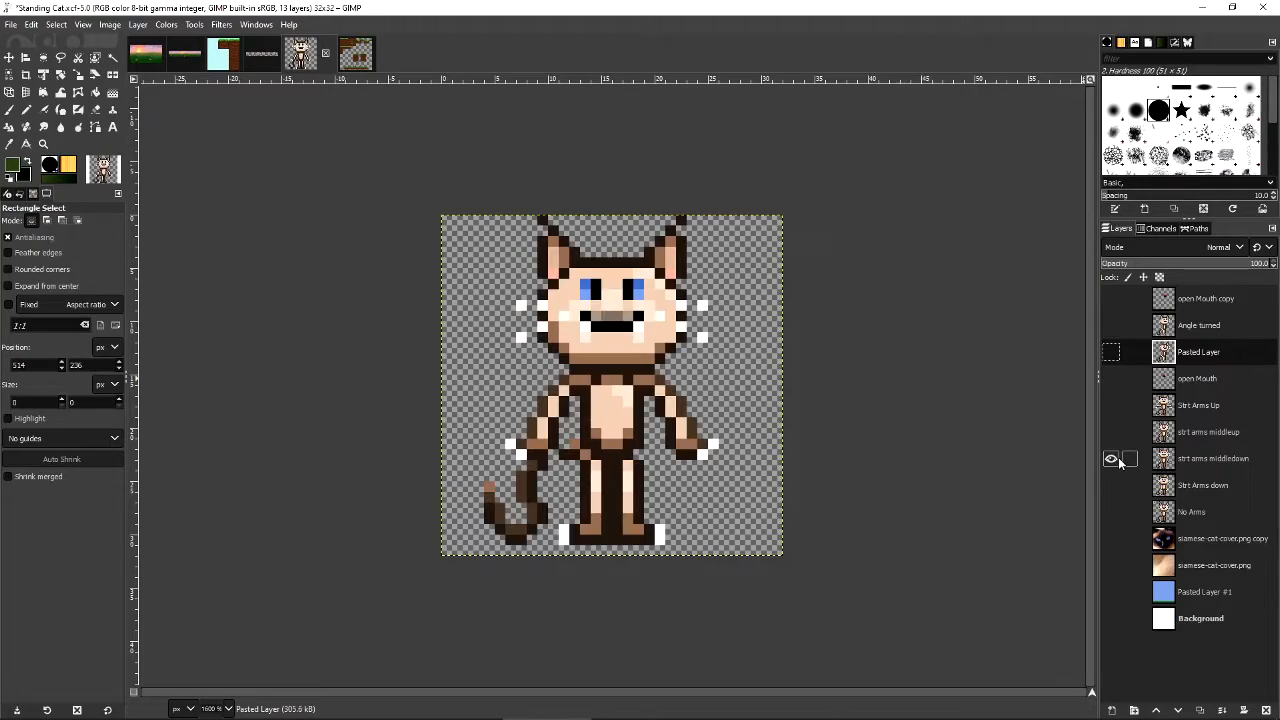
pyautogui.click(1111, 458)
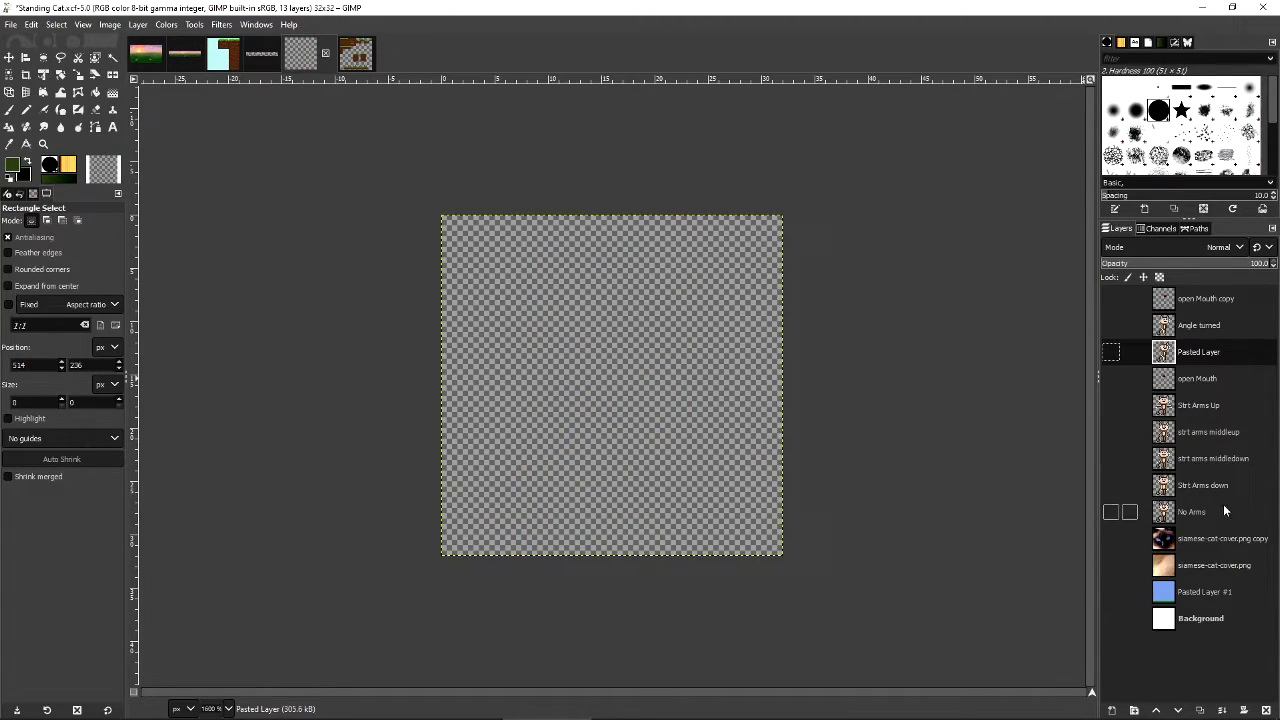
pyautogui.click(1111, 485)
pyautogui.click(1224, 485)
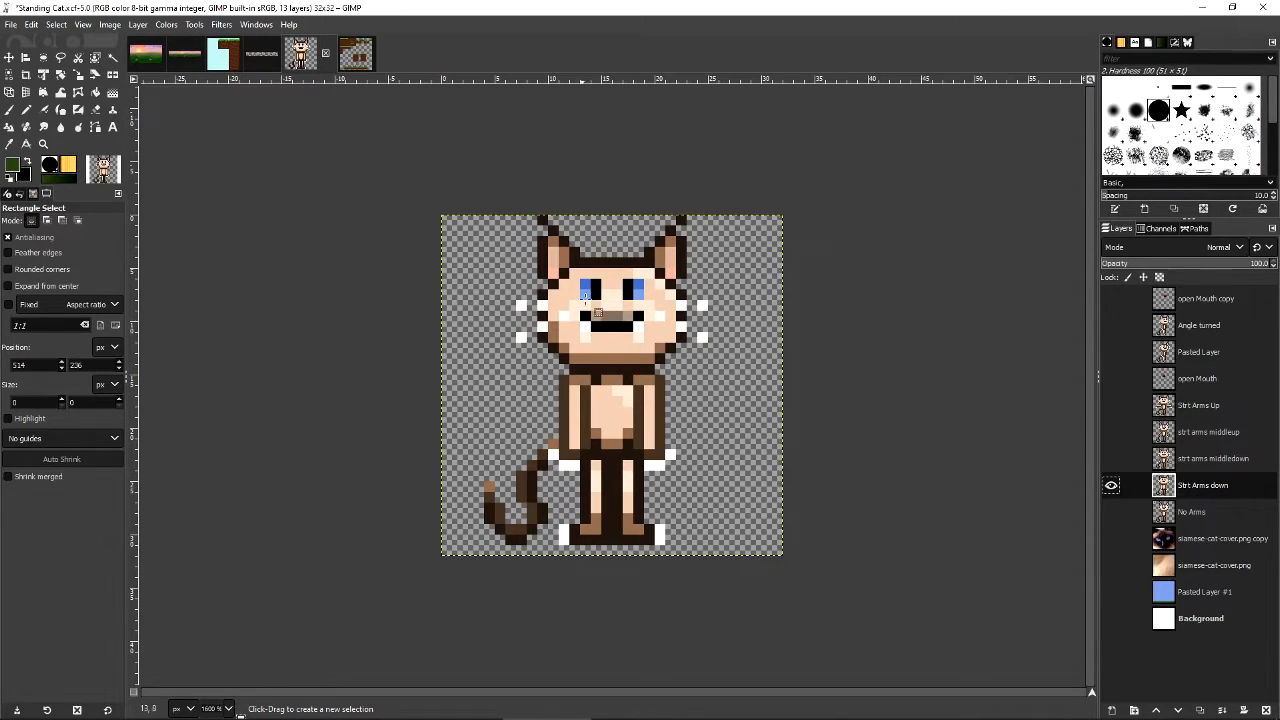
# Examine the frames of the Running Cat sprite sheet and return to the Standing Cat image.
pyautogui.click(250, 60)
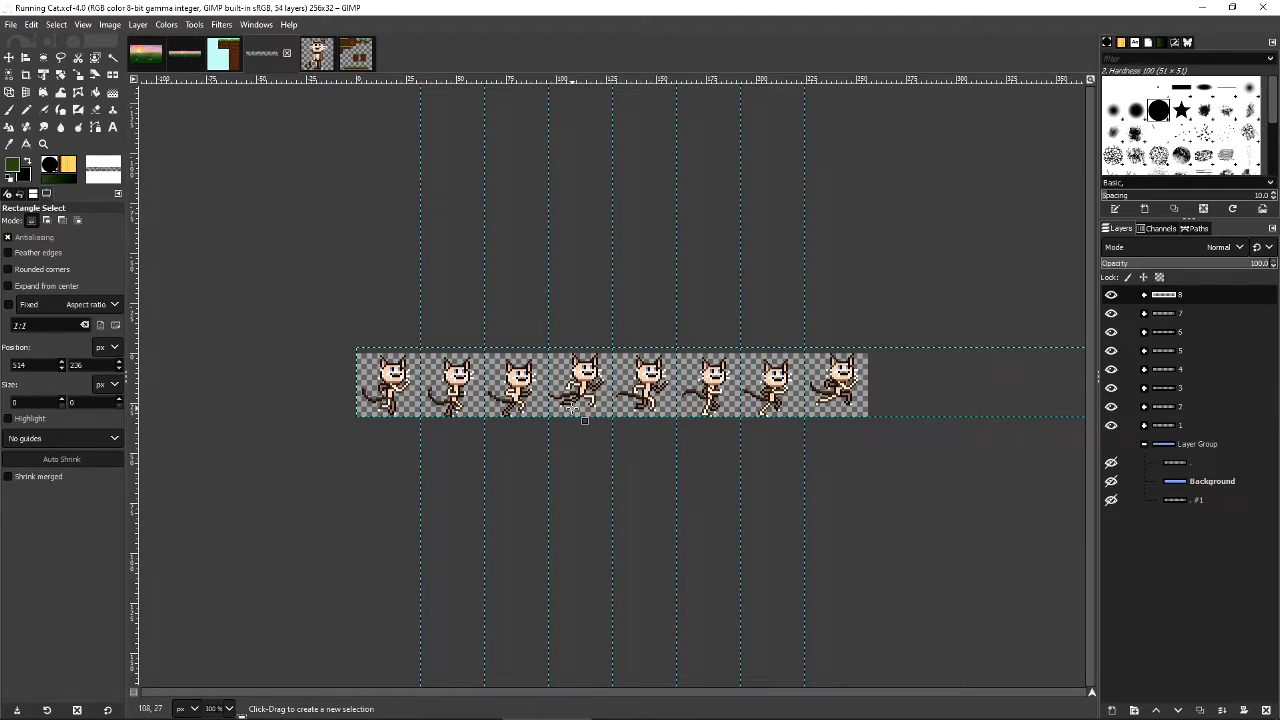
pyautogui.scroll(2, 610, 408)
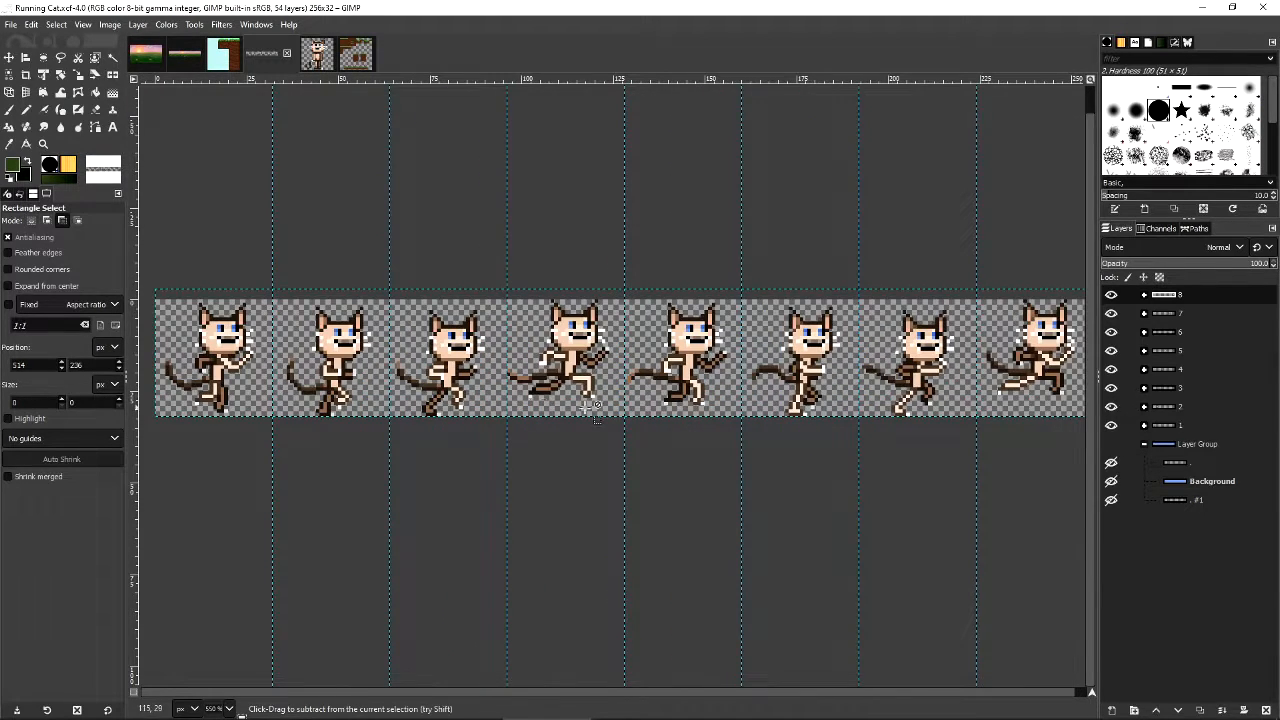
pyautogui.scroll(-1, 605, 400)
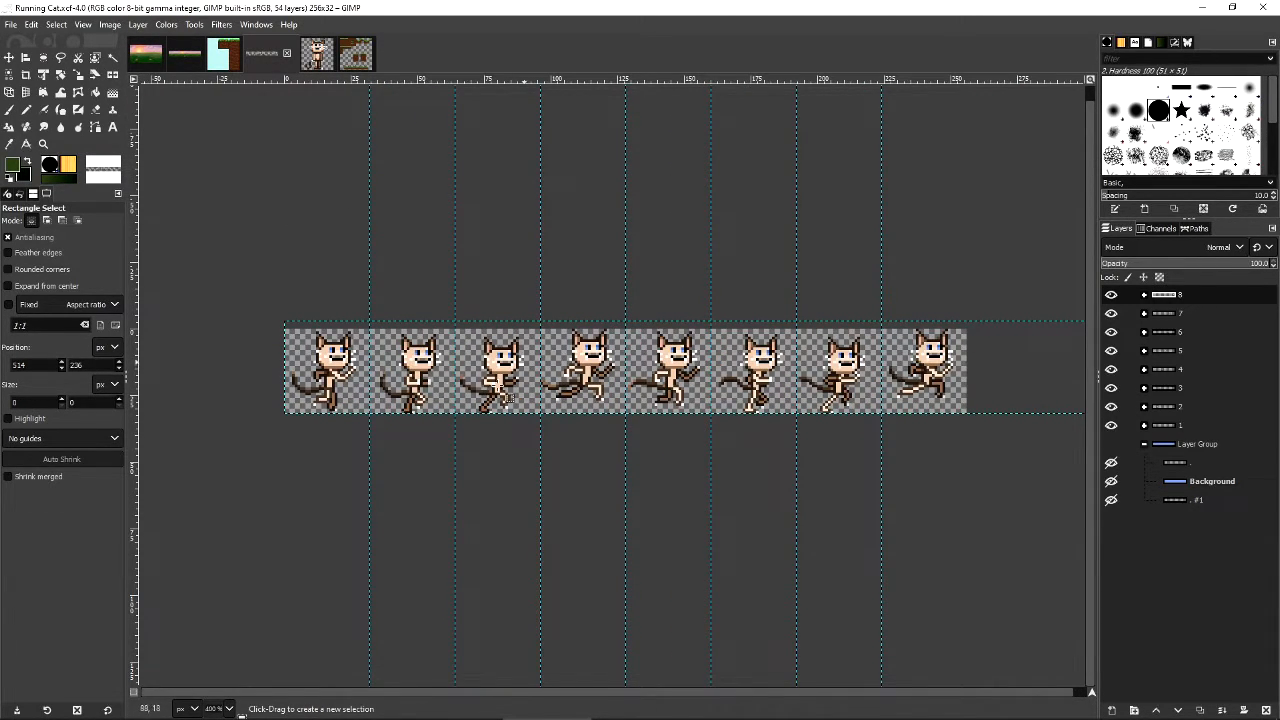
pyautogui.click(317, 55)
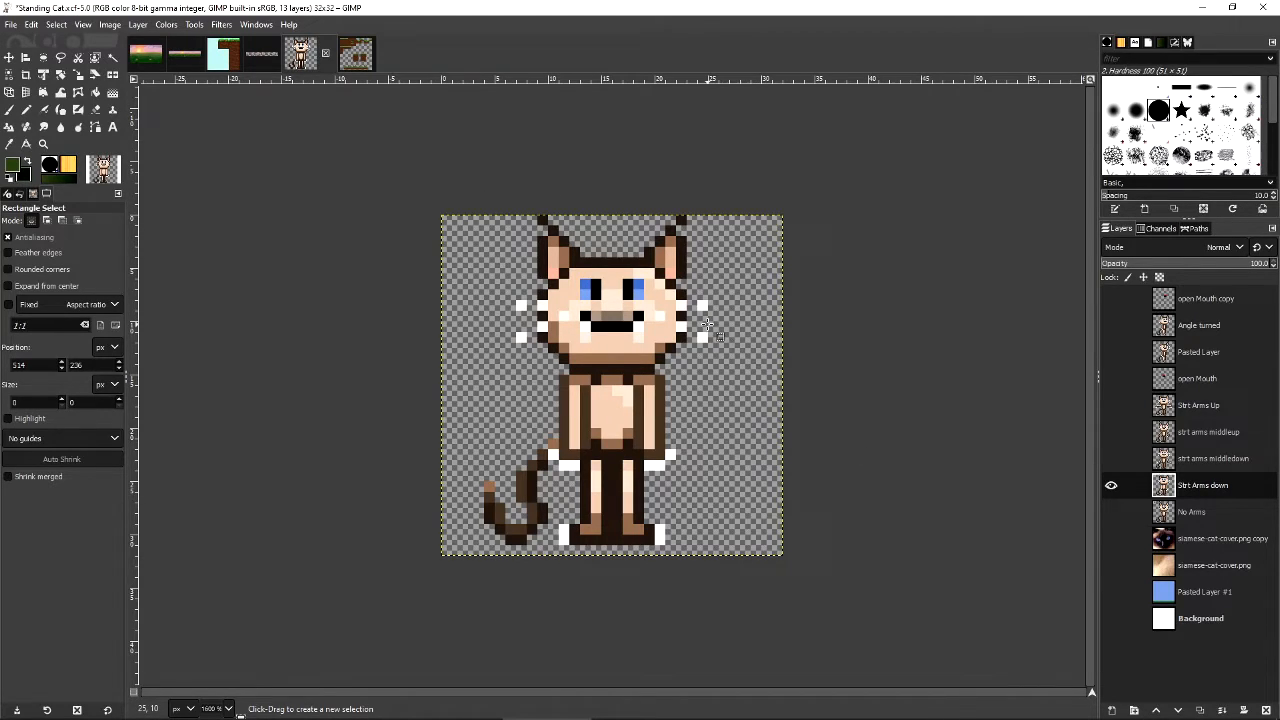
# Inspect the first frame of the Running Cat sheet, temporarily marking it with a rectangular selection.
pyautogui.click(262, 55)
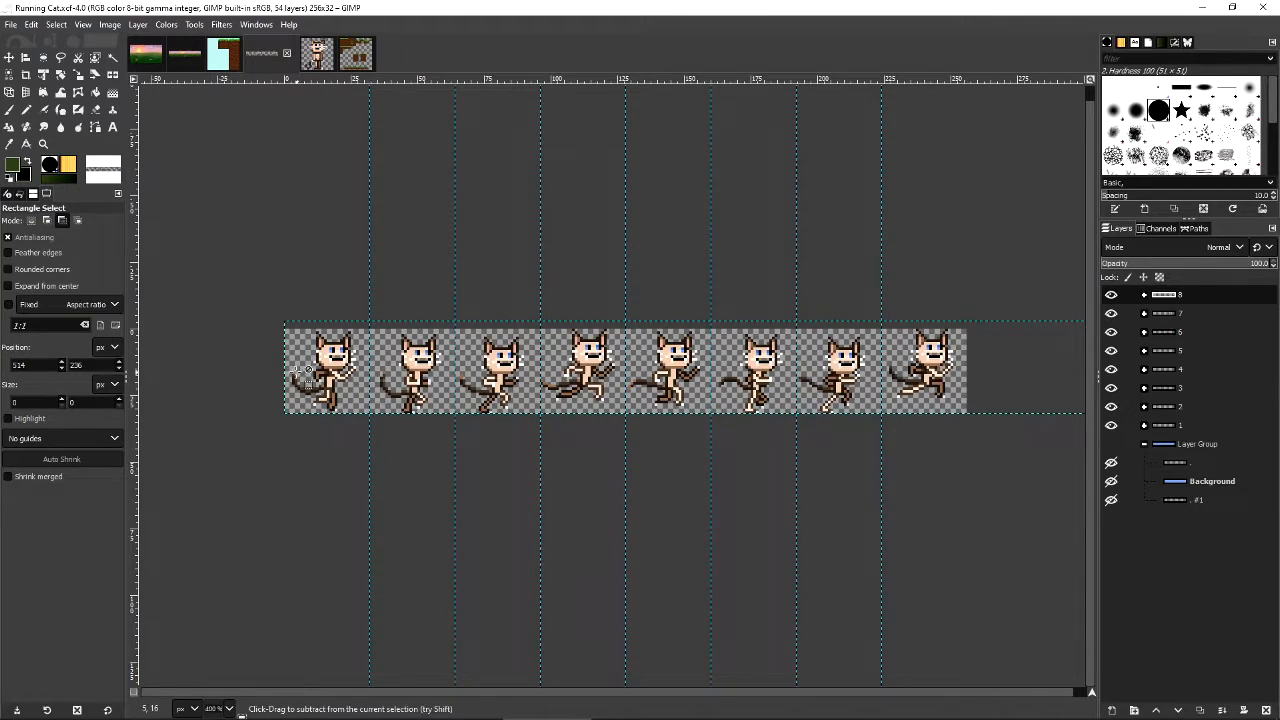
pyautogui.scroll(3, 372, 385)
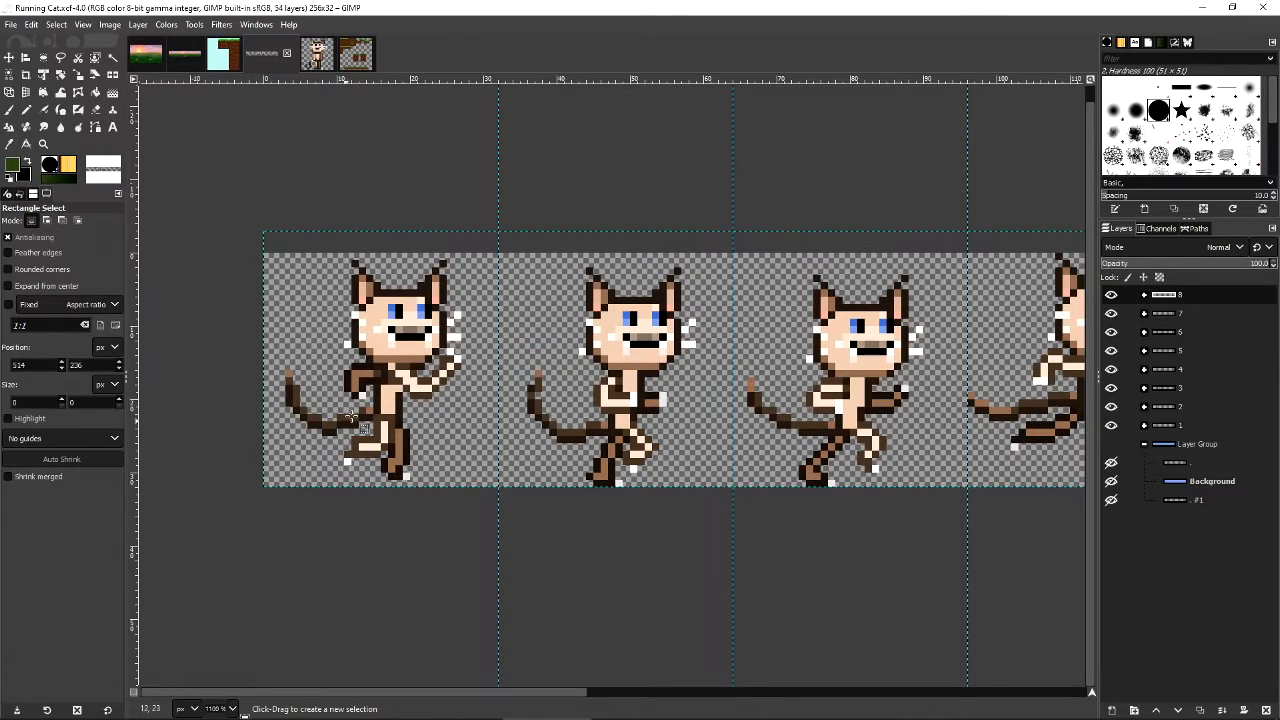
pyautogui.moveTo(490, 238); pyautogui.dragTo(308, 486)
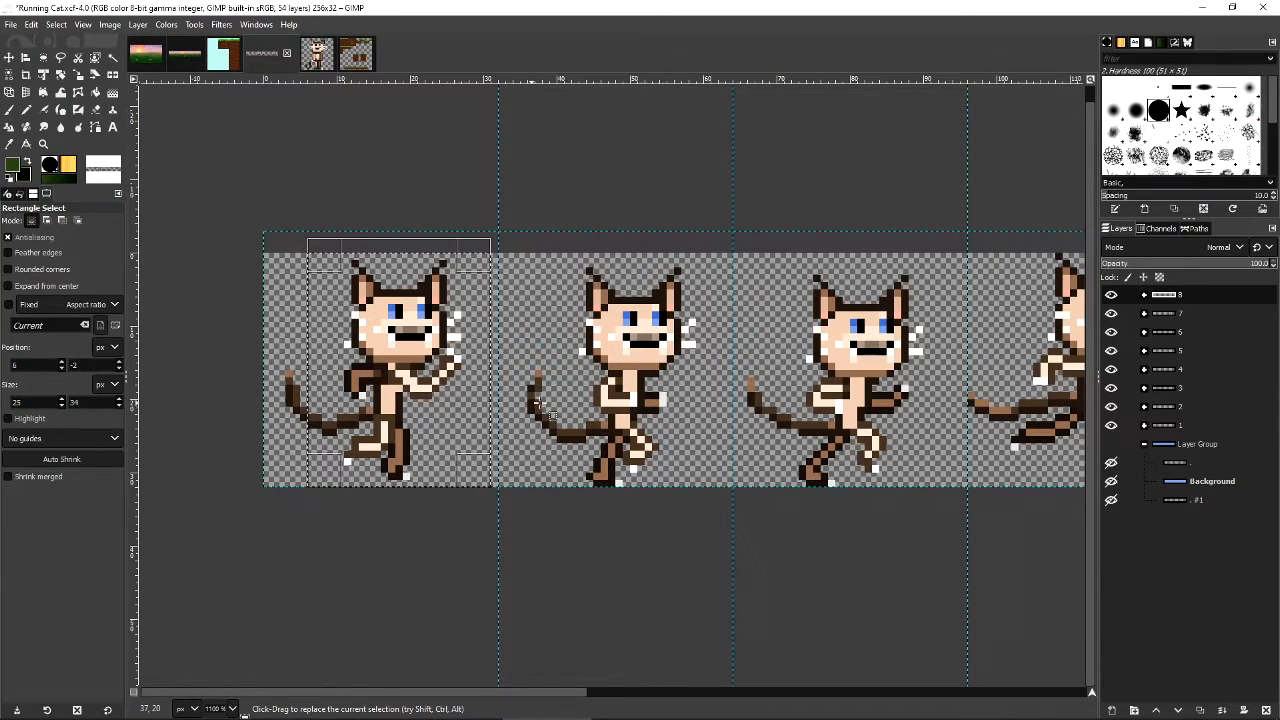
pyautogui.click(625, 364)
# Delete the open Mouth, Angle turned, Pasted Layer and open Mouth copy layers from the Standing Cat image.
pyautogui.click(317, 54)
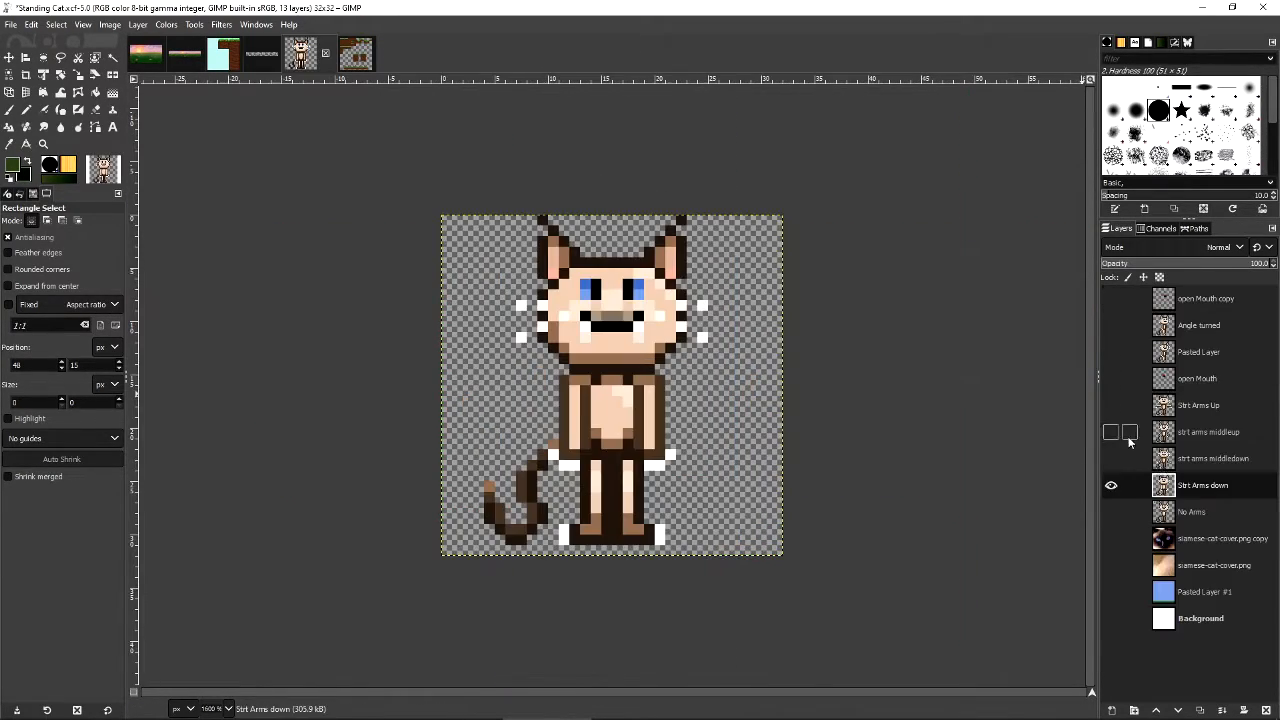
pyautogui.click(1193, 466)
pyautogui.click(1190, 431)
pyautogui.click(1195, 405)
pyautogui.click(1198, 378)
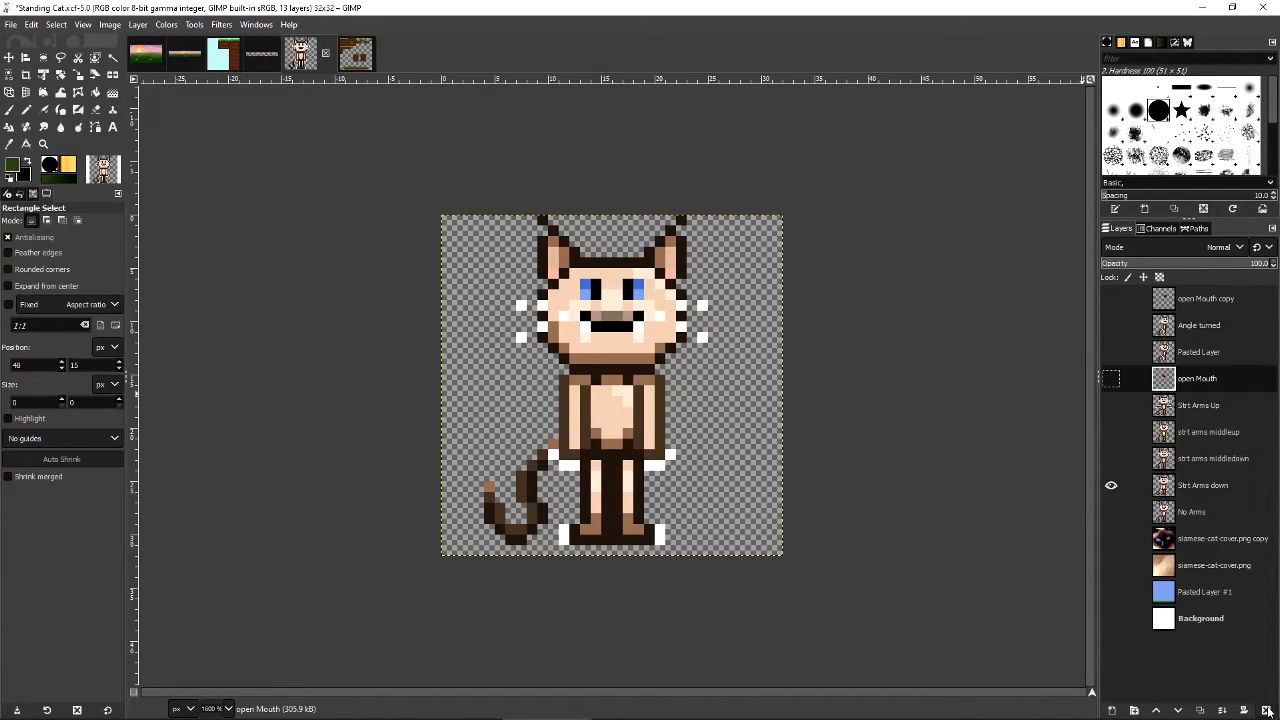
pyautogui.click(1266, 710)
pyautogui.click(1198, 325)
pyautogui.click(1266, 710)
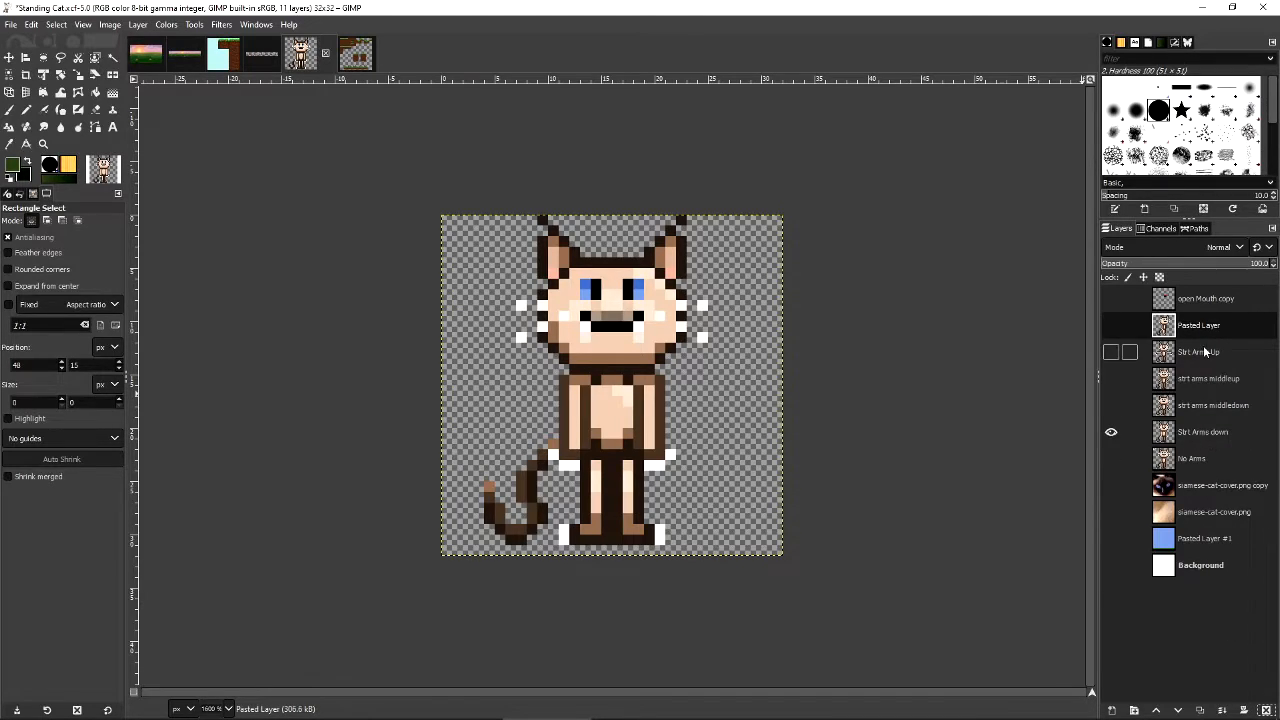
pyautogui.click(1266, 710)
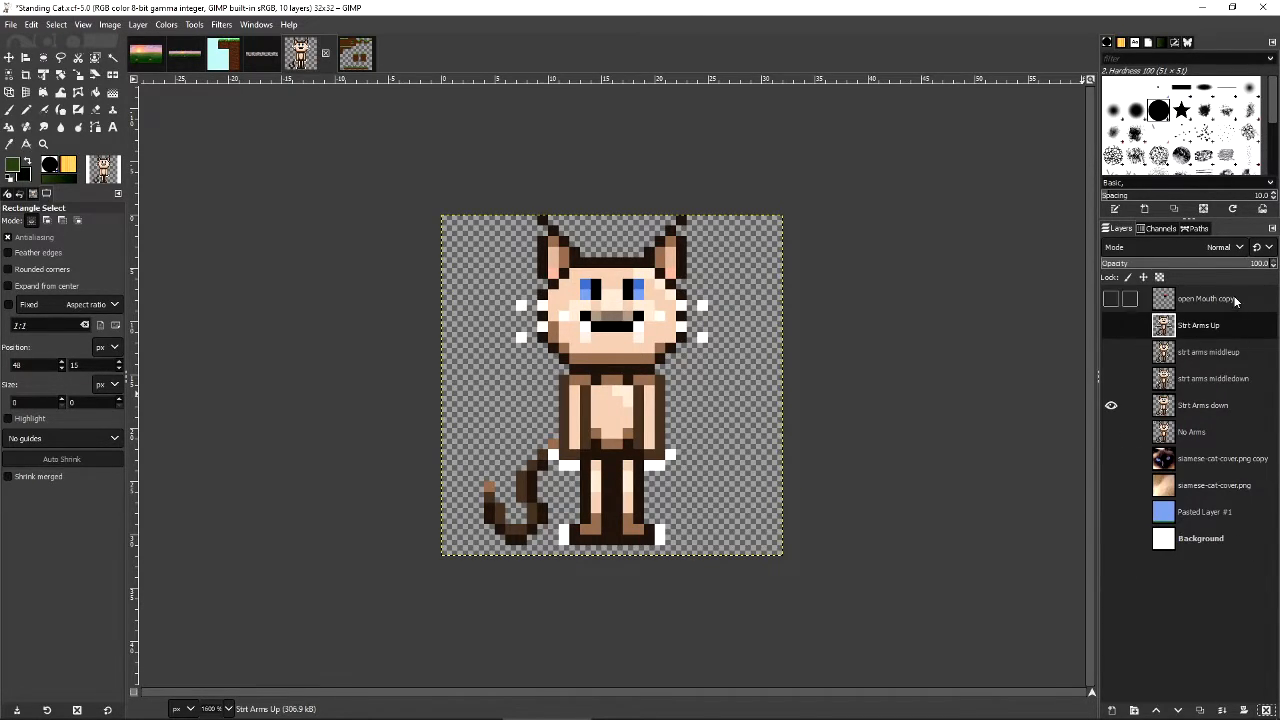
pyautogui.click(1236, 301)
pyautogui.click(1266, 710)
# Delete both siamese-cat-cover layers, Pasted Layer #1, Background and No Arms, and show Strt Arms Up instead of Strt Arms down.
pyautogui.click(1214, 433)
pyautogui.click(1266, 710)
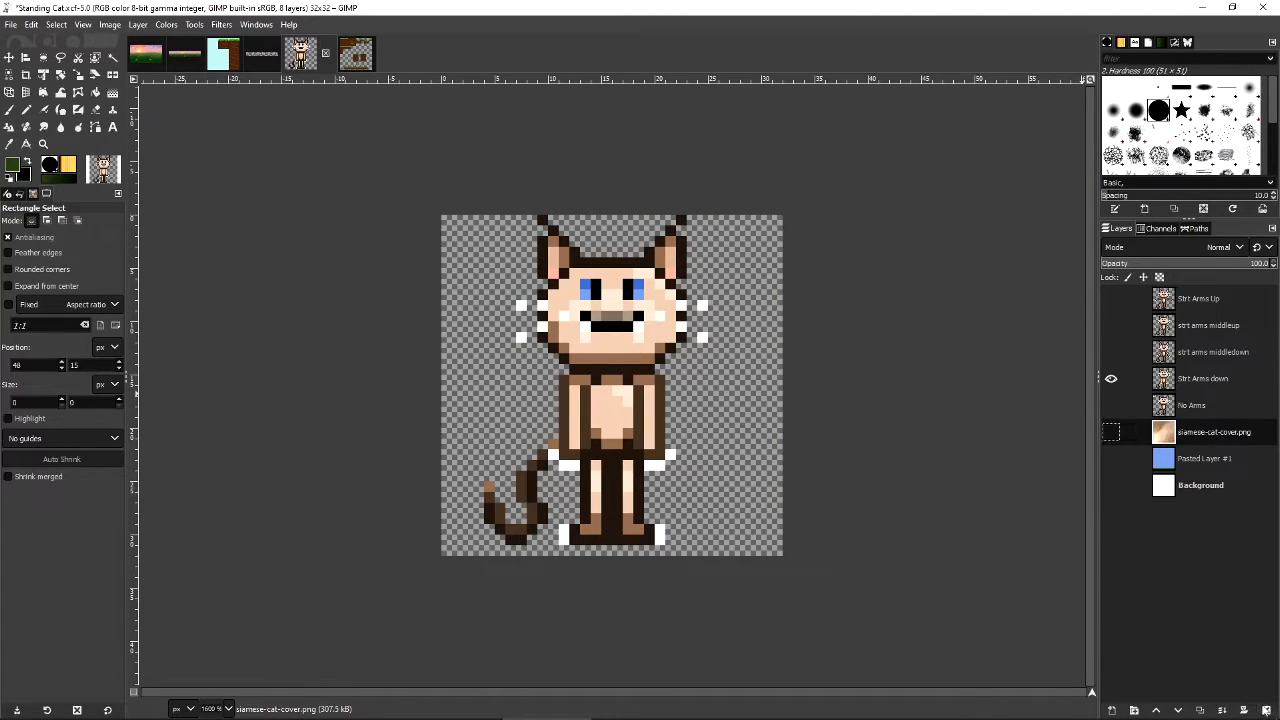
pyautogui.click(1266, 710)
pyautogui.click(1266, 710)
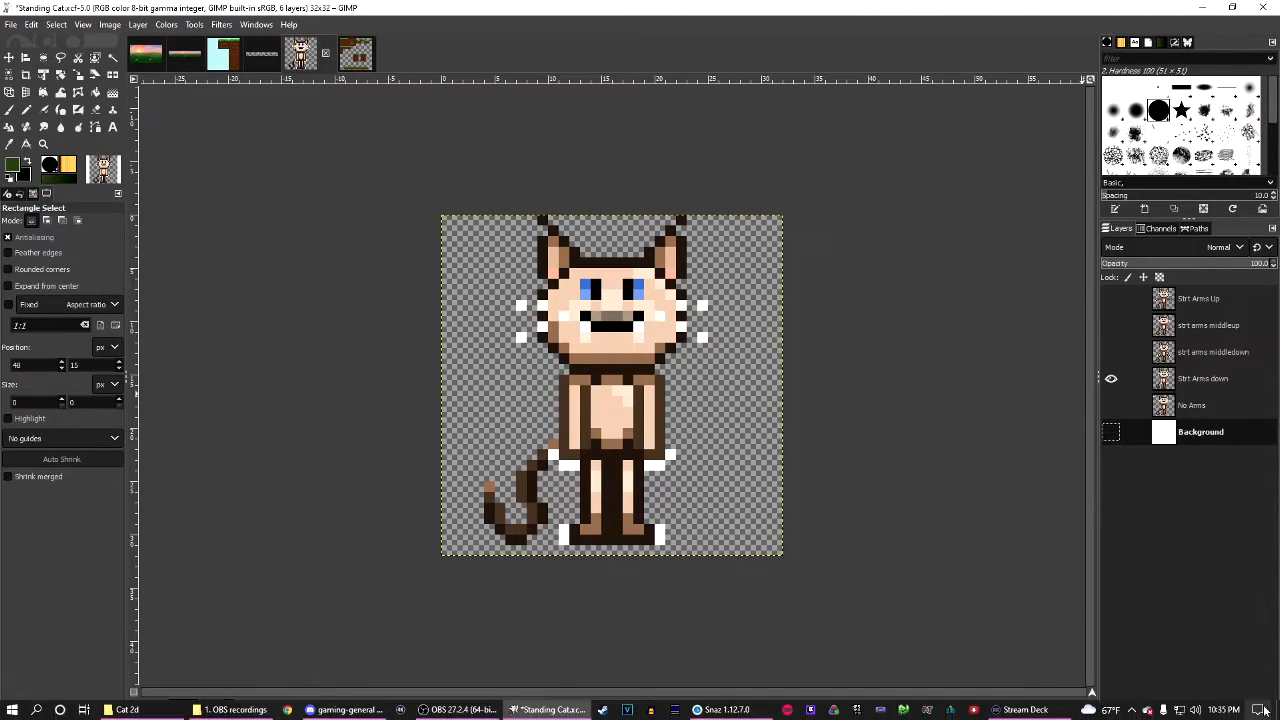
pyautogui.click(1268, 712)
pyautogui.click(886, 507)
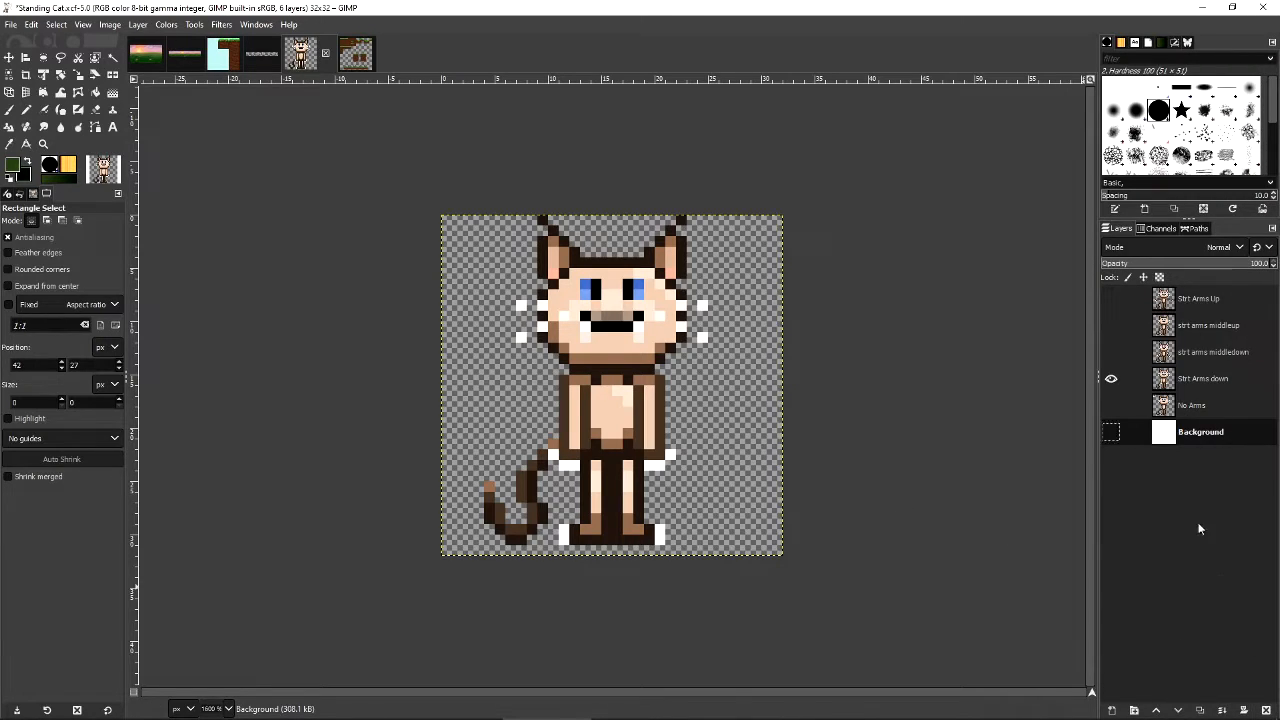
pyautogui.click(1266, 710)
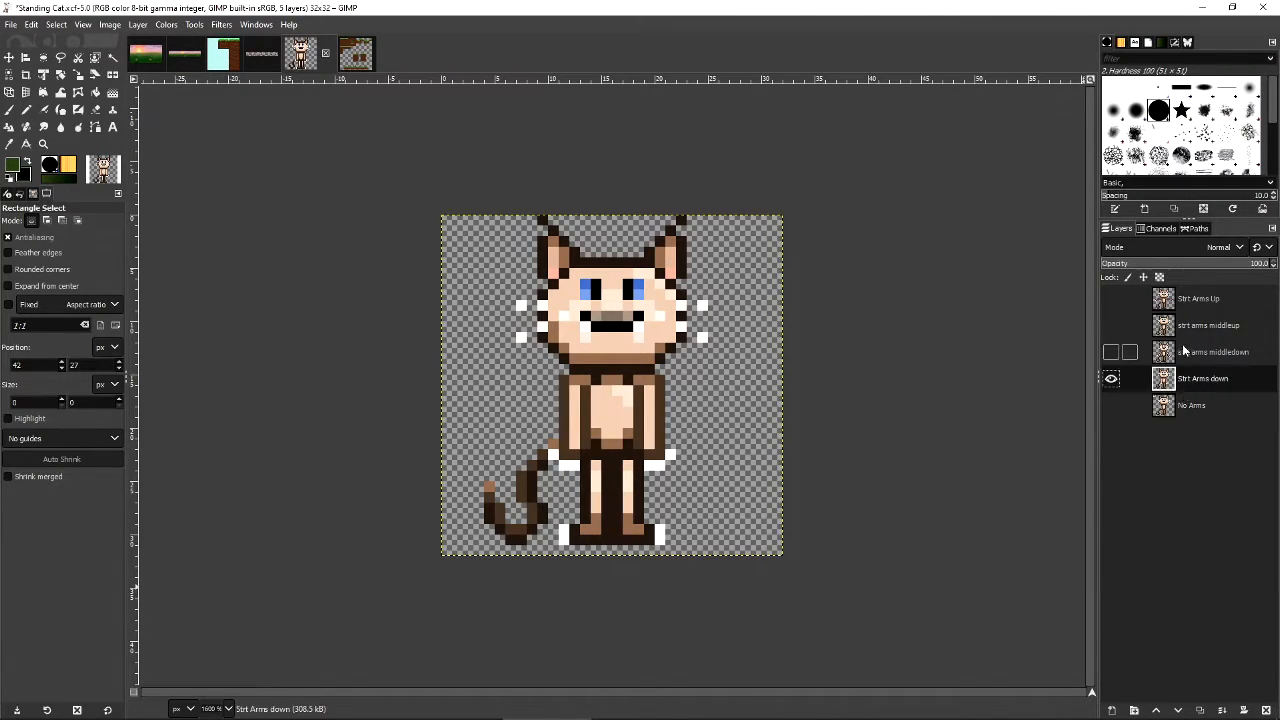
pyautogui.click(1110, 299)
pyautogui.click(1111, 378)
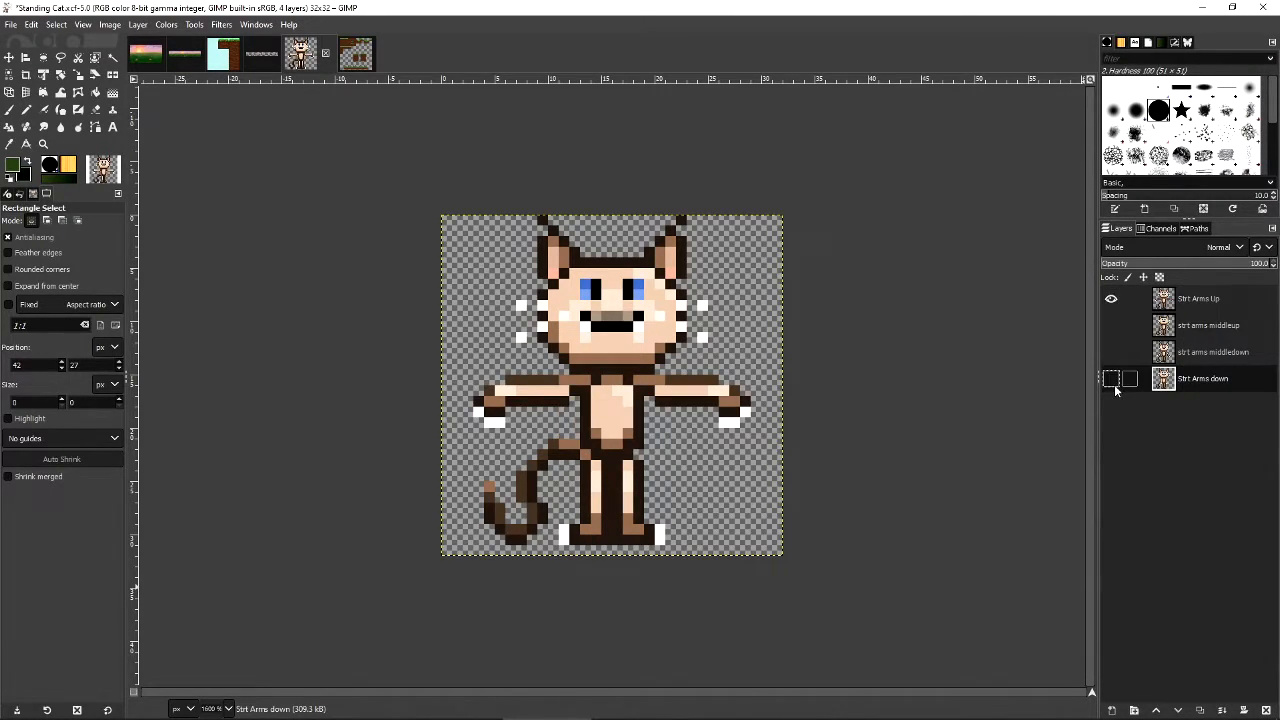
# Preview the strt arms middleup pose and move its layer to the bottom of the stack, below Strt Arms down.
pyautogui.click(1110, 299)
pyautogui.click(1111, 325)
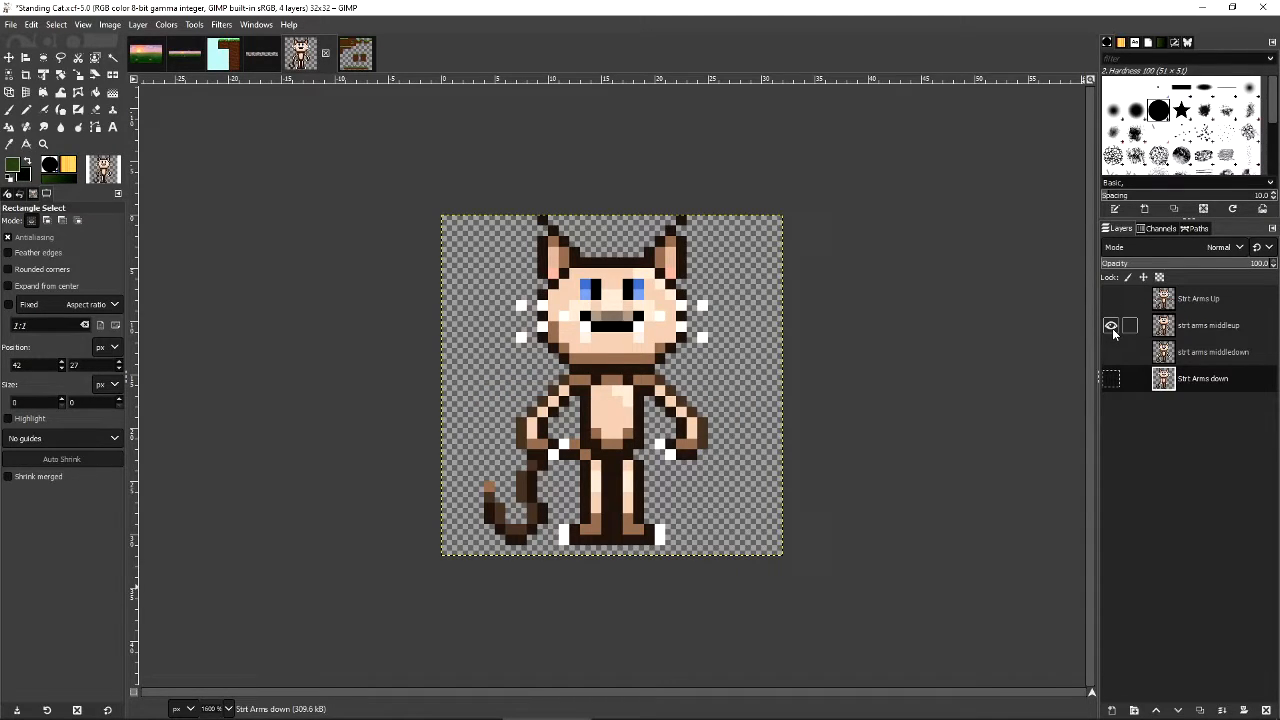
pyautogui.click(1184, 331)
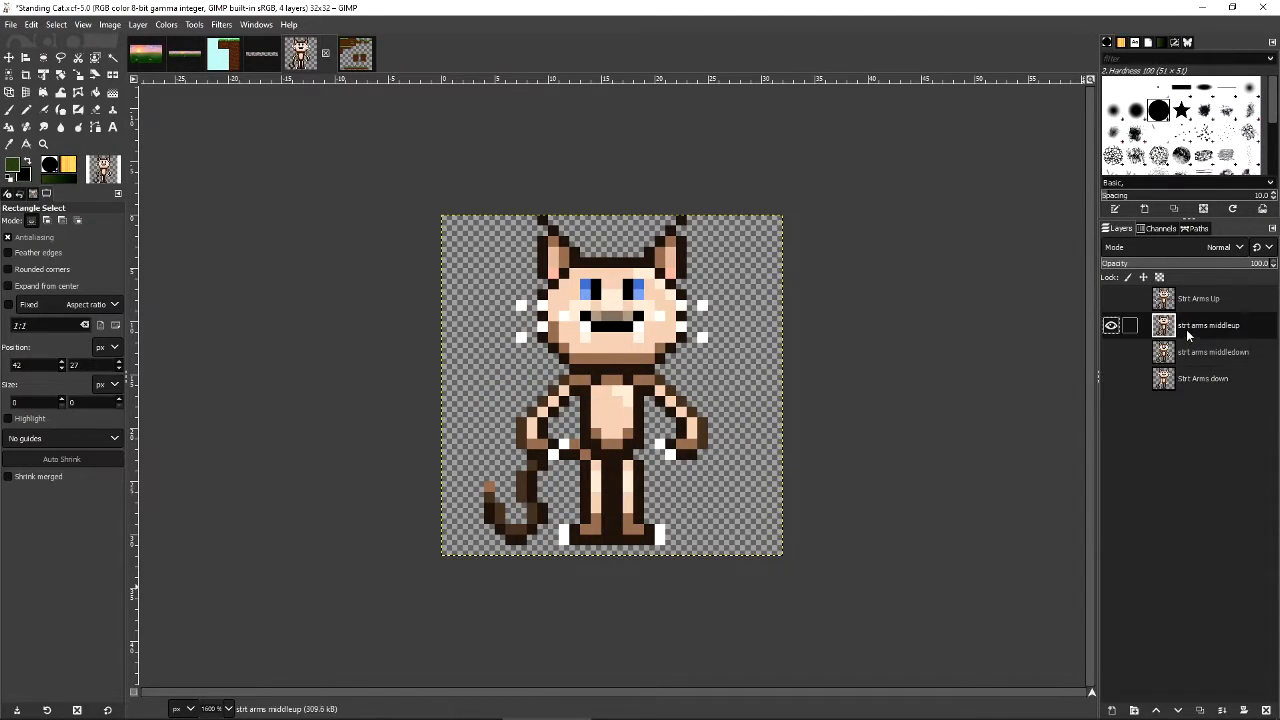
pyautogui.click(1199, 300)
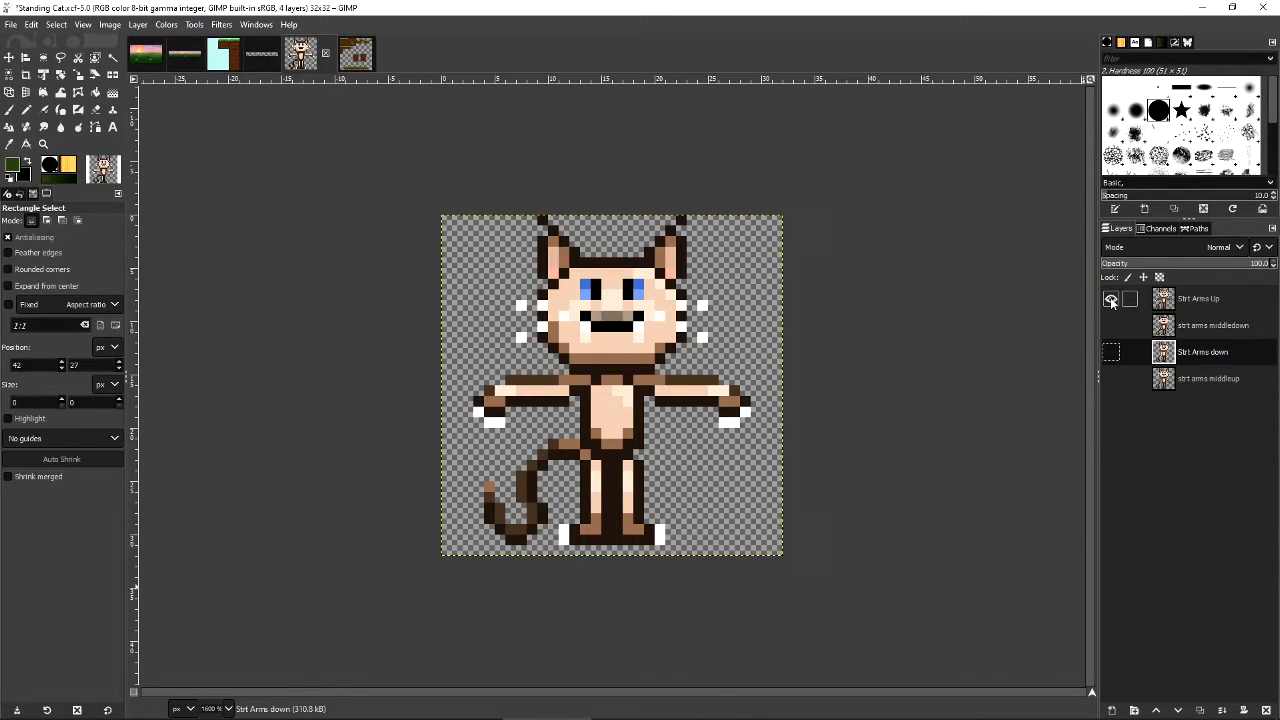
# Step through the arm poses one layer at a time, from Strt Arms Up down to strt arms middleup.
pyautogui.click(1110, 300)
pyautogui.click(1111, 325)
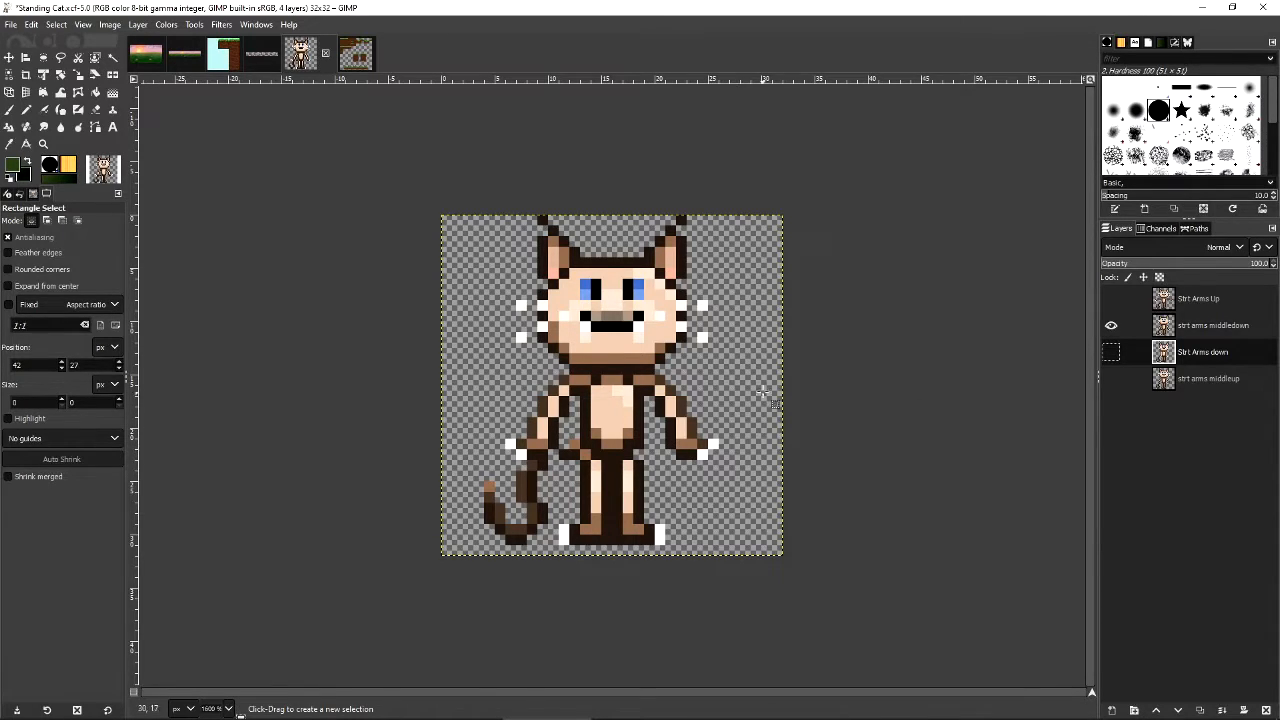
pyautogui.click(1110, 325)
pyautogui.click(1111, 352)
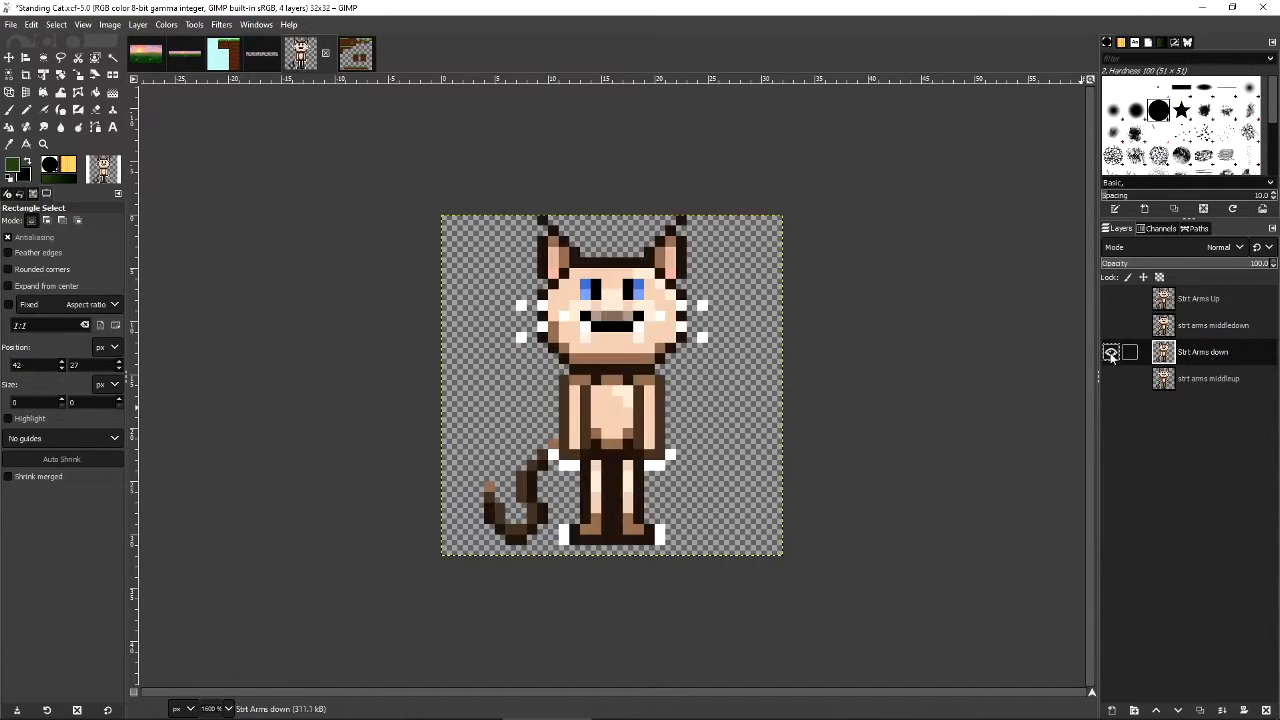
pyautogui.click(1111, 352)
pyautogui.click(1111, 378)
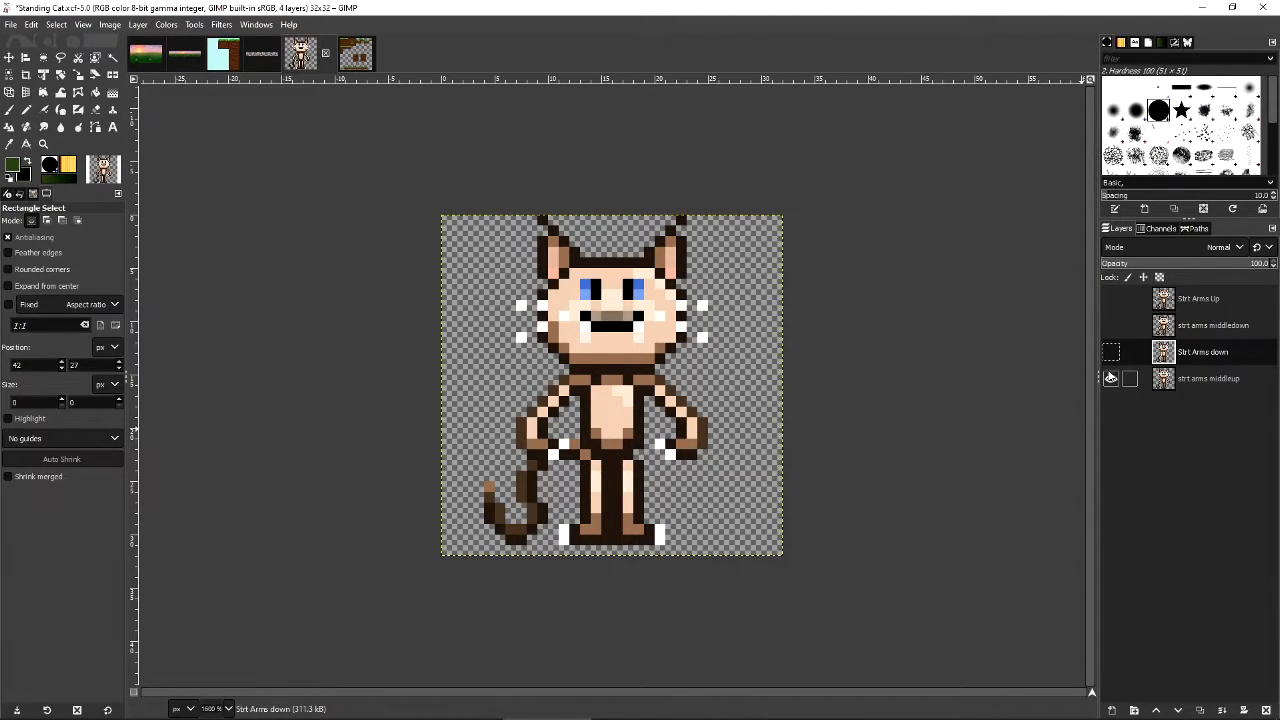
# View all four arm-pose layers together, and hide Strt Arms Up and strt arms middledown again.
pyautogui.click(1111, 378)
pyautogui.click(1111, 378)
pyautogui.click(1111, 352)
pyautogui.click(1111, 326)
pyautogui.click(1112, 300)
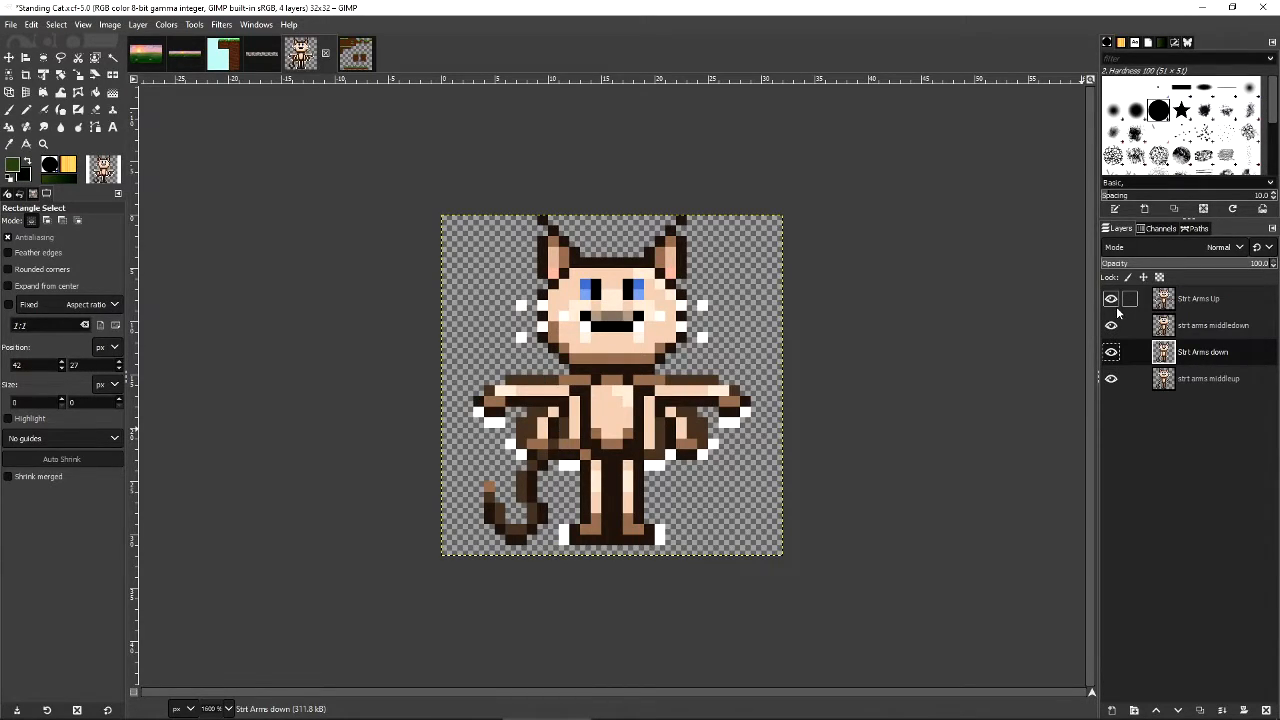
pyautogui.click(1111, 300)
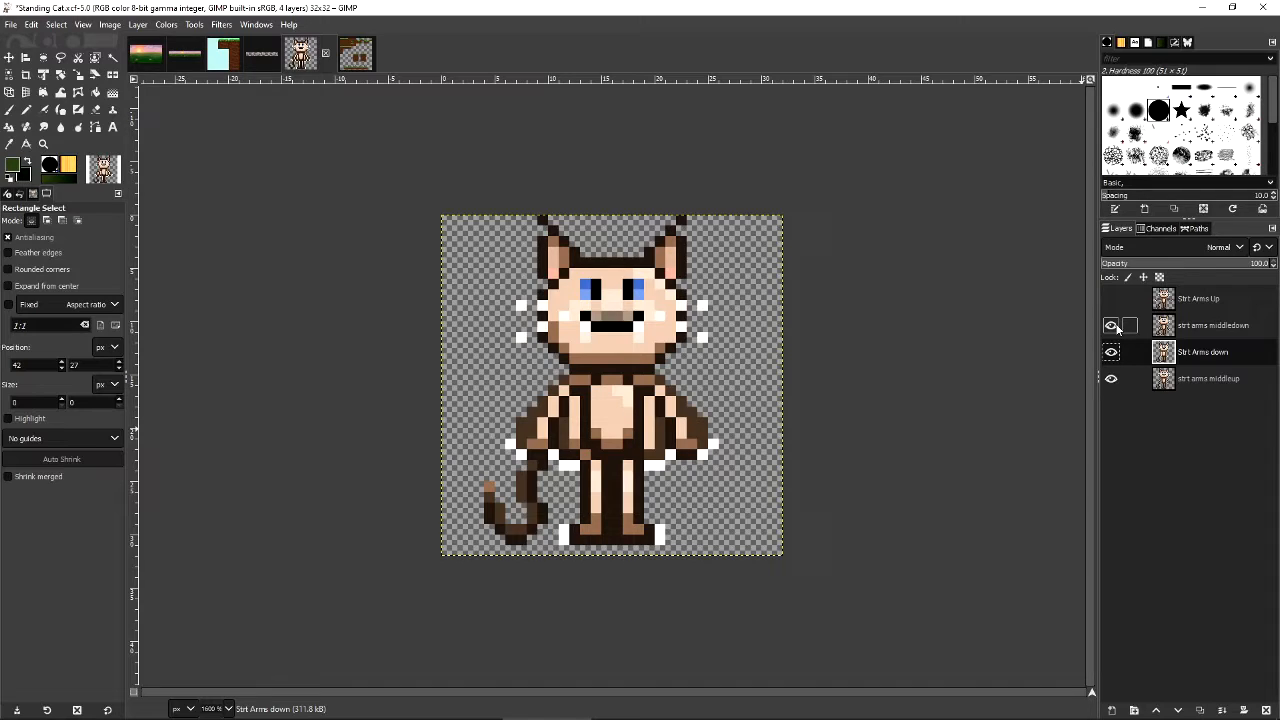
pyautogui.click(1111, 326)
# Examine the frames along the whole Running Cat sprite sheet.
pyautogui.click(258, 54)
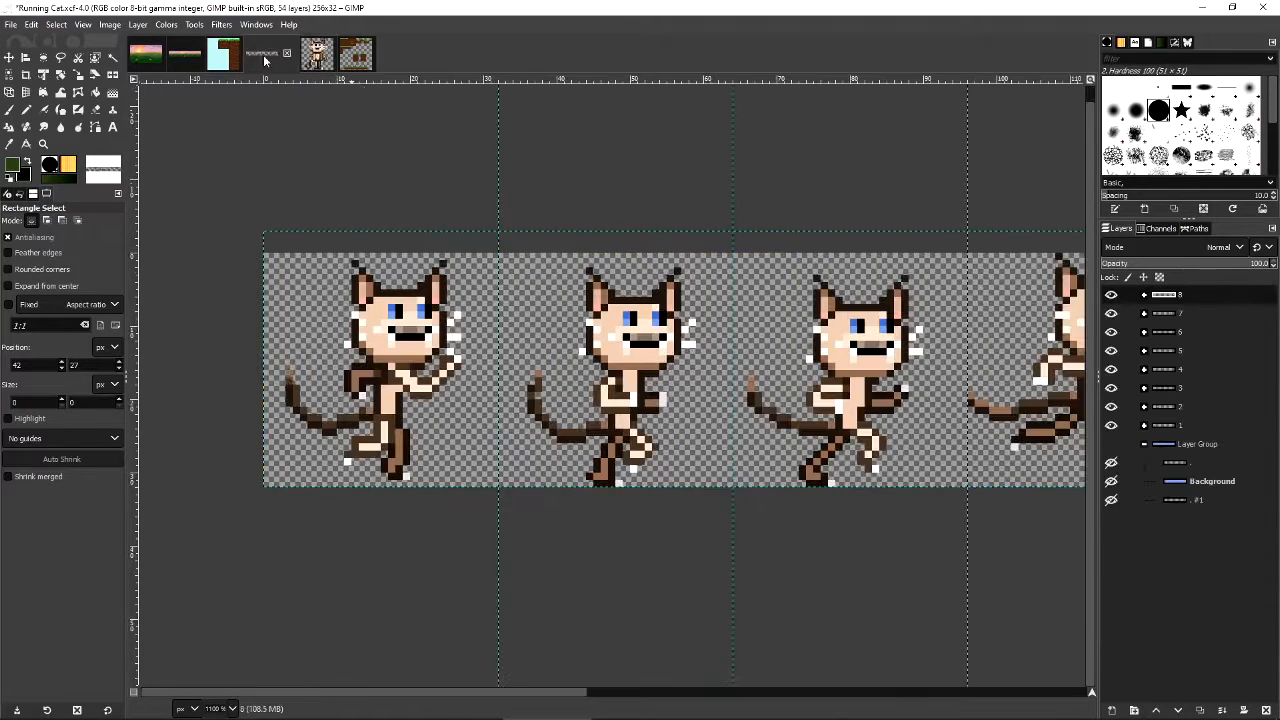
pyautogui.hscroll(5, 391, 311)
pyautogui.hscroll(-4, 540, 388)
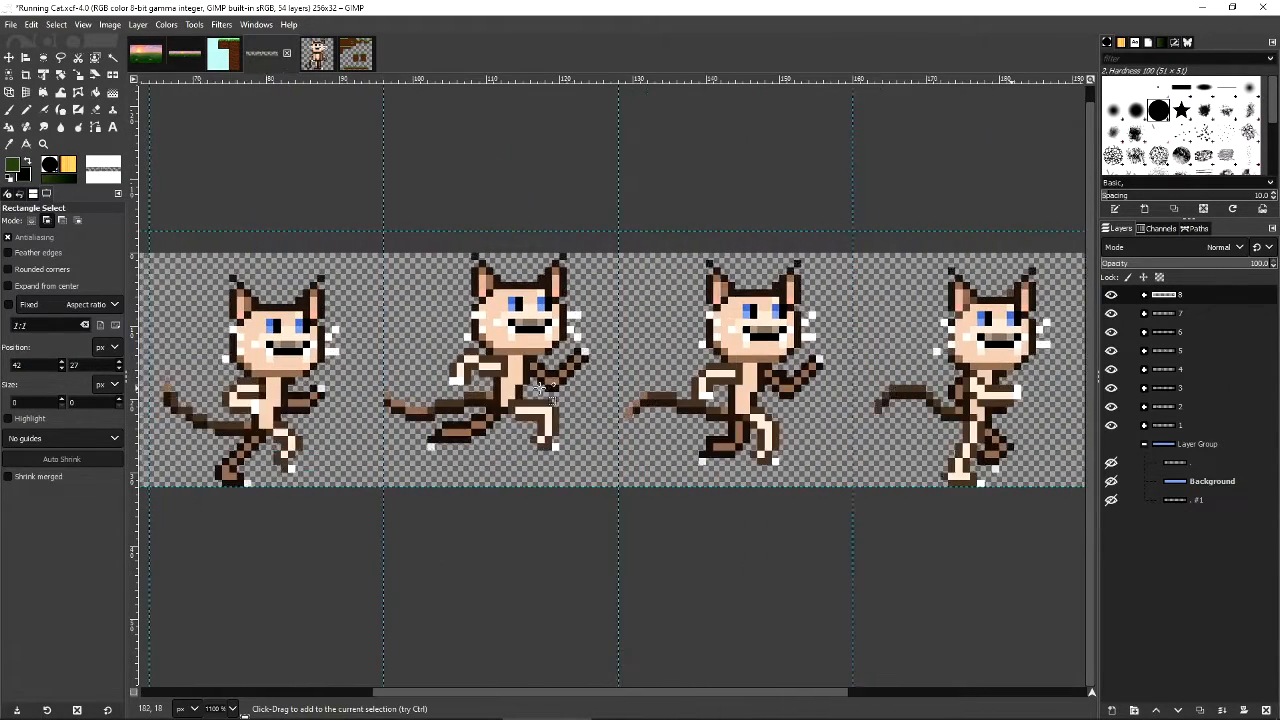
pyautogui.hscroll(4, 540, 388)
pyautogui.hscroll(-4, 540, 390)
pyautogui.hscroll(4, 540, 392)
pyautogui.hscroll(-4, 541, 394)
pyautogui.hscroll(4, 541, 396)
pyautogui.hscroll(-4, 542, 399)
pyautogui.hscroll(4, 543, 400)
pyautogui.hscroll(-4, 545, 402)
pyautogui.hscroll(4, 560, 408)
pyautogui.hscroll(-4, 600, 418)
pyautogui.hscroll(2, 648, 427)
pyautogui.hscroll(2, 645, 428)
pyautogui.hscroll(-4, 630, 428)
pyautogui.hscroll(4, 600, 425)
pyautogui.hscroll(-4, 600, 430)
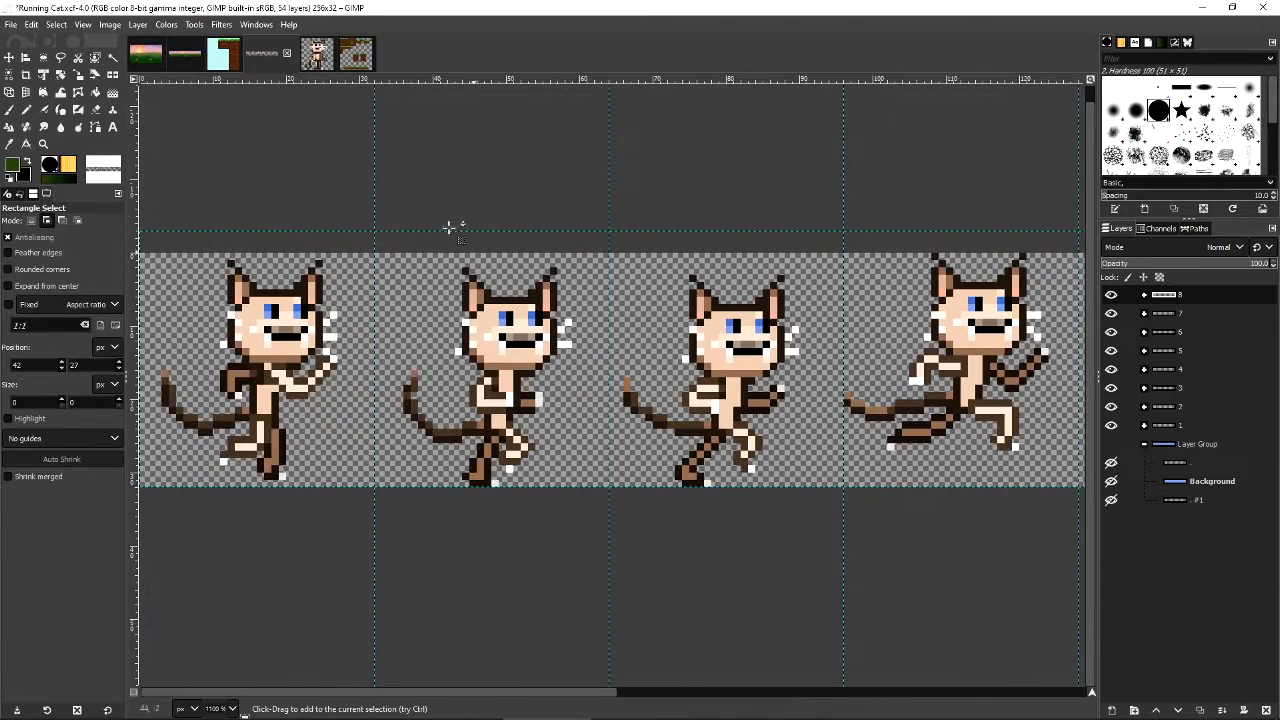
# Return to the Standing Cat image and make all four arm-pose layers visible, with Strt Arms Up selected.
pyautogui.click(312, 56)
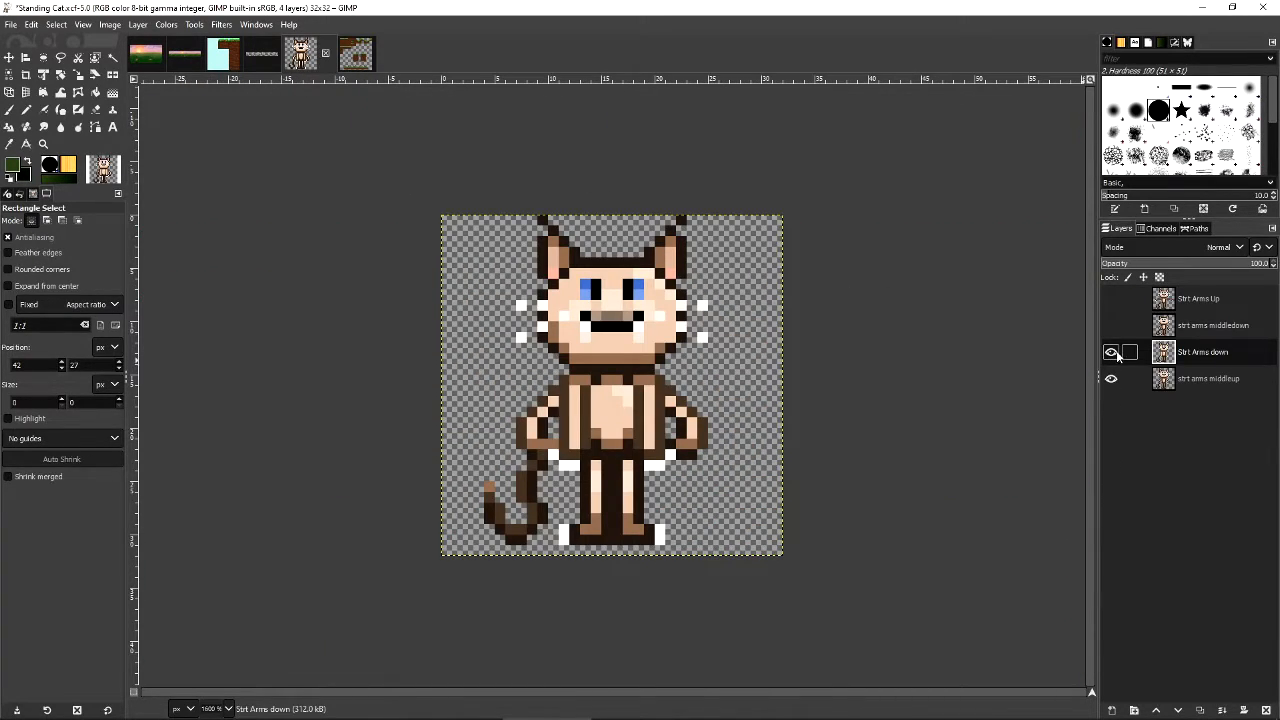
pyautogui.click(1110, 352)
pyautogui.click(1110, 325)
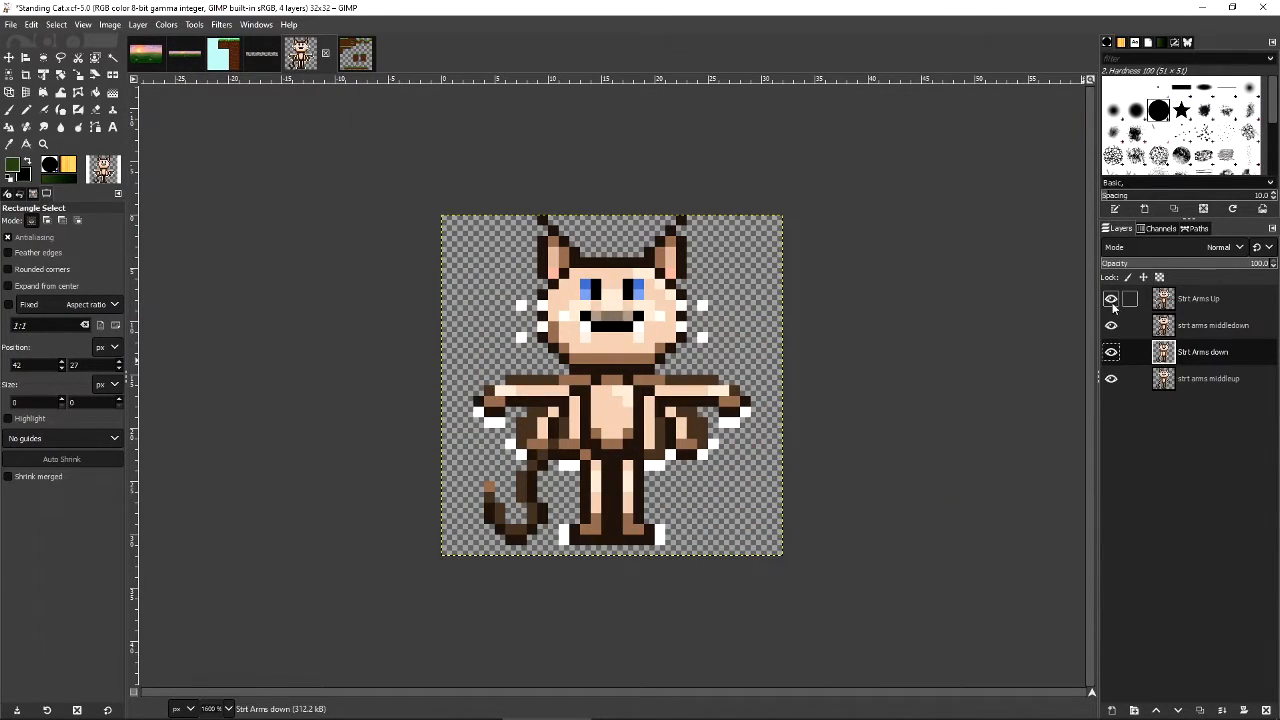
pyautogui.click(1110, 298)
pyautogui.click(1110, 325)
pyautogui.click(1110, 352)
pyautogui.click(1110, 378)
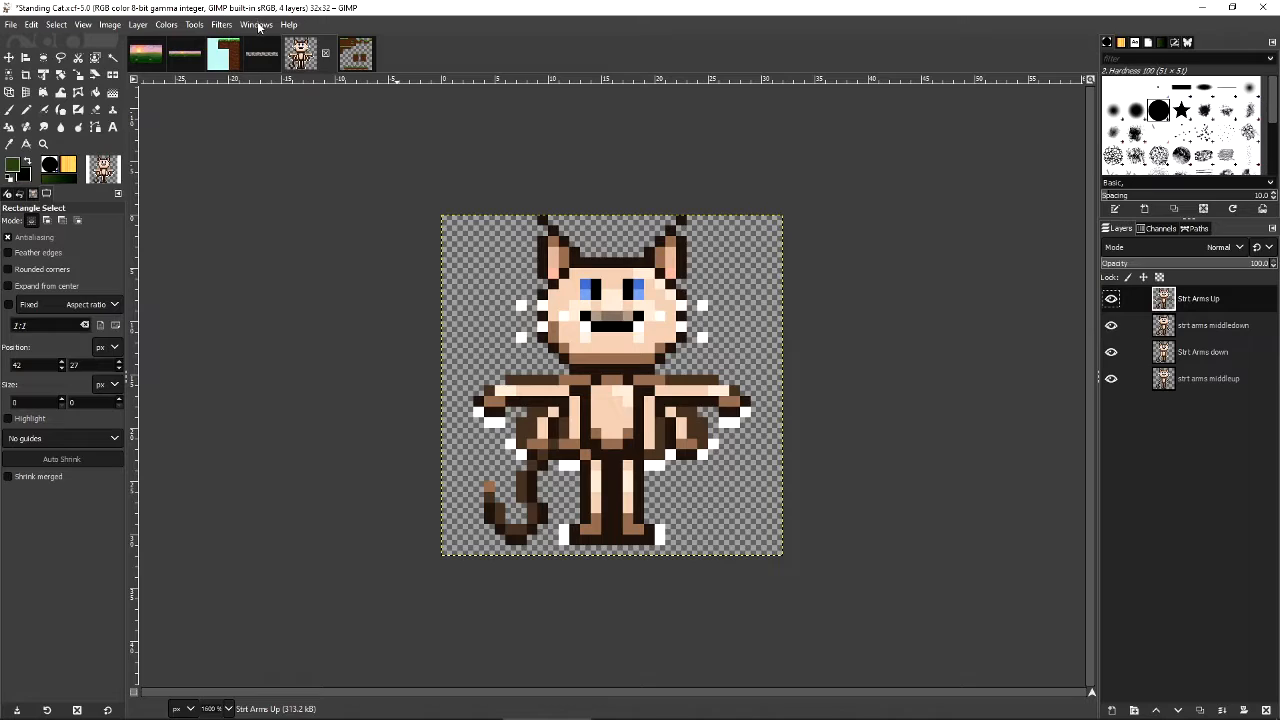
# Open the animation playback preview for Standing Cat and enlarge its window across the canvas.
pyautogui.click(211, 26)
pyautogui.moveTo(218, 27)
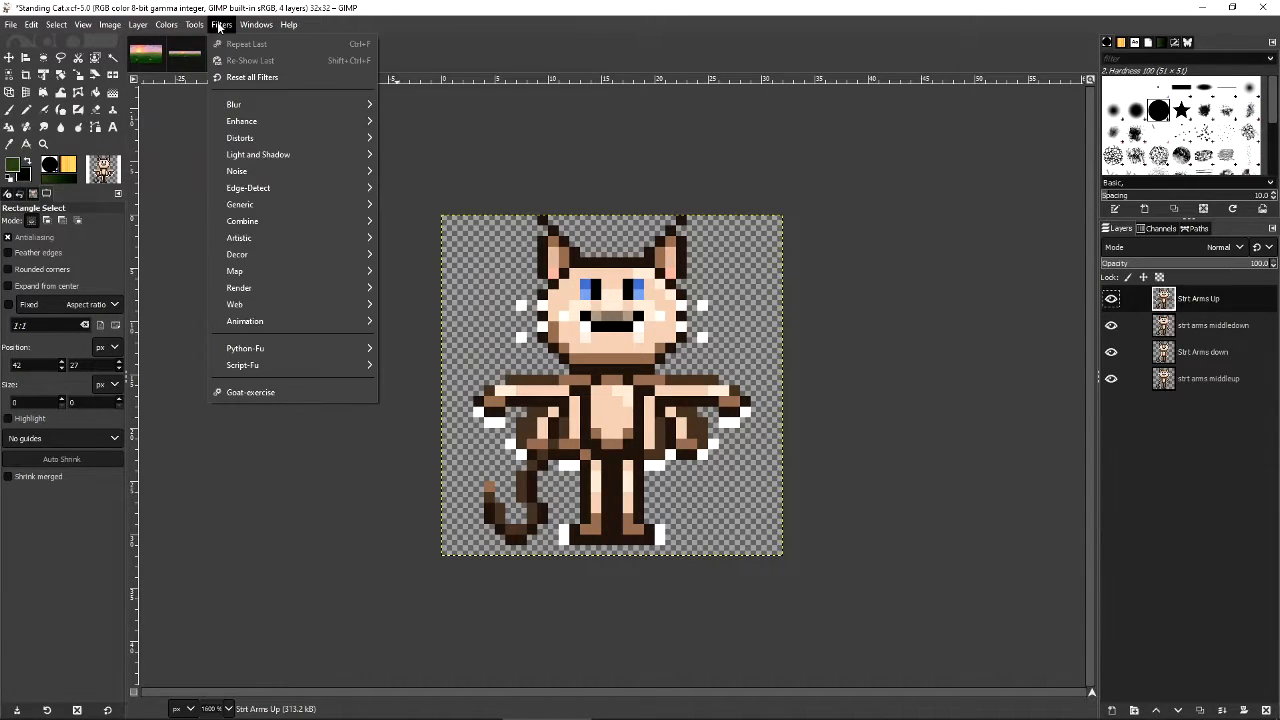
pyautogui.click(222, 27)
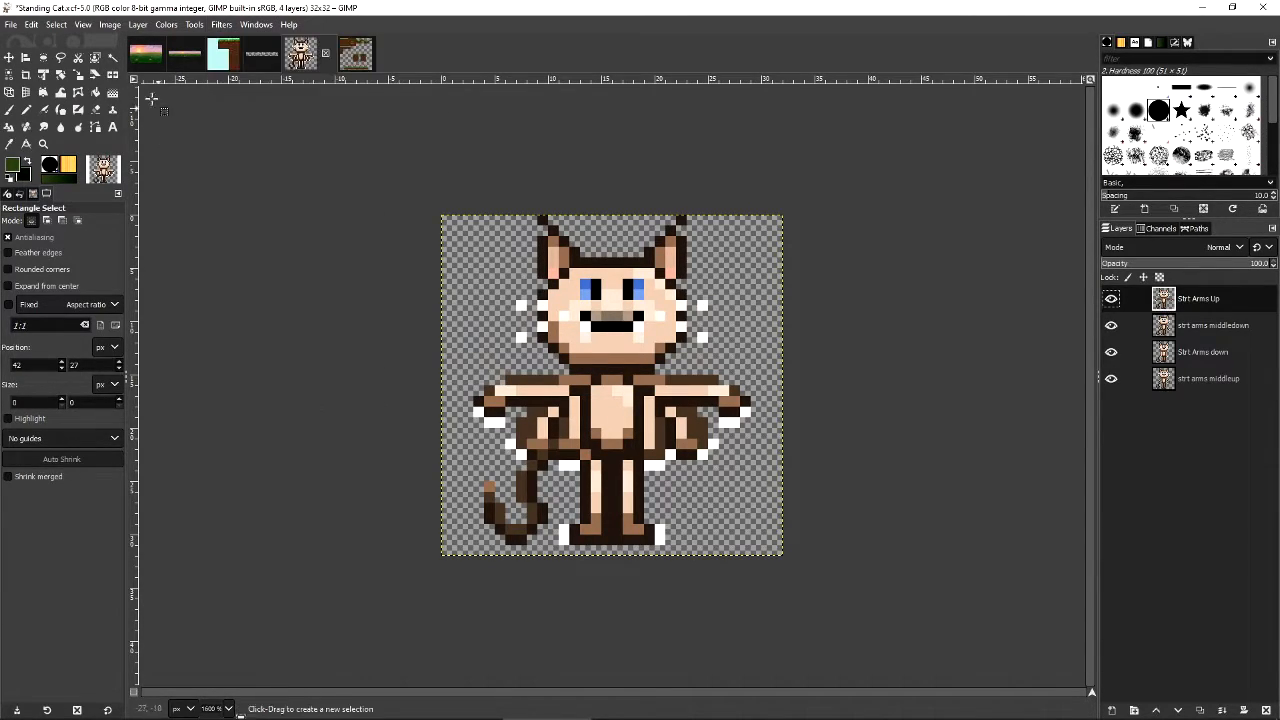
pyautogui.click(224, 28)
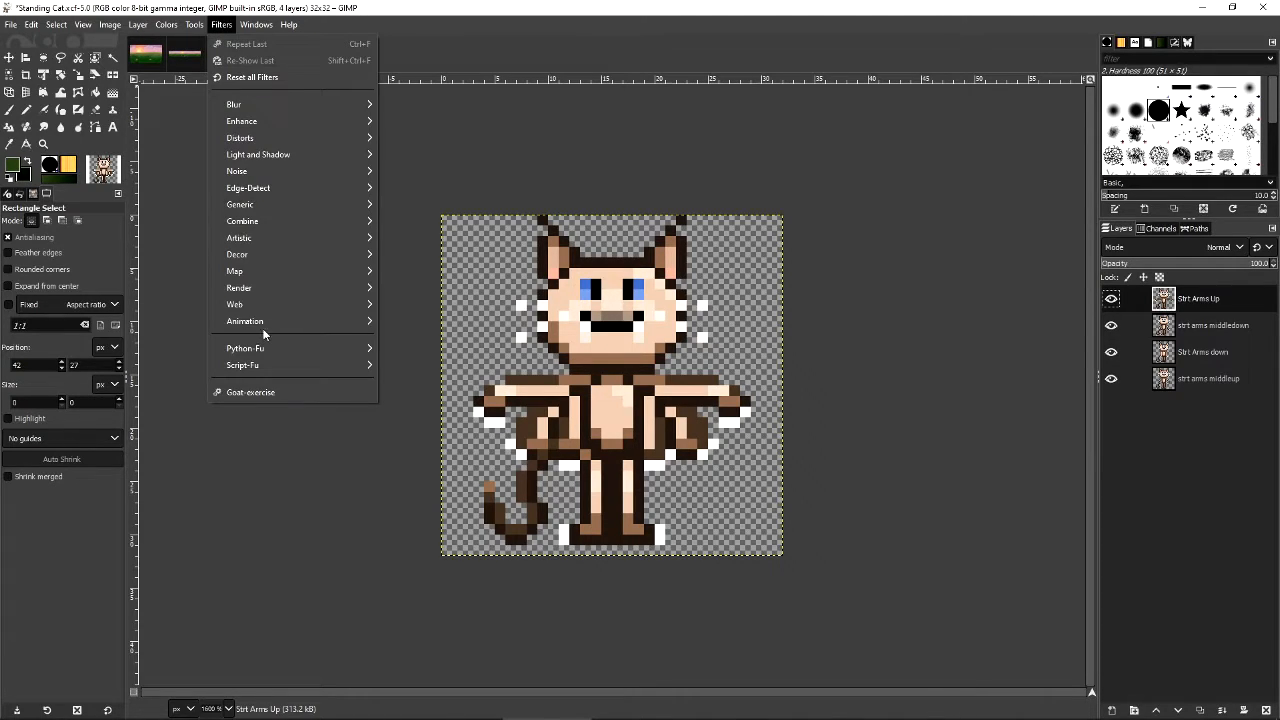
pyautogui.moveTo(263, 324)
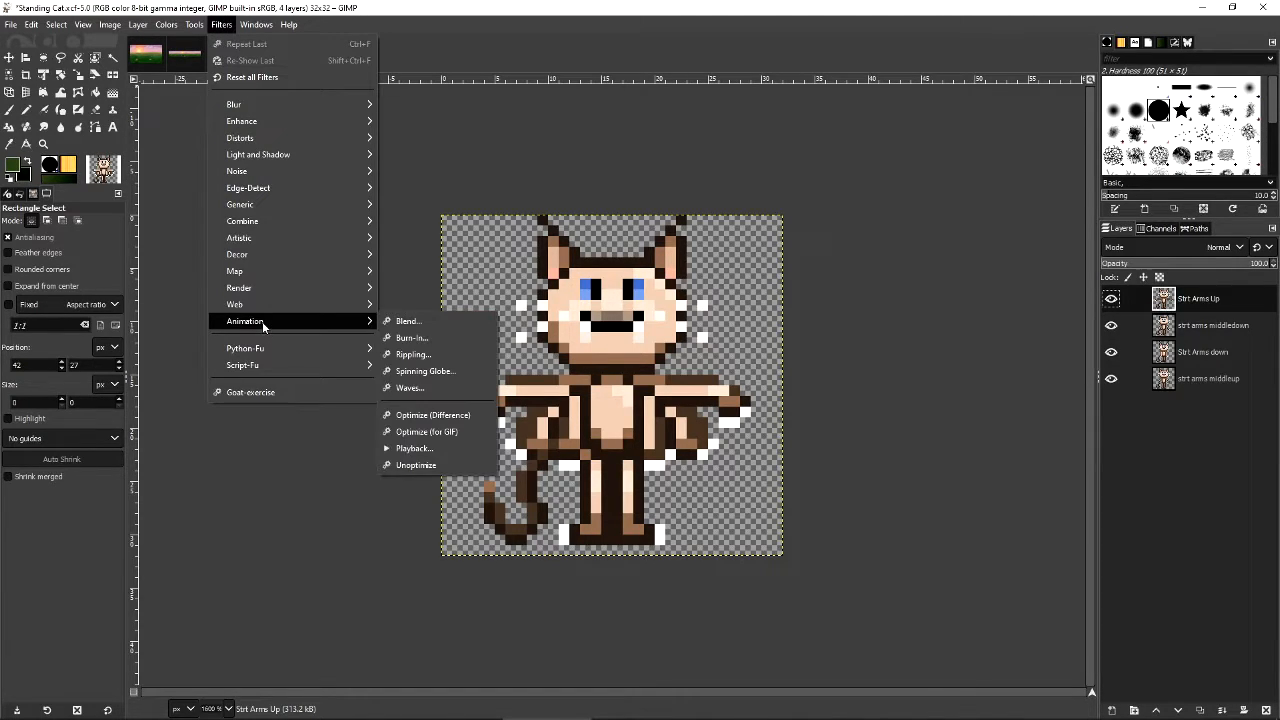
pyautogui.click(419, 450)
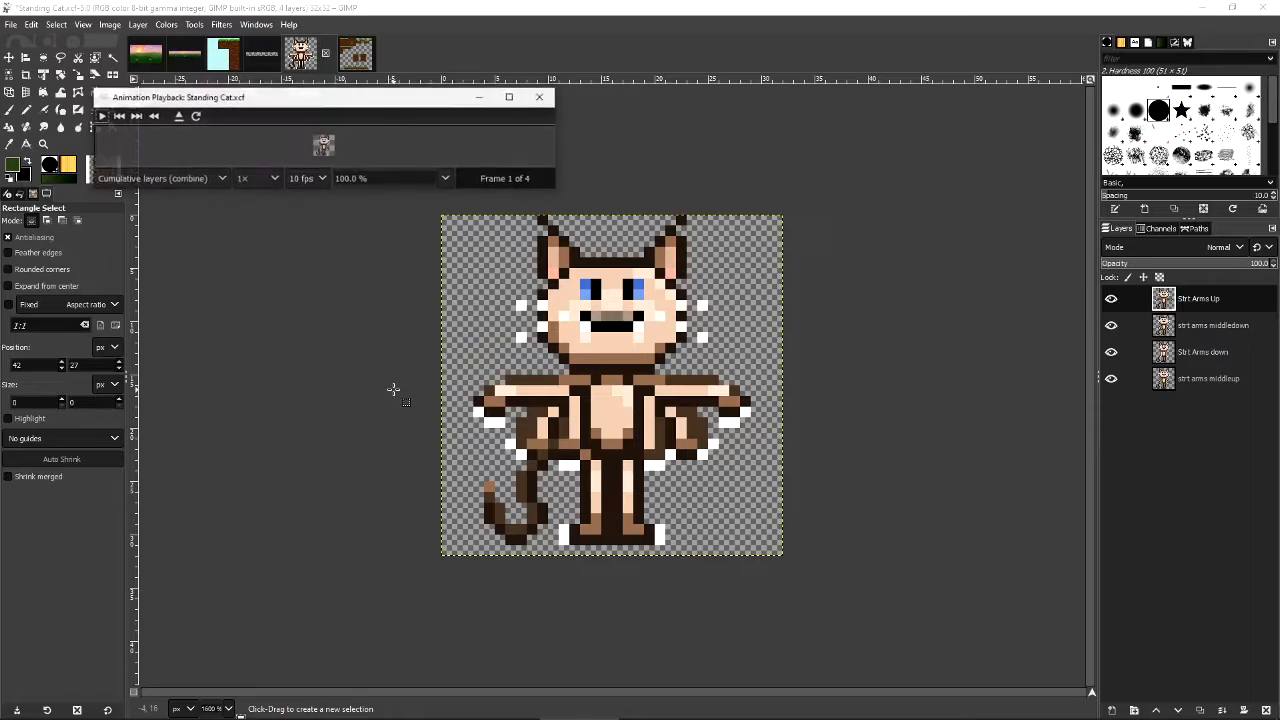
pyautogui.moveTo(357, 97); pyautogui.dragTo(565, 45)
pyautogui.moveTo(764, 136); pyautogui.dragTo(1068, 619)
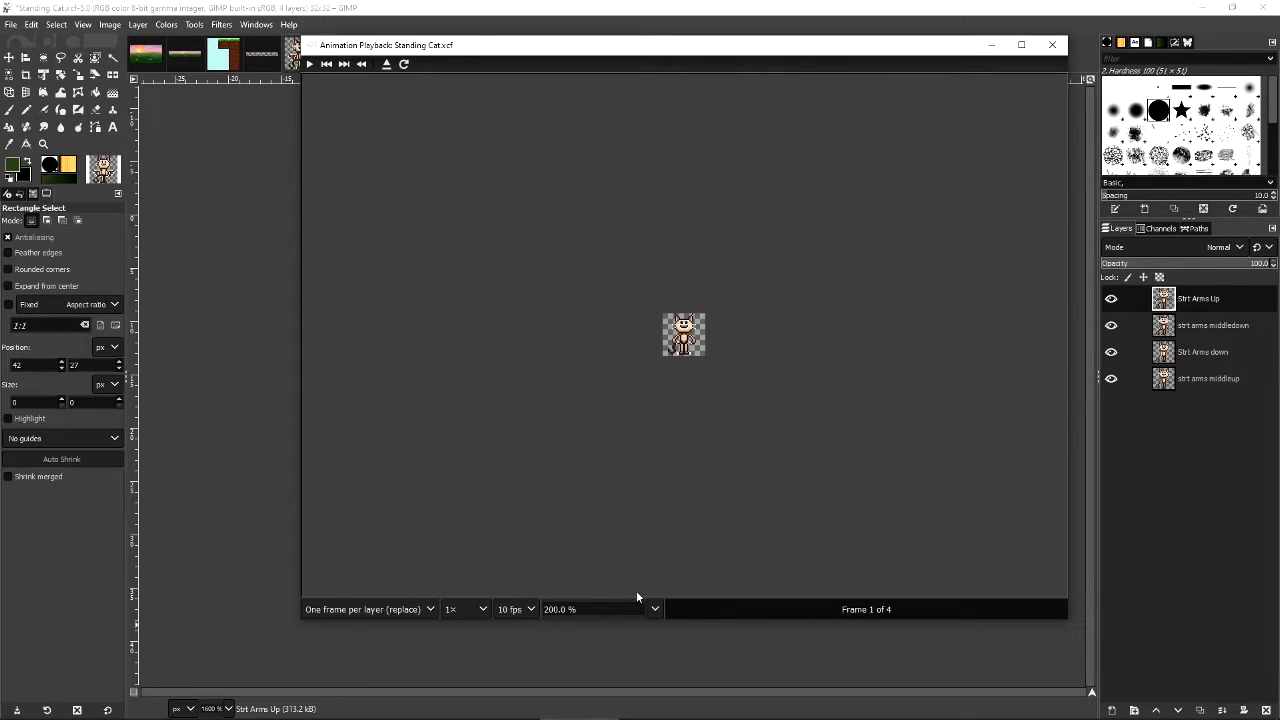
# Set the animation preview's zoom to 4000%.
pyautogui.click(655, 609)
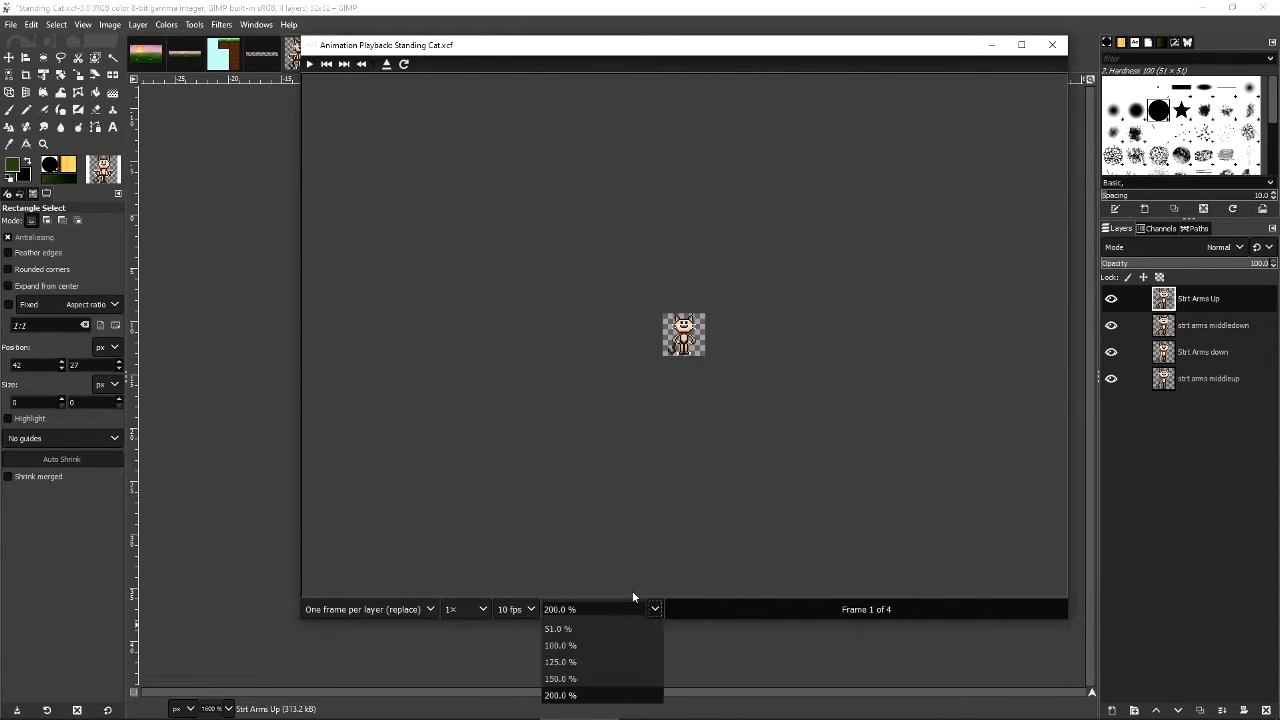
pyautogui.click(570, 646)
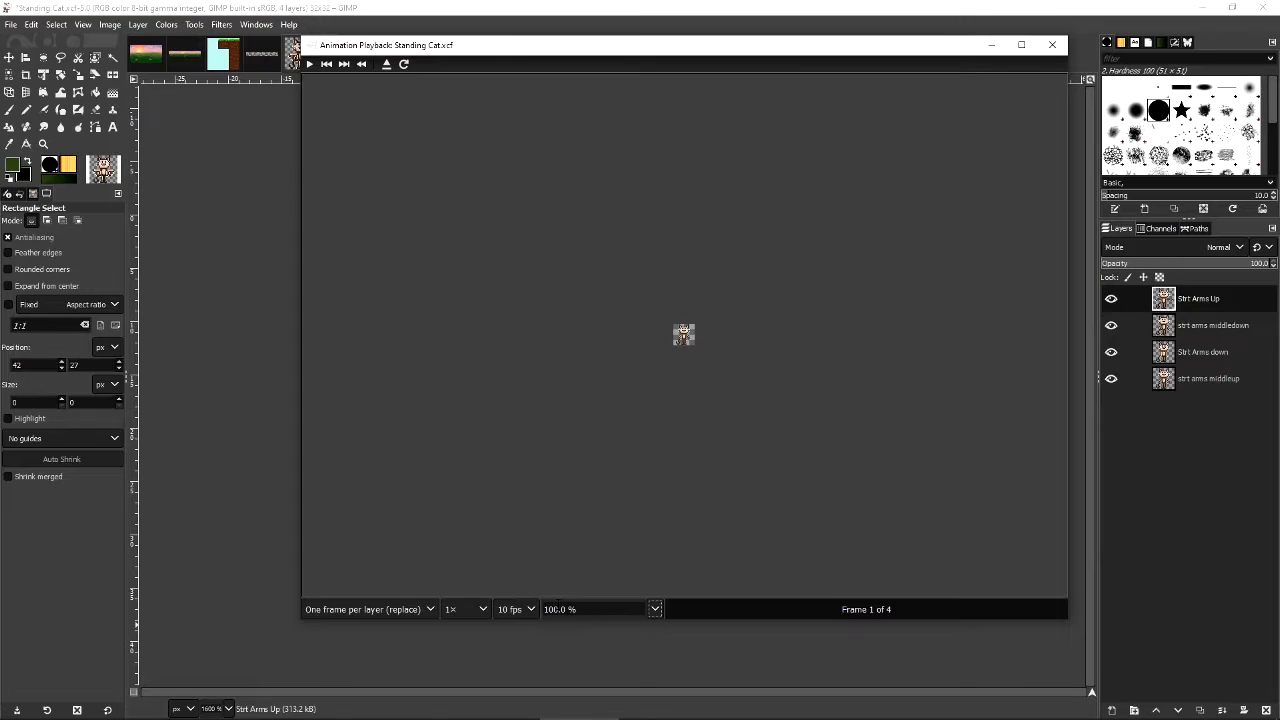
pyautogui.write('0')
pyautogui.press('Return')
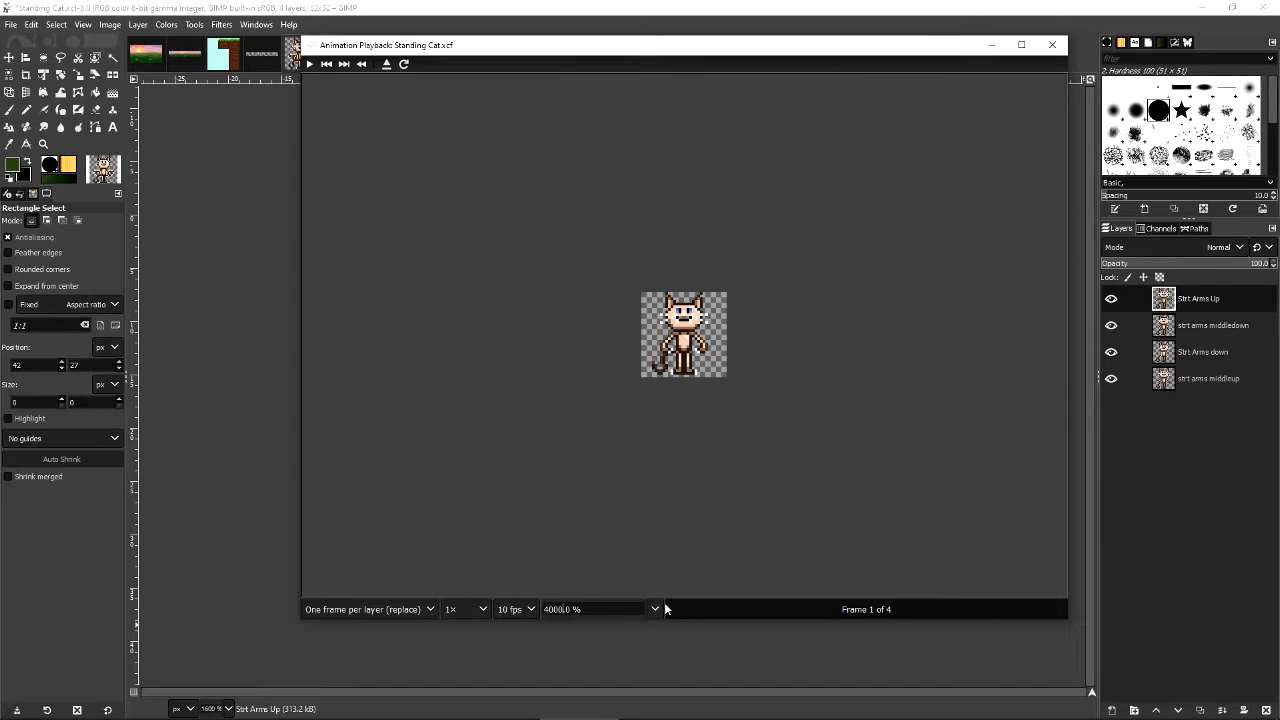
pyautogui.click(653, 609)
pyautogui.click(653, 609)
# Play the animation with one frame per layer (replace) at 1× speed, and close the preview.
pyautogui.click(426, 610)
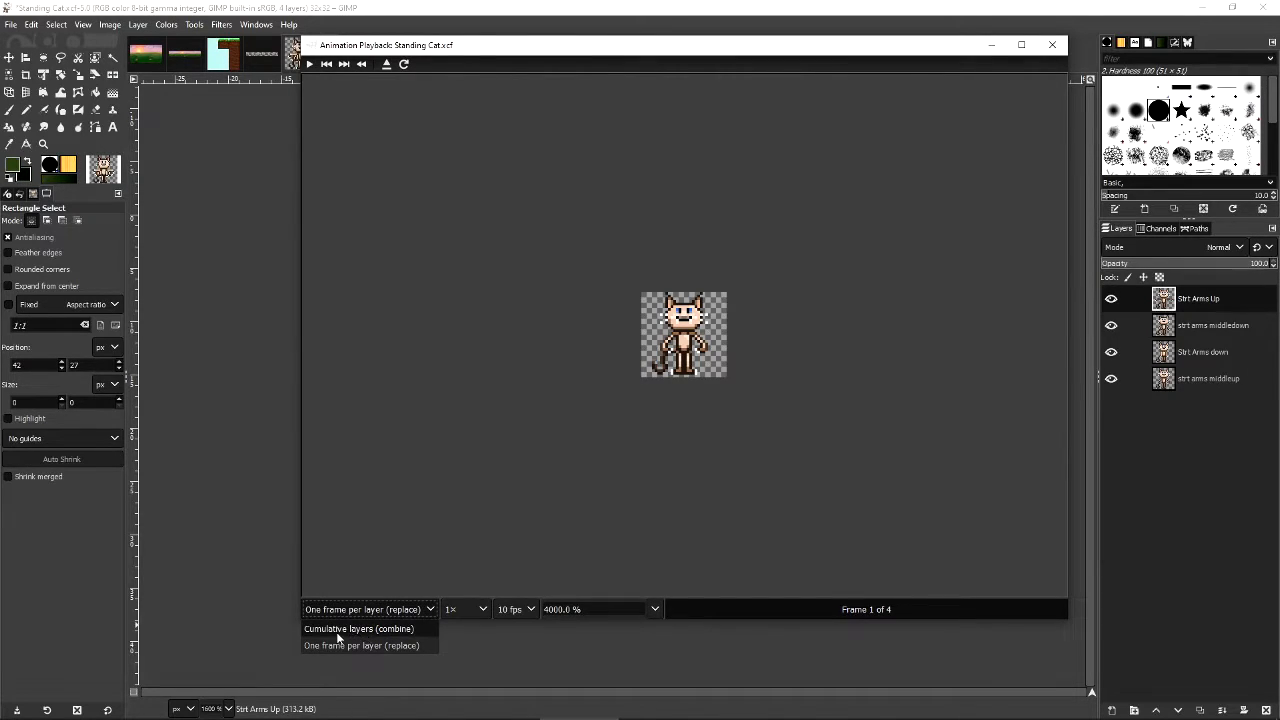
pyautogui.click(408, 646)
pyautogui.click(466, 614)
pyautogui.click(471, 610)
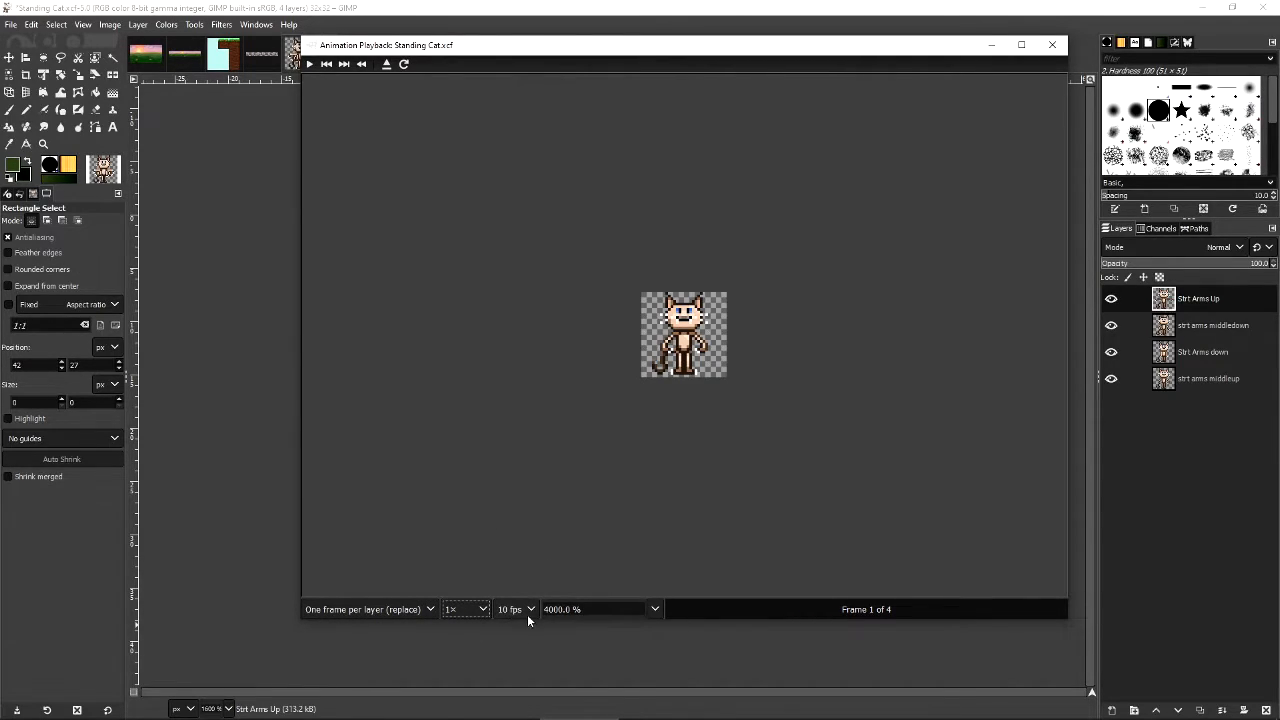
pyautogui.click(310, 64)
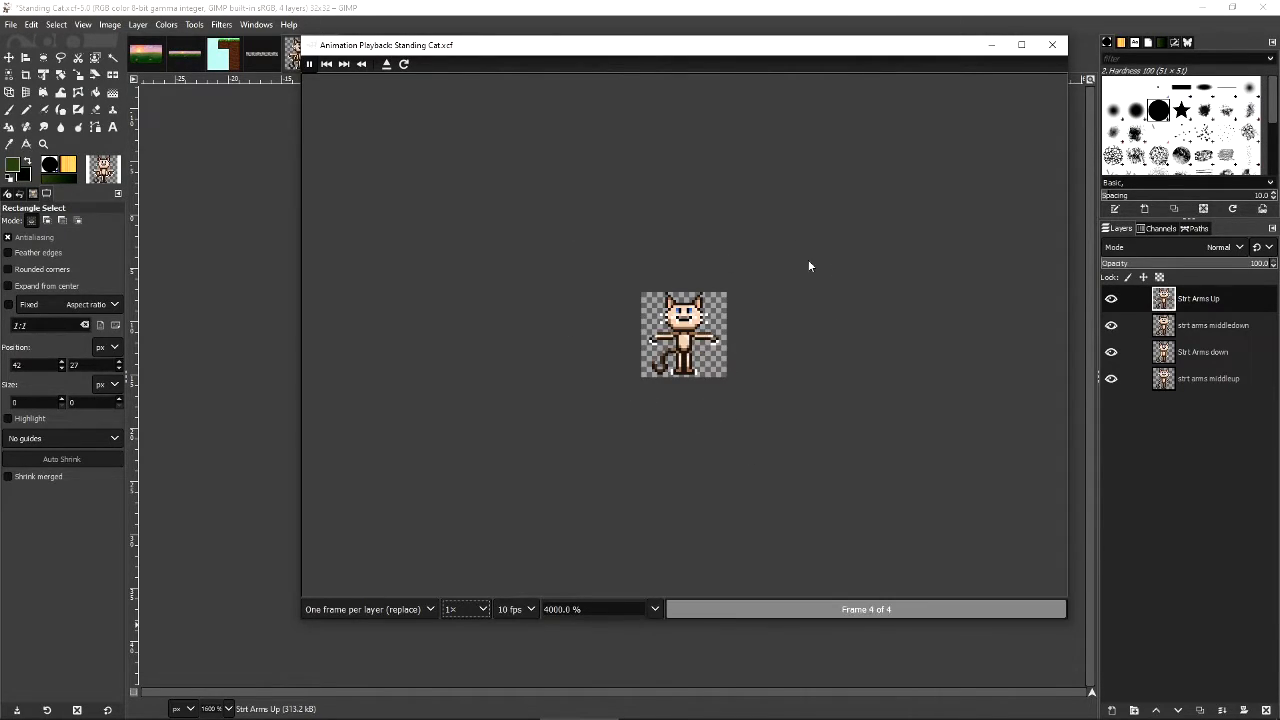
pyautogui.click(1052, 44)
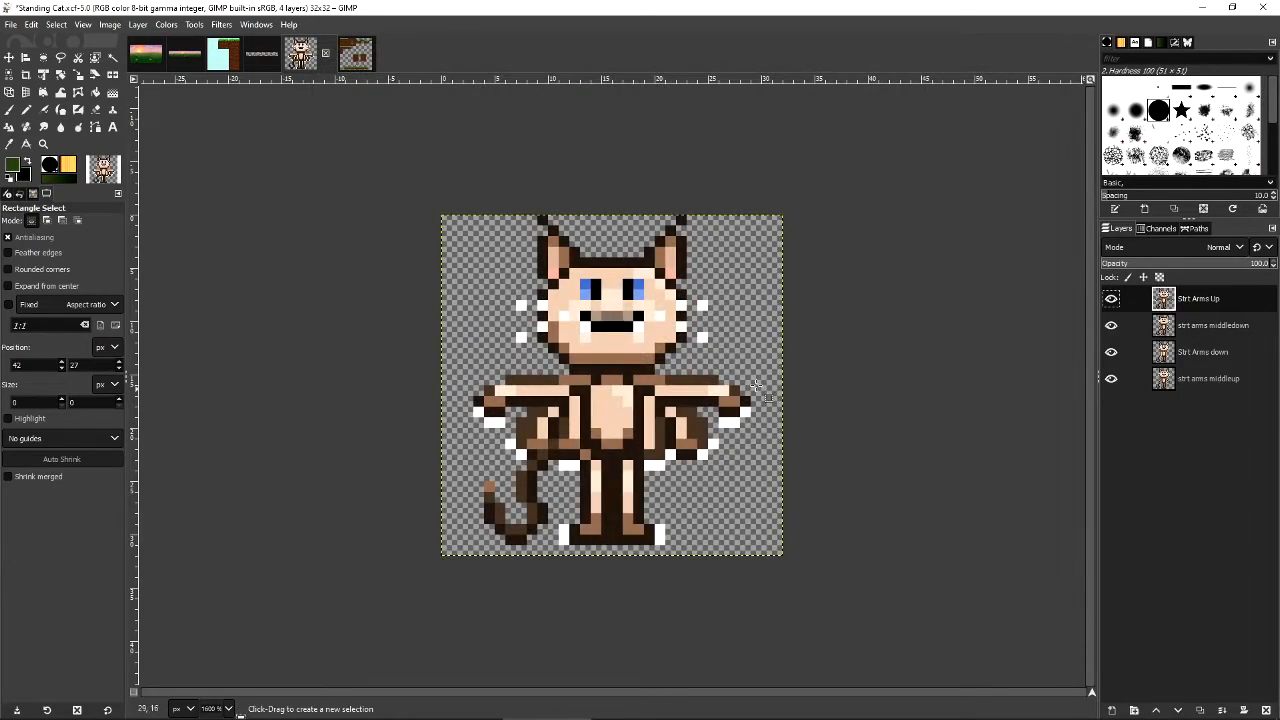
# Hide strt arms middledown, Strt Arms down and strt arms middleup, leaving only Strt Arms Up visible.
pyautogui.click(1111, 298)
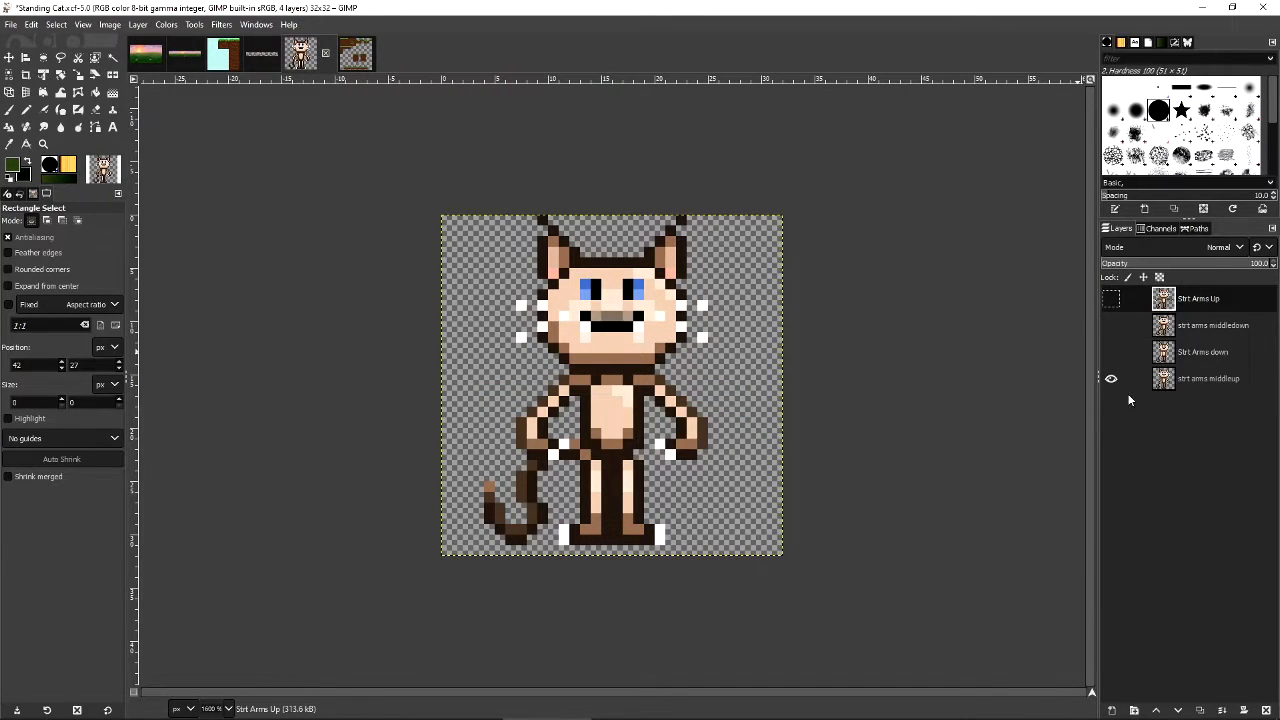
pyautogui.click(1111, 298)
pyautogui.click(1111, 378)
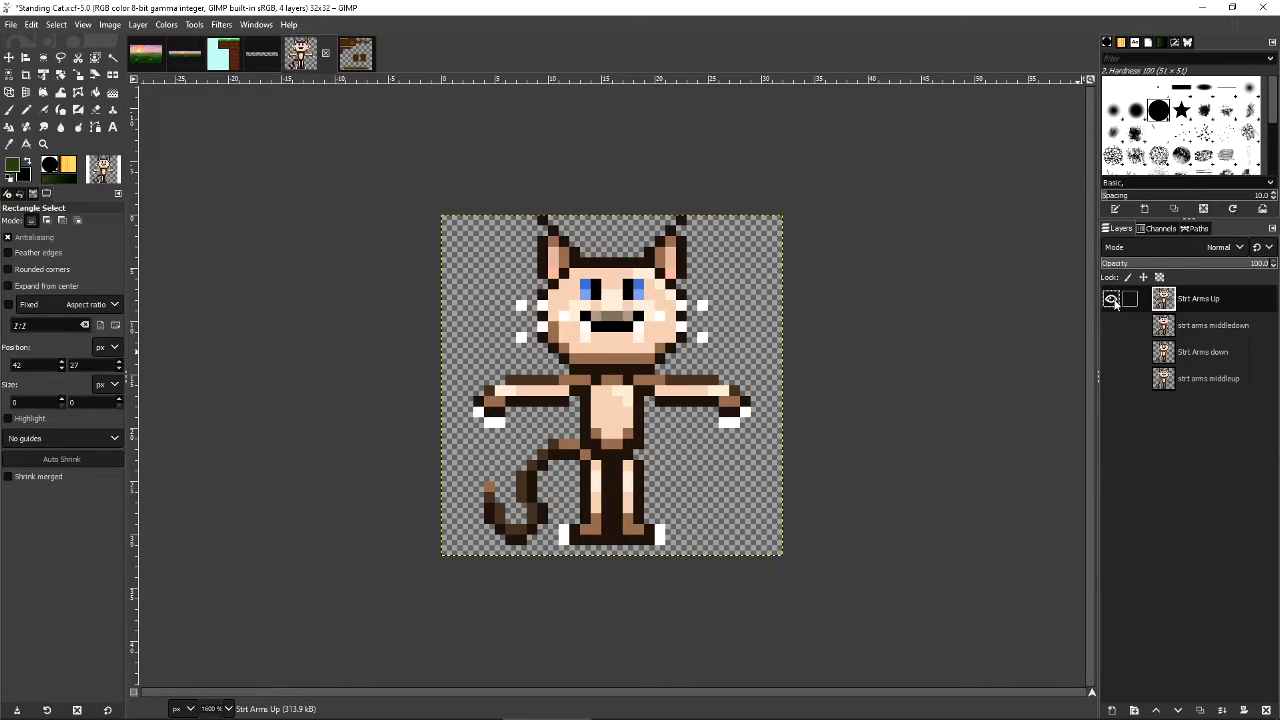
# Add a new empty layer directly above strt arms middledown, hide it and keep it selected.
pyautogui.click(1204, 327)
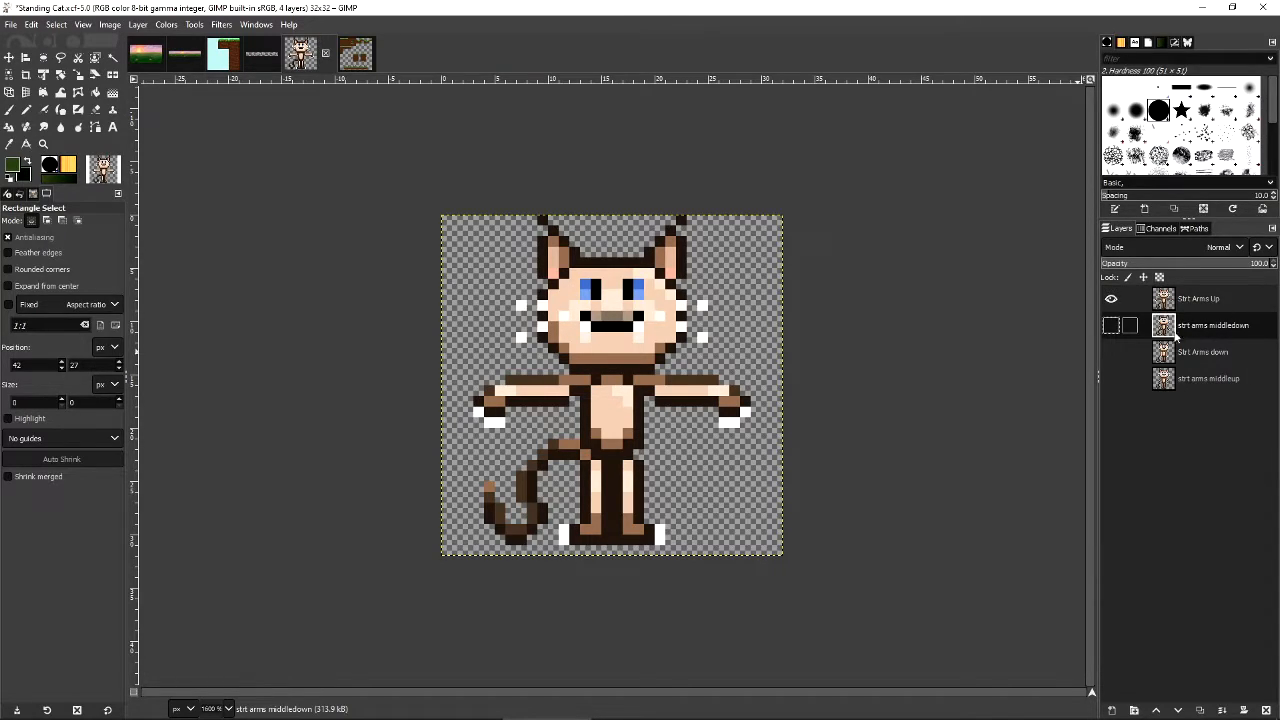
pyautogui.click(1111, 709)
pyautogui.click(1177, 698)
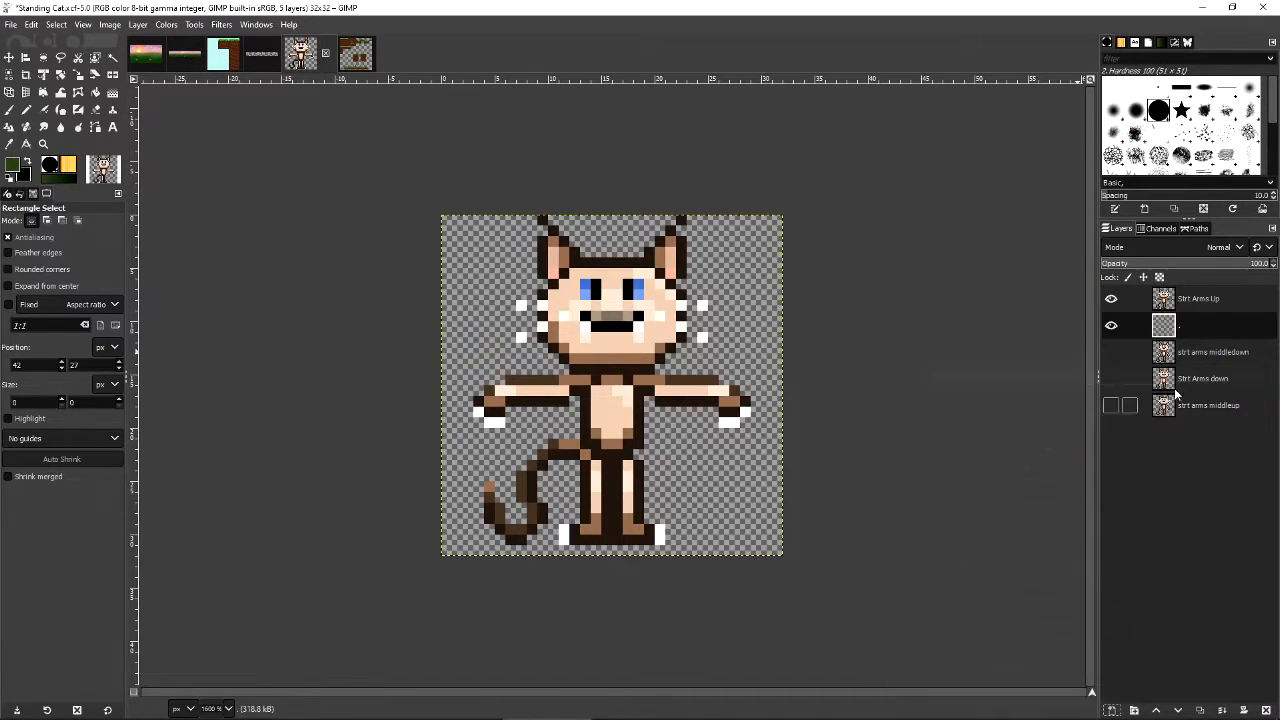
pyautogui.click(1196, 343)
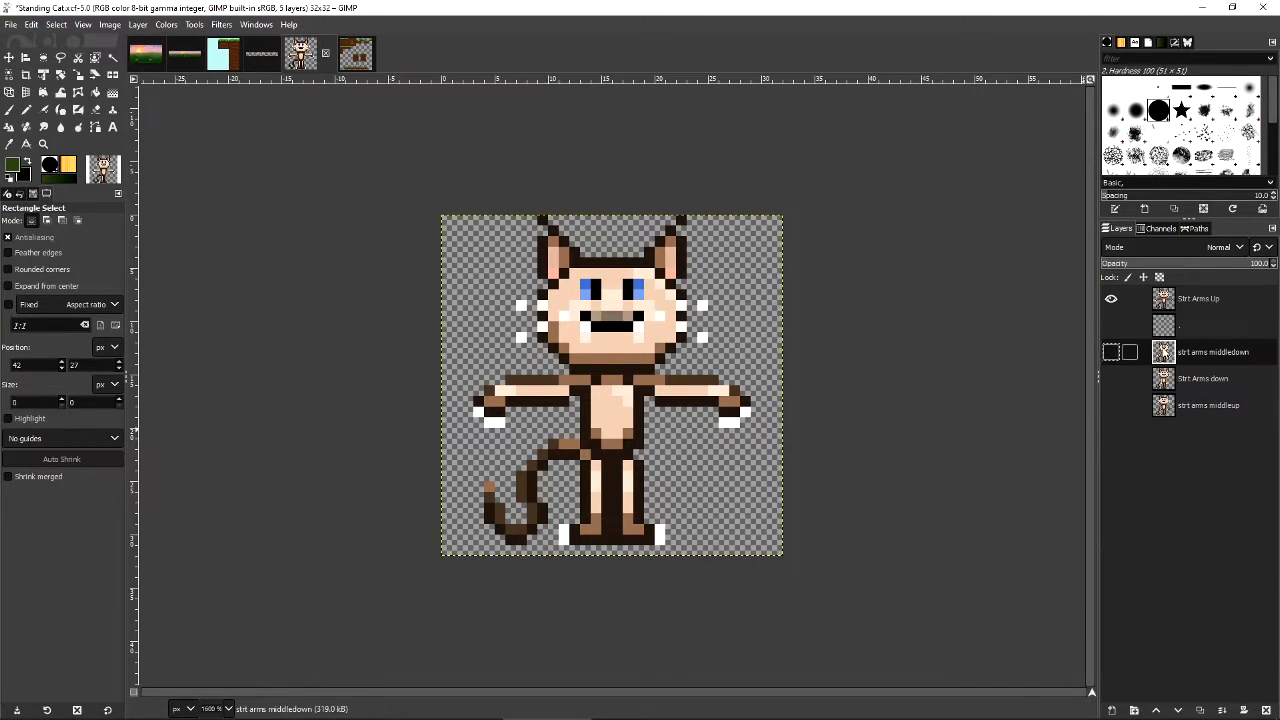
pyautogui.click(1190, 322)
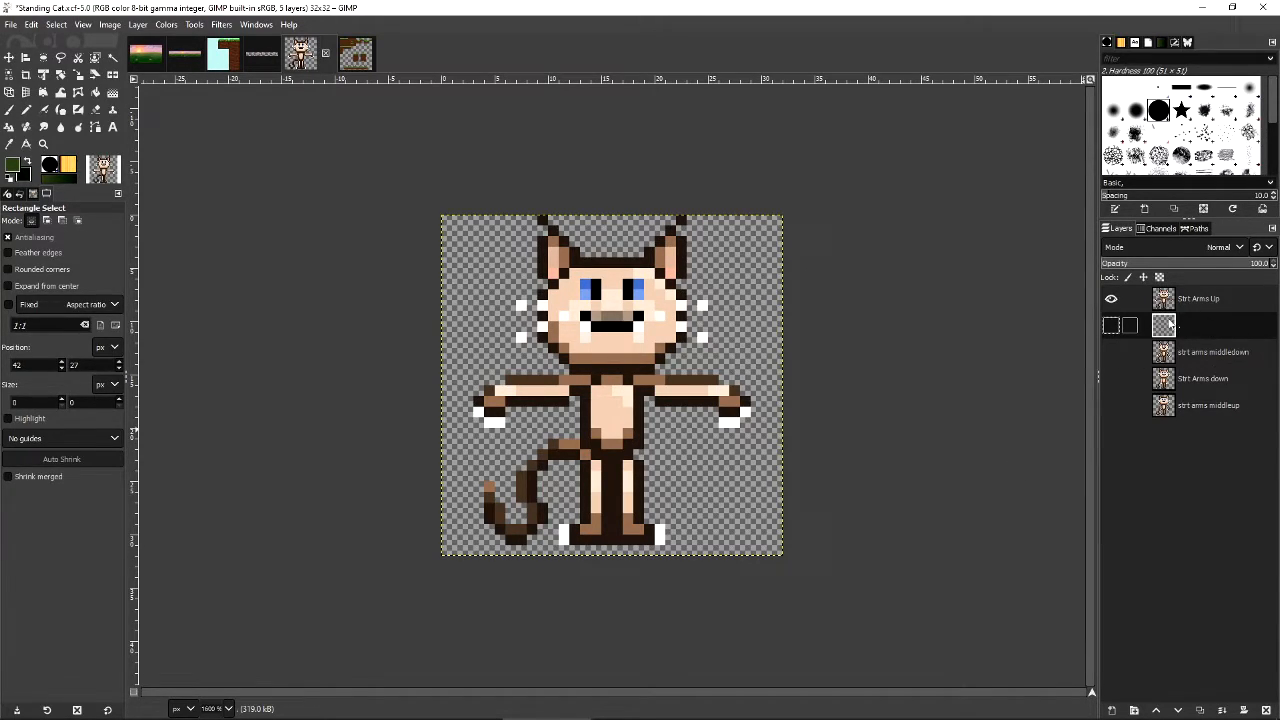
# Lower the opacity of Strt Arms Up to 37.5 and show strt arms middledown beneath it as an onion skin.
pyautogui.click(1189, 297)
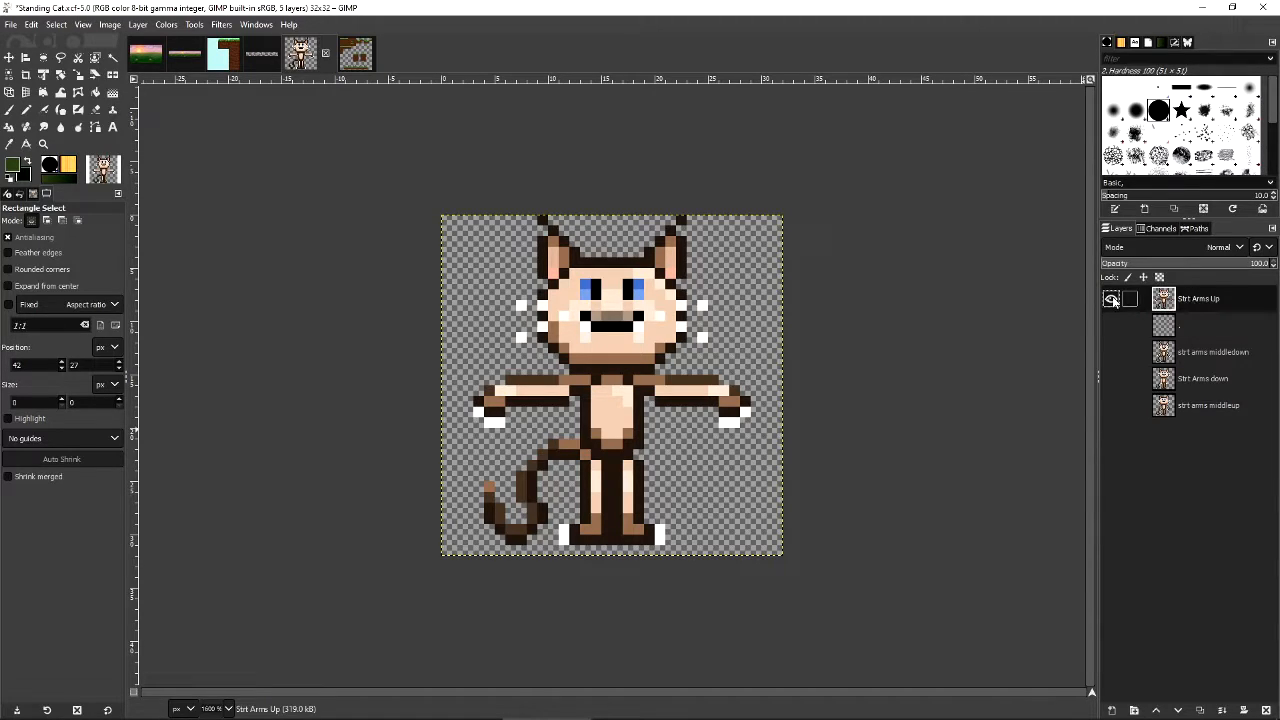
pyautogui.moveTo(1176, 264); pyautogui.dragTo(1166, 264)
pyautogui.click(1111, 352)
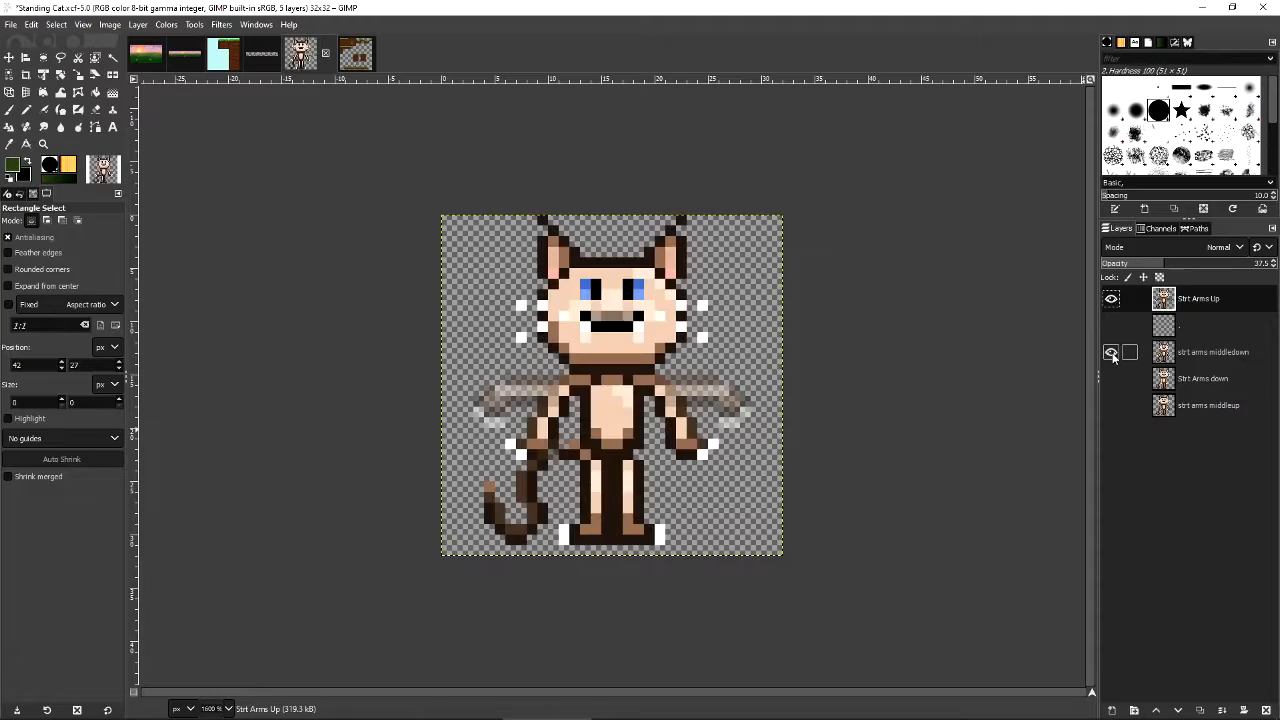
# Set the opacity of the Strt Arms Up layer to 49.4.
pyautogui.click(1188, 327)
pyautogui.click(1186, 298)
pyautogui.click(1170, 247)
pyautogui.click(1187, 268)
pyautogui.click(1177, 266)
# Hide strt arms middledown, restore Strt Arms Up to 100 opacity and select the empty layer below it.
pyautogui.click(1111, 351)
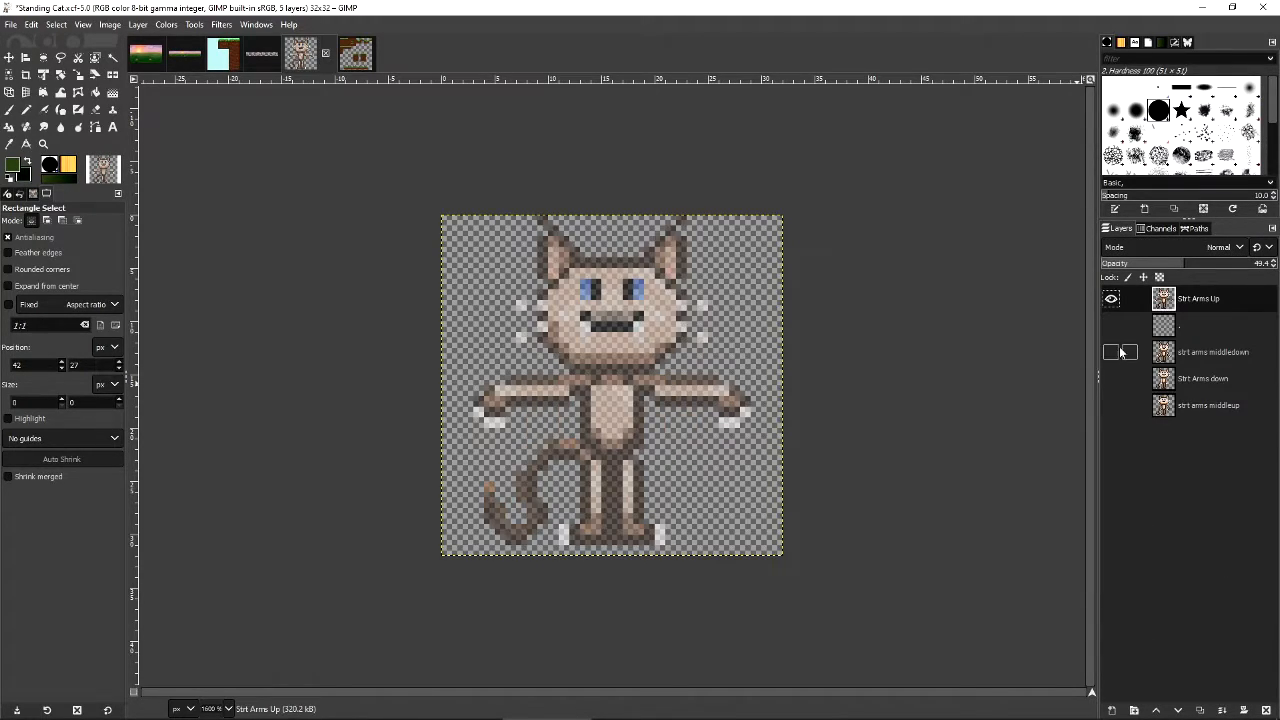
pyautogui.moveTo(1187, 268); pyautogui.dragTo(1270, 268)
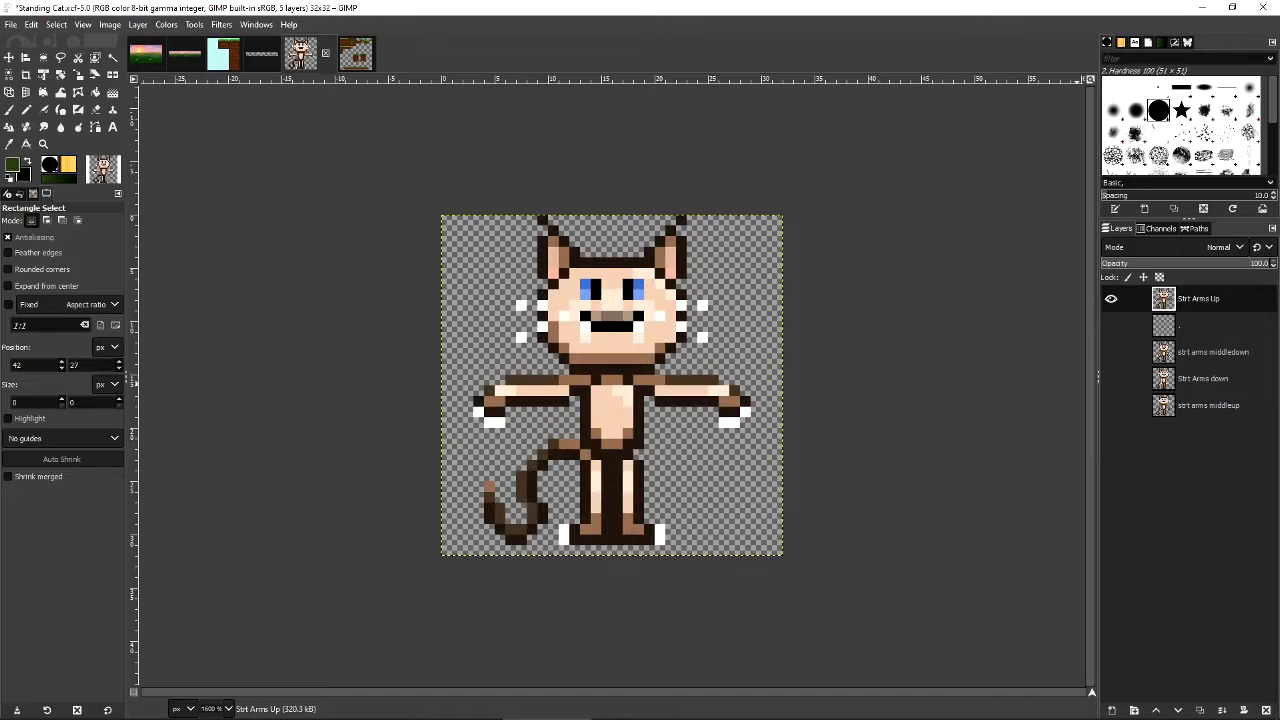
pyautogui.click(1193, 327)
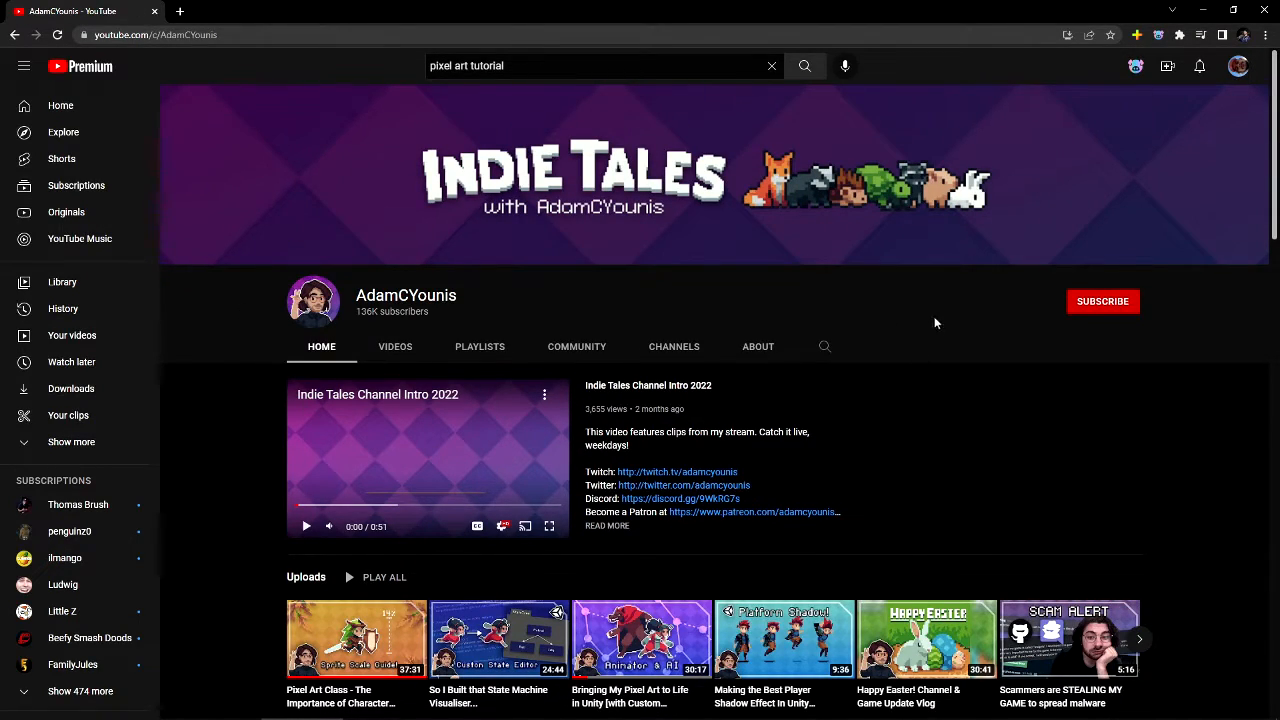
# Browse the uploads featured on the home page of the AdamCYounis YouTube channel.
pyautogui.scroll(-3, 906, 343)
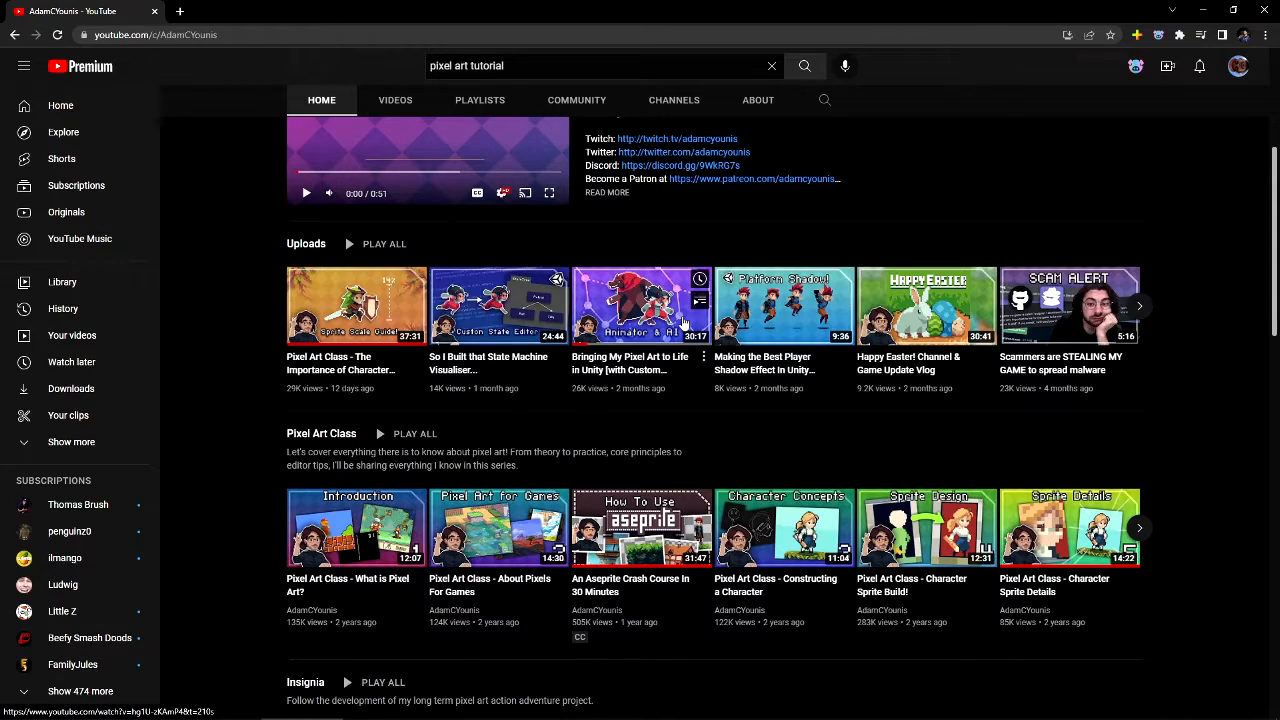
pyautogui.click(1146, 310)
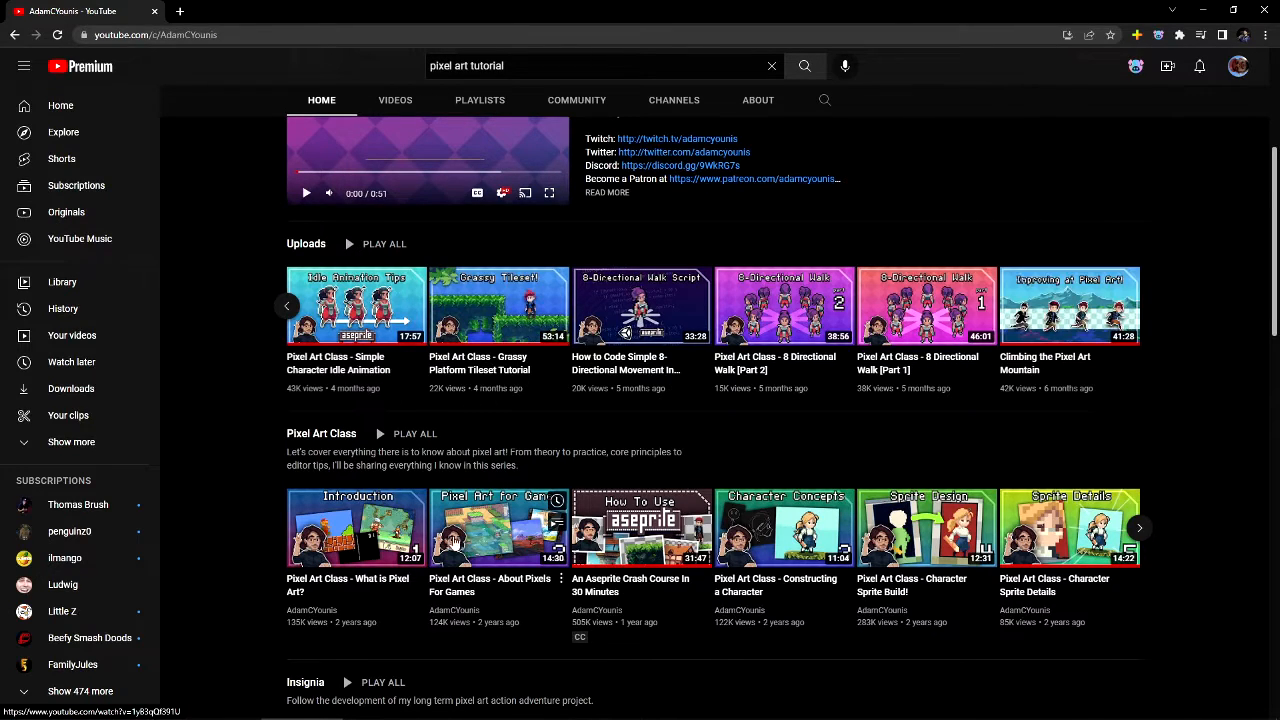
pyautogui.scroll(4, 146, 405)
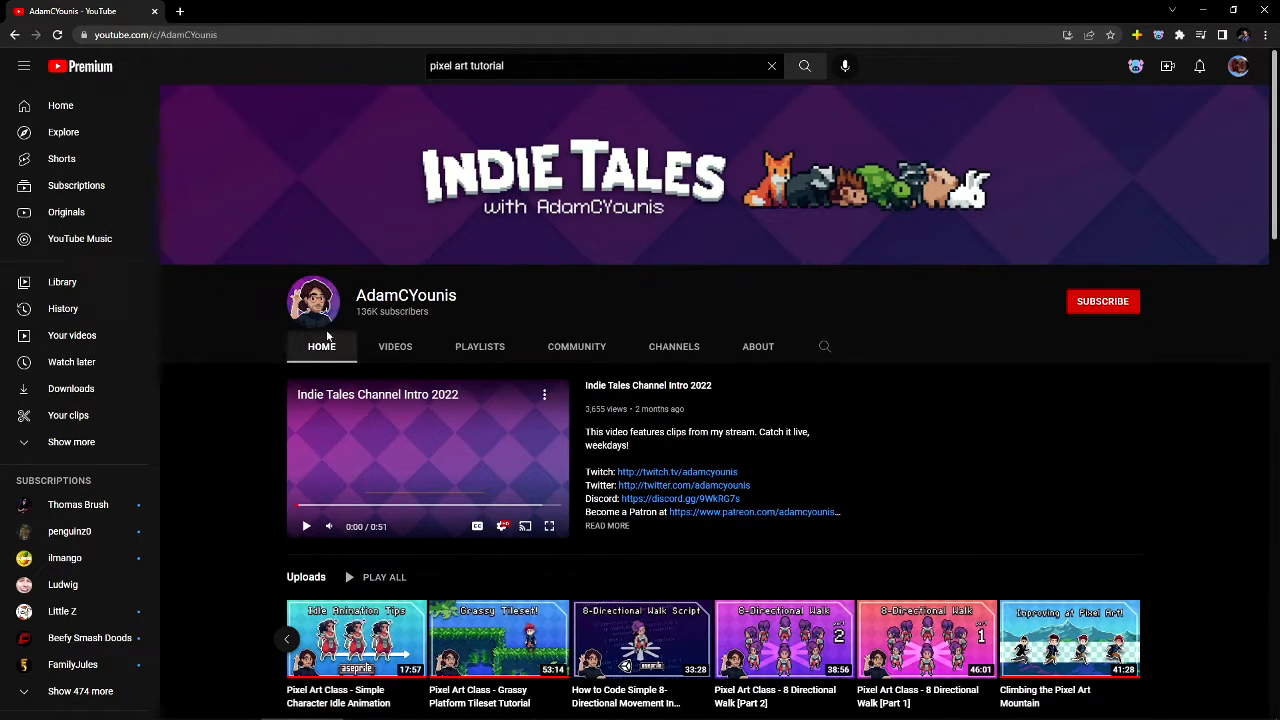
# Look through the channel's full list of videos, and return to the Standing Cat image in GIMP.
pyautogui.click(403, 348)
pyautogui.scroll(-2, 213, 398)
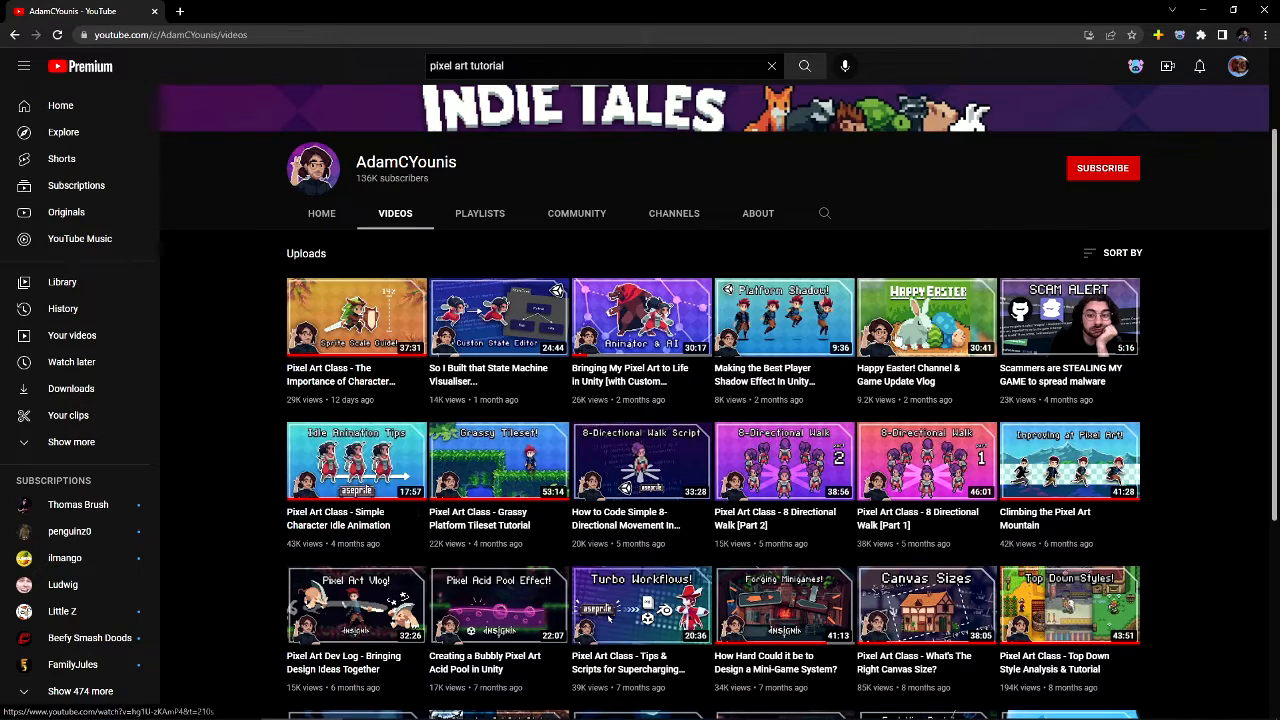
pyautogui.scroll(2, 310, 330)
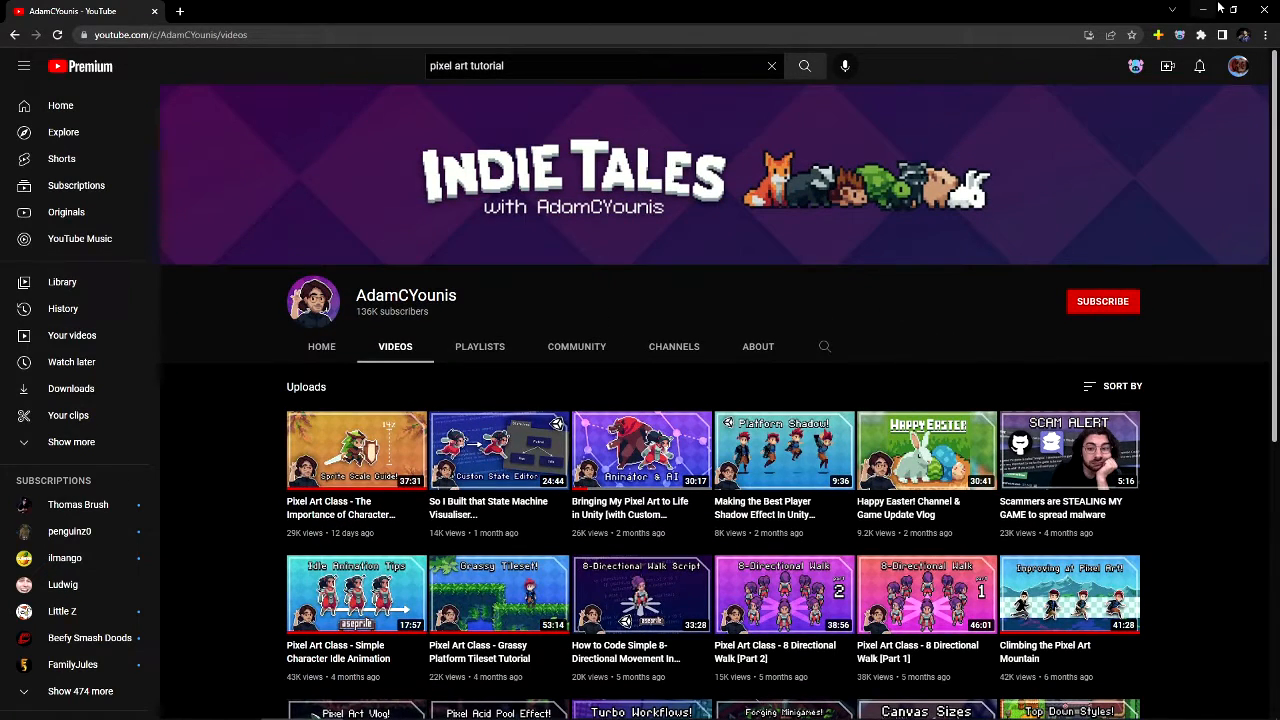
pyautogui.click(1207, 11)
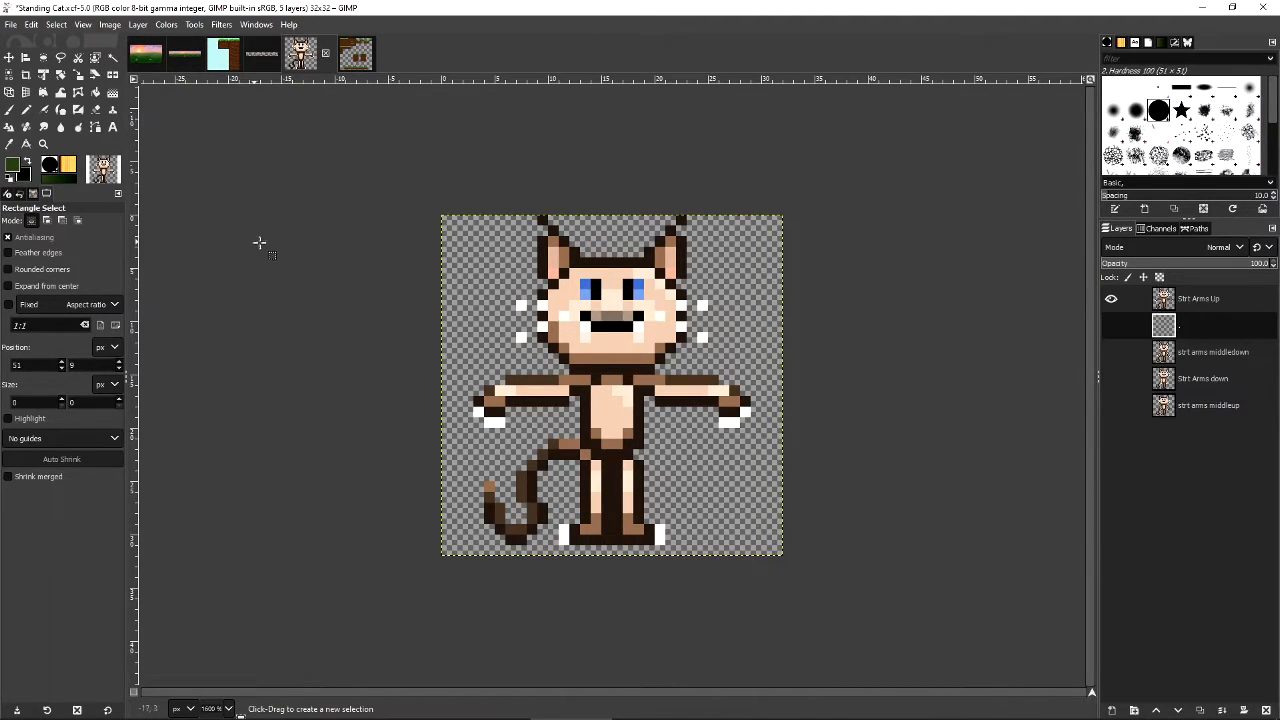
# View the Tileset sprites and 3x3 Tile dirt images, and return to the Standing Cat image.
pyautogui.click(356, 56)
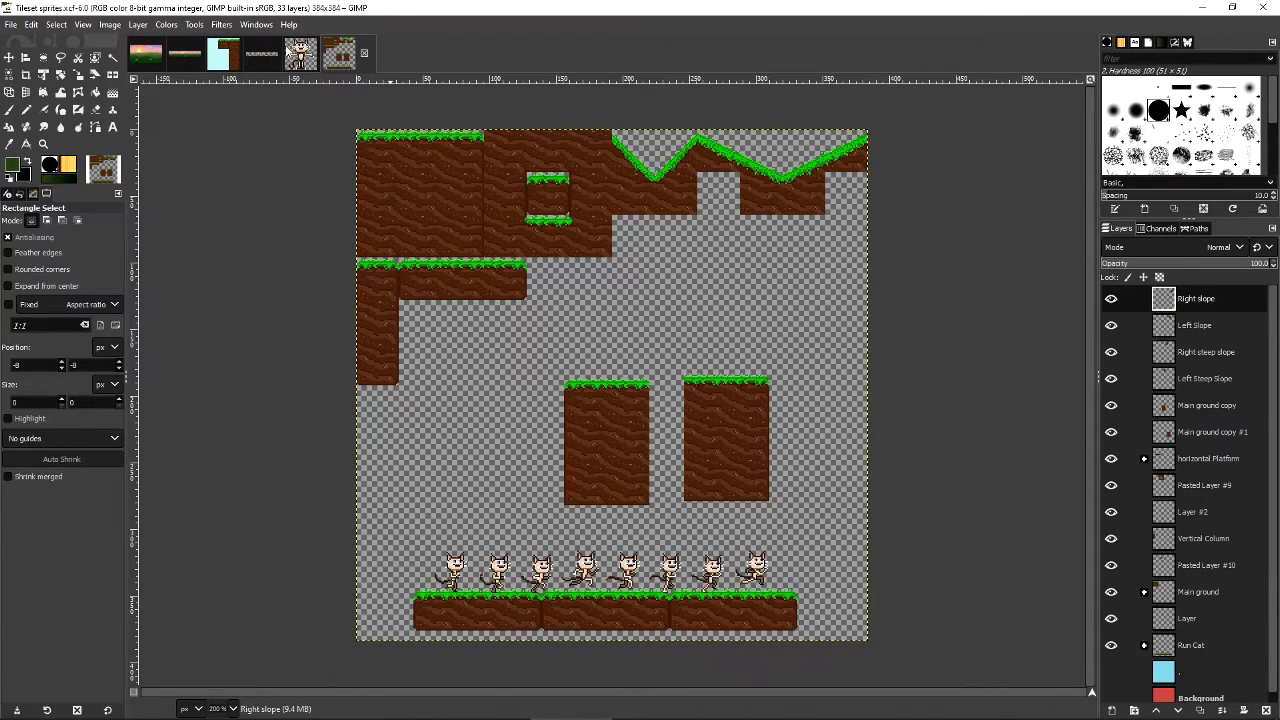
pyautogui.click(219, 58)
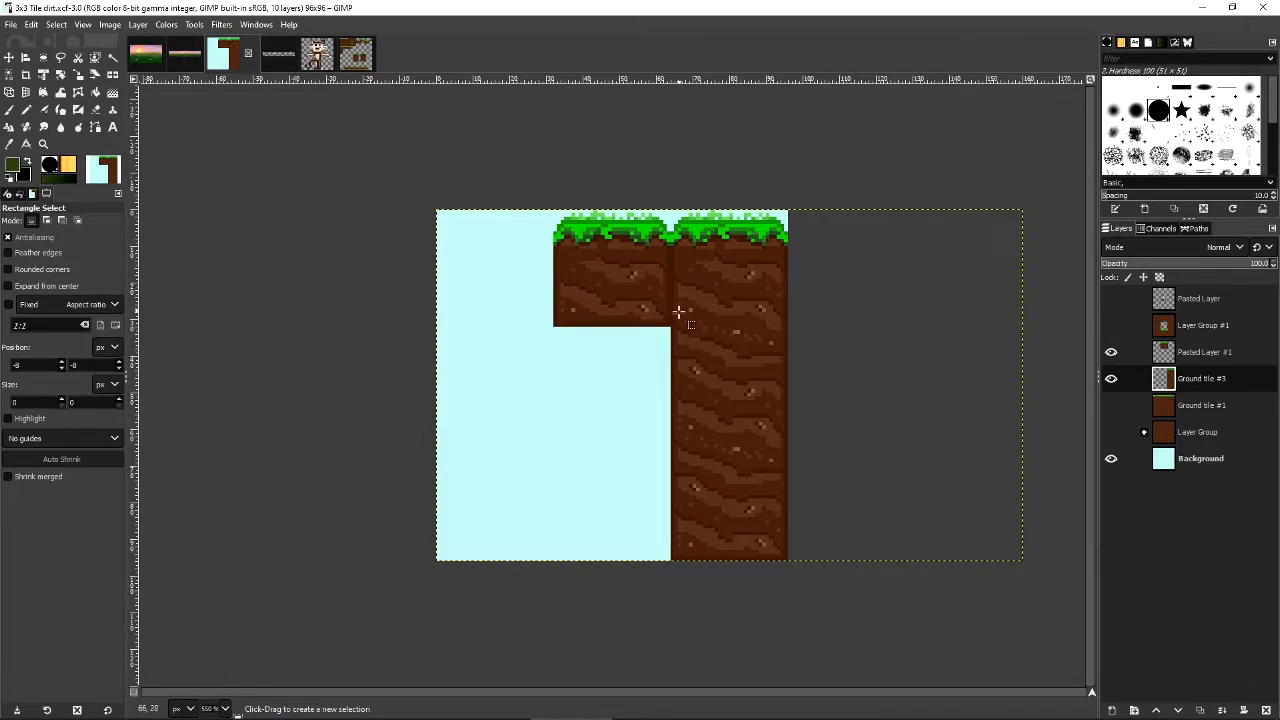
pyautogui.click(320, 53)
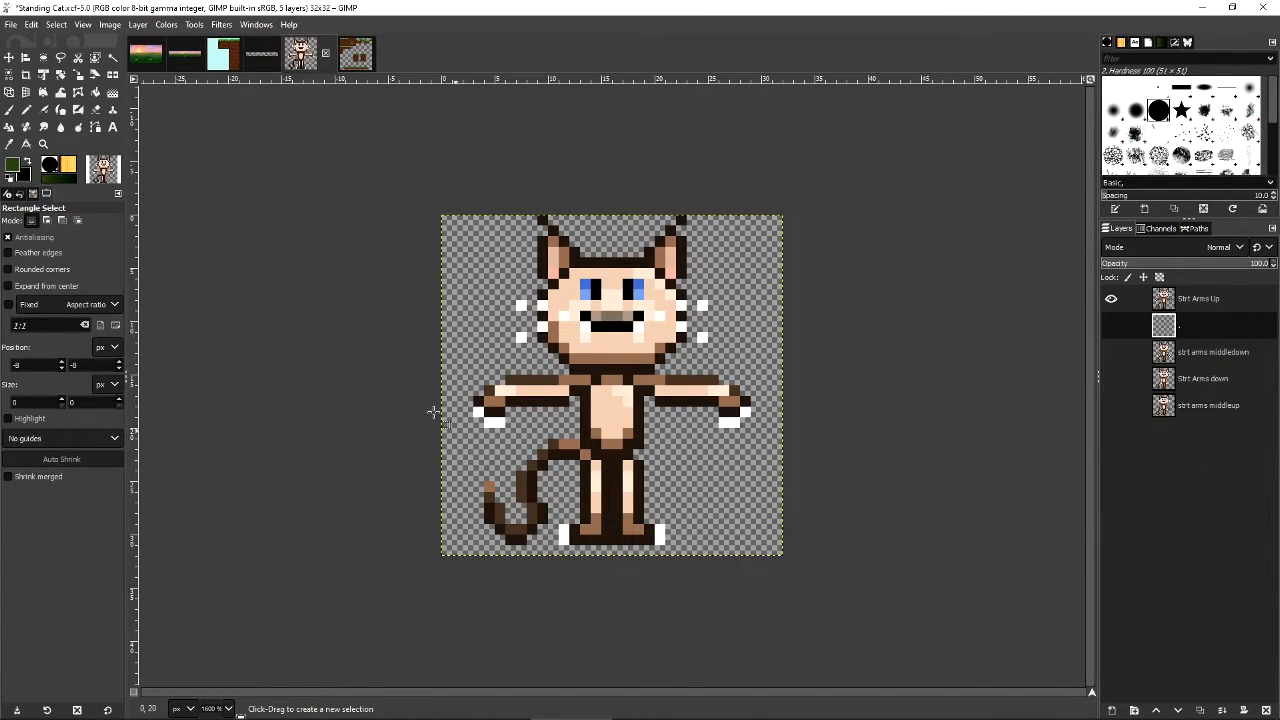
# In the 3x3 Tile dirt image, draw a rectangular selection of about 133 × 114 px around the whole canvas.
pyautogui.click(222, 55)
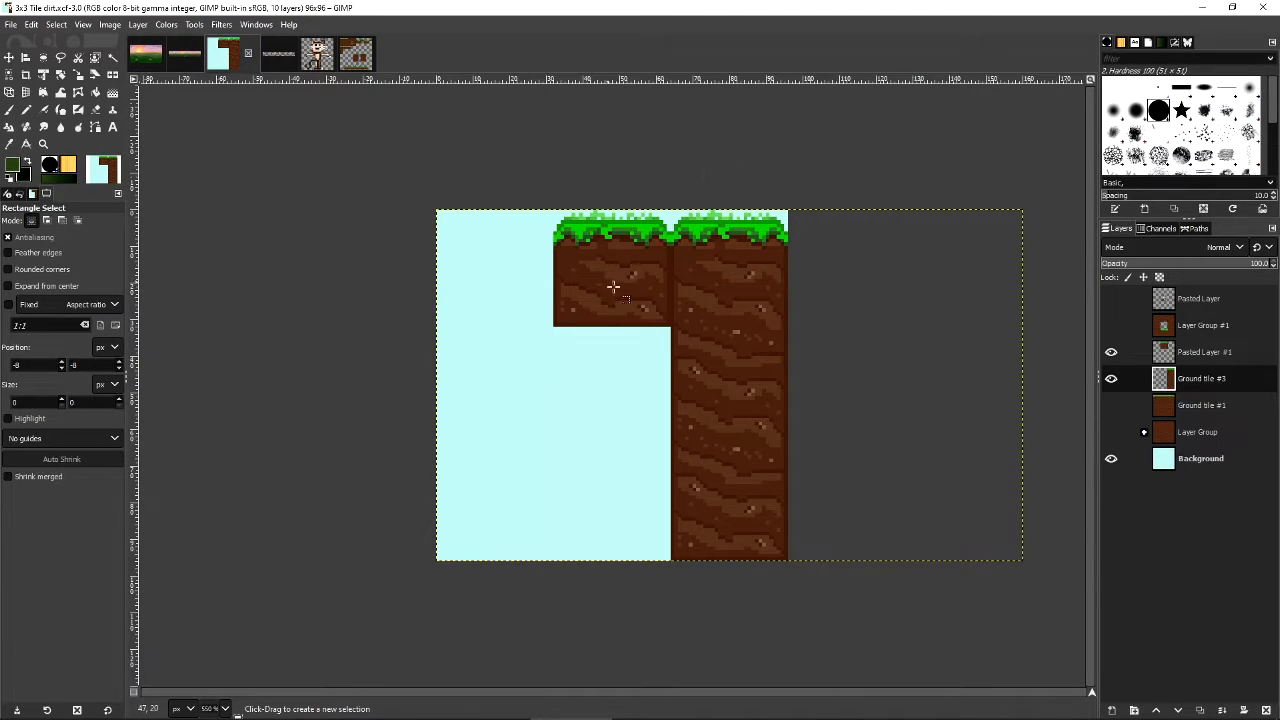
pyautogui.click(315, 180)
pyautogui.moveTo(363, 147); pyautogui.dragTo(850, 562)
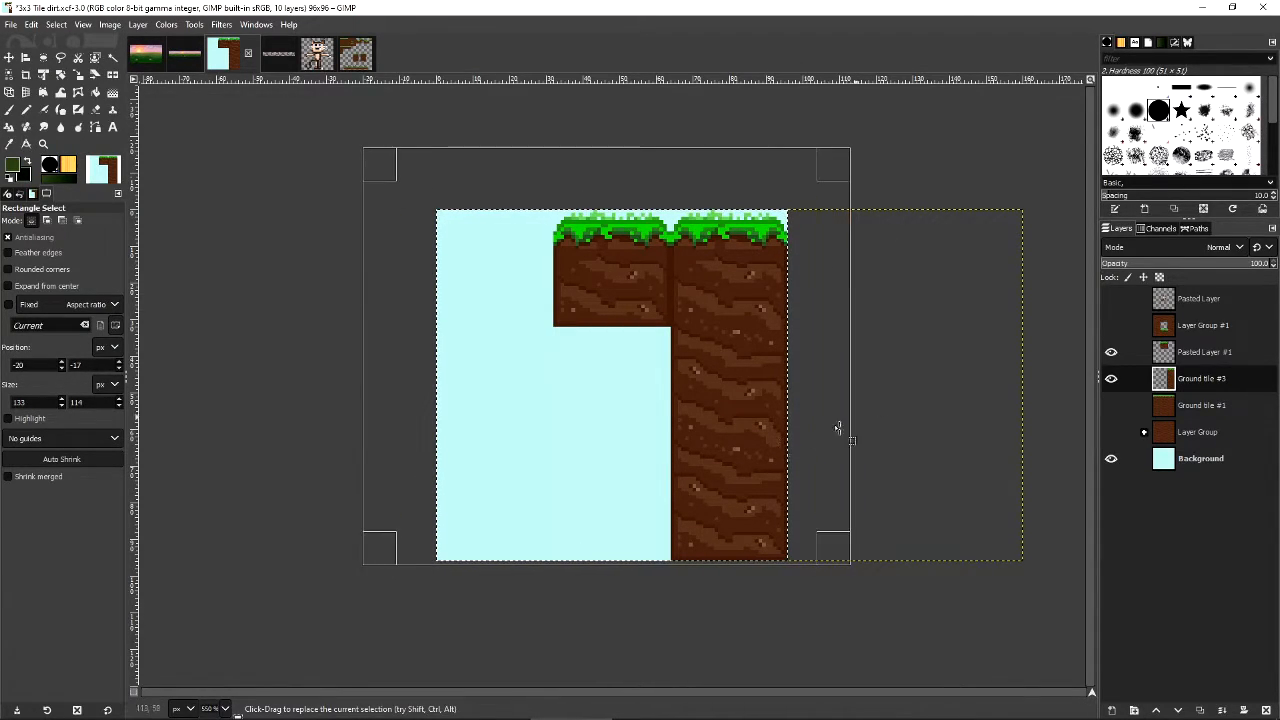
# Clear the rectangular selection, make Layer Group #1 the active layer, and show the grid over the canvas.
pyautogui.click(302, 248)
pyautogui.click(1205, 327)
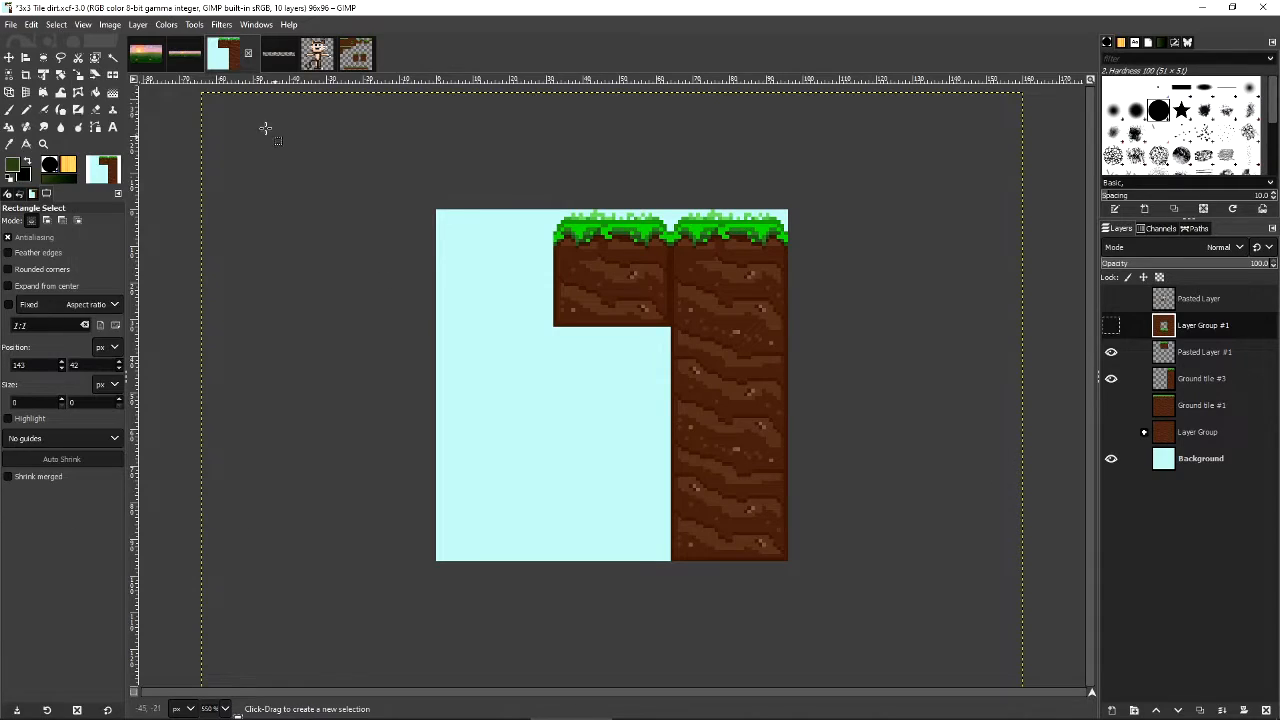
pyautogui.click(83, 25)
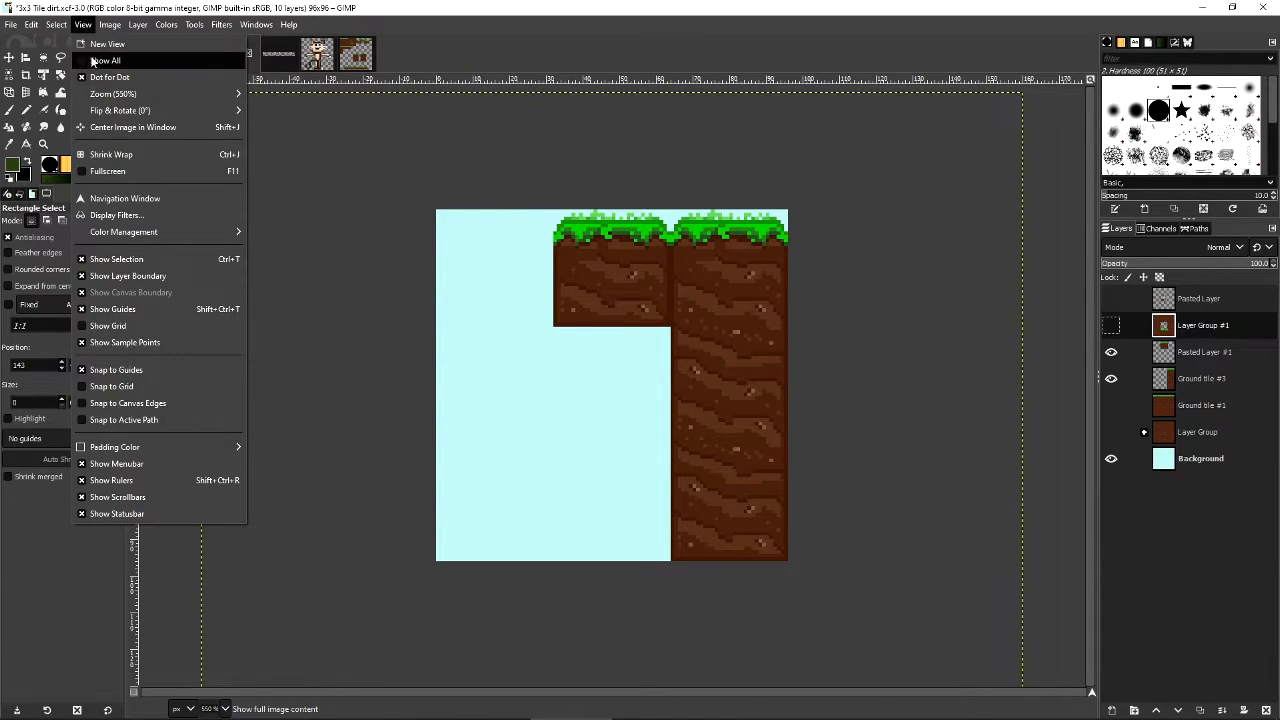
pyautogui.click(107, 327)
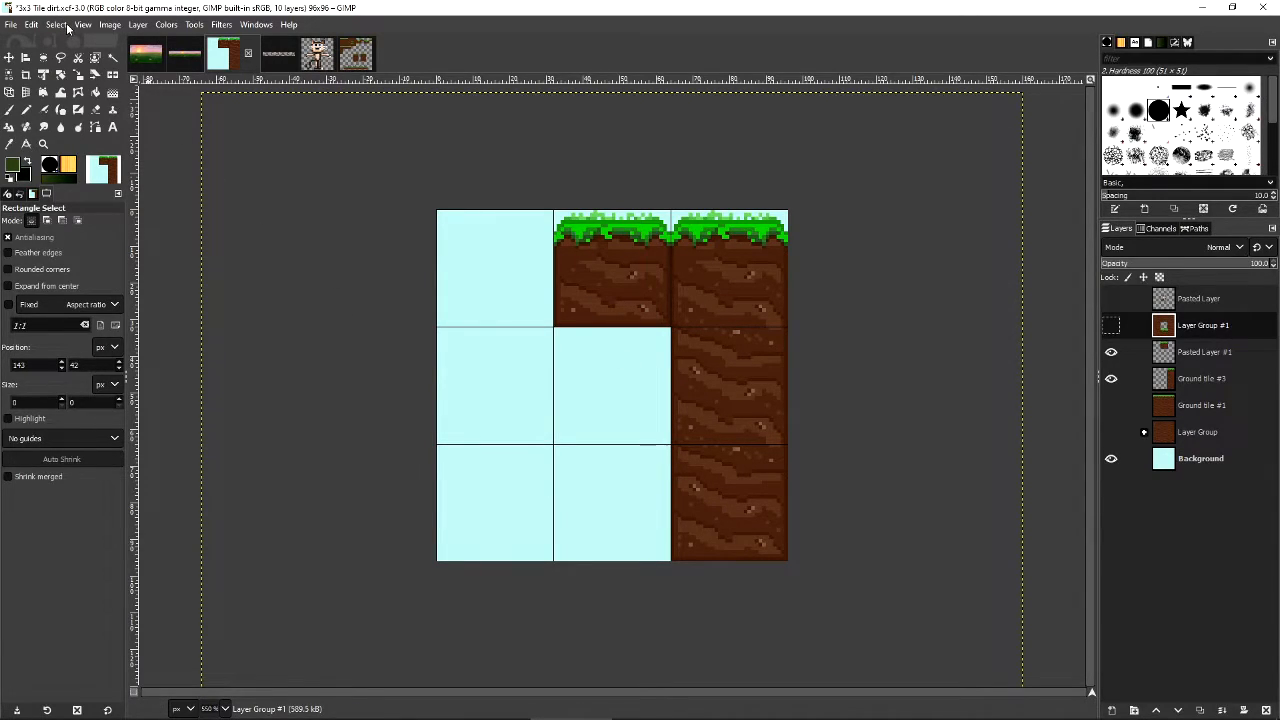
# Open the image grid configuration and change the grid's line style to Dashed.
pyautogui.click(64, 25)
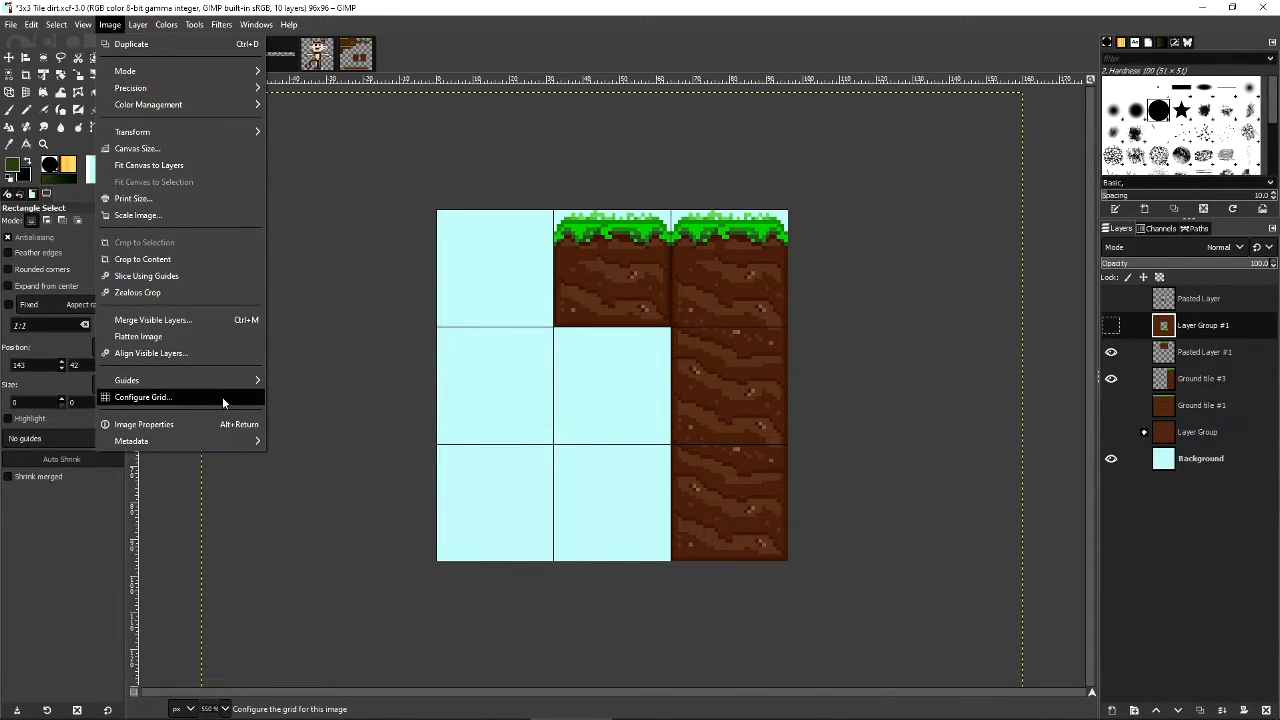
pyautogui.click(150, 399)
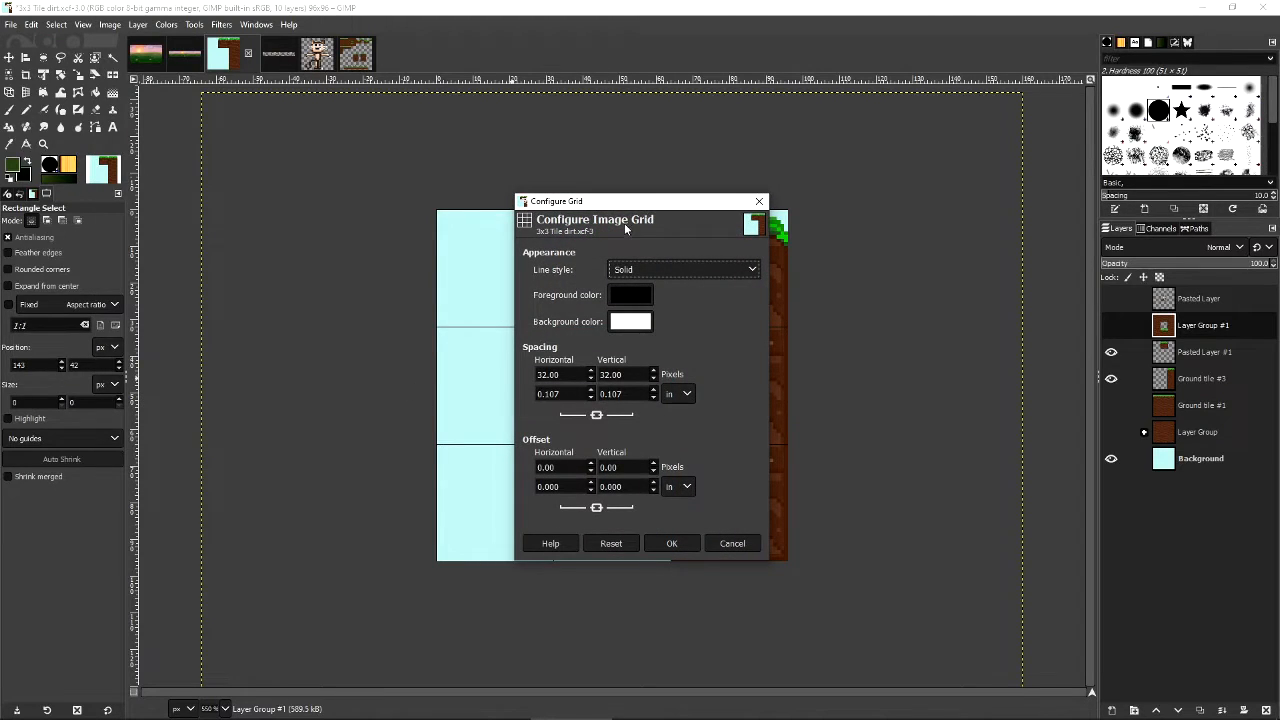
pyautogui.moveTo(617, 208); pyautogui.dragTo(912, 124)
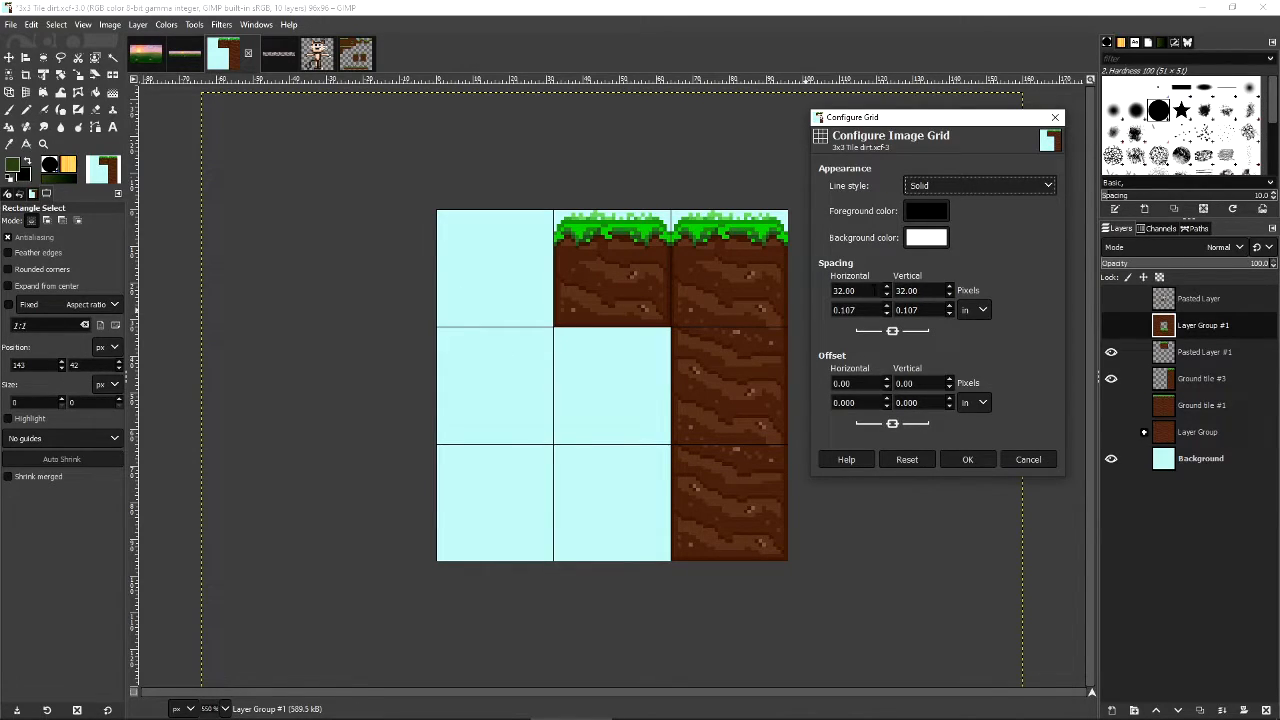
pyautogui.click(866, 290)
pyautogui.click(937, 185)
pyautogui.click(944, 238)
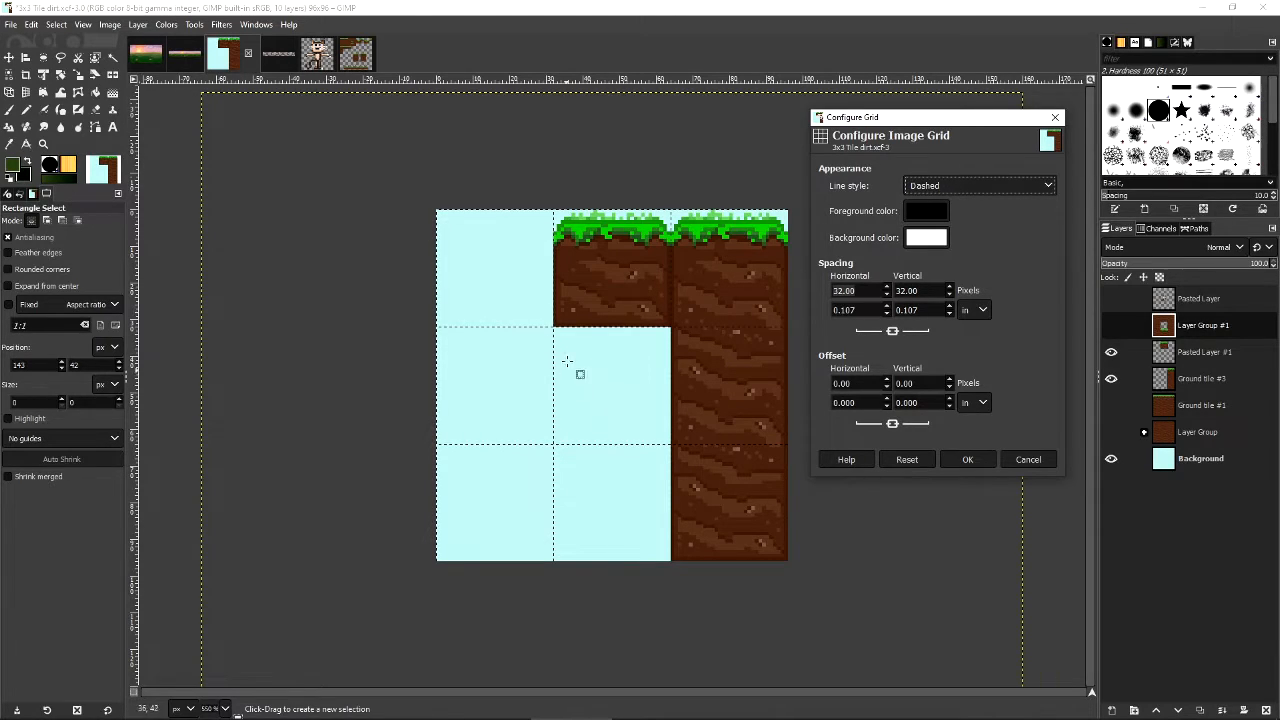
# Try the Double dashed and Intersections (crosshairs) line styles, and apply the grid with the Dashed style.
pyautogui.click(1010, 188)
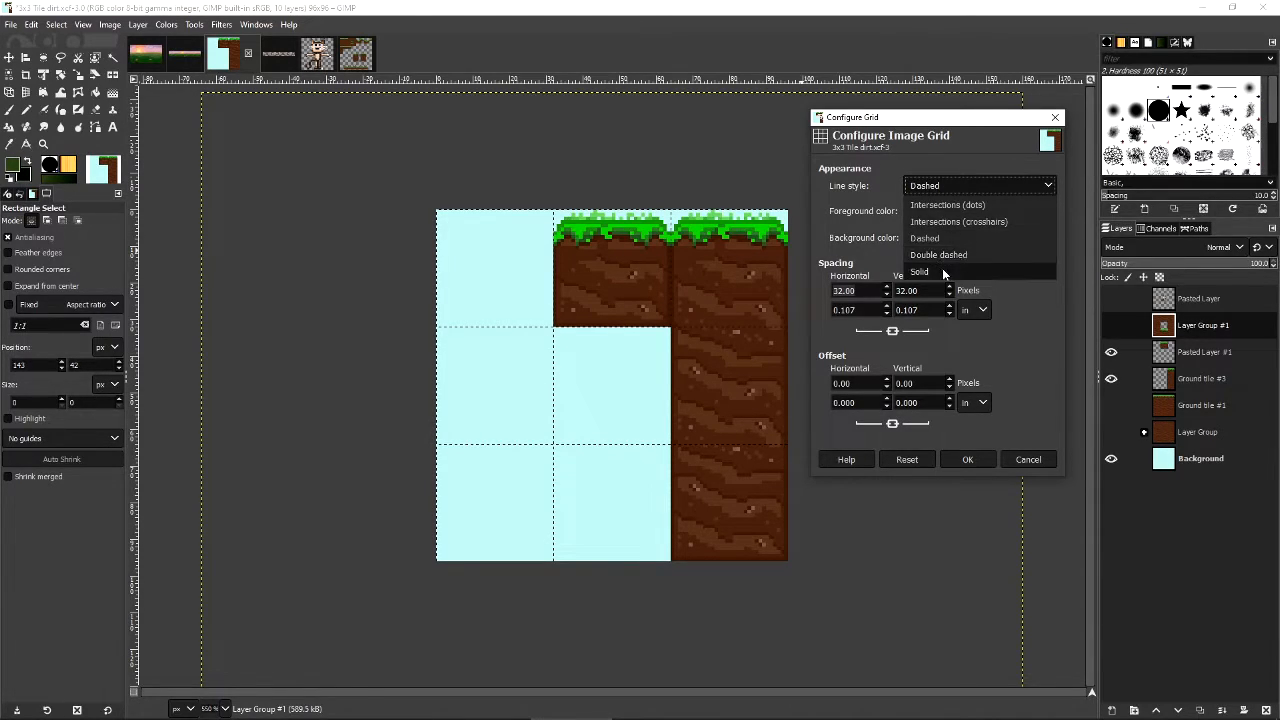
pyautogui.click(948, 256)
pyautogui.click(960, 188)
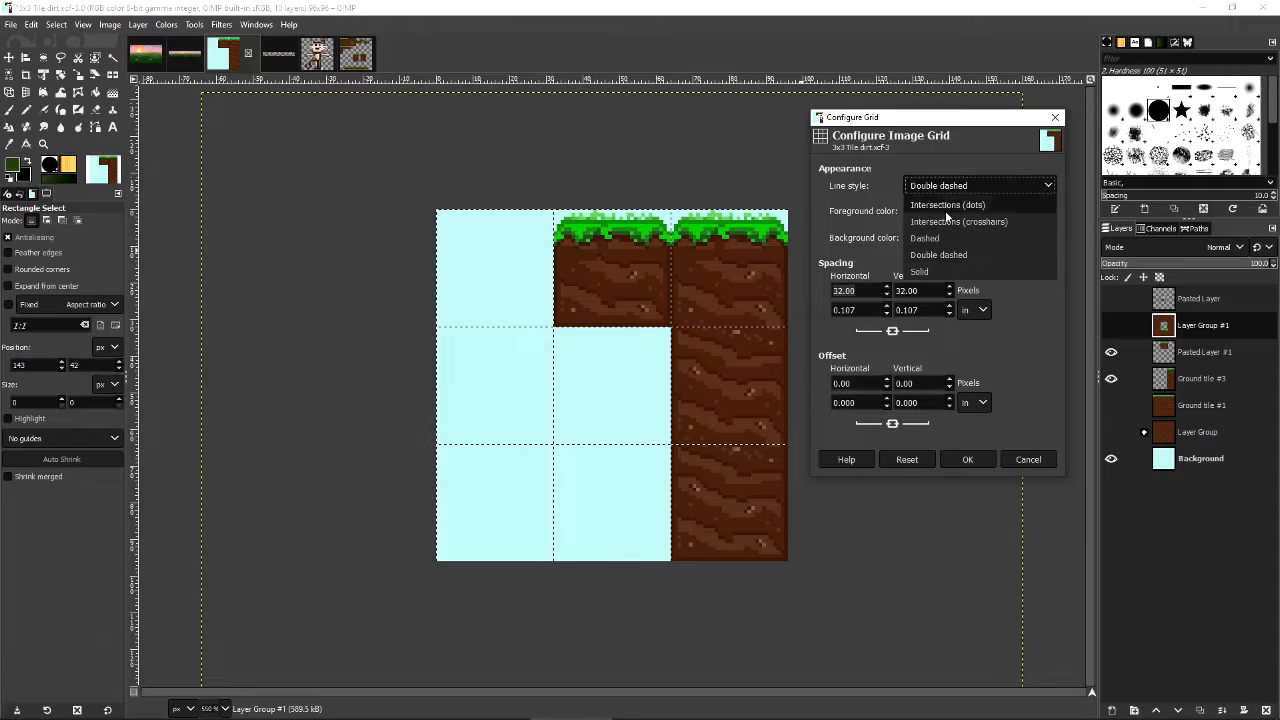
pyautogui.click(953, 200)
pyautogui.click(953, 188)
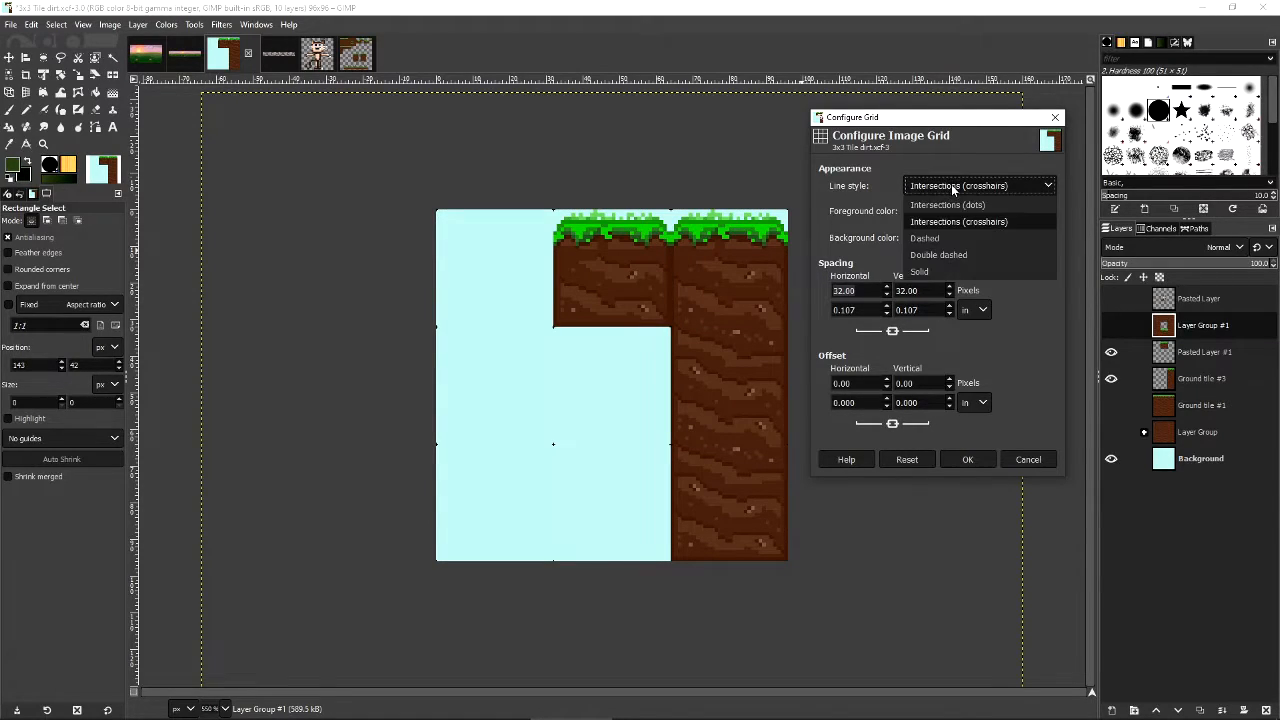
pyautogui.click(940, 241)
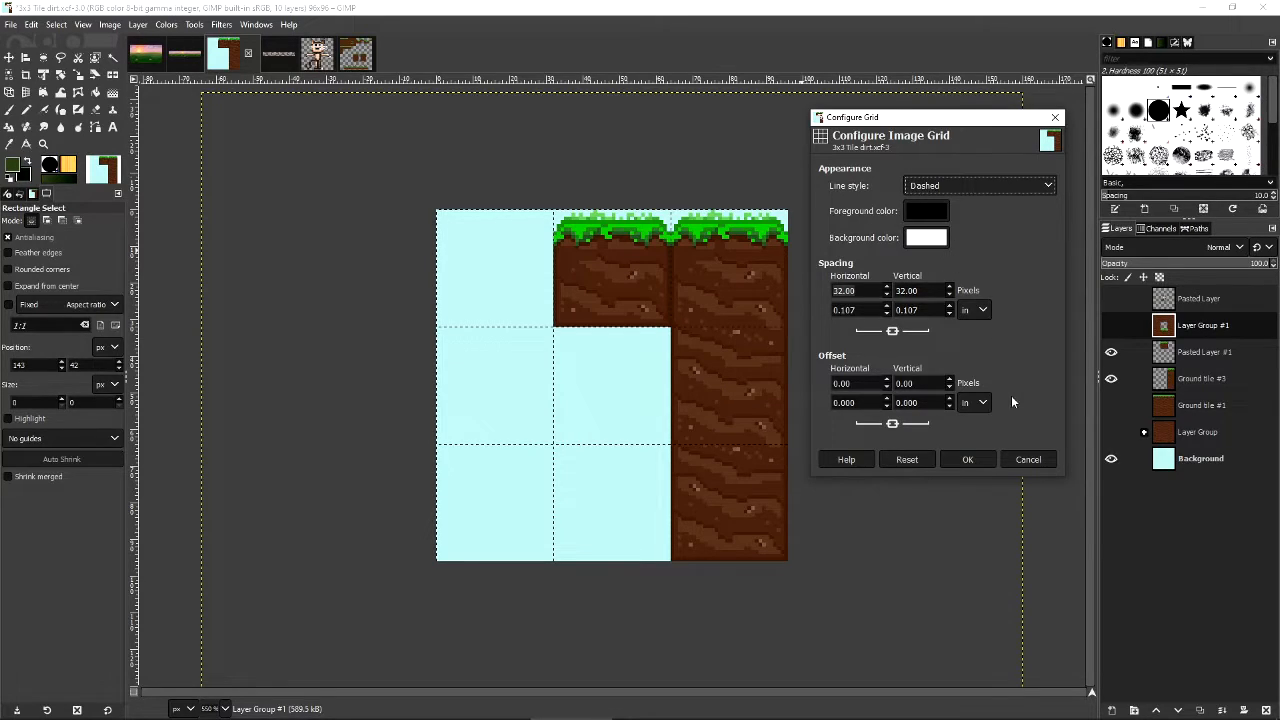
pyautogui.click(967, 460)
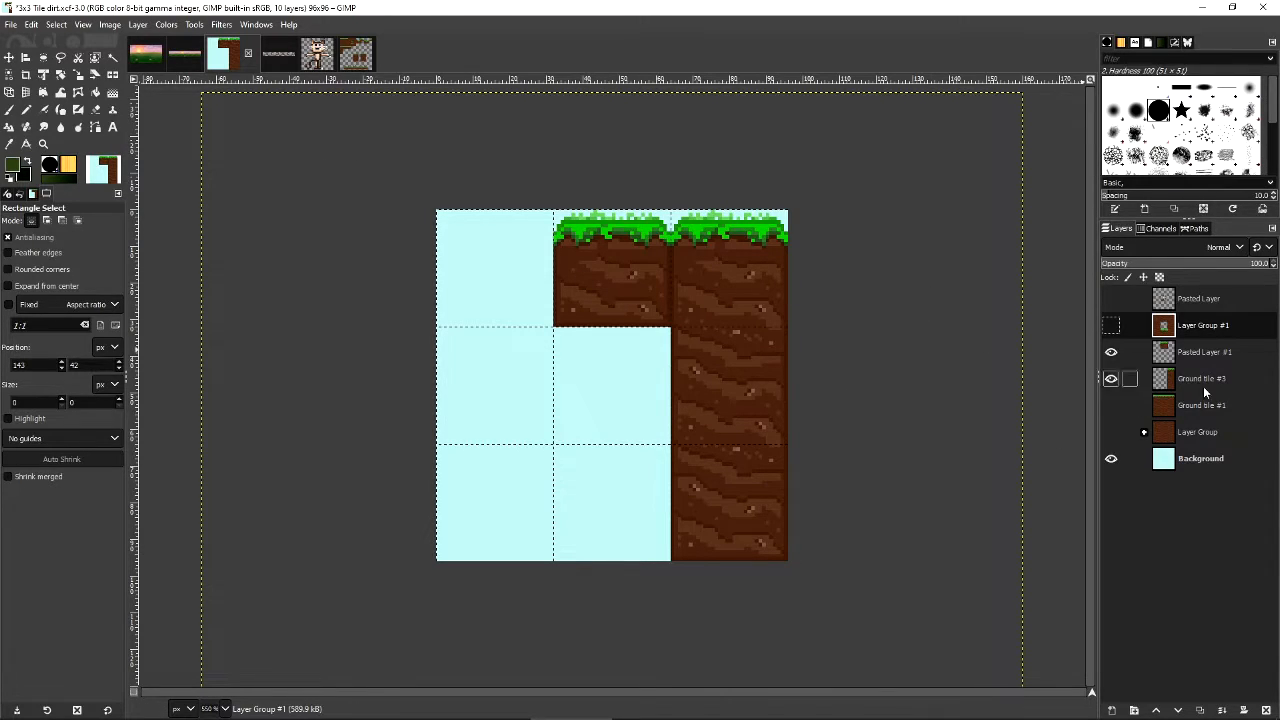
# Make Ground tile #1 active, show Layer Group, hide Pasted Layer #1 and Ground tile #3, and examine the repeating dirt pattern.
pyautogui.click(1182, 410)
pyautogui.click(1110, 432)
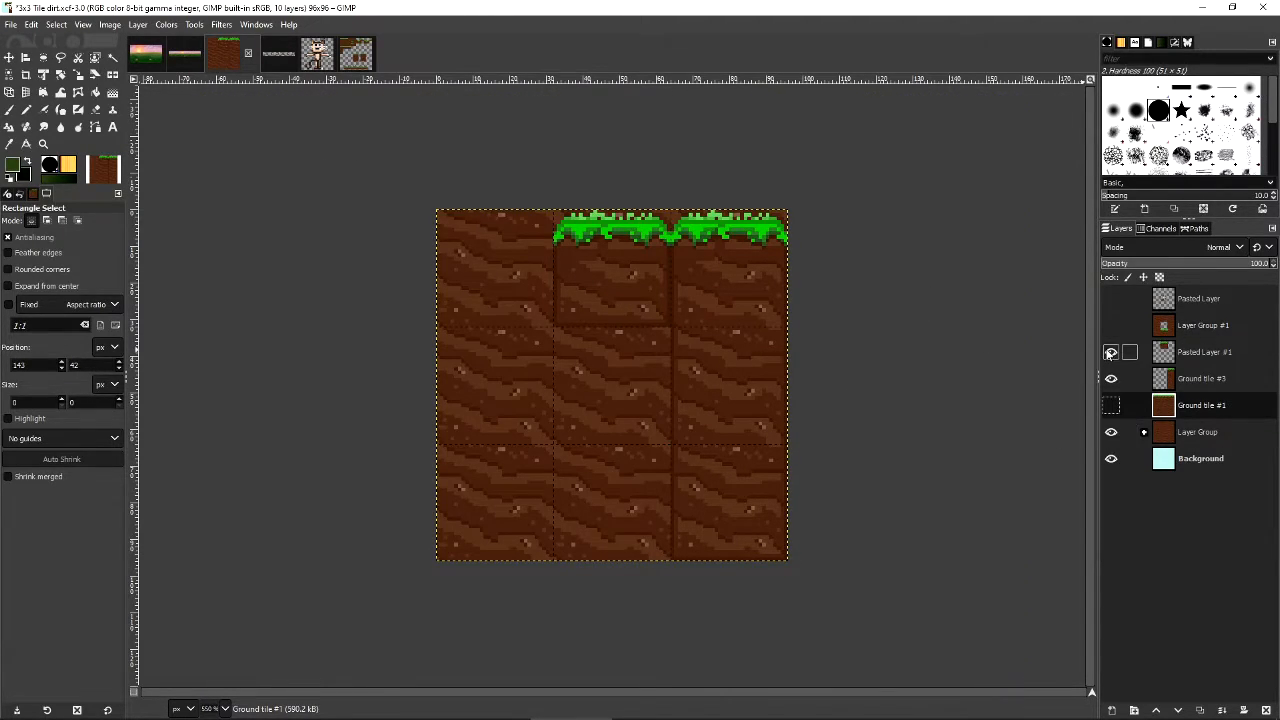
pyautogui.click(1110, 352)
pyautogui.click(1110, 378)
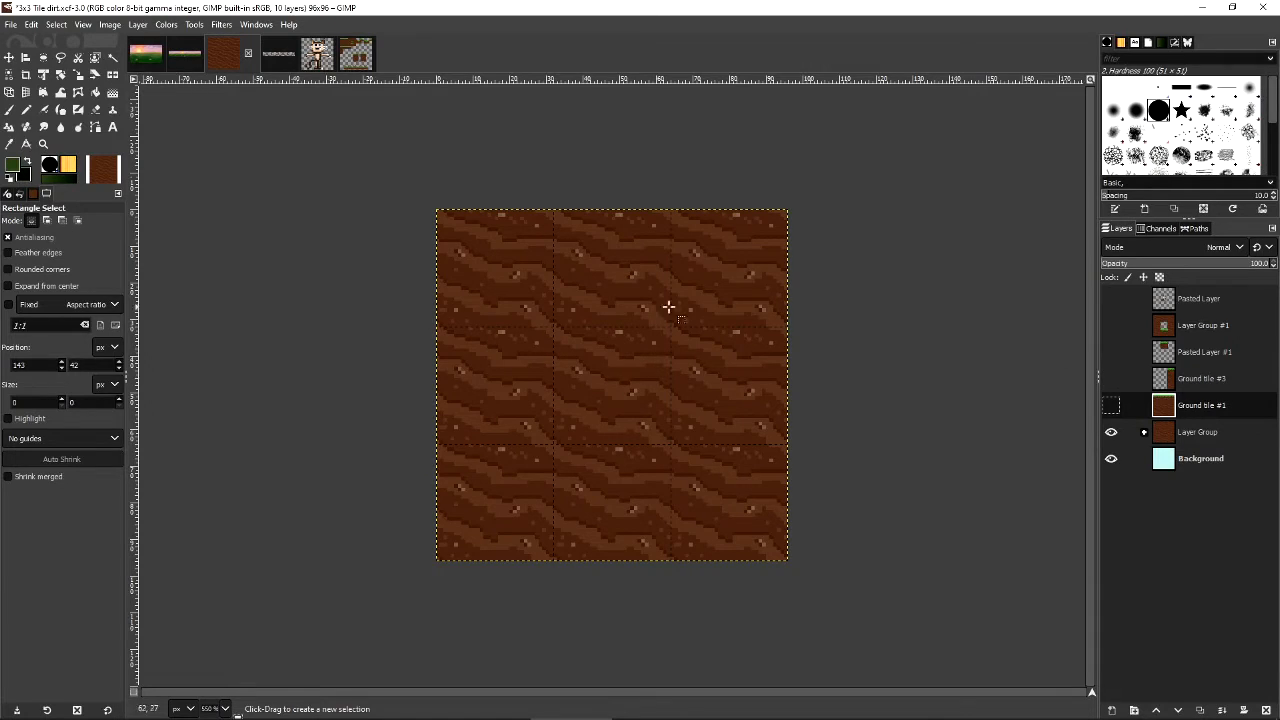
pyautogui.scroll(2, 603, 396)
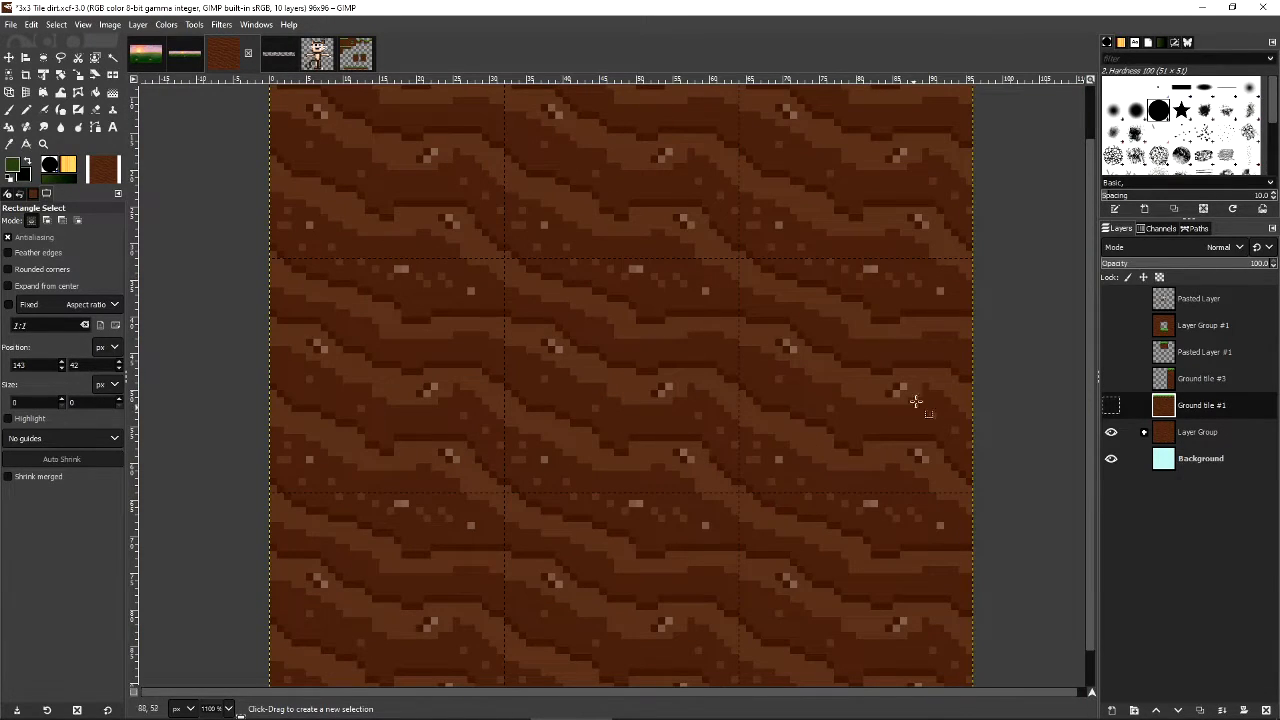
pyautogui.scroll(-2, 616, 410)
pyautogui.scroll(2, 674, 382)
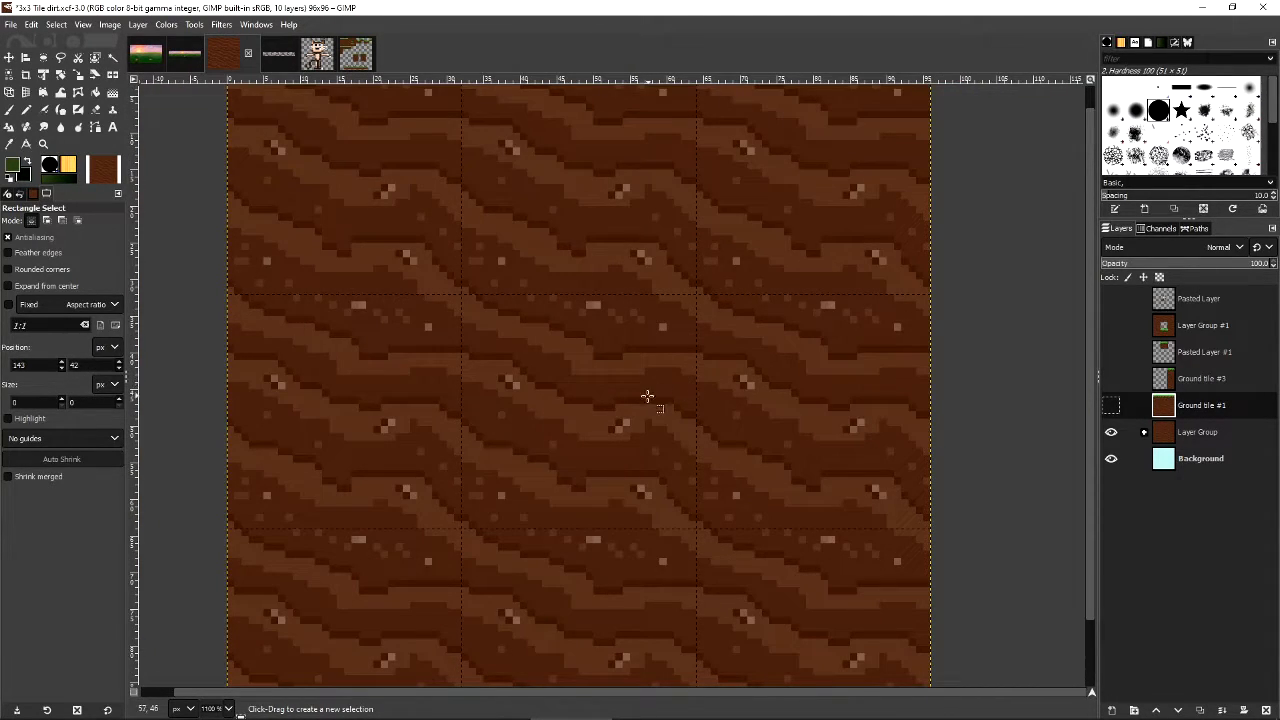
pyautogui.scroll(-1, 649, 394)
# Add a new transparent layer above Ground tile #1 and hide Layer Group so only the background shows beneath it.
pyautogui.click(1112, 709)
pyautogui.click(1173, 697)
pyautogui.click(1111, 458)
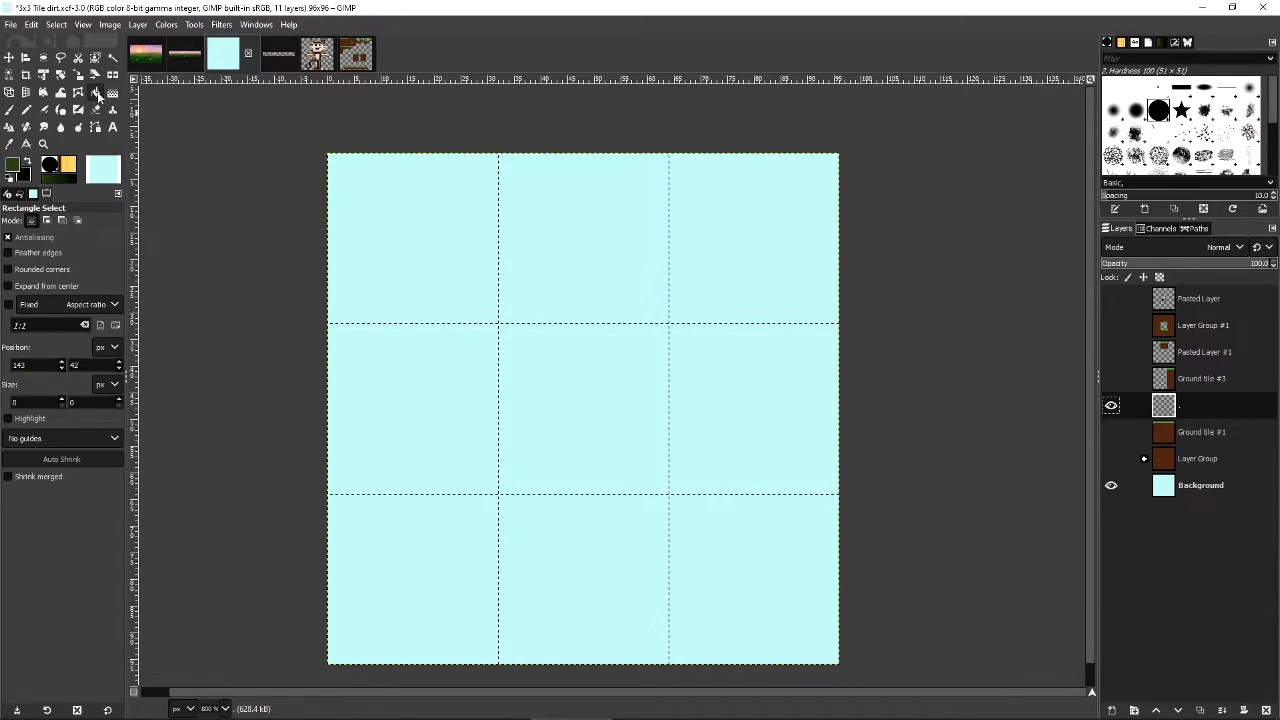
# Set the foreground color to the blue 18479c and choose the Pencil tool.
pyautogui.click(14, 167)
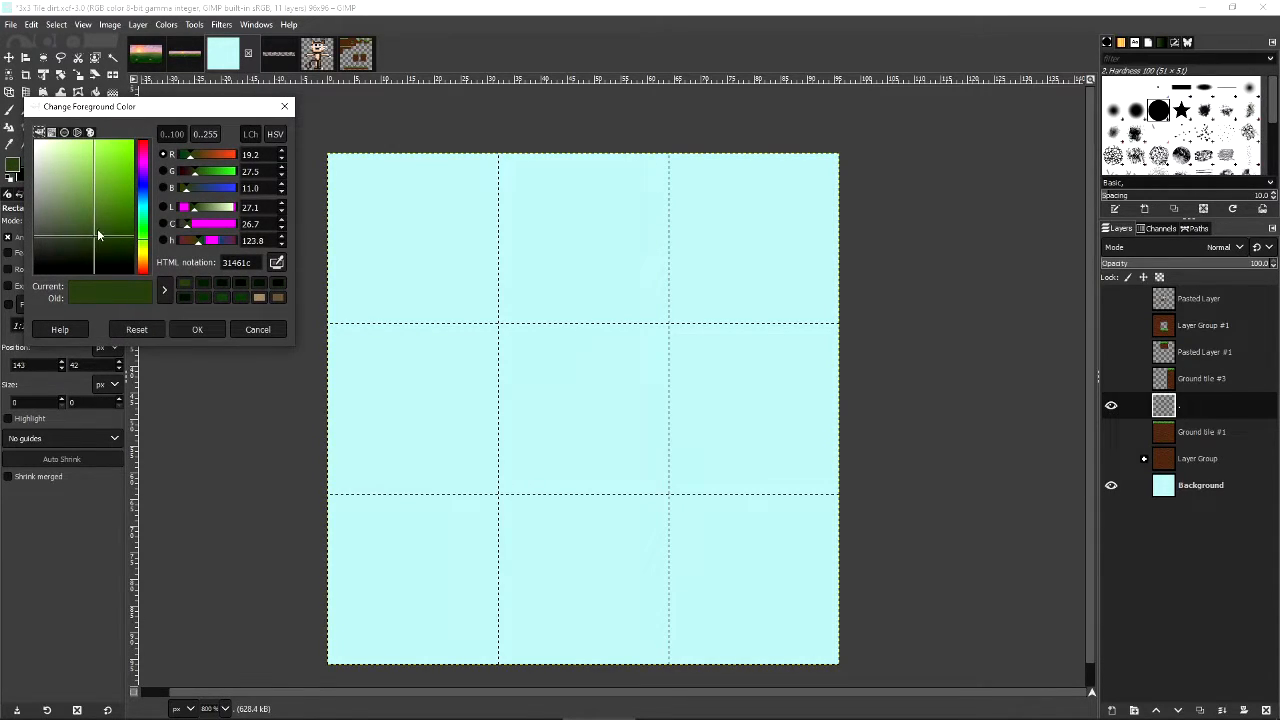
pyautogui.moveTo(98, 237); pyautogui.dragTo(120, 190)
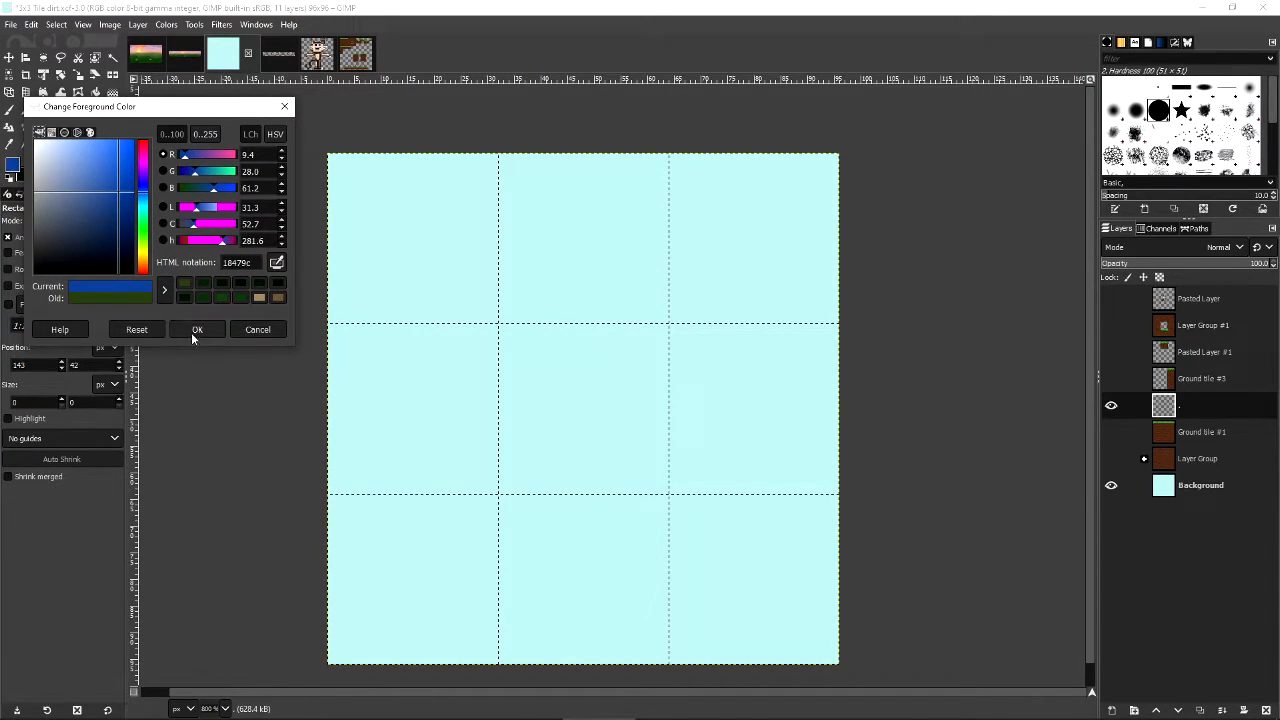
pyautogui.click(196, 330)
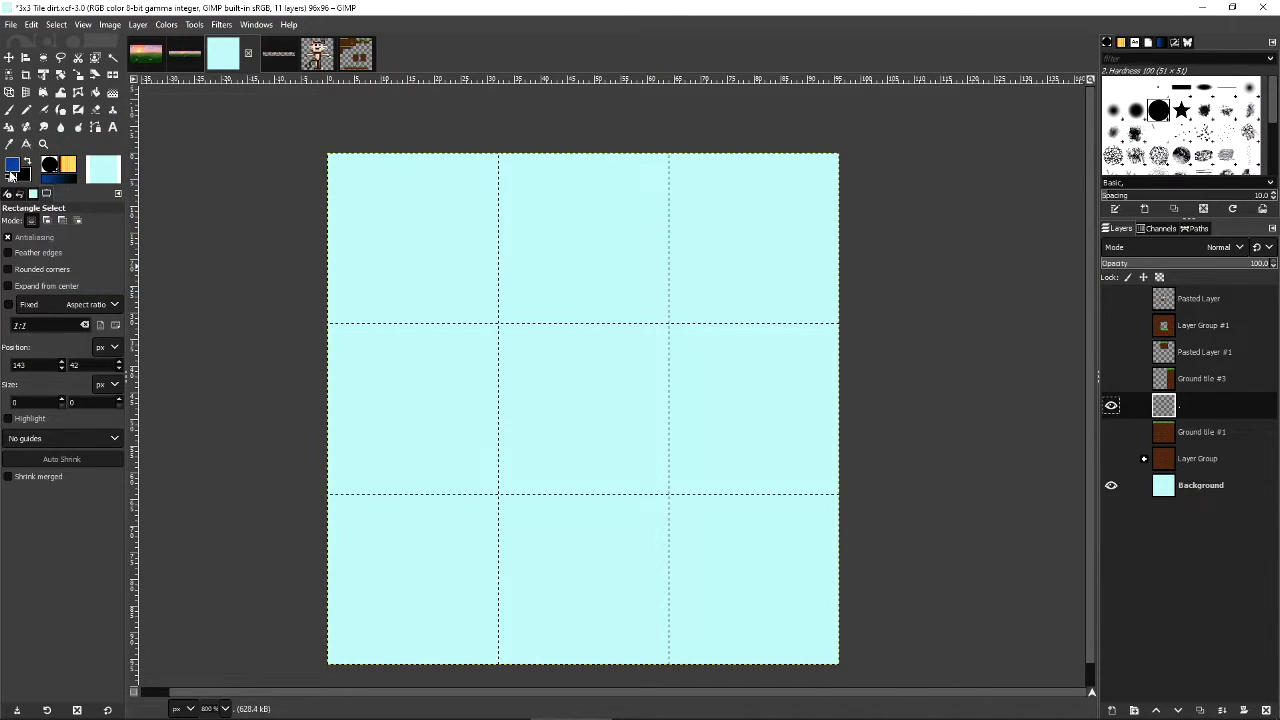
pyautogui.click(26, 109)
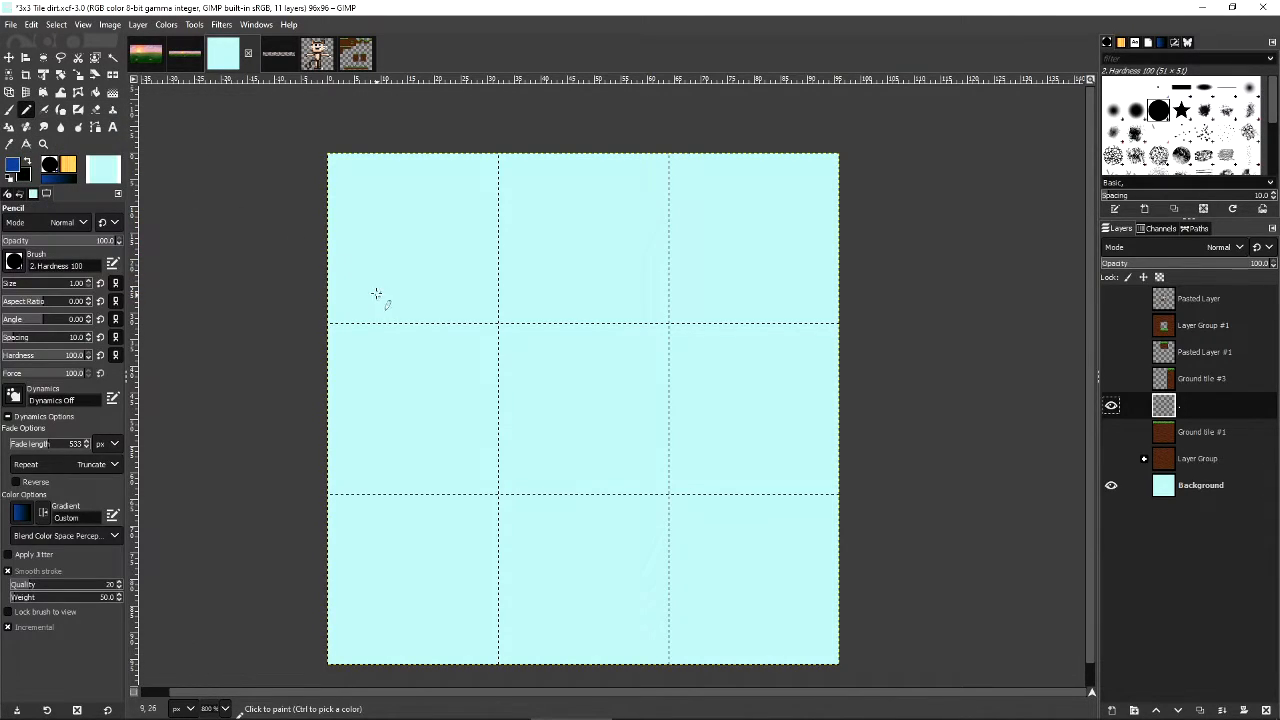
# Try a 1 px freehand curve and a stroke with the 2. Hardness 100 brush in the center tile, undoing both.
pyautogui.moveTo(536, 347)
pyautogui.mouseDown()
pyautogui.moveTo(594, 384)
pyautogui.moveTo(576, 479)
pyautogui.moveTo(632, 492)
pyautogui.mouseUp()
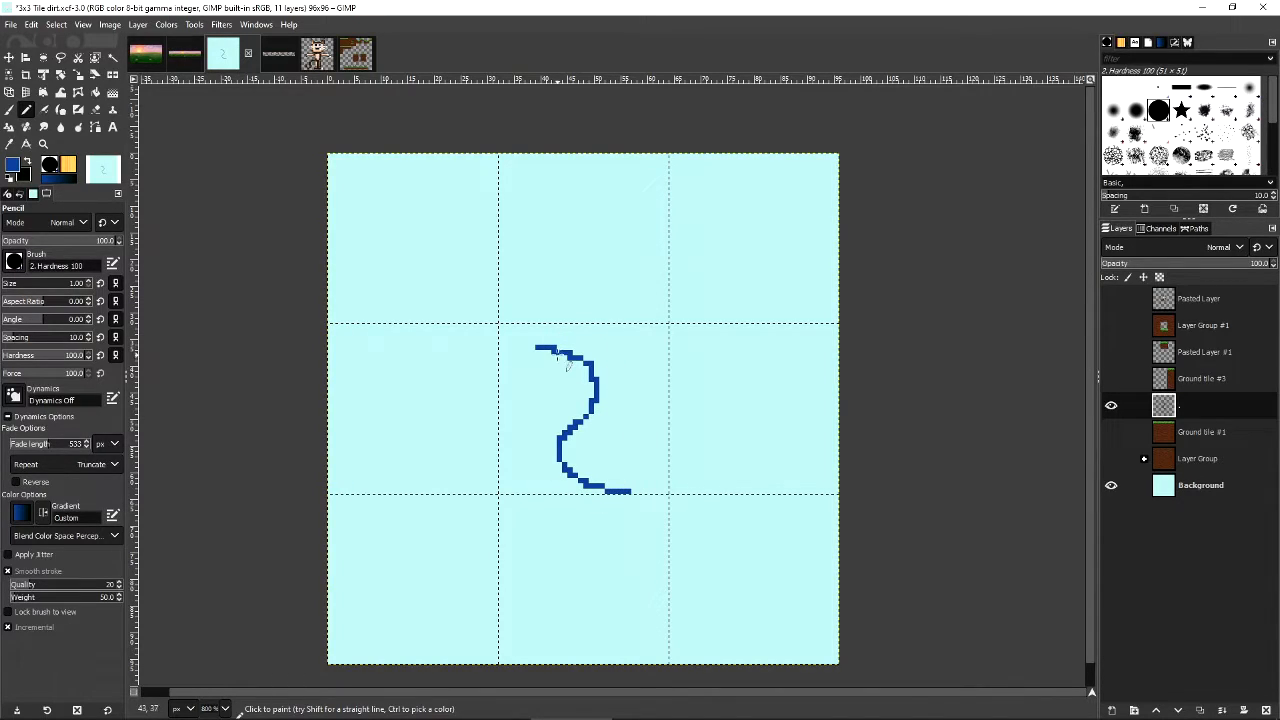
pyautogui.hotkey('ctrl', 'z')
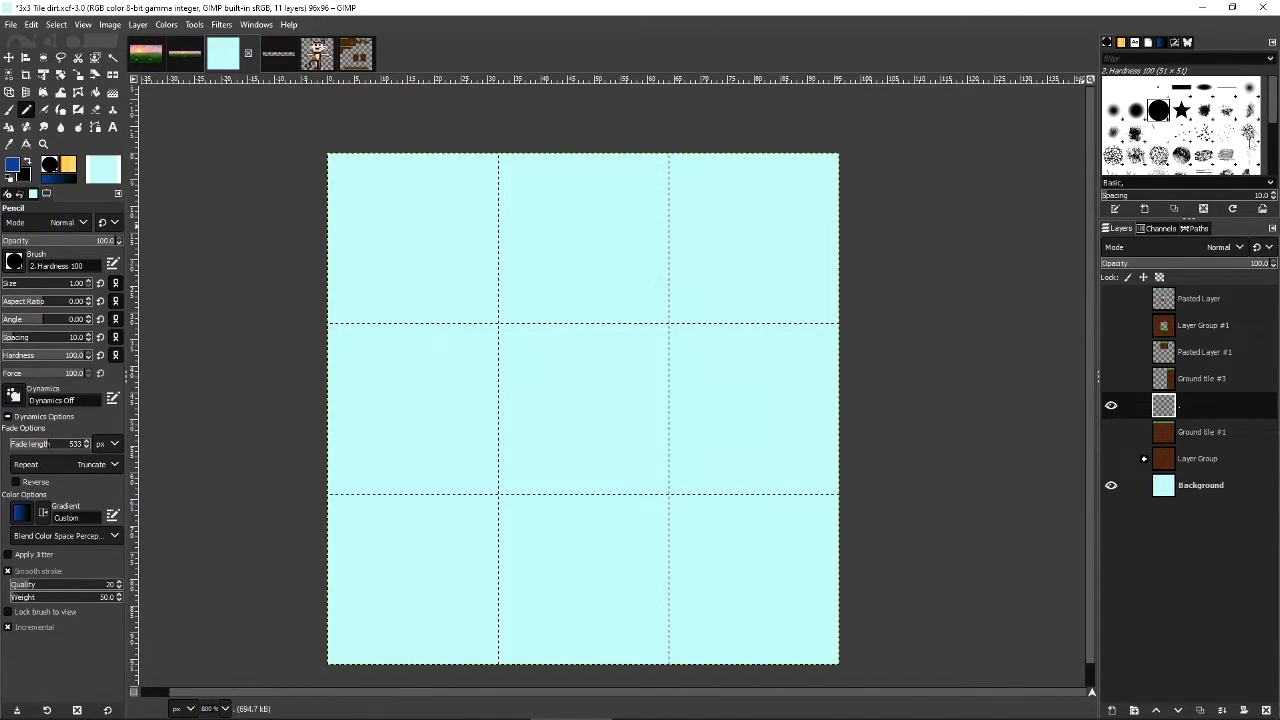
pyautogui.click(1145, 112)
pyautogui.moveTo(540, 357); pyautogui.dragTo(623, 457)
pyautogui.hotkey('ctrl', 'z')
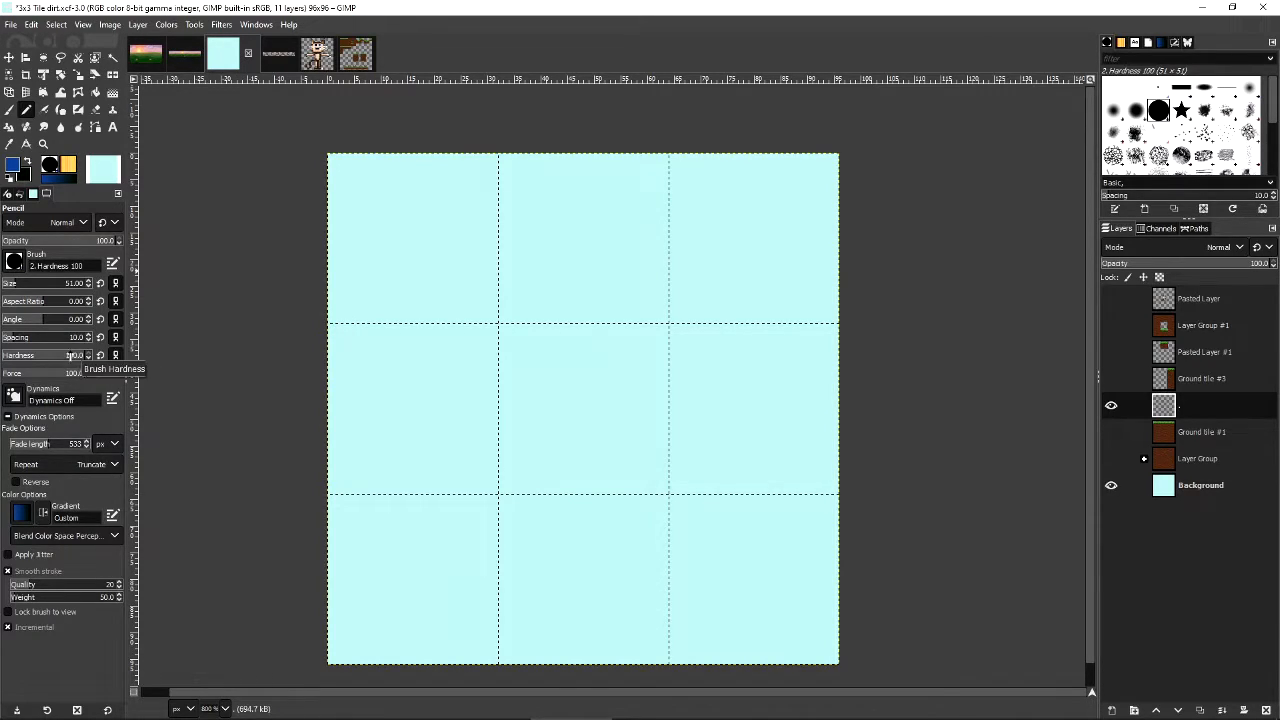
# Test a pencil dab with a changed brush hardness, undo it, and restore the hardness to 100.
pyautogui.click(19, 357)
pyautogui.click(571, 358)
pyautogui.hotkey('ctrl', 'z')
pyautogui.click(90, 355)
# Set the pencil size to 16, test a vertical stroke and a single dot in the center tile, and undo both.
pyautogui.click(11, 282)
pyautogui.moveTo(540, 369); pyautogui.dragTo(548, 462)
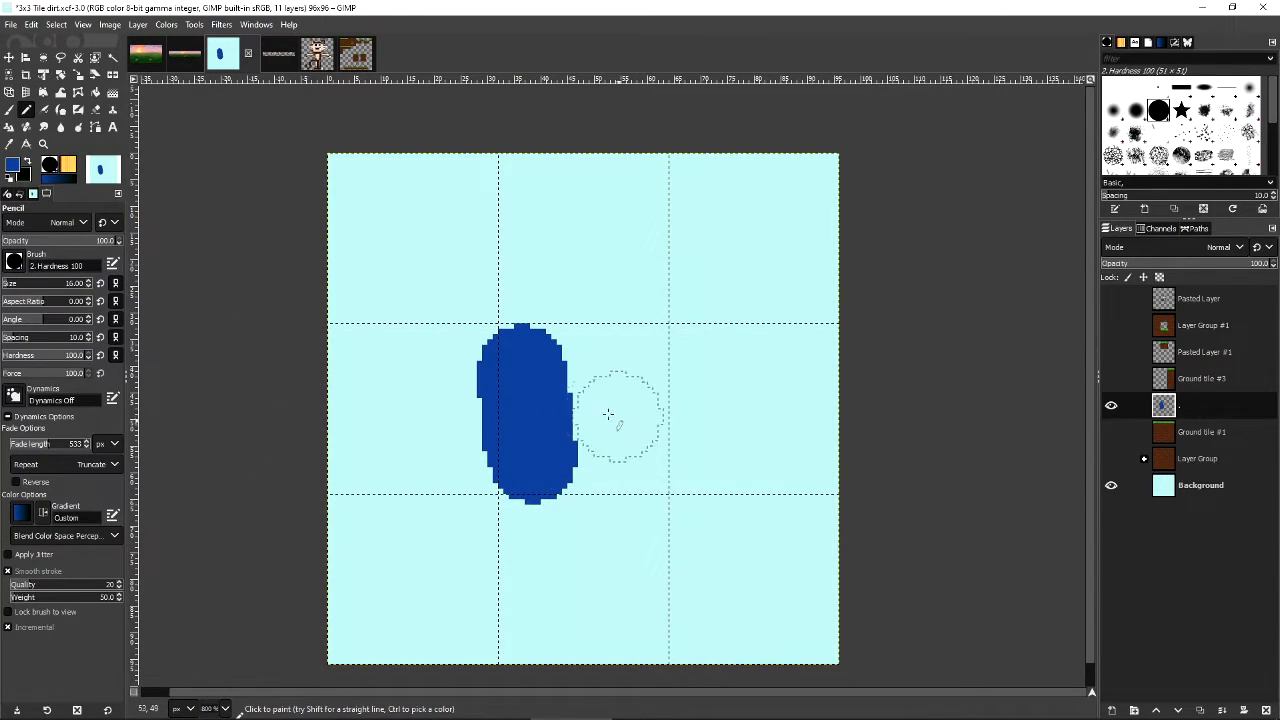
pyautogui.hotkey('ctrl', 'z')
pyautogui.click(557, 366)
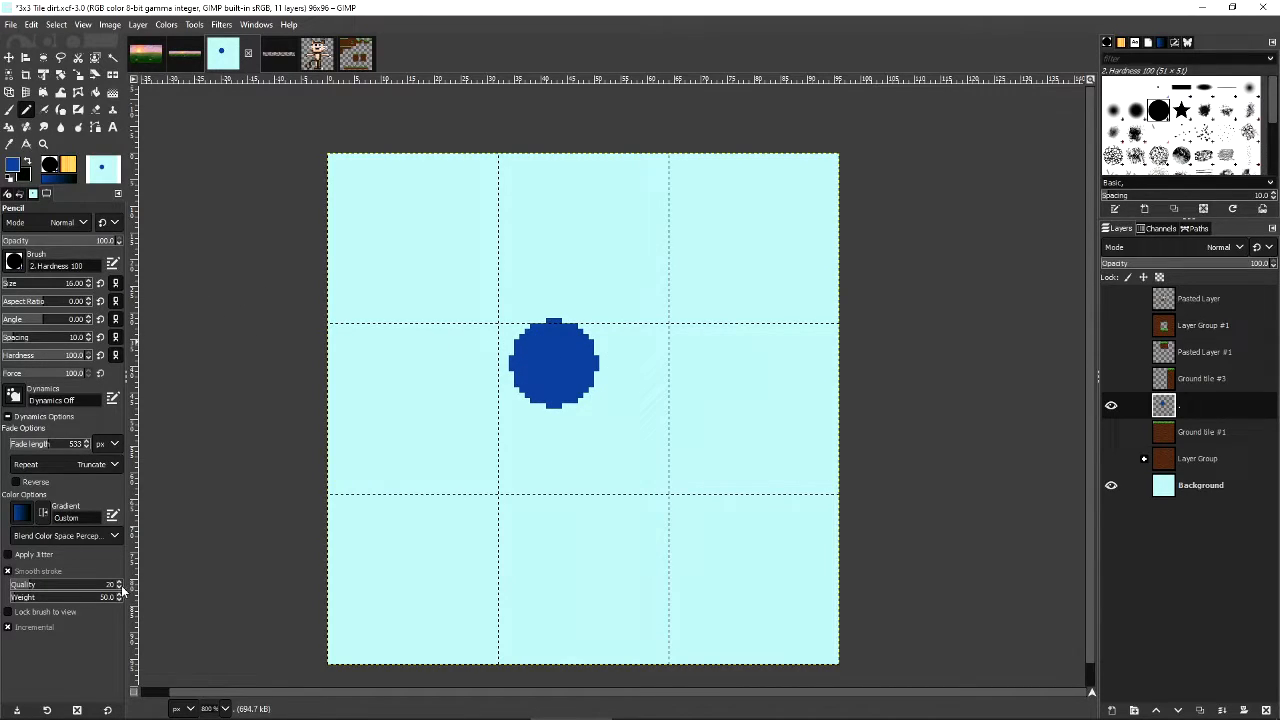
pyautogui.hotkey('ctrl', 'z')
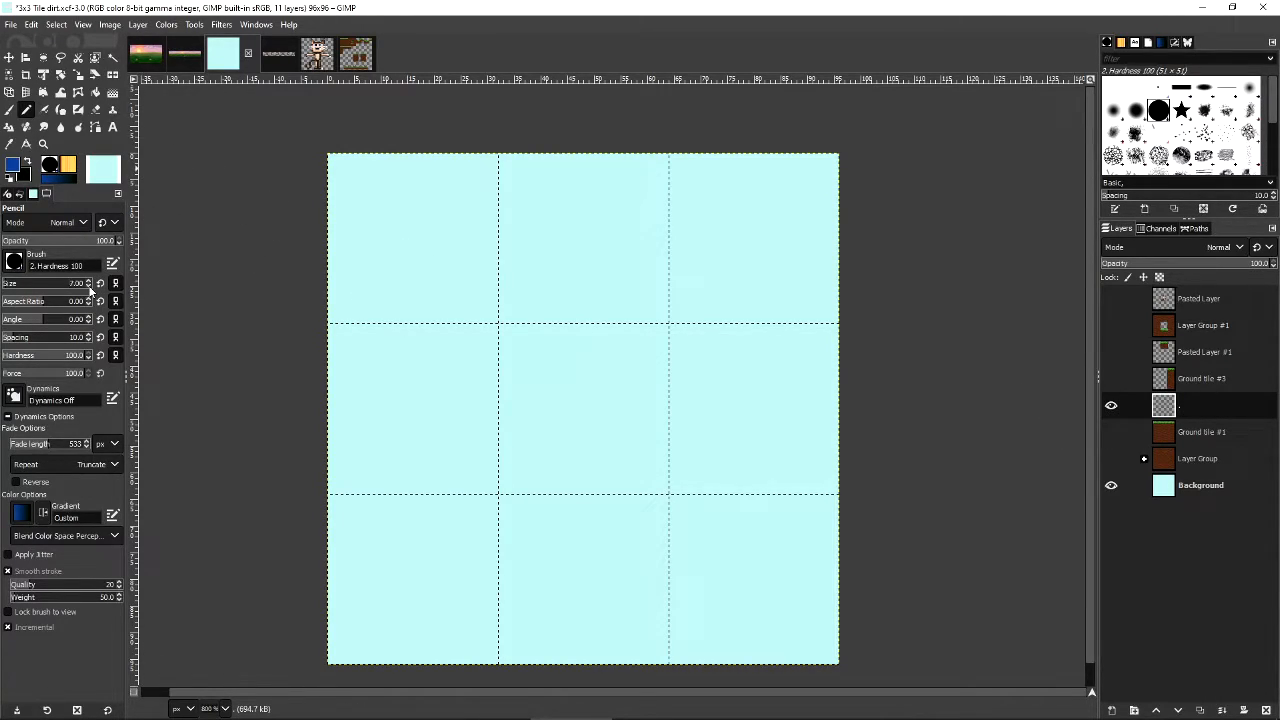
# Test wavy pencil strokes across the middle row of tiles, ending with a 5 px one, and undo them.
pyautogui.moveTo(522, 378)
pyautogui.mouseDown()
pyautogui.moveTo(720, 448)
pyautogui.moveTo(772, 405)
pyautogui.mouseUp()
pyautogui.moveTo(430, 385); pyautogui.dragTo(479, 364)
pyautogui.hotkey('ctrl', 'z')
pyautogui.hotkey('ctrl', 'z')
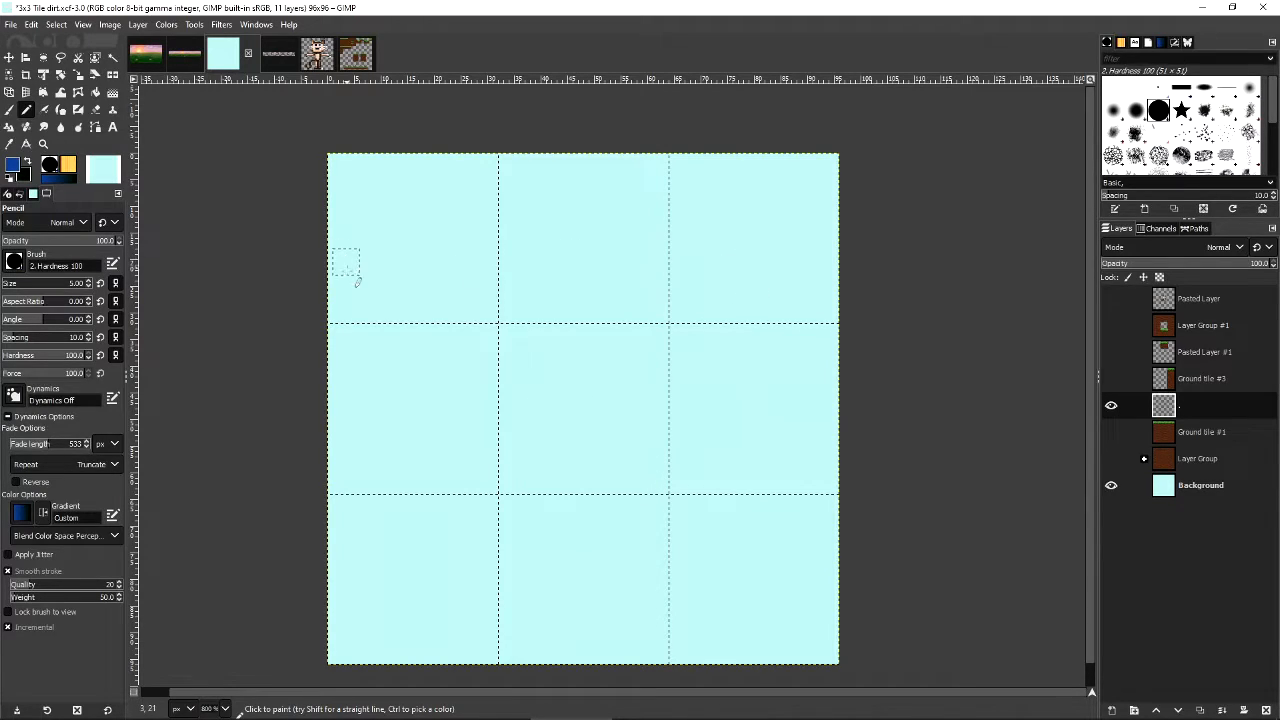
pyautogui.moveTo(389, 418); pyautogui.dragTo(826, 422)
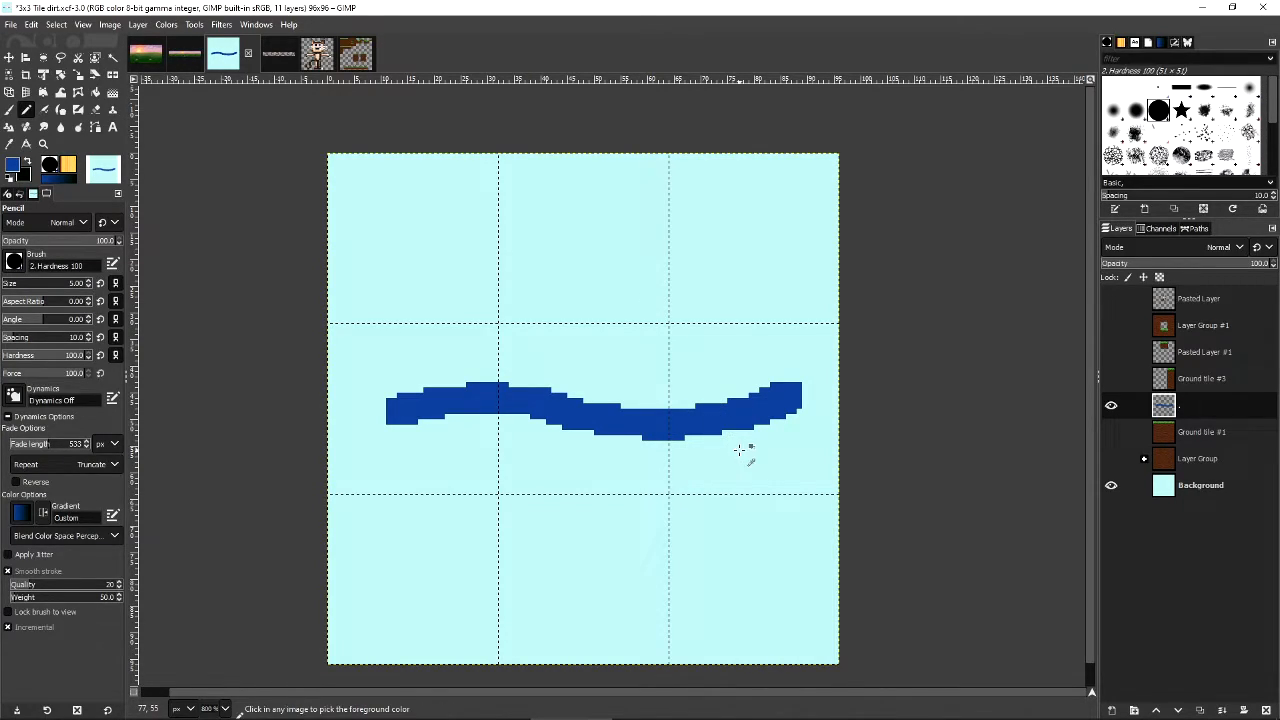
pyautogui.hotkey('ctrl', 'z')
# View the finished tiles in the Tileset sprites image, and return to the 3x3 Tile dirt image.
pyautogui.click(356, 54)
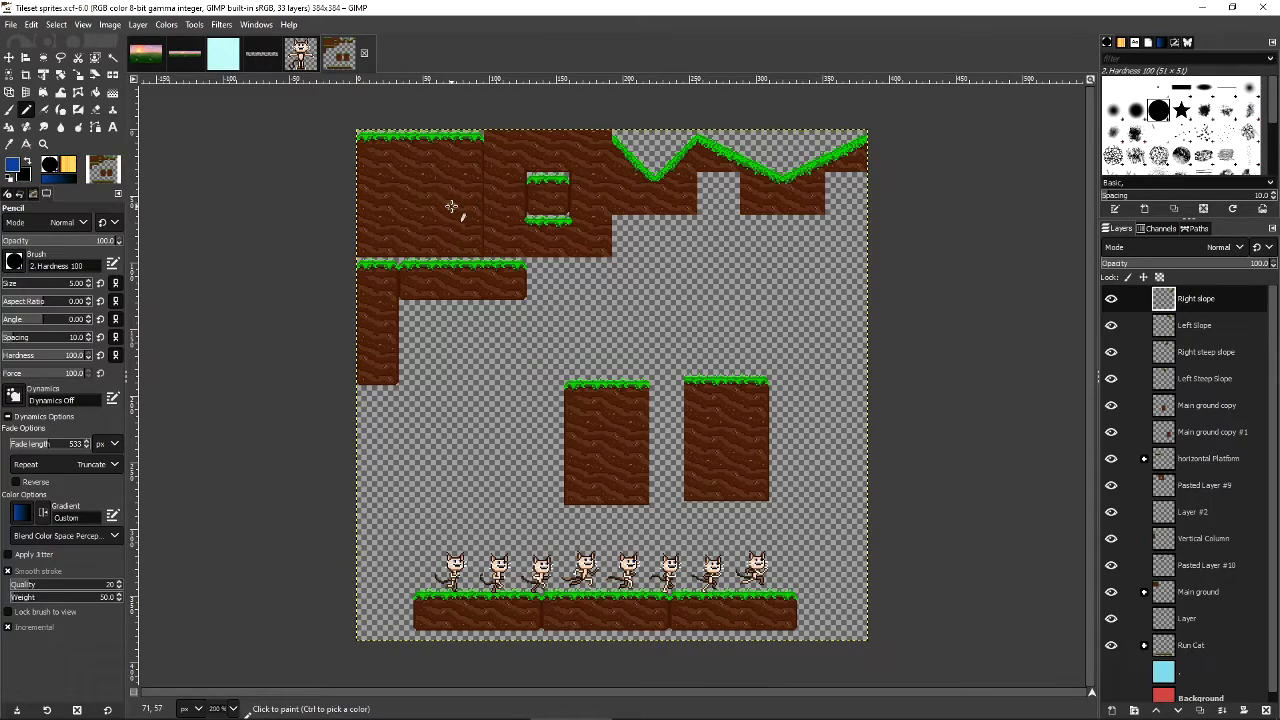
pyautogui.click(223, 54)
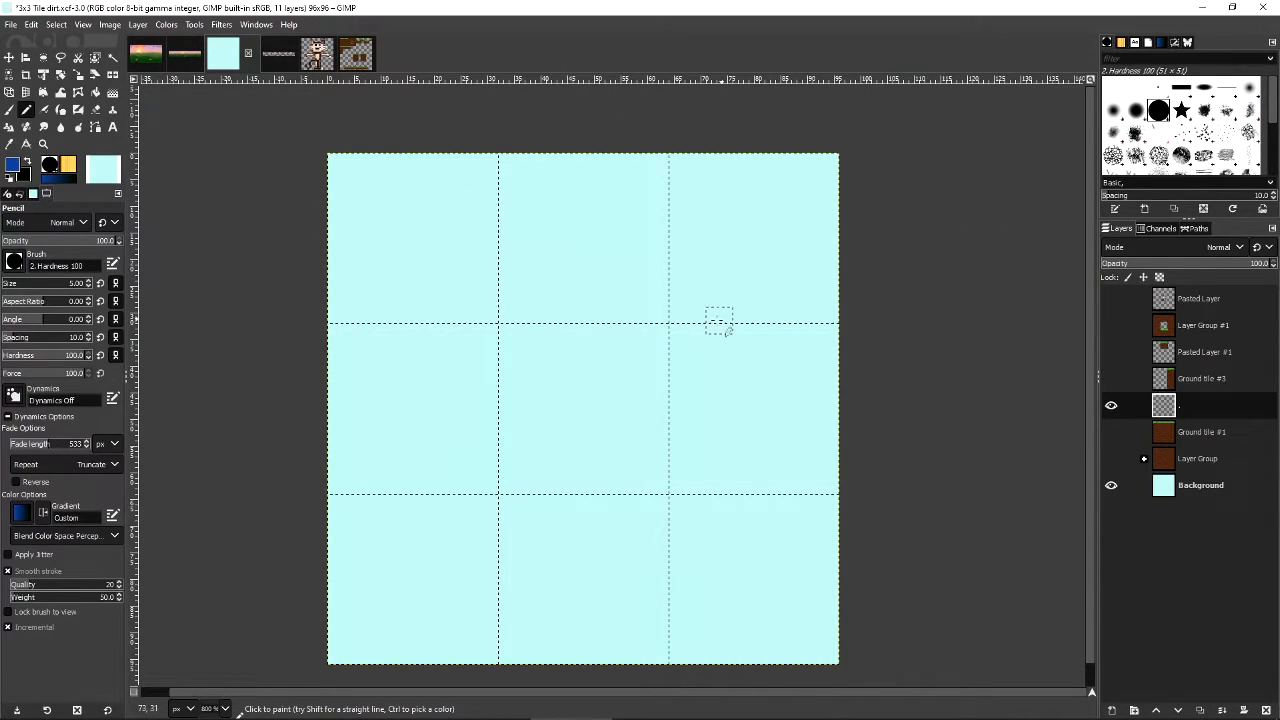
# Bring up the Symmetry Painting options for the 3x3 Tile dirt image and set the symmetry to Tiling.
pyautogui.click(1189, 42)
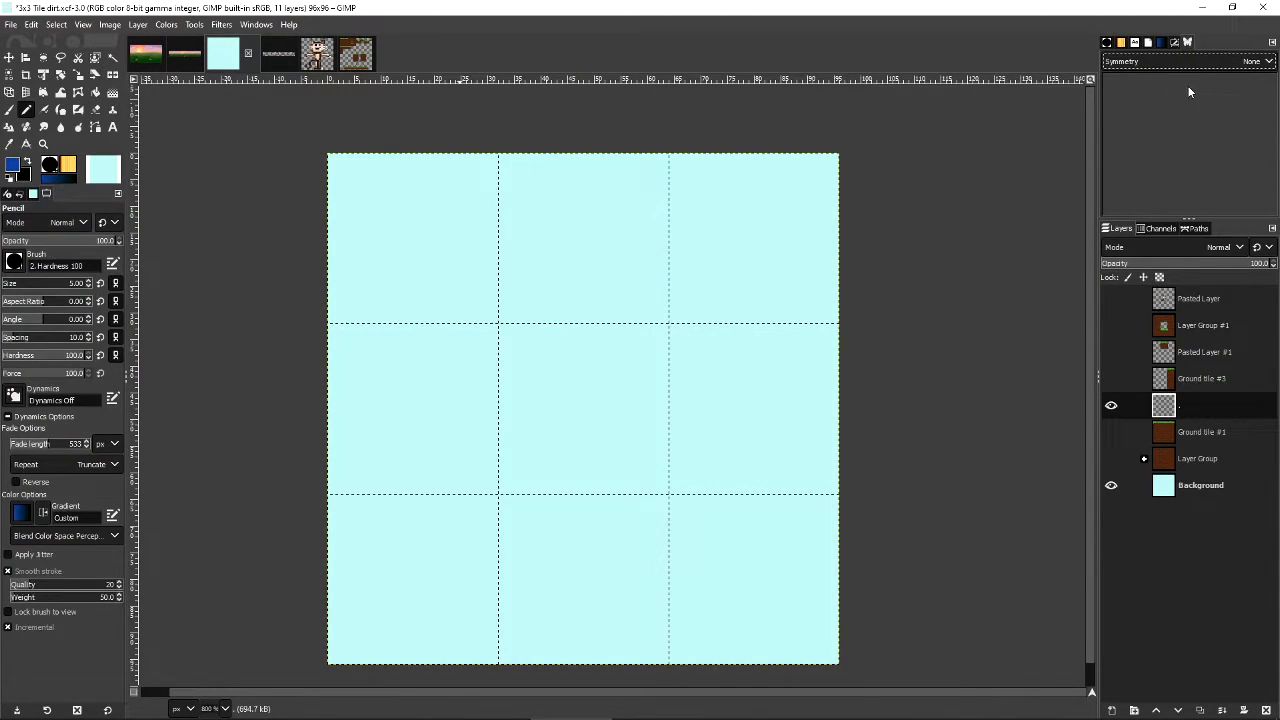
pyautogui.click(257, 25)
pyautogui.moveTo(307, 66)
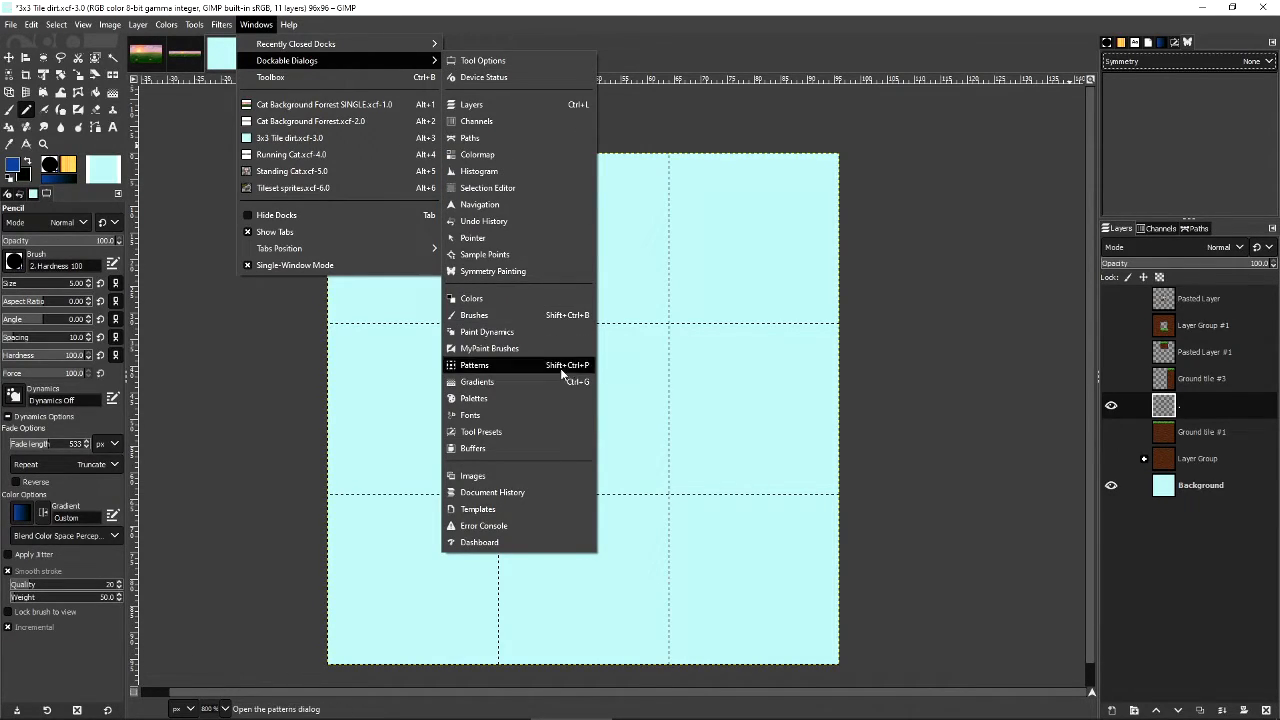
pyautogui.click(506, 274)
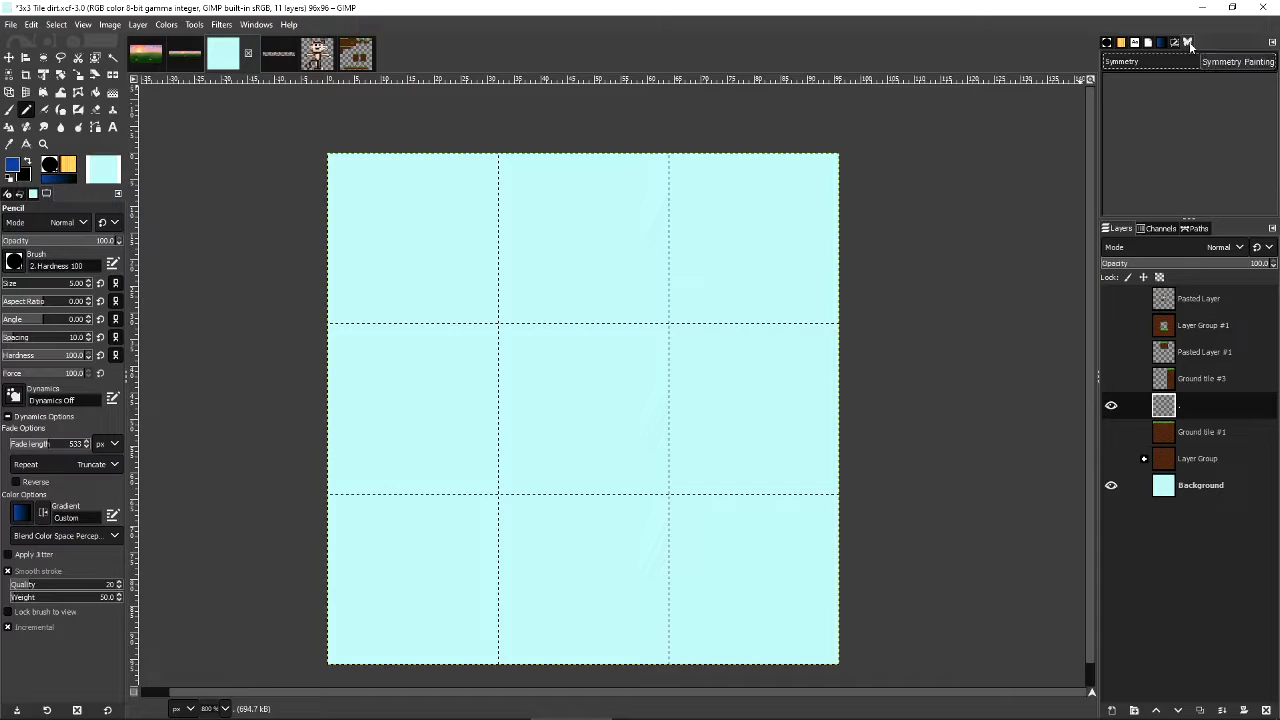
pyautogui.click(1180, 66)
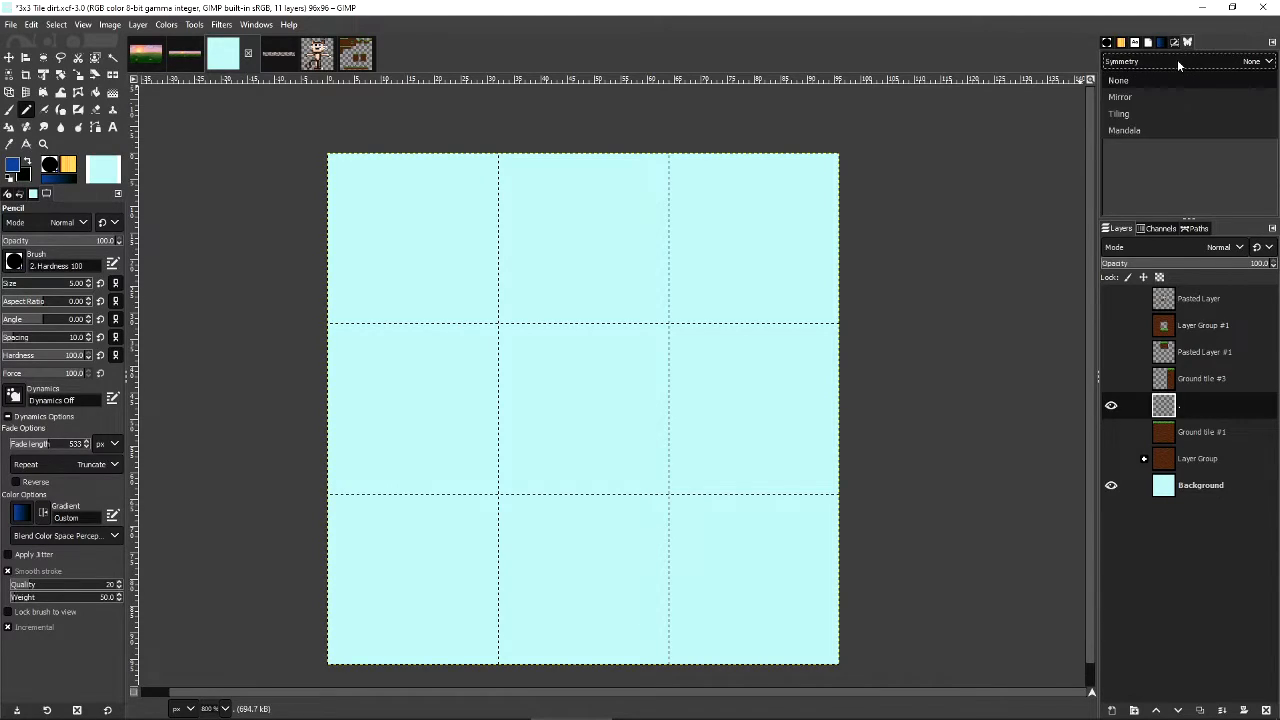
pyautogui.click(1124, 113)
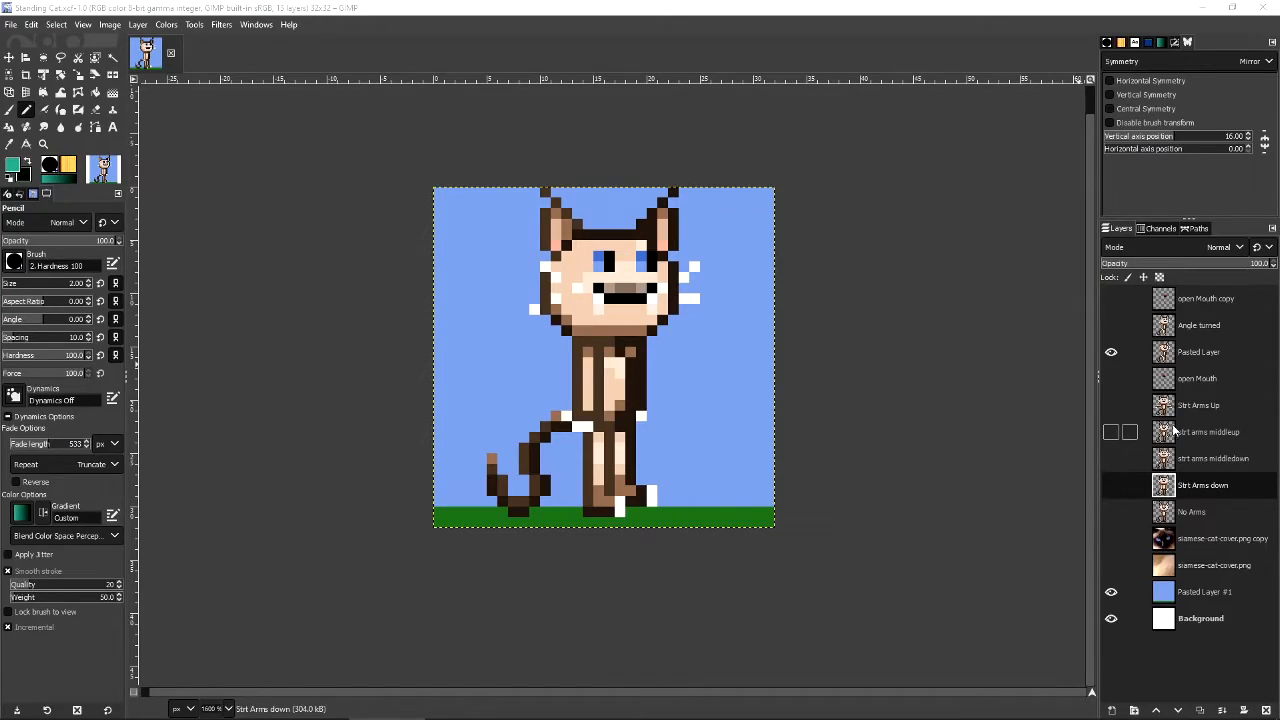
# In the Standing Cat image, show the Strt Arms down layer and hide the visible Pasted Layer above it.
pyautogui.click(1110, 485)
pyautogui.click(1110, 485)
pyautogui.click(1110, 485)
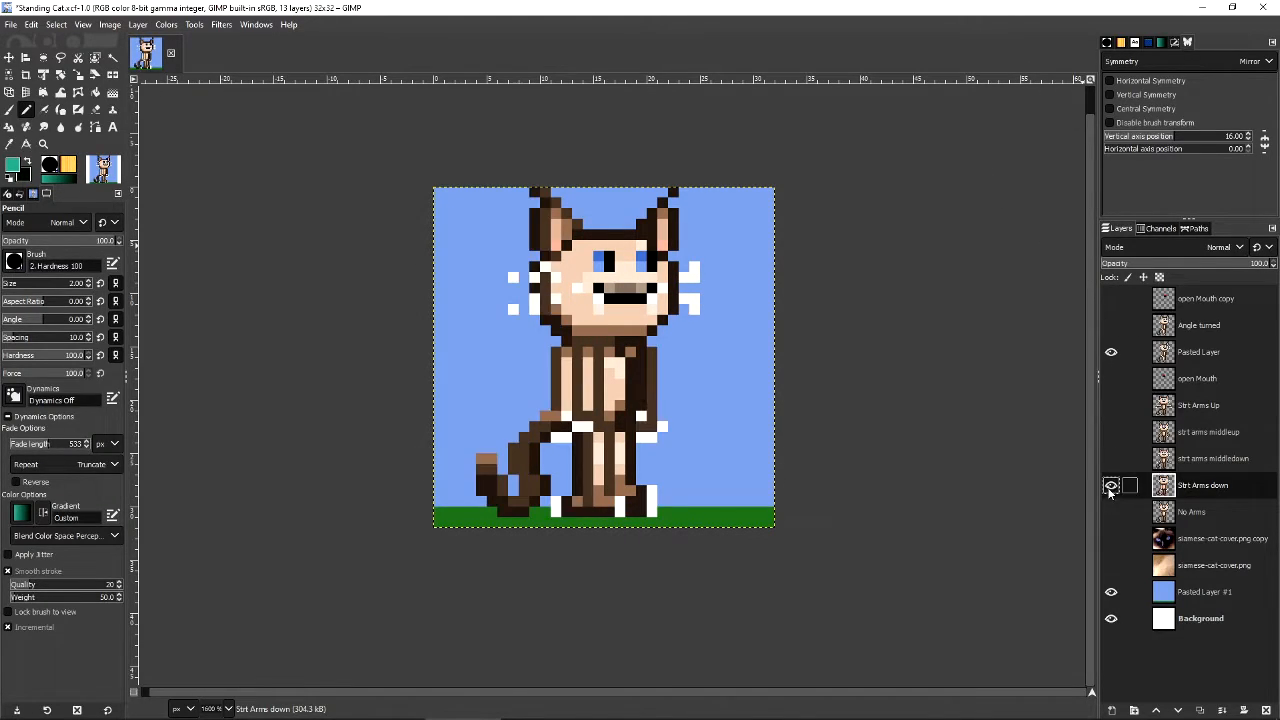
pyautogui.click(1110, 352)
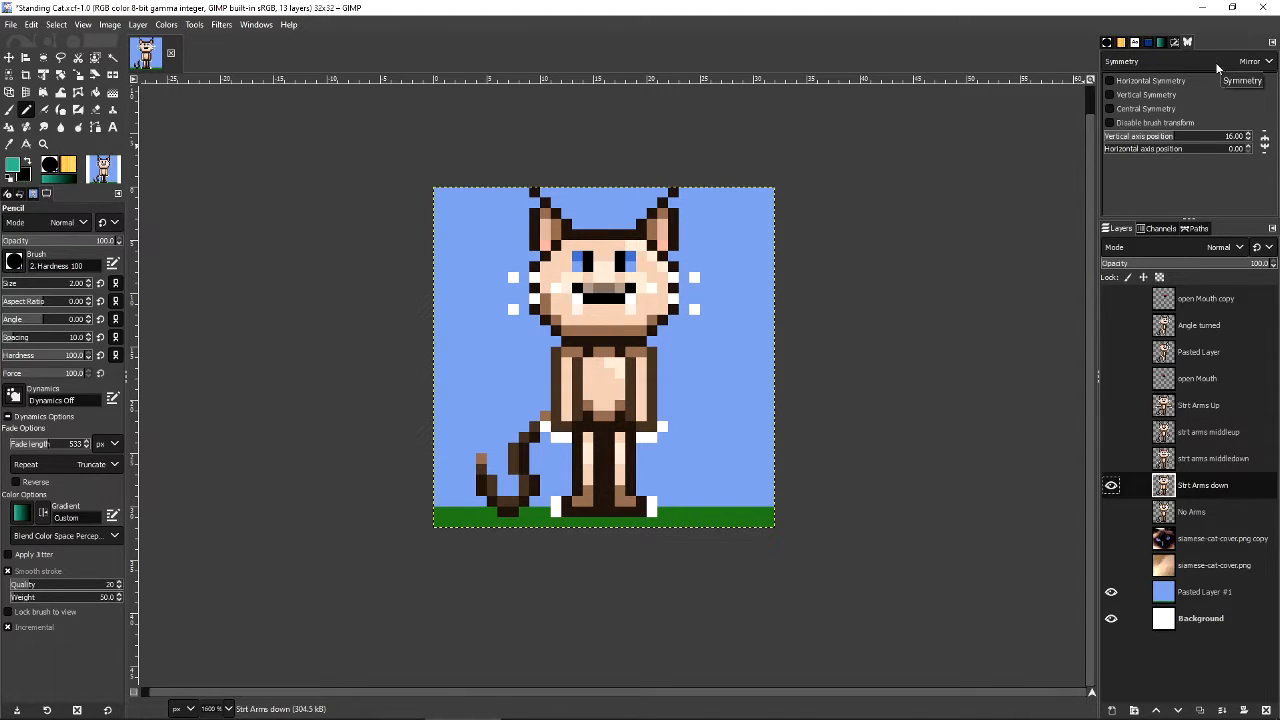
# With Mirror symmetry chosen and no axis enabled, test a diagonal pencil stroke across the cat and undo it.
pyautogui.click(1141, 62)
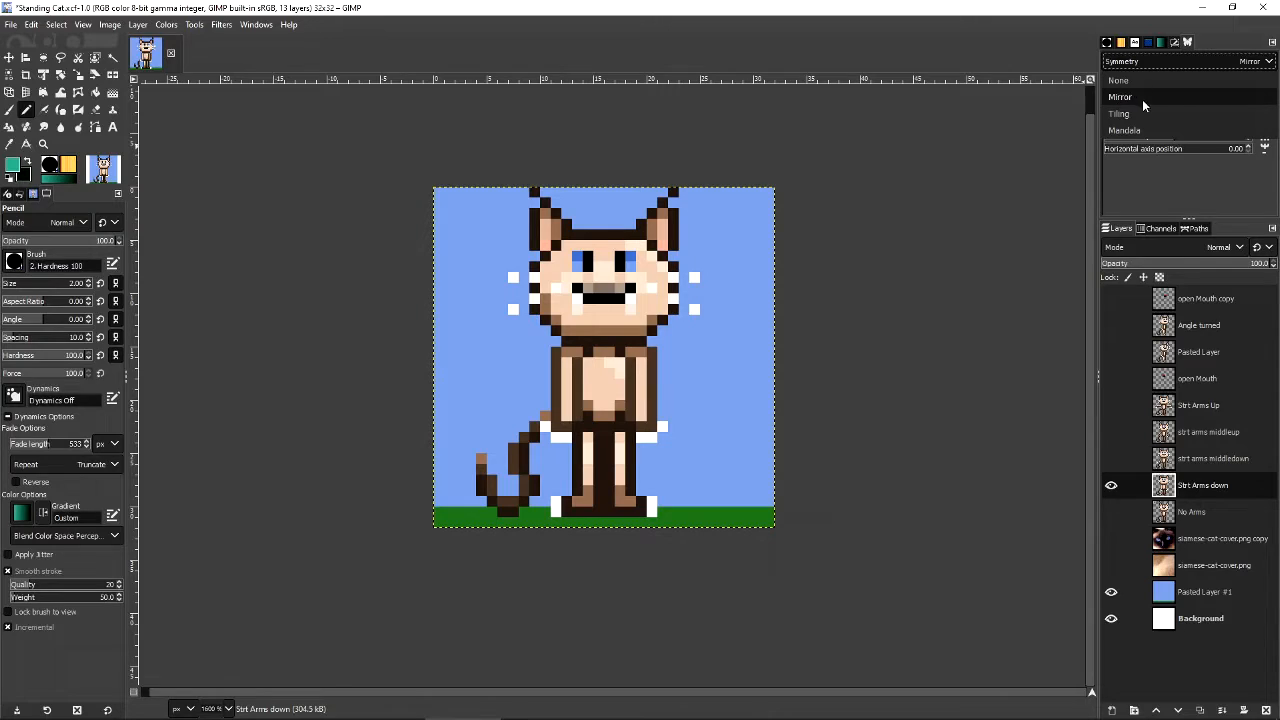
pyautogui.click(1133, 98)
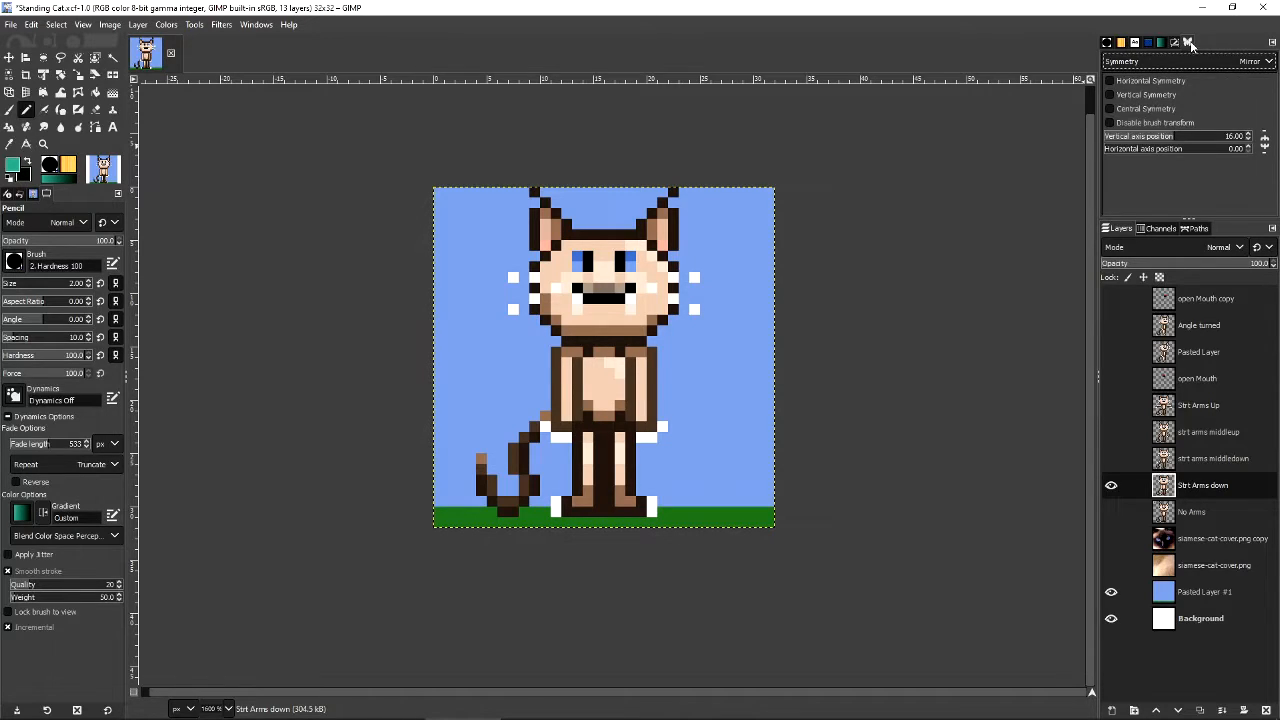
pyautogui.click(1120, 82)
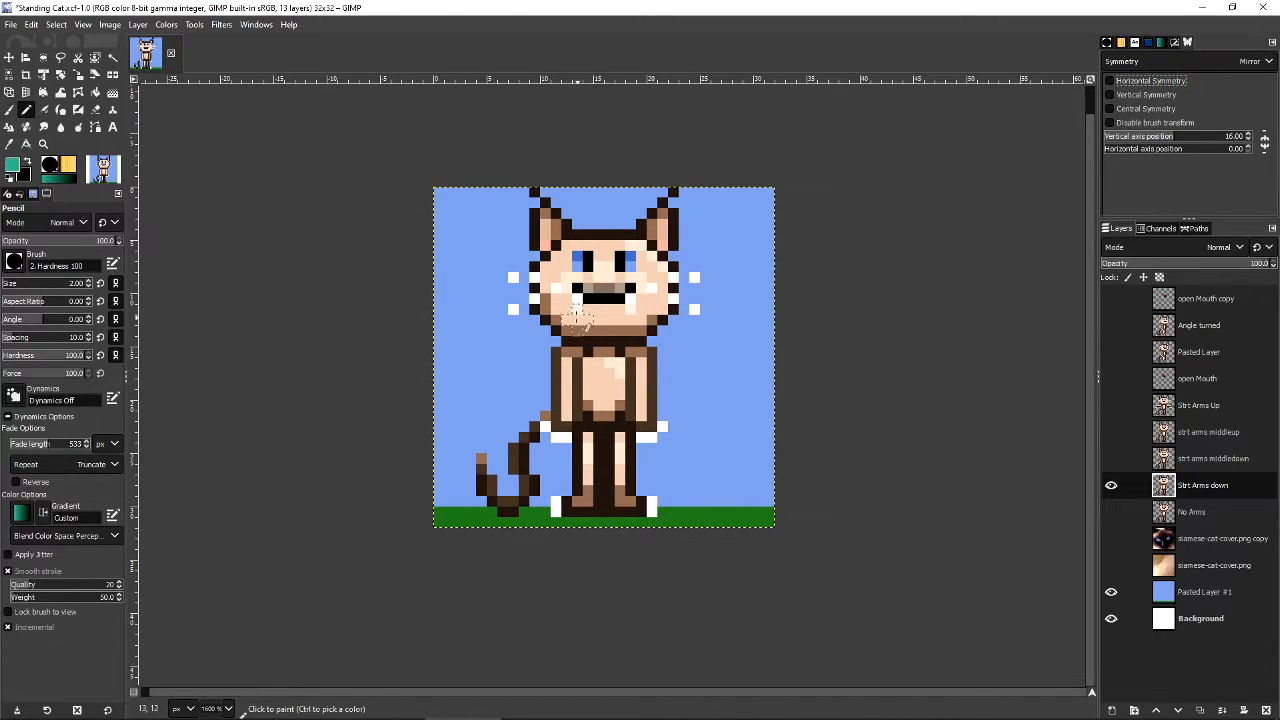
pyautogui.moveTo(466, 243)
pyautogui.mouseDown()
pyautogui.moveTo(510, 255)
pyautogui.moveTo(545, 289)
pyautogui.moveTo(615, 455)
pyautogui.mouseUp()
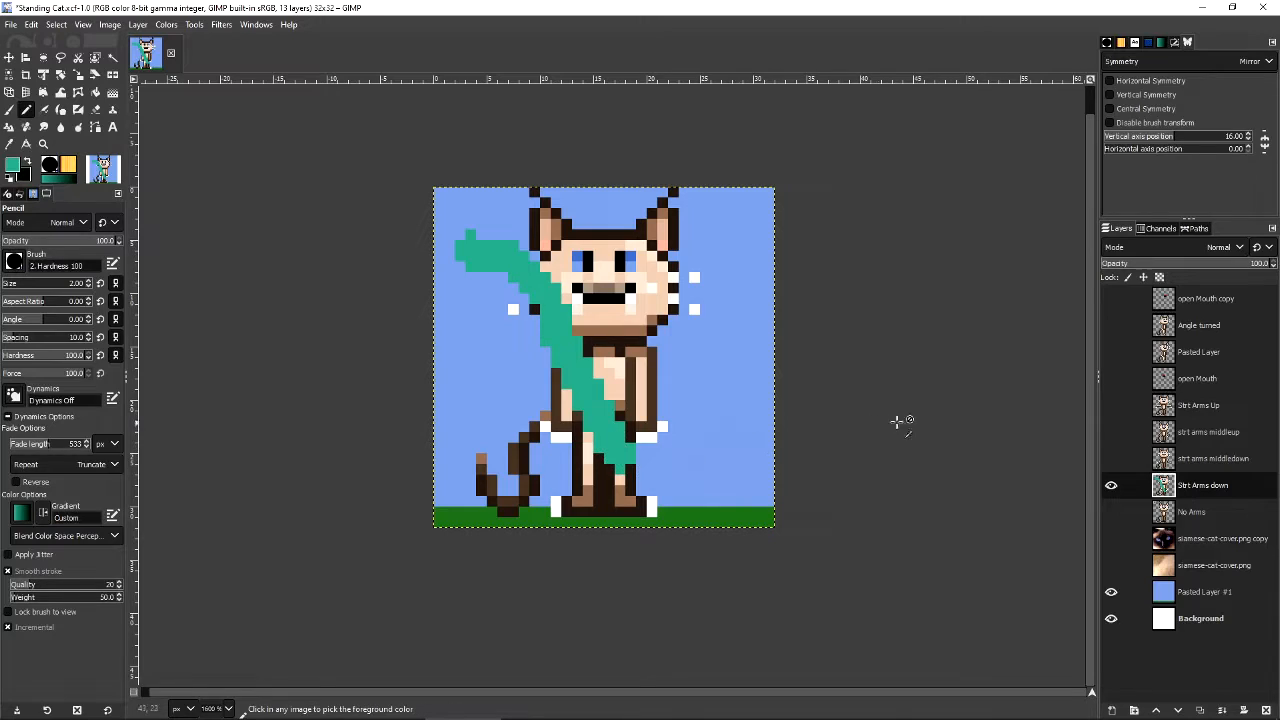
pyautogui.hotkey('ctrl', 'x')
pyautogui.hotkey('ctrl', 'z')
pyautogui.hotkey('ctrl', 'z')
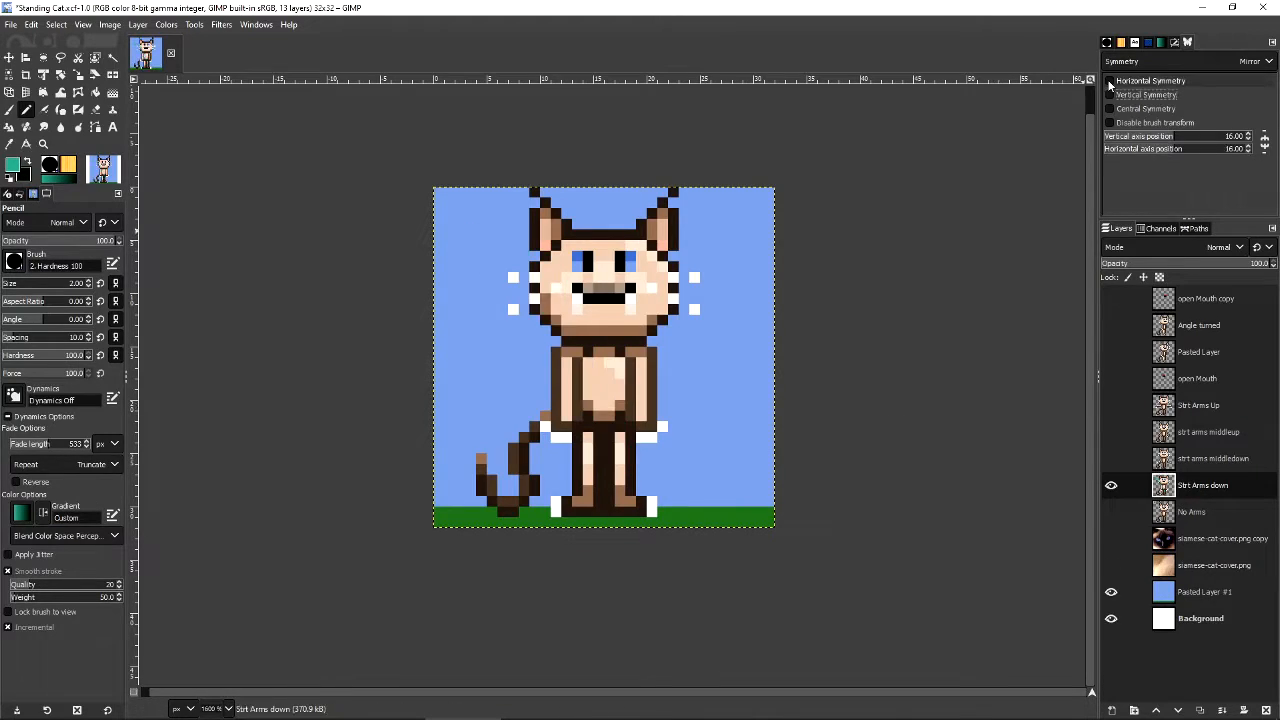
# Enable Horizontal Symmetry, test pencil strokes over the upper and lower parts of the cat image, and undo them.
pyautogui.click(1150, 81)
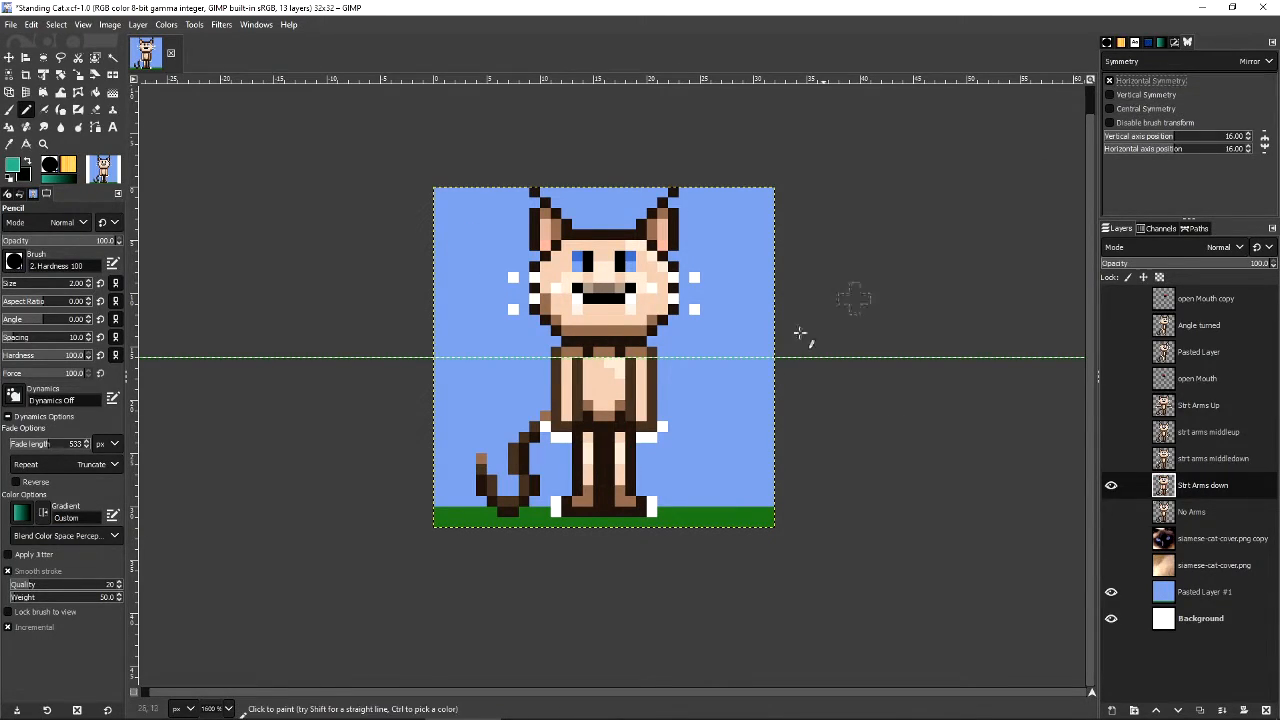
pyautogui.moveTo(484, 266); pyautogui.dragTo(602, 242)
pyautogui.click(757, 418)
pyautogui.moveTo(757, 418); pyautogui.dragTo(632, 436)
pyautogui.hotkey('ctrl', 'z')
pyautogui.hotkey('ctrl', 'z')
# Add Vertical Symmetry and test pencil blobs beside the cat's head and along the lower background.
pyautogui.click(1109, 93)
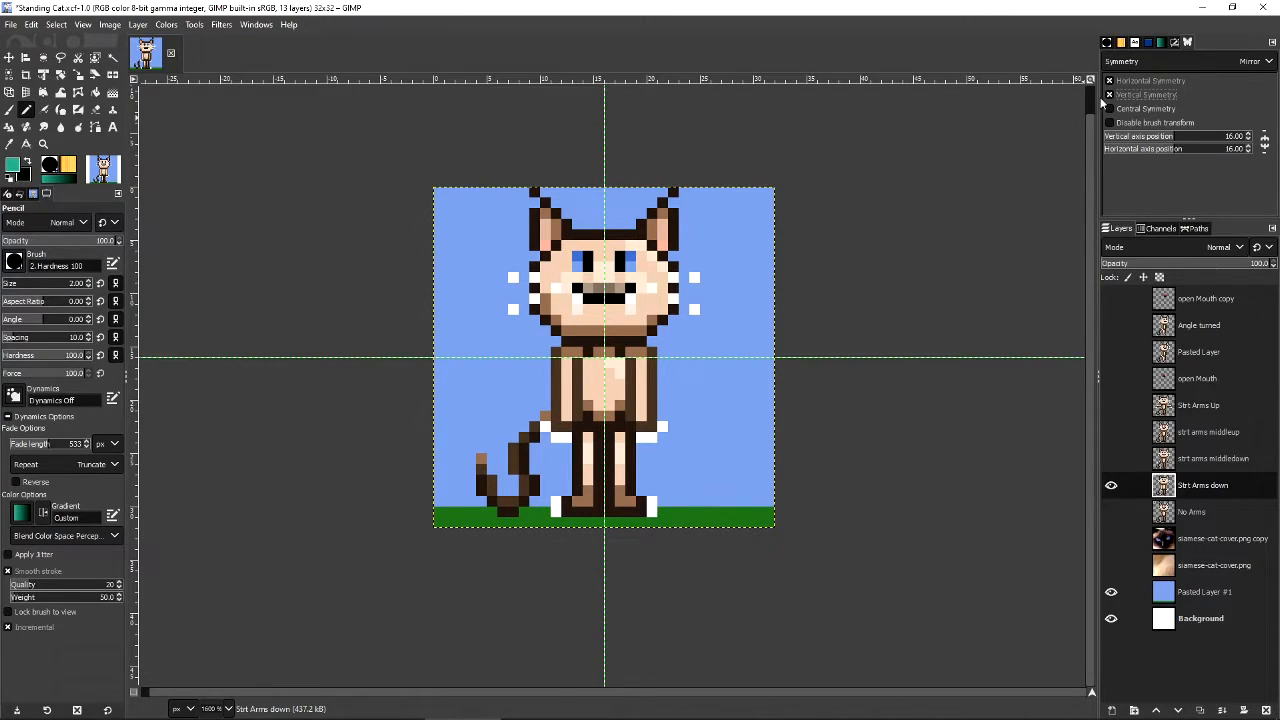
pyautogui.moveTo(513, 248)
pyautogui.mouseDown()
pyautogui.moveTo(500, 244)
pyautogui.moveTo(490, 265)
pyautogui.moveTo(512, 274)
pyautogui.moveTo(508, 245)
pyautogui.moveTo(518, 275)
pyautogui.mouseUp()
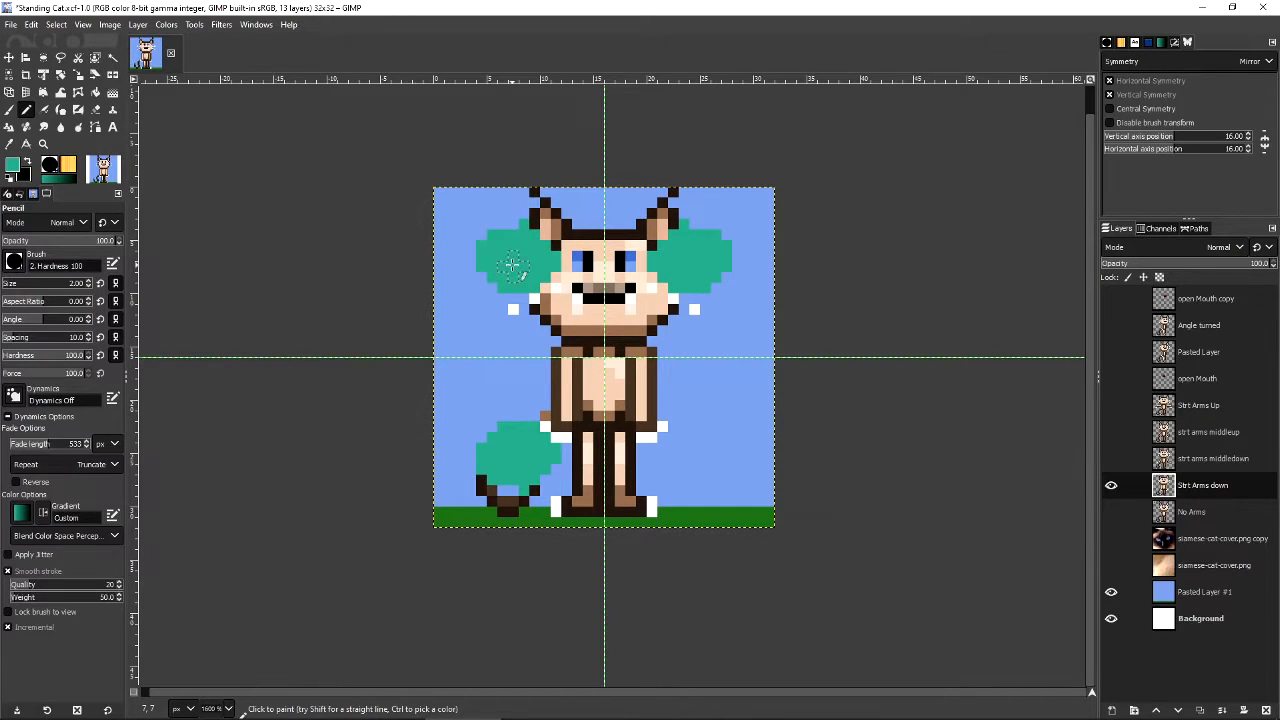
pyautogui.moveTo(675, 470)
pyautogui.mouseDown()
pyautogui.moveTo(688, 435)
pyautogui.moveTo(701, 445)
pyautogui.moveTo(726, 417)
pyautogui.moveTo(731, 455)
pyautogui.moveTo(757, 405)
pyautogui.mouseUp()
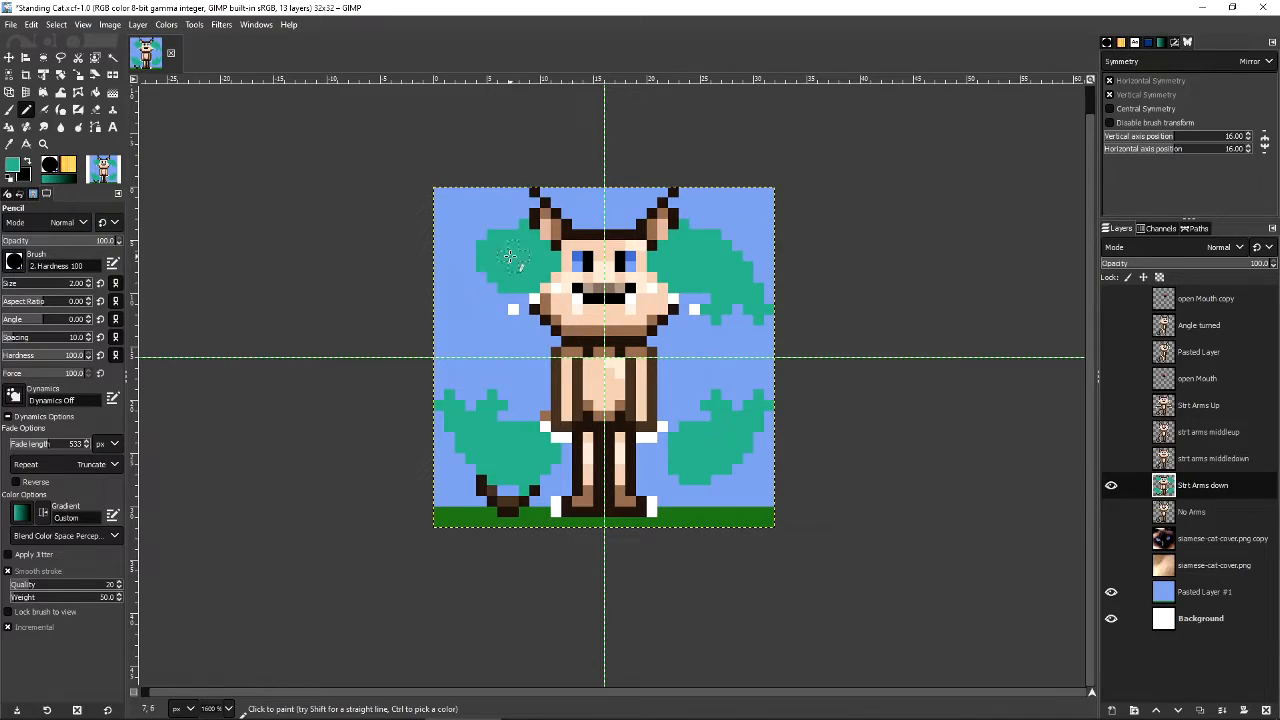
# Leave only Central Symmetry enabled, test a pencil blob beside the cat's legs, and undo it.
pyautogui.click(1111, 109)
pyautogui.click(1110, 81)
pyautogui.click(1110, 95)
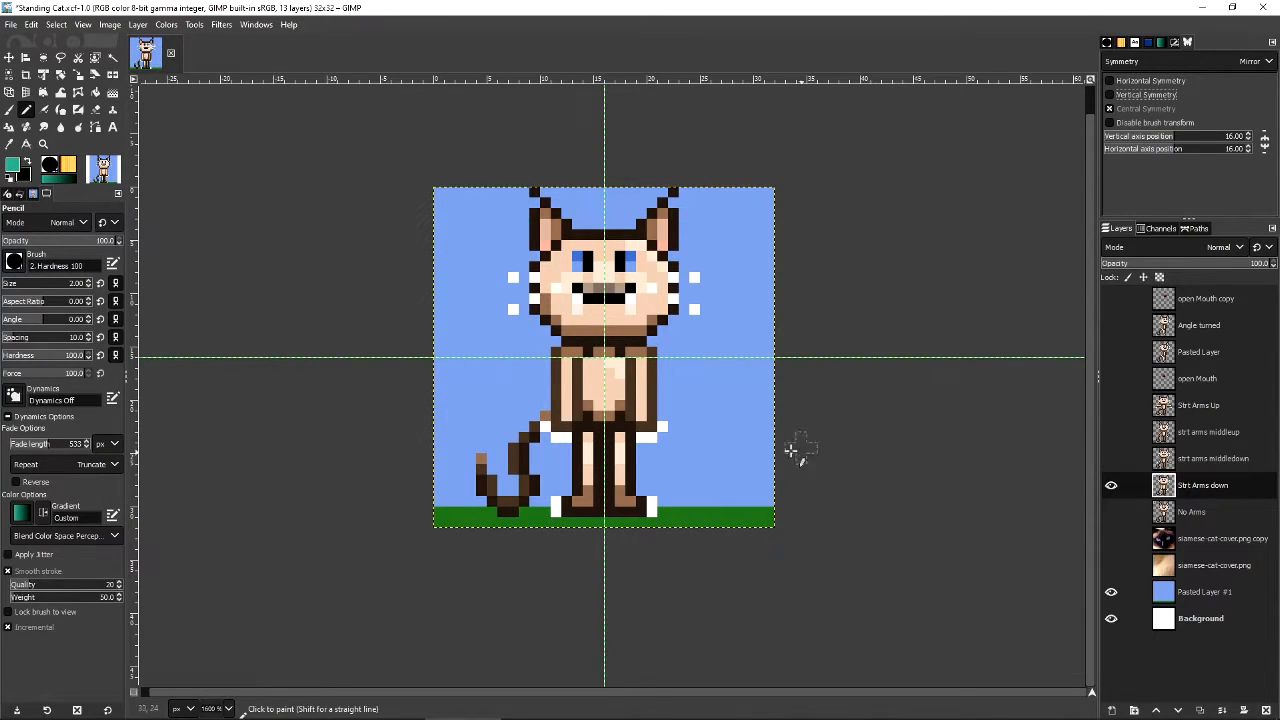
pyautogui.moveTo(706, 449); pyautogui.dragTo(683, 444)
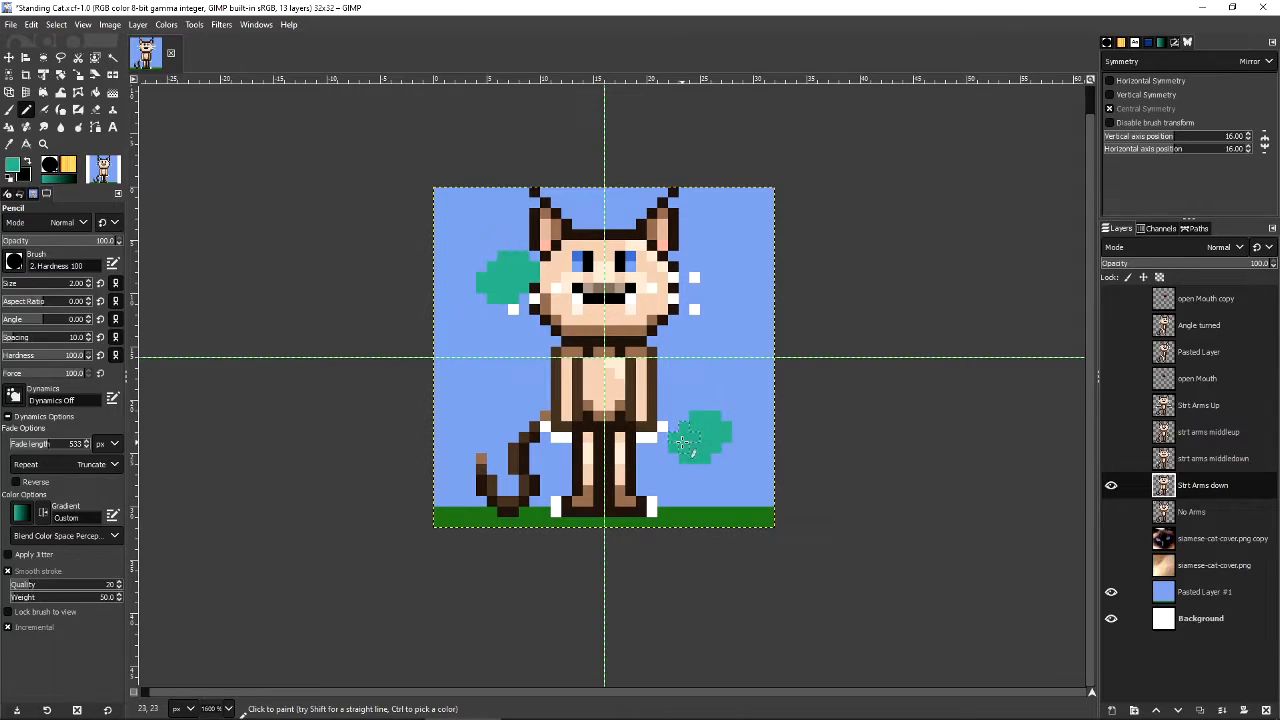
pyautogui.hotkey('ctrl', 'z')
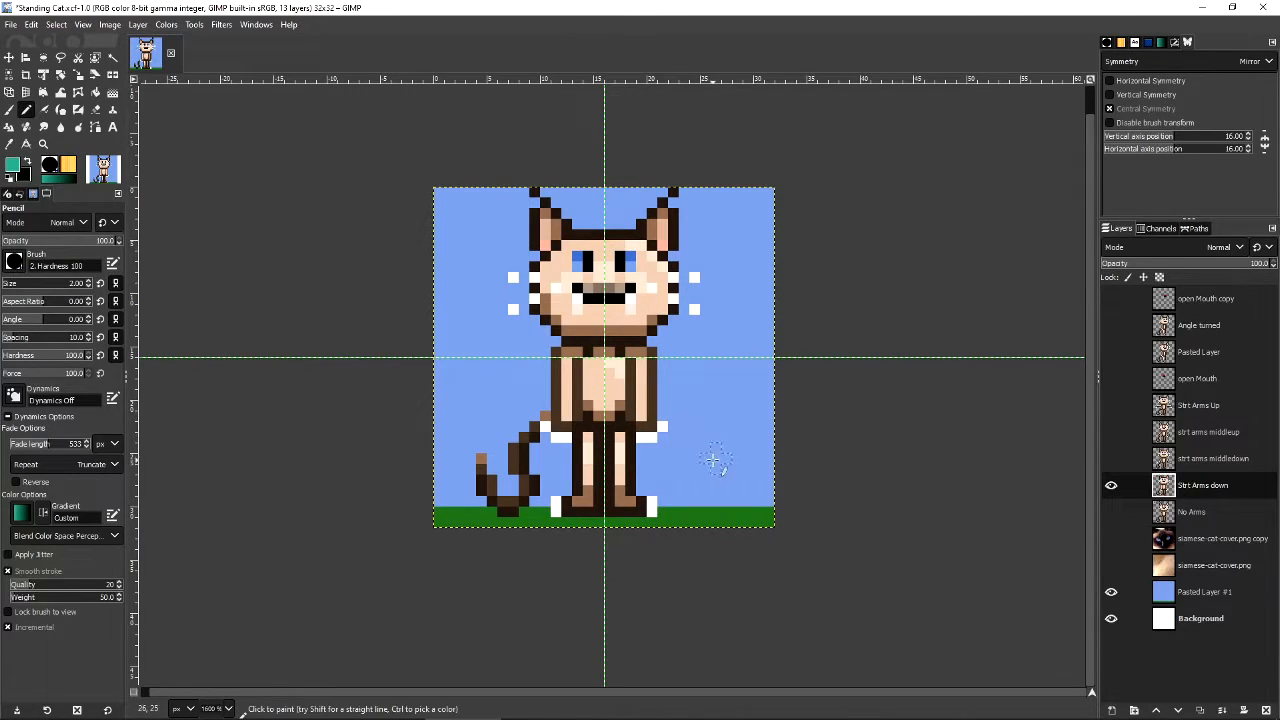
# Enable Horizontal and Vertical Symmetry alongside Central Symmetry, and test pencil strokes over the cat's face and body.
pyautogui.click(1109, 95)
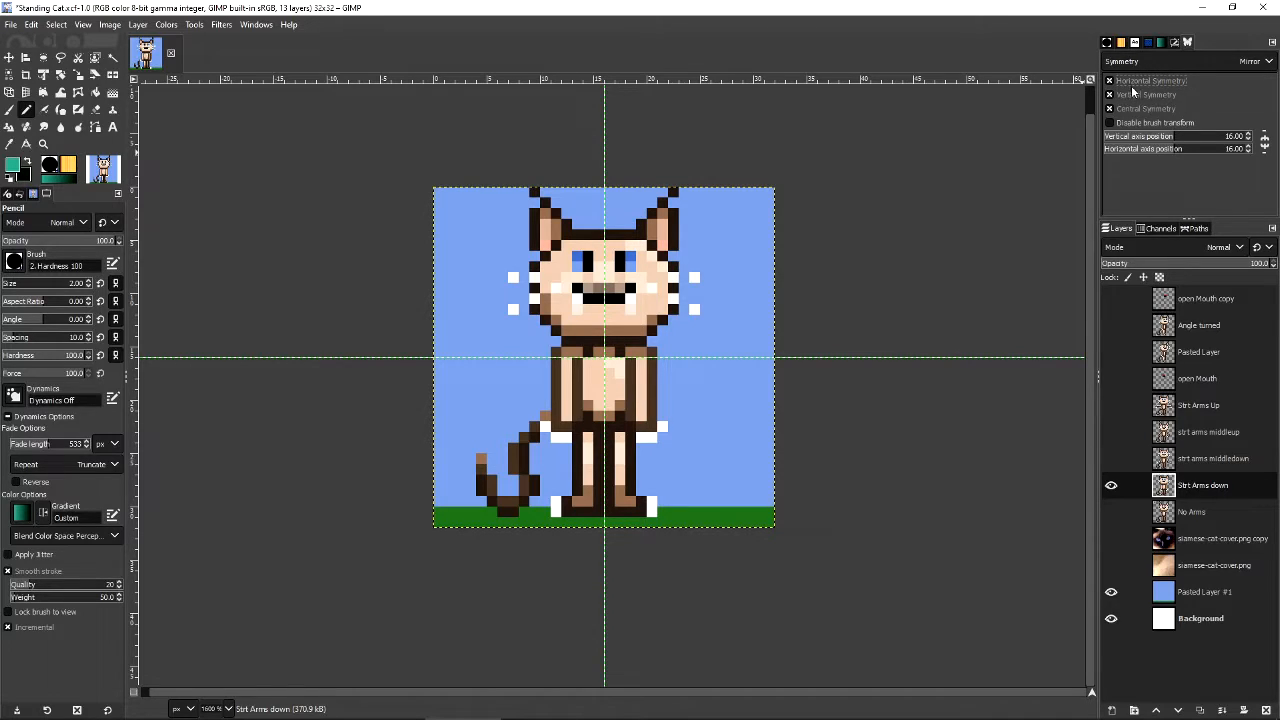
pyautogui.moveTo(608, 250)
pyautogui.mouseDown()
pyautogui.moveTo(682, 257)
pyautogui.moveTo(746, 287)
pyautogui.moveTo(793, 268)
pyautogui.moveTo(761, 303)
pyautogui.moveTo(748, 295)
pyautogui.moveTo(756, 276)
pyautogui.moveTo(718, 242)
pyautogui.moveTo(660, 270)
pyautogui.mouseUp()
pyautogui.moveTo(622, 283)
pyautogui.mouseDown()
pyautogui.moveTo(615, 305)
pyautogui.moveTo(645, 240)
pyautogui.moveTo(735, 212)
pyautogui.moveTo(752, 242)
pyautogui.moveTo(694, 190)
pyautogui.moveTo(662, 250)
pyautogui.moveTo(694, 320)
pyautogui.moveTo(688, 376)
pyautogui.moveTo(694, 349)
pyautogui.moveTo(708, 345)
pyautogui.moveTo(708, 363)
pyautogui.mouseUp()
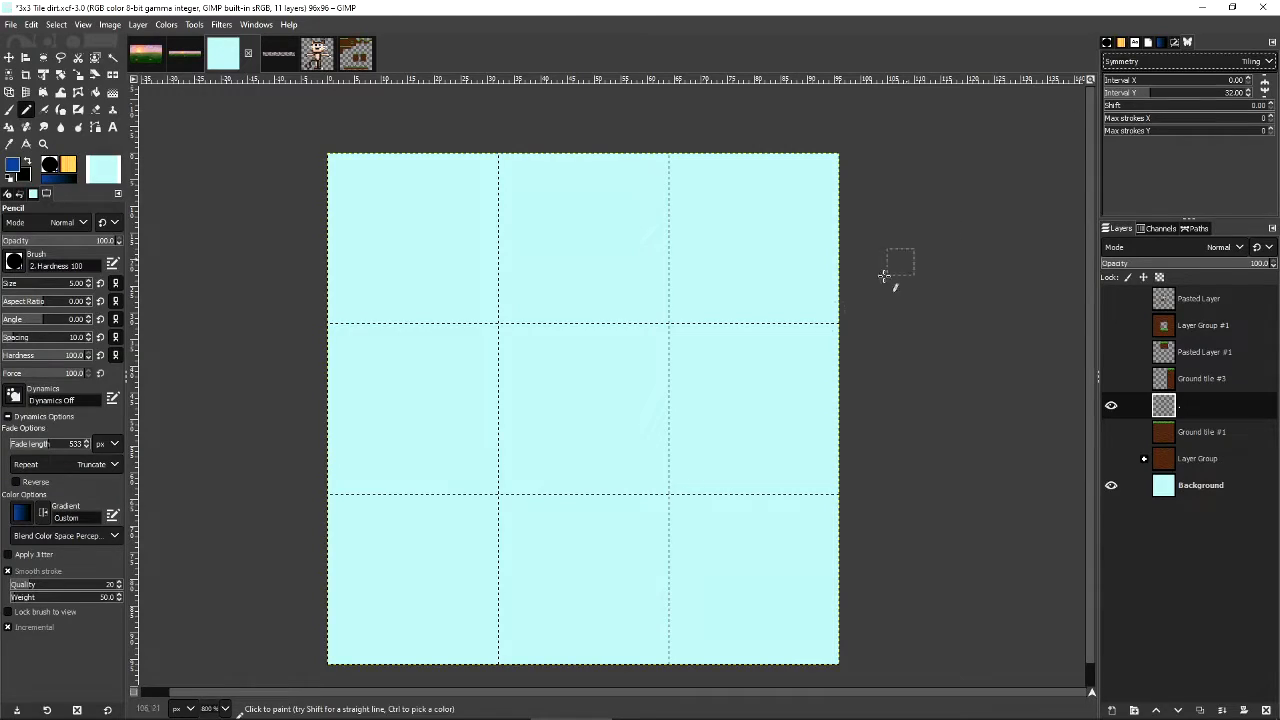
# In the 3x3 Tile dirt image, test and undo a wavy tiled stroke, and set Interval X to 32, linked with Interval Y.
pyautogui.moveTo(533, 415)
pyautogui.mouseDown()
pyautogui.moveTo(591, 403)
pyautogui.moveTo(654, 420)
pyautogui.moveTo(771, 391)
pyautogui.moveTo(822, 402)
pyautogui.mouseUp()
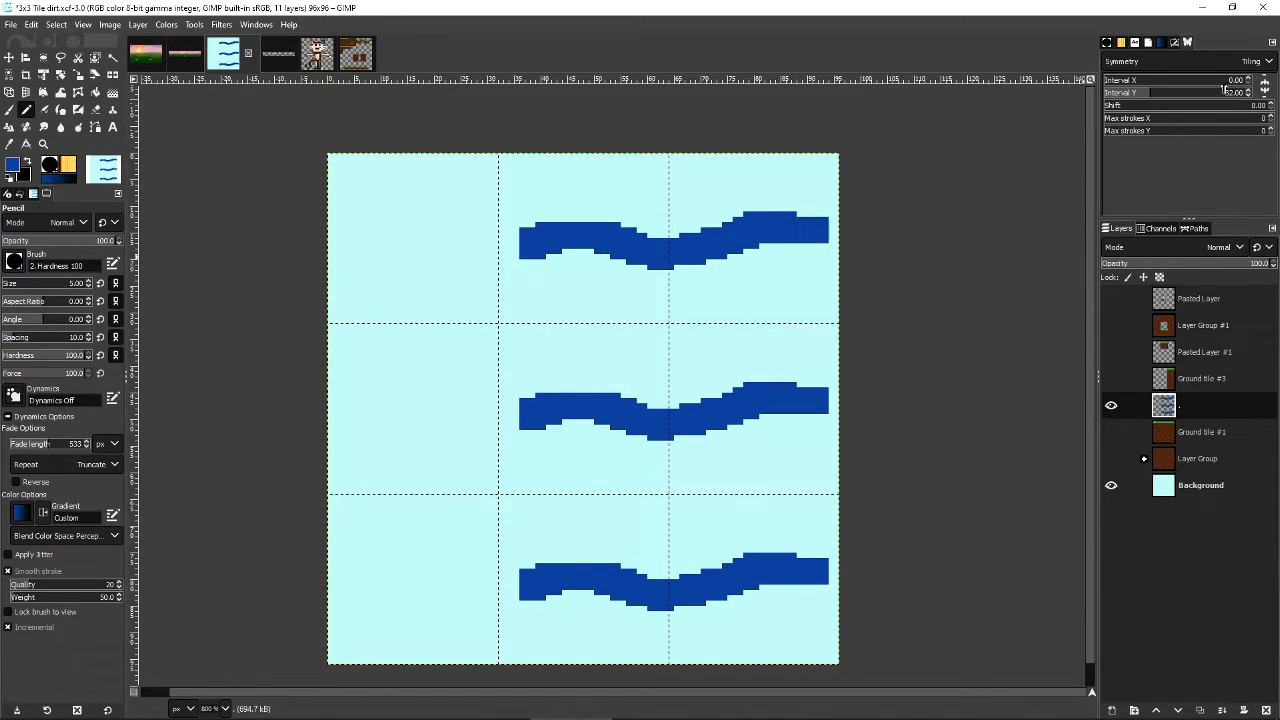
pyautogui.click(1248, 79)
pyautogui.click(1264, 88)
pyautogui.click(1248, 95)
pyautogui.hotkey('ctrl', 'z')
pyautogui.click(1211, 405)
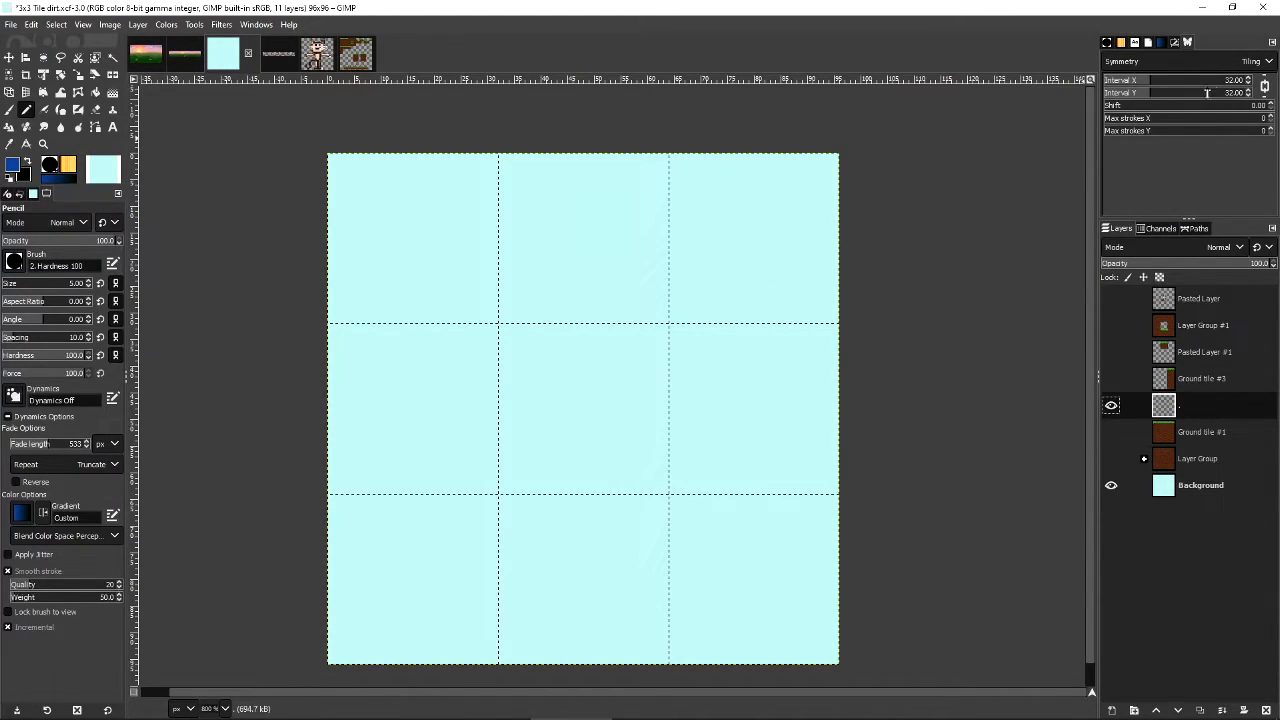
# Draw tiled wavy pencil strokes across the grid, two at size 5 and more at size 3, plus a single dab.
pyautogui.moveTo(521, 408)
pyautogui.mouseDown()
pyautogui.moveTo(610, 378)
pyautogui.moveTo(658, 408)
pyautogui.moveTo(702, 405)
pyautogui.mouseUp()
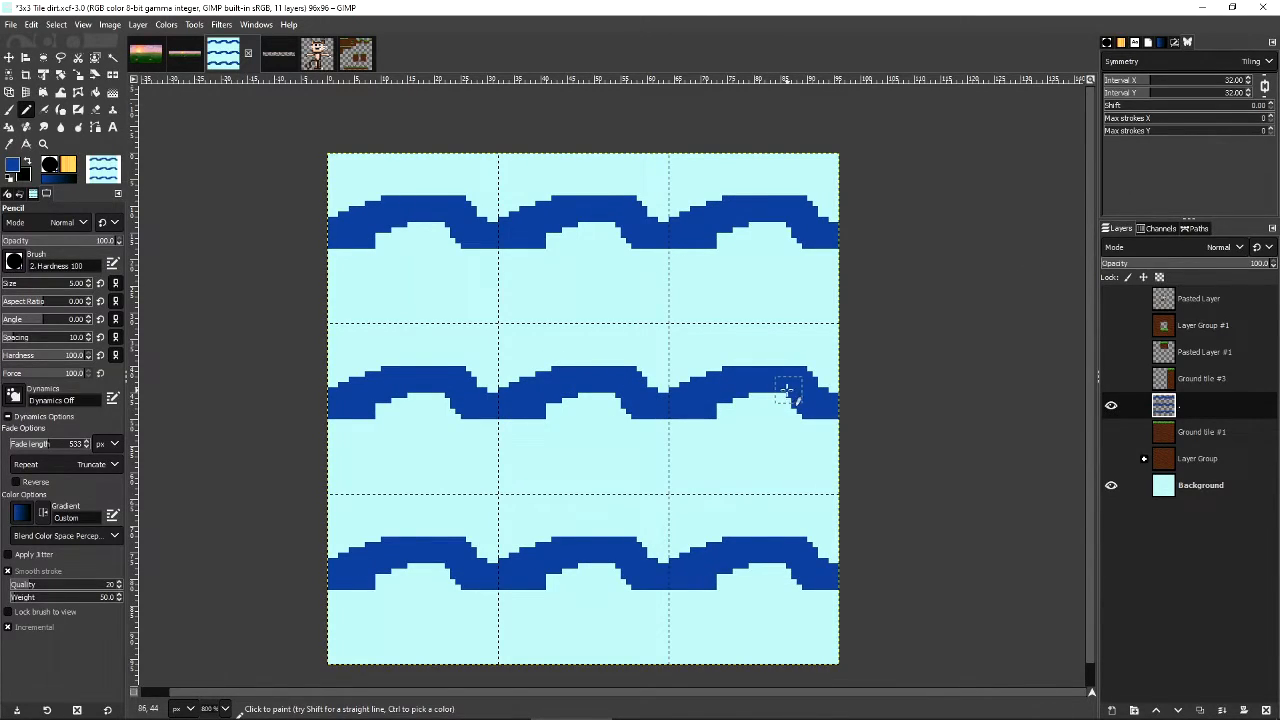
pyautogui.moveTo(447, 462)
pyautogui.mouseDown()
pyautogui.moveTo(530, 438)
pyautogui.moveTo(604, 469)
pyautogui.moveTo(682, 442)
pyautogui.mouseUp()
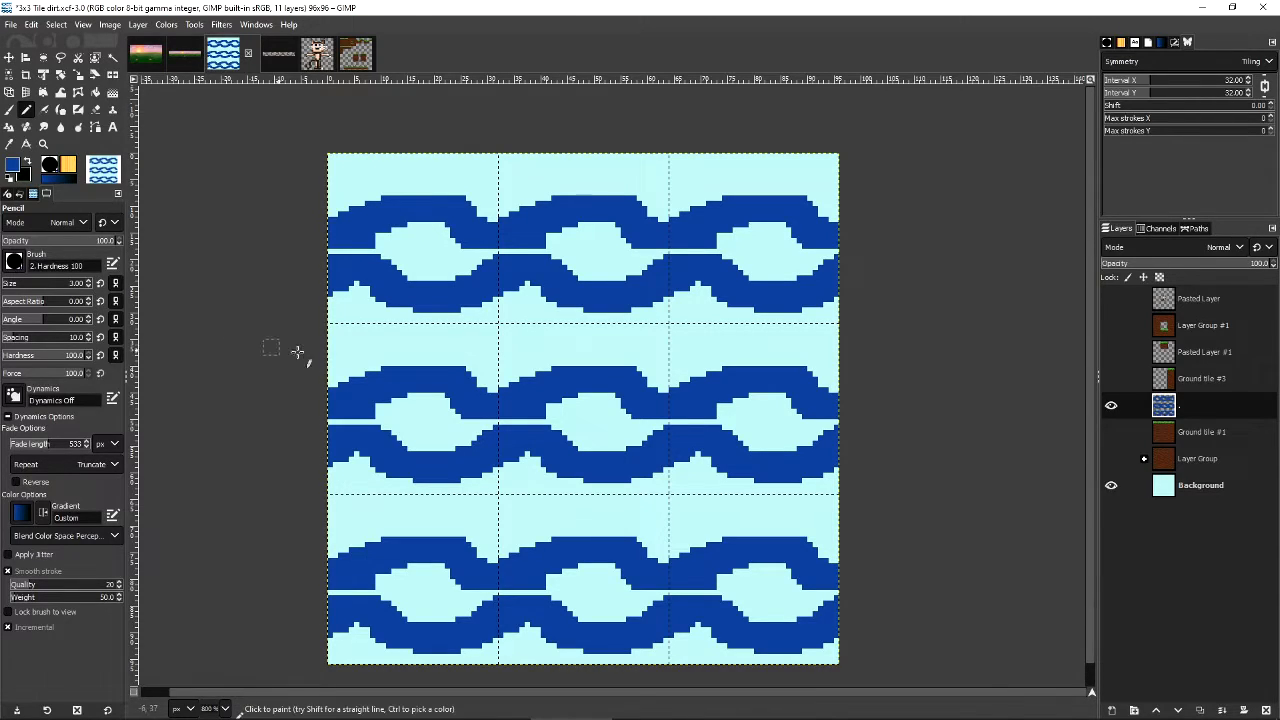
pyautogui.moveTo(310, 340); pyautogui.dragTo(597, 347)
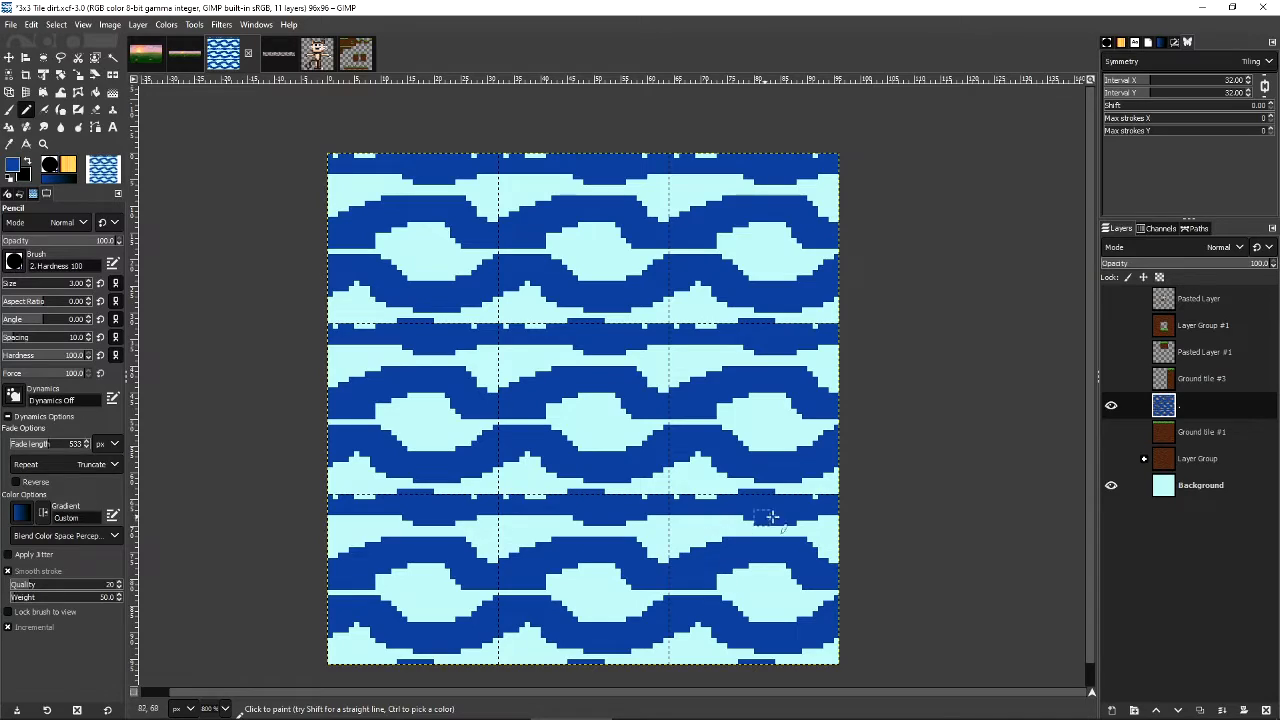
pyautogui.click(707, 534)
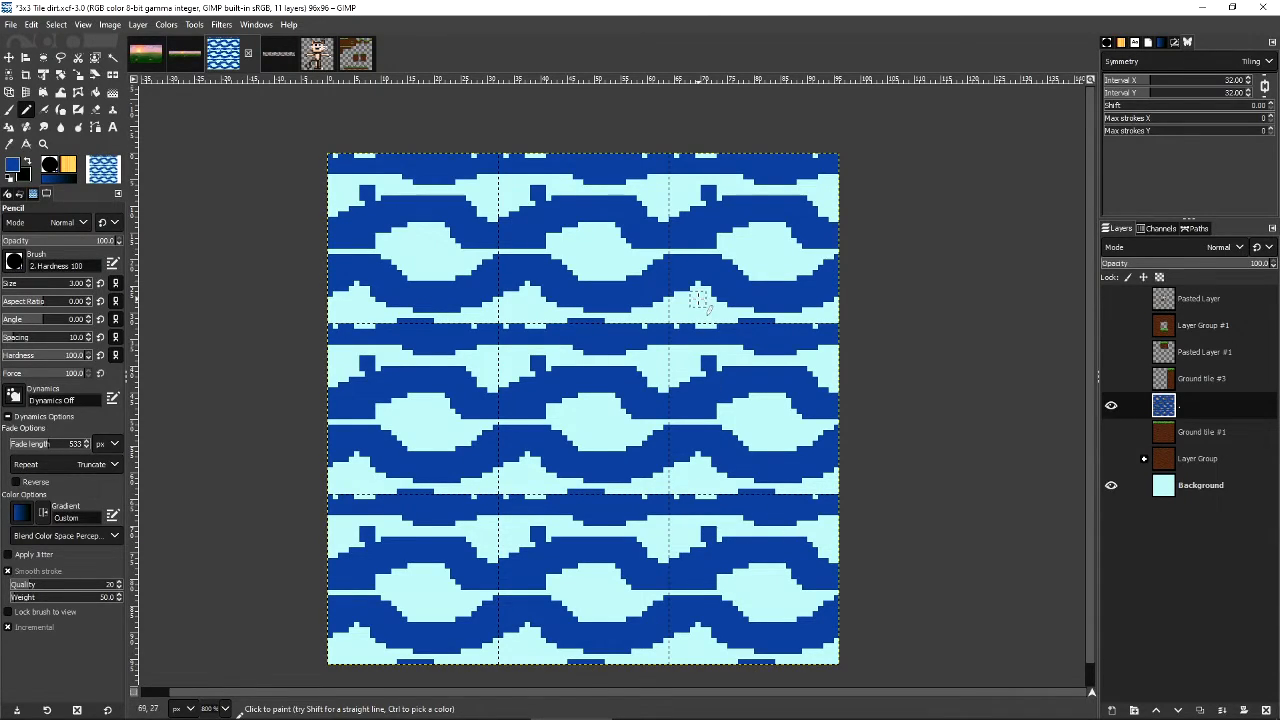
# Create a new layer and a layer group, and place both layers in the group with the empty layer beneath the waves.
pyautogui.click(1112, 709)
pyautogui.press('Return')
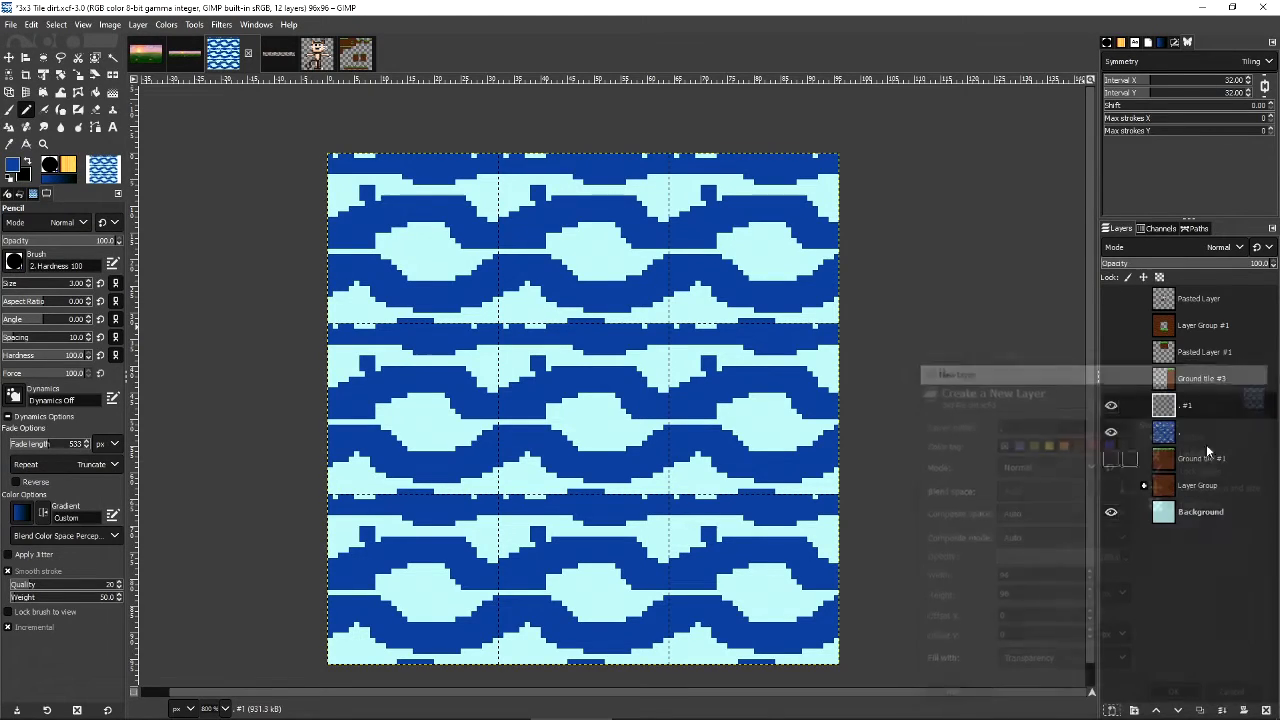
pyautogui.moveTo(1192, 410)
pyautogui.mouseDown()
pyautogui.moveTo(1200, 440)
pyautogui.moveTo(1195, 408)
pyautogui.mouseUp()
pyautogui.click(1133, 709)
pyautogui.moveTo(1197, 464); pyautogui.dragTo(1190, 452)
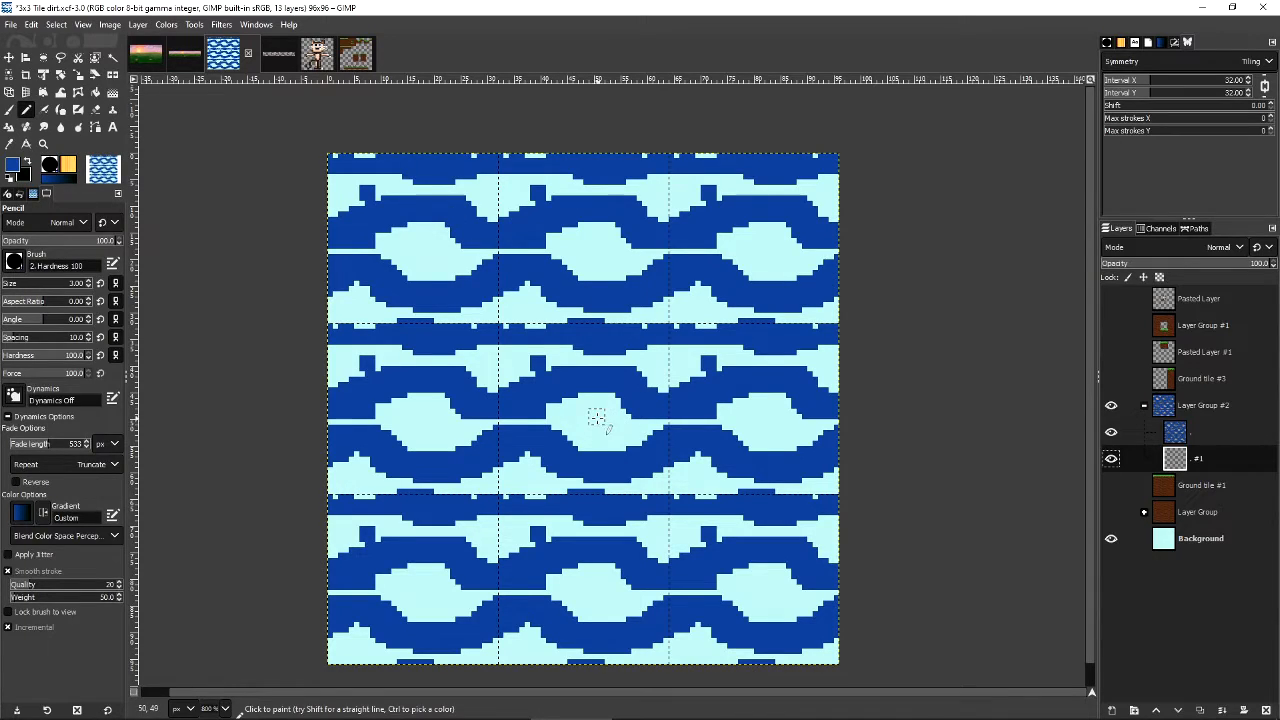
# Test Paintbrush strokes in the gap of the center tile, undo them, and return to the Pencil tool.
pyautogui.press('p')
pyautogui.moveTo(580, 410)
pyautogui.mouseDown()
pyautogui.moveTo(625, 428)
pyautogui.moveTo(605, 420)
pyautogui.moveTo(582, 446)
pyautogui.mouseUp()
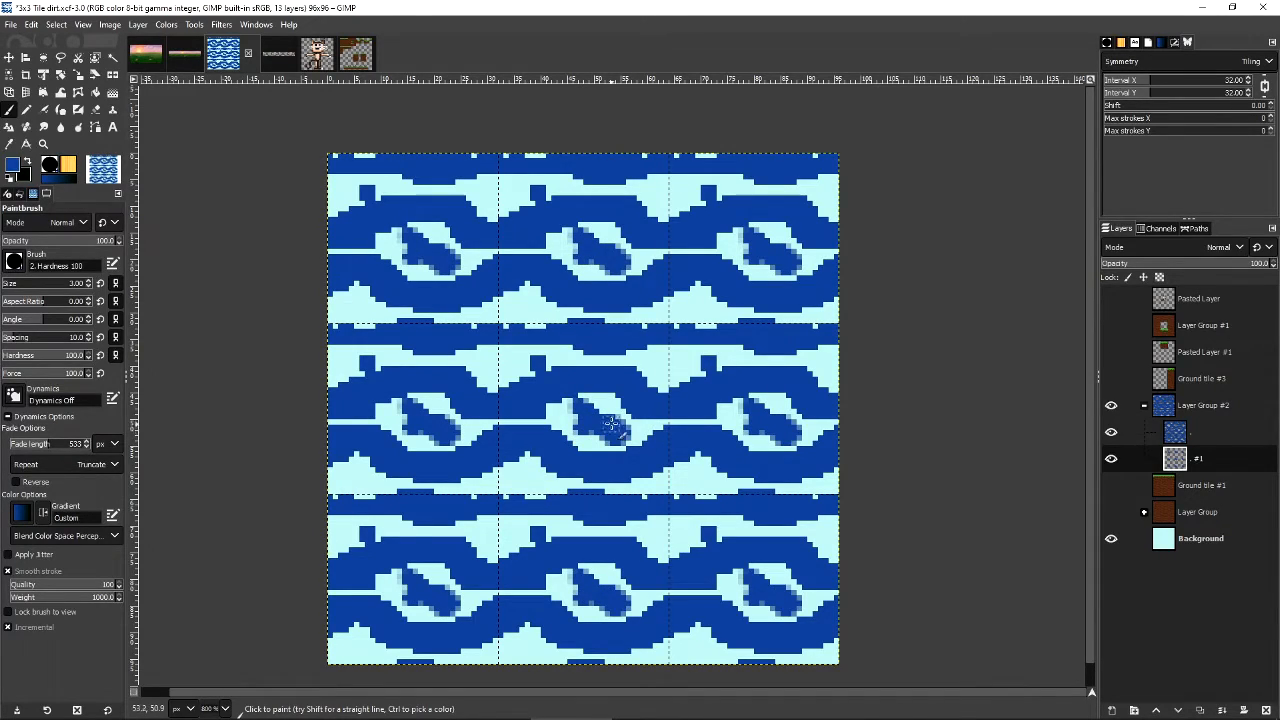
pyautogui.hotkey('ctrl', 'z')
pyautogui.hotkey('ctrl', 'z')
pyautogui.click(26, 109)
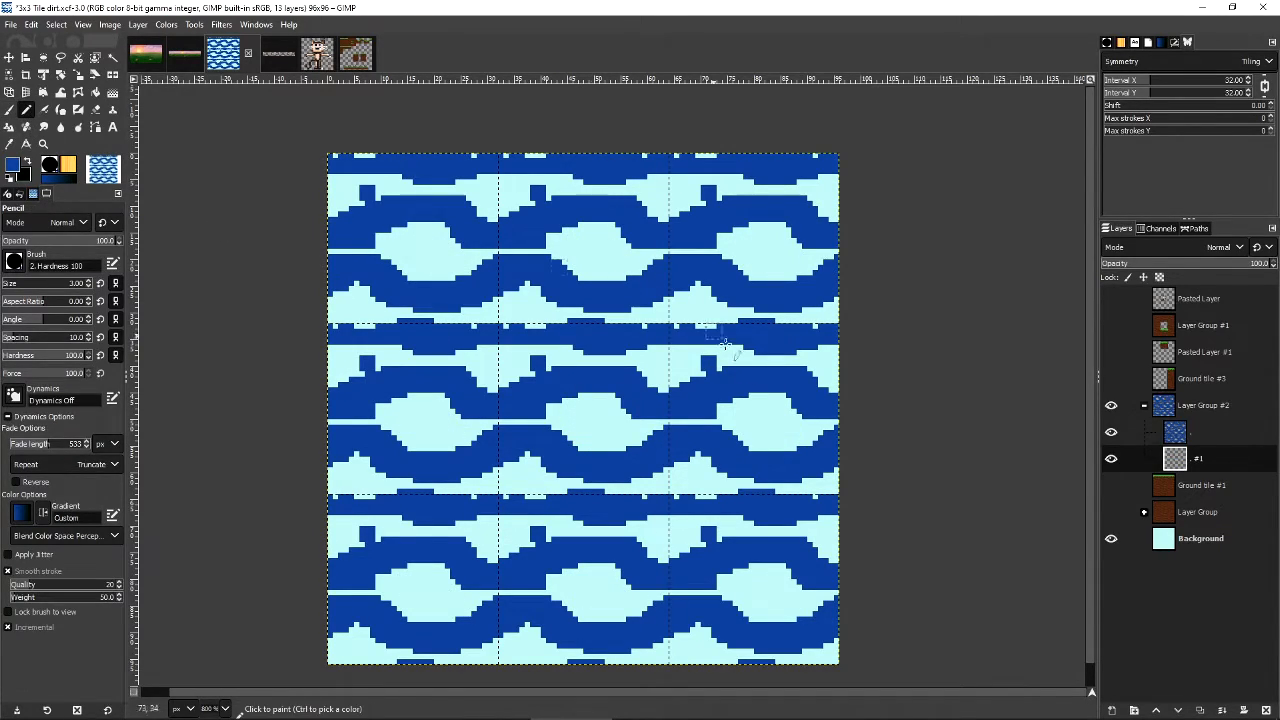
# Test single tiled pencil dabs in the center tile's gap on the empty layer, and undo them.
pyautogui.click(586, 417)
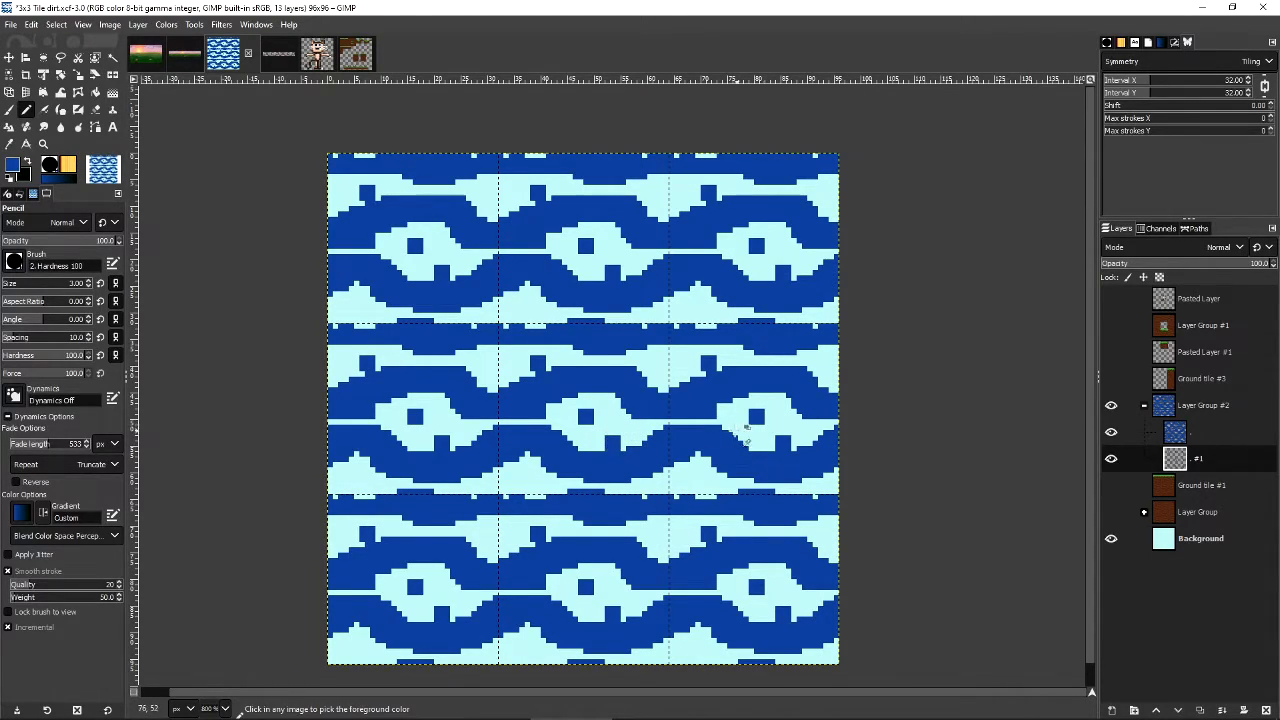
pyautogui.hotkey('ctrl', 'z')
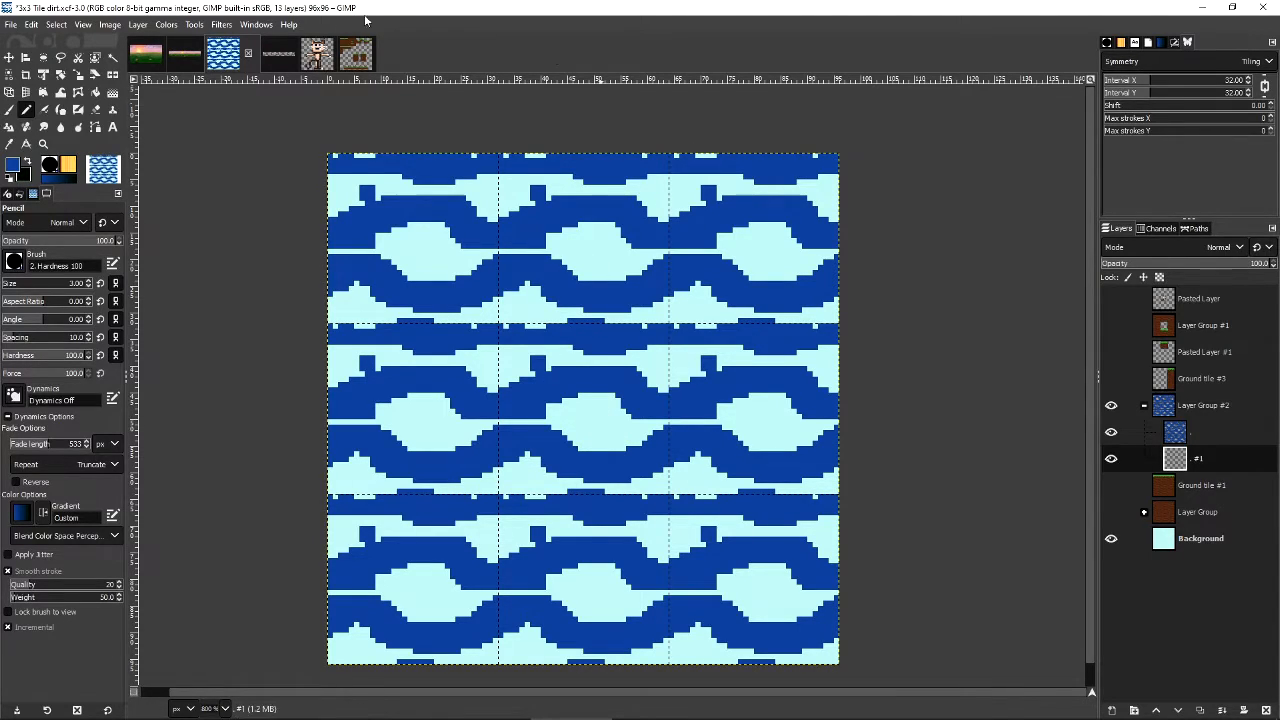
pyautogui.click(593, 420)
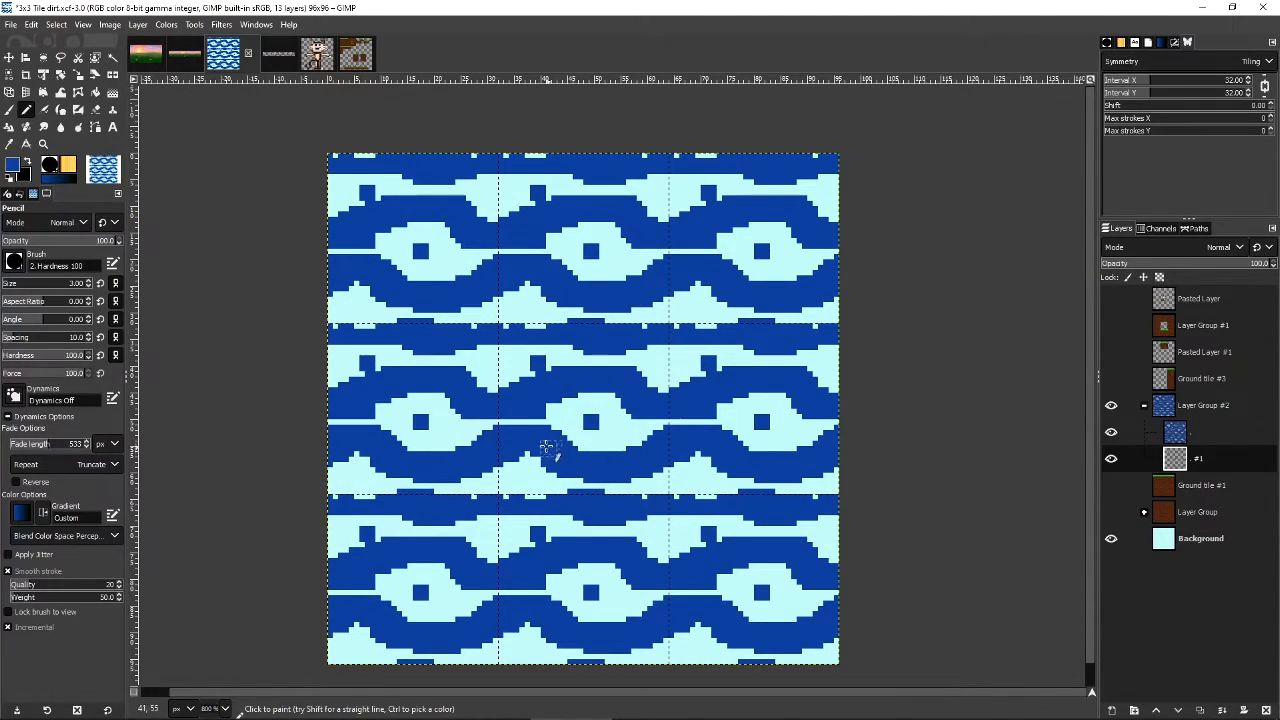
pyautogui.hotkey('ctrl', 'z')
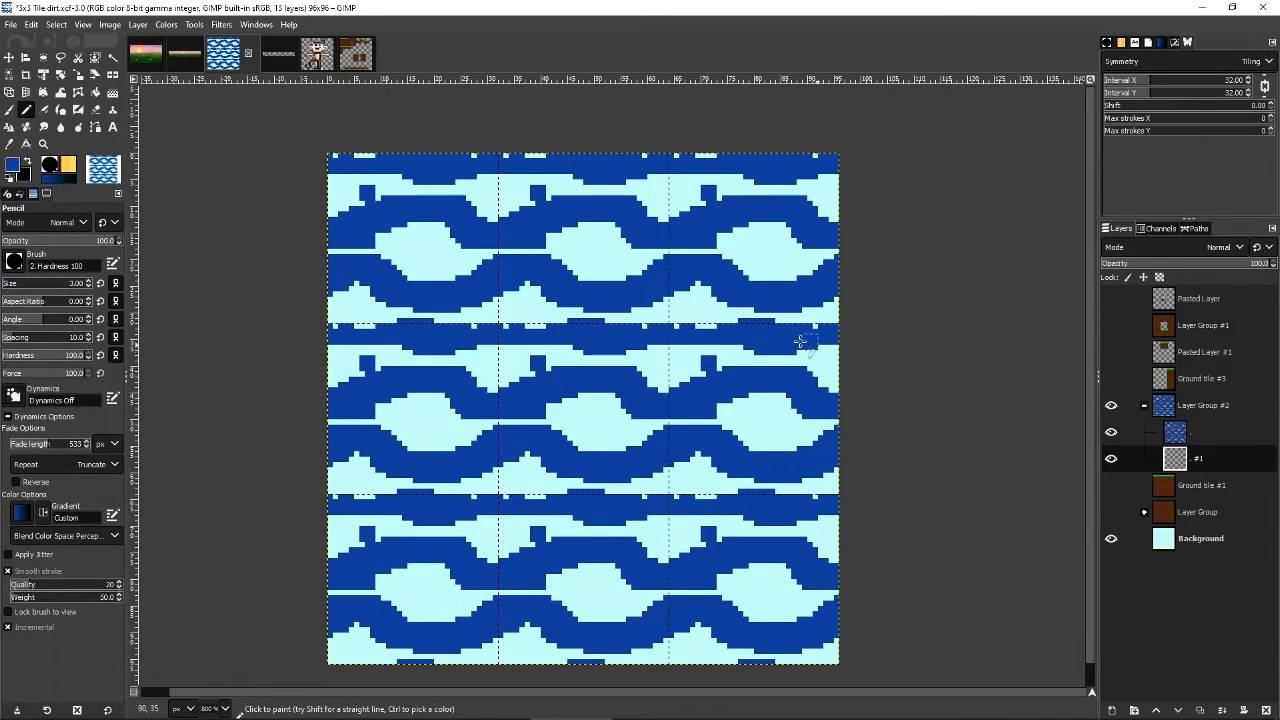
# Undo the last test dab and sample foreground colours alternately from the pale gaps and blue waves, ending on the wave blue.
pyautogui.hotkey('ctrl', 'z')
pyautogui.press('ctrl')
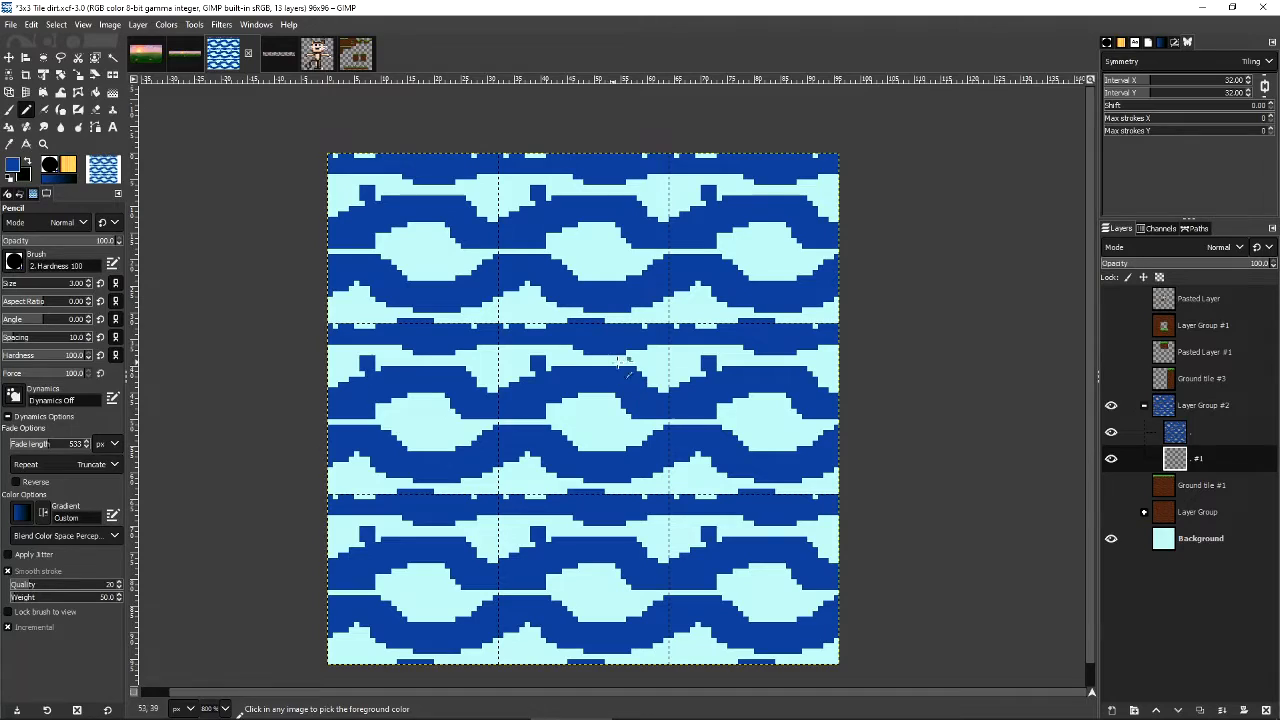
pyautogui.click(652, 356)
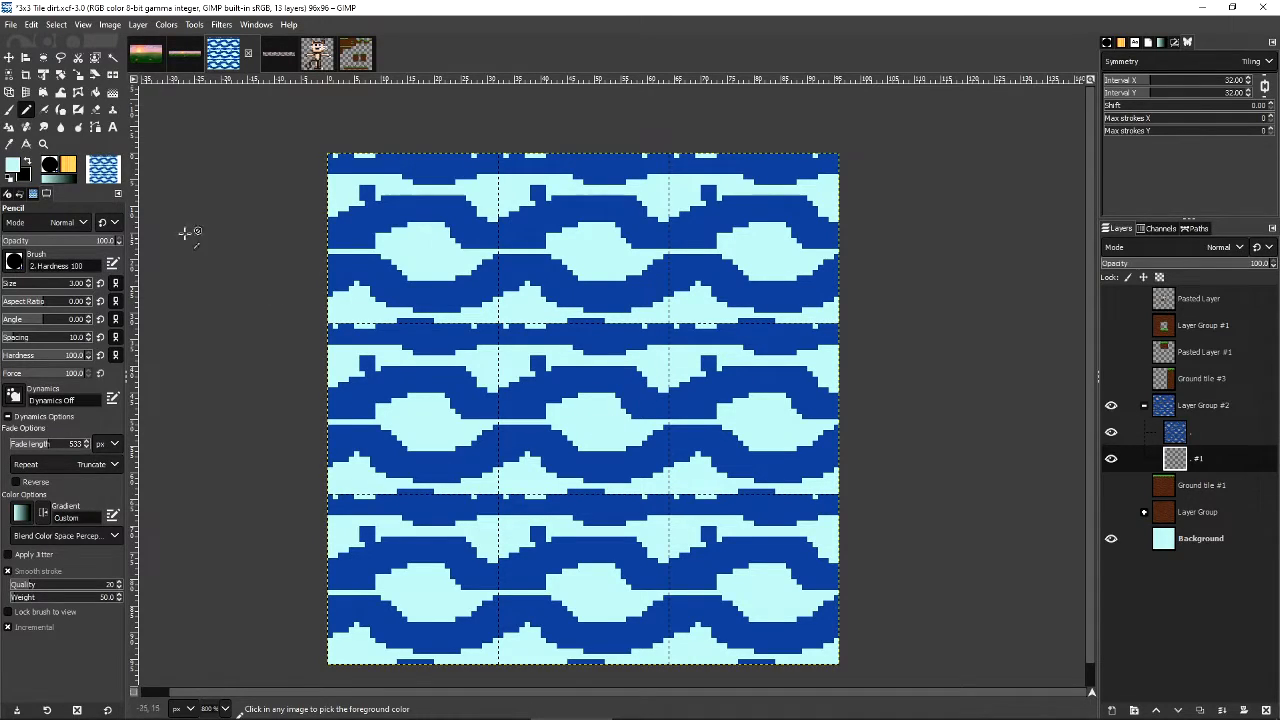
pyautogui.keyDown('ctrl'); pyautogui.click(631, 372); pyautogui.keyUp('ctrl')
pyautogui.keyDown('ctrl'); pyautogui.click(608, 405); pyautogui.keyUp('ctrl')
pyautogui.keyDown('ctrl'); pyautogui.click(627, 379); pyautogui.keyUp('ctrl')
pyautogui.keyDown('ctrl'); pyautogui.click(608, 405); pyautogui.keyUp('ctrl')
pyautogui.keyDown('ctrl'); pyautogui.click(626, 382); pyautogui.keyUp('ctrl')
pyautogui.keyDown('ctrl'); pyautogui.click(590, 430); pyautogui.keyUp('ctrl')
pyautogui.keyDown('ctrl'); pyautogui.click(570, 388); pyautogui.keyUp('ctrl')
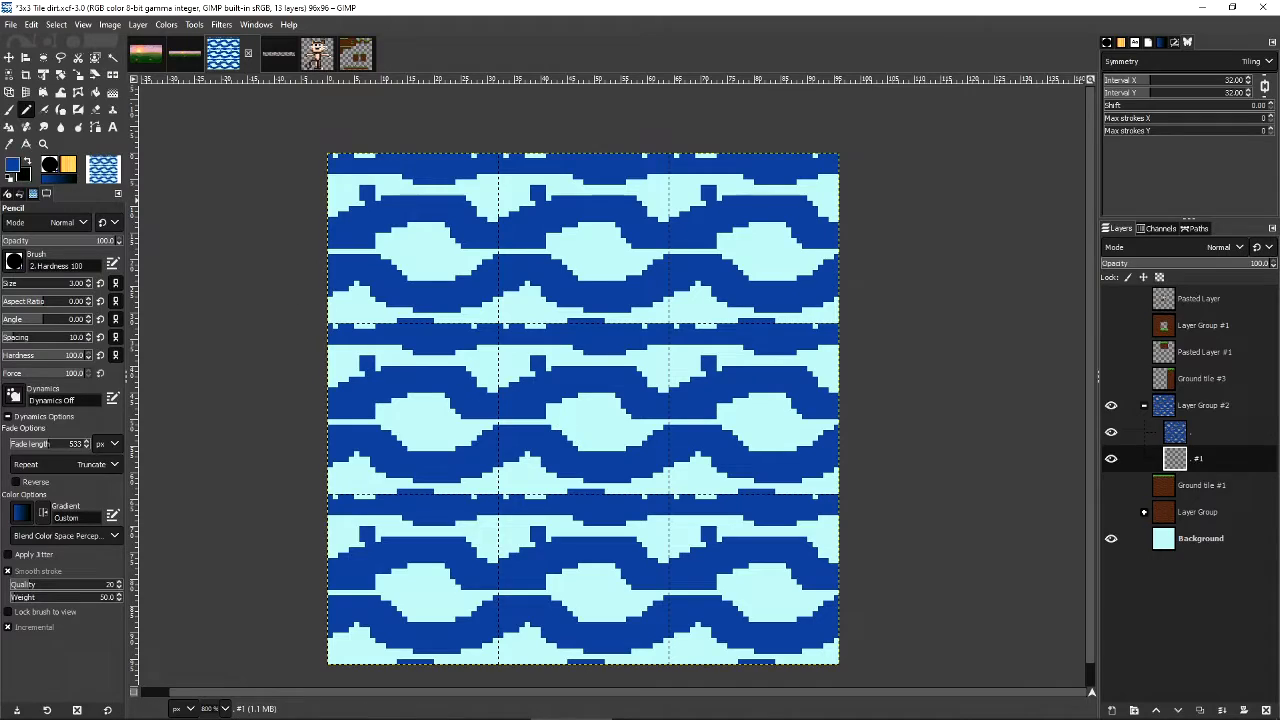
# Set the foreground colour to the darker blue 103476 and make the empty layer beneath the waves active for the Pencil.
pyautogui.click(14, 167)
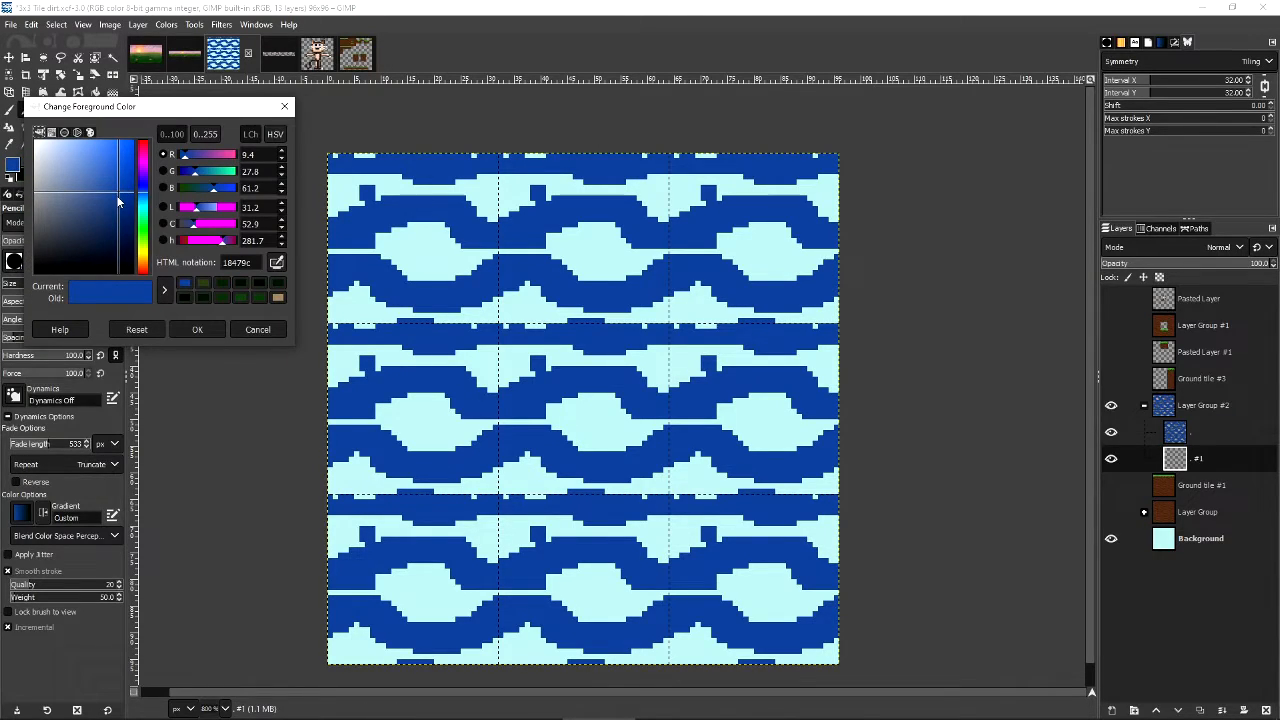
pyautogui.moveTo(118, 208); pyautogui.dragTo(122, 215)
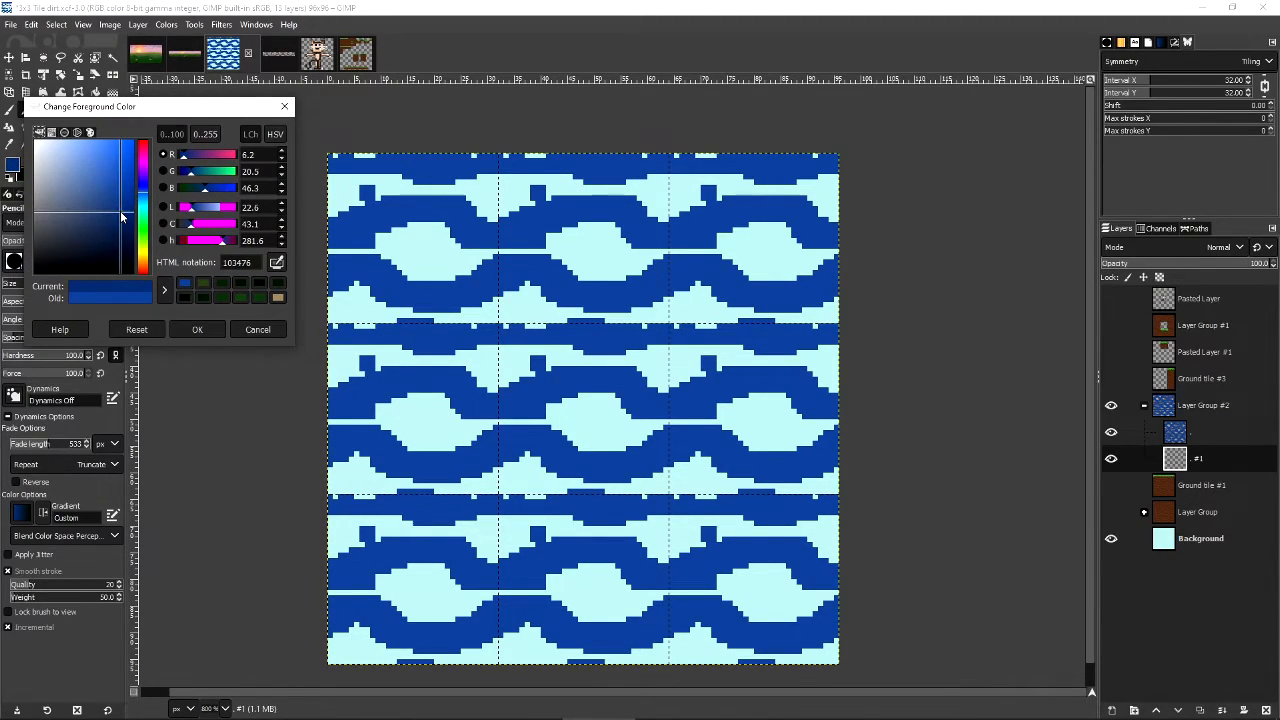
pyautogui.click(197, 329)
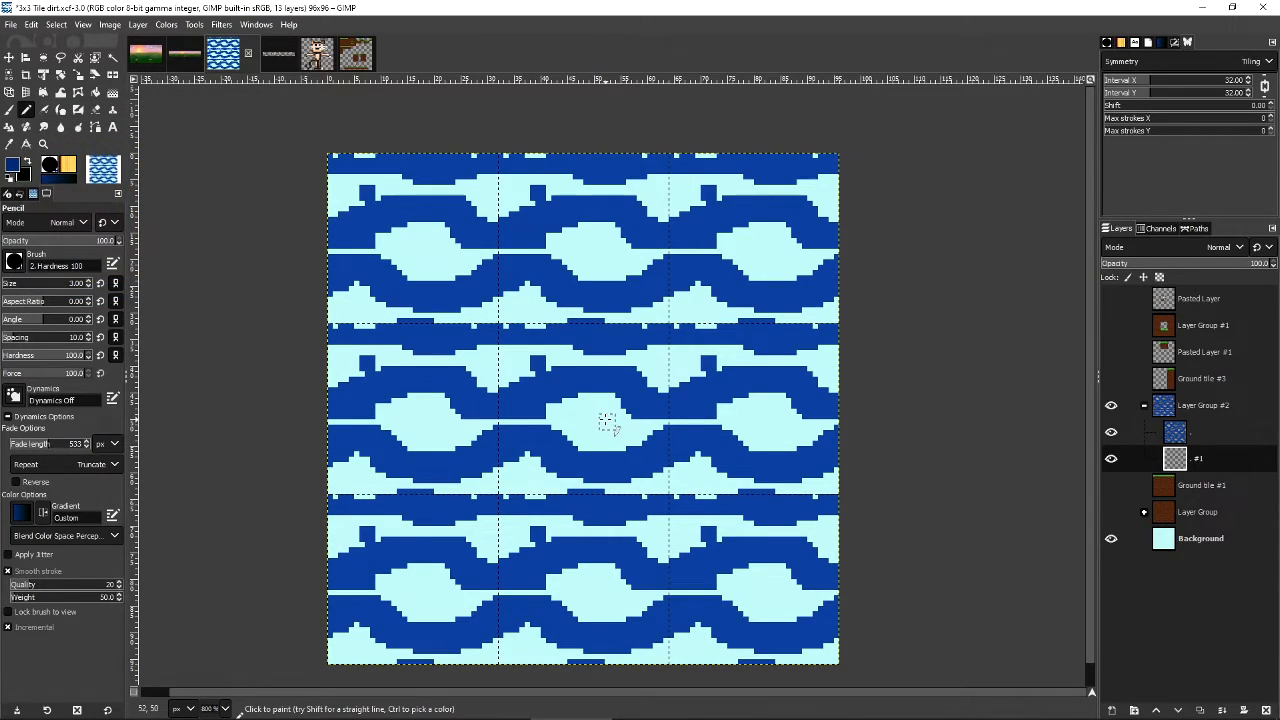
pyautogui.press('n')
pyautogui.click(1112, 433)
pyautogui.click(1112, 433)
pyautogui.click(1200, 433)
pyautogui.click(1203, 457)
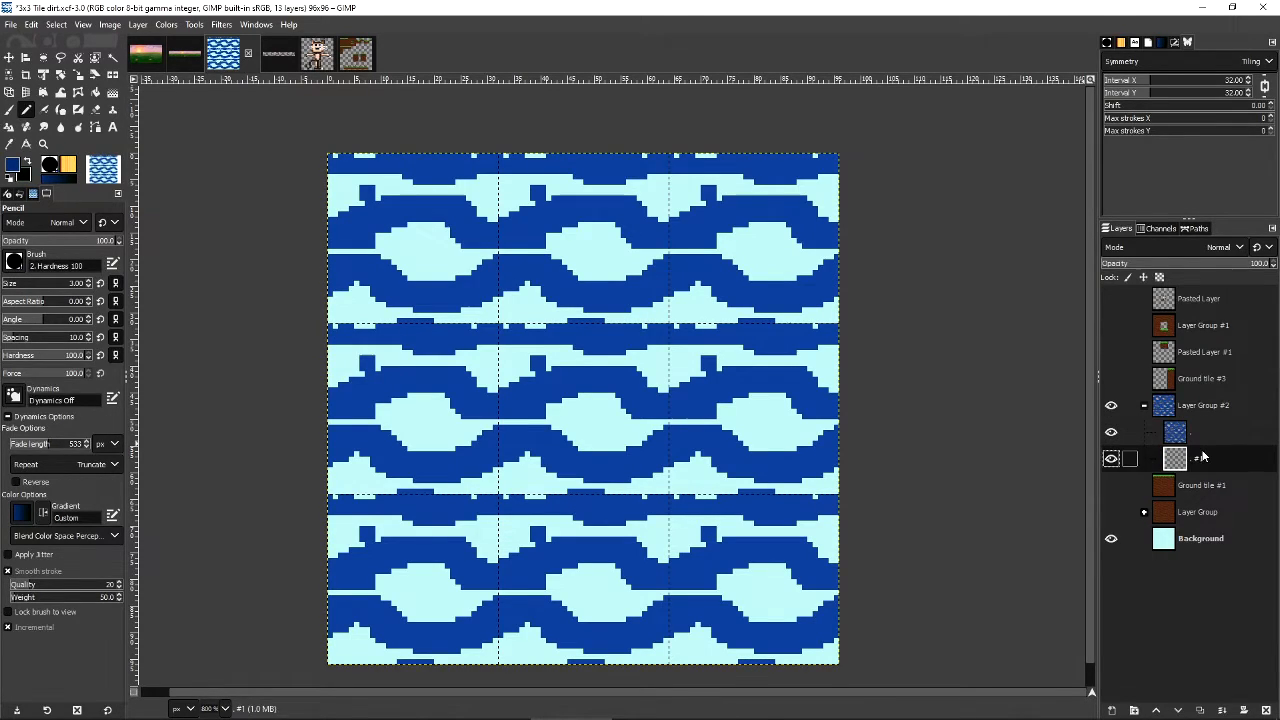
# Draw tiled dark blue pencil strokes at size 3 through the gaps beneath the waves as a shading layer.
pyautogui.moveTo(515, 420)
pyautogui.mouseDown()
pyautogui.moveTo(591, 396)
pyautogui.moveTo(645, 406)
pyautogui.moveTo(615, 389)
pyautogui.moveTo(600, 395)
pyautogui.moveTo(634, 416)
pyautogui.moveTo(618, 422)
pyautogui.moveTo(755, 415)
pyautogui.mouseUp()
pyautogui.moveTo(820, 358)
pyautogui.mouseDown()
pyautogui.moveTo(692, 344)
pyautogui.moveTo(725, 352)
pyautogui.mouseUp()
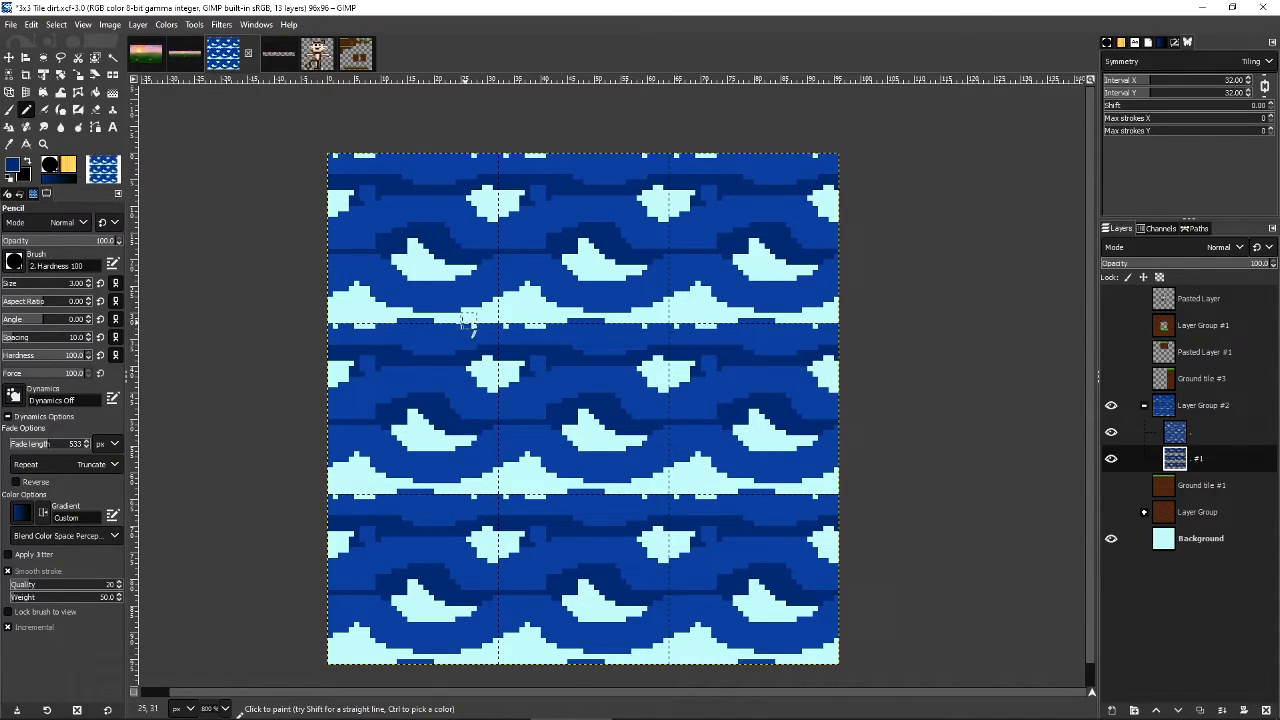
pyautogui.moveTo(322, 296)
pyautogui.mouseDown()
pyautogui.moveTo(365, 295)
pyautogui.moveTo(350, 280)
pyautogui.moveTo(404, 319)
pyautogui.moveTo(441, 321)
pyautogui.moveTo(389, 317)
pyautogui.moveTo(448, 317)
pyautogui.moveTo(517, 292)
pyautogui.moveTo(468, 316)
pyautogui.moveTo(538, 292)
pyautogui.moveTo(617, 320)
pyautogui.mouseUp()
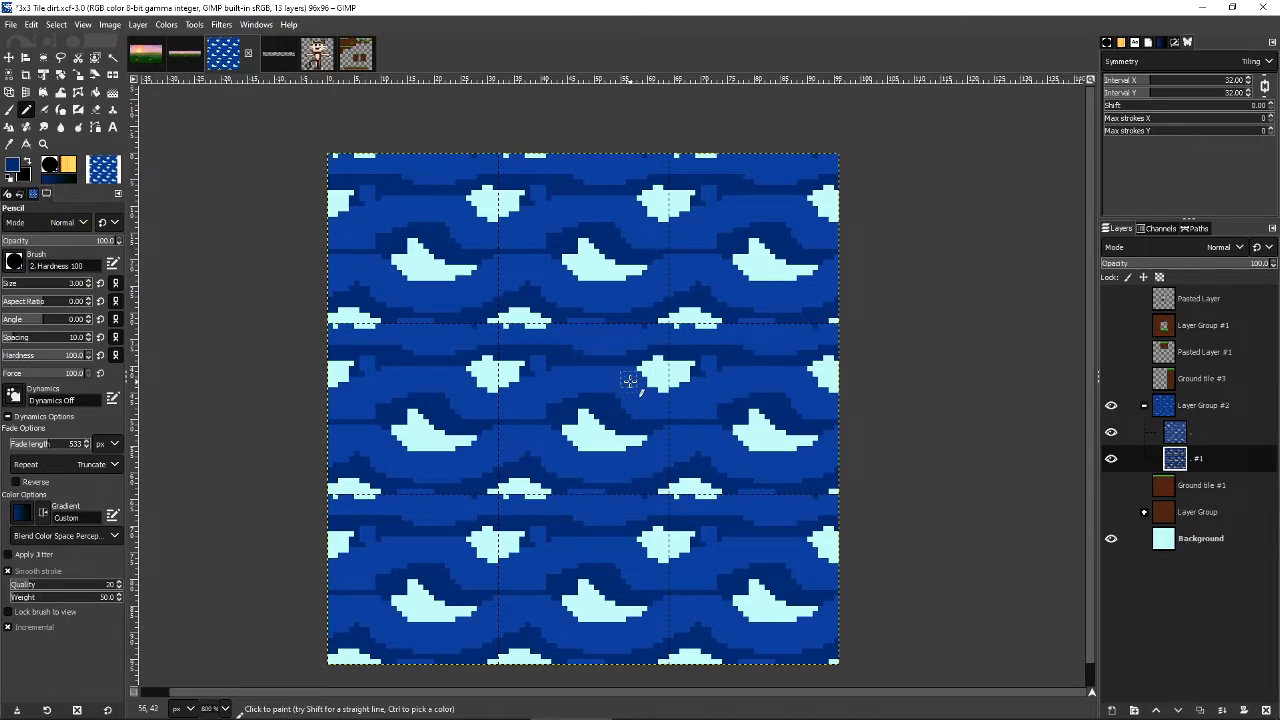
# Set the foreground colour to the very dark blue 061a3e.
pyautogui.click(17, 165)
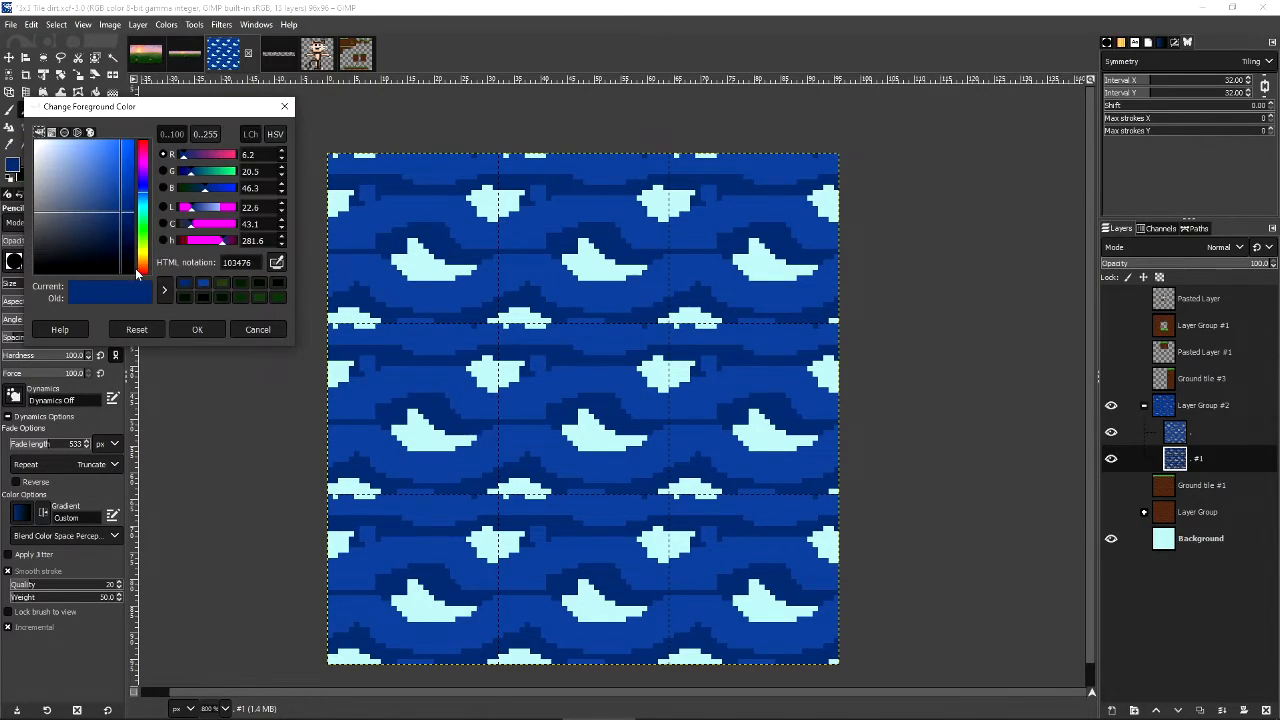
pyautogui.click(122, 229)
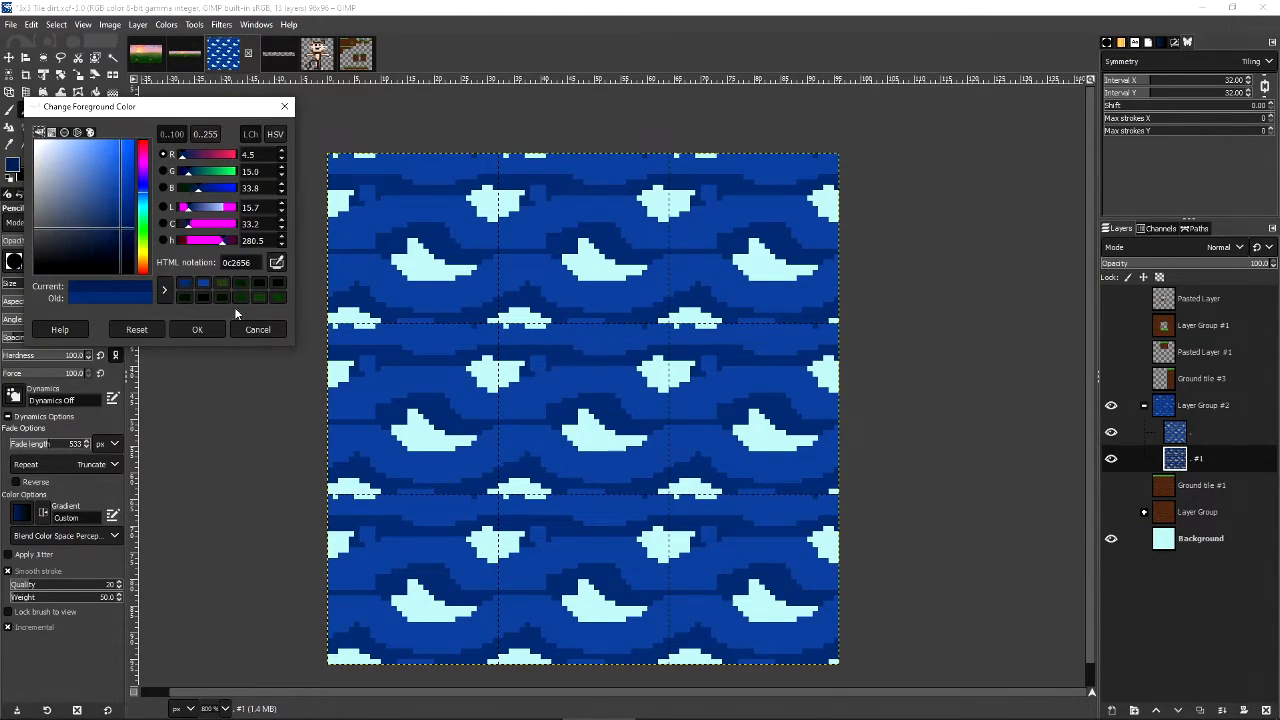
pyautogui.moveTo(117, 250); pyautogui.dragTo(125, 248)
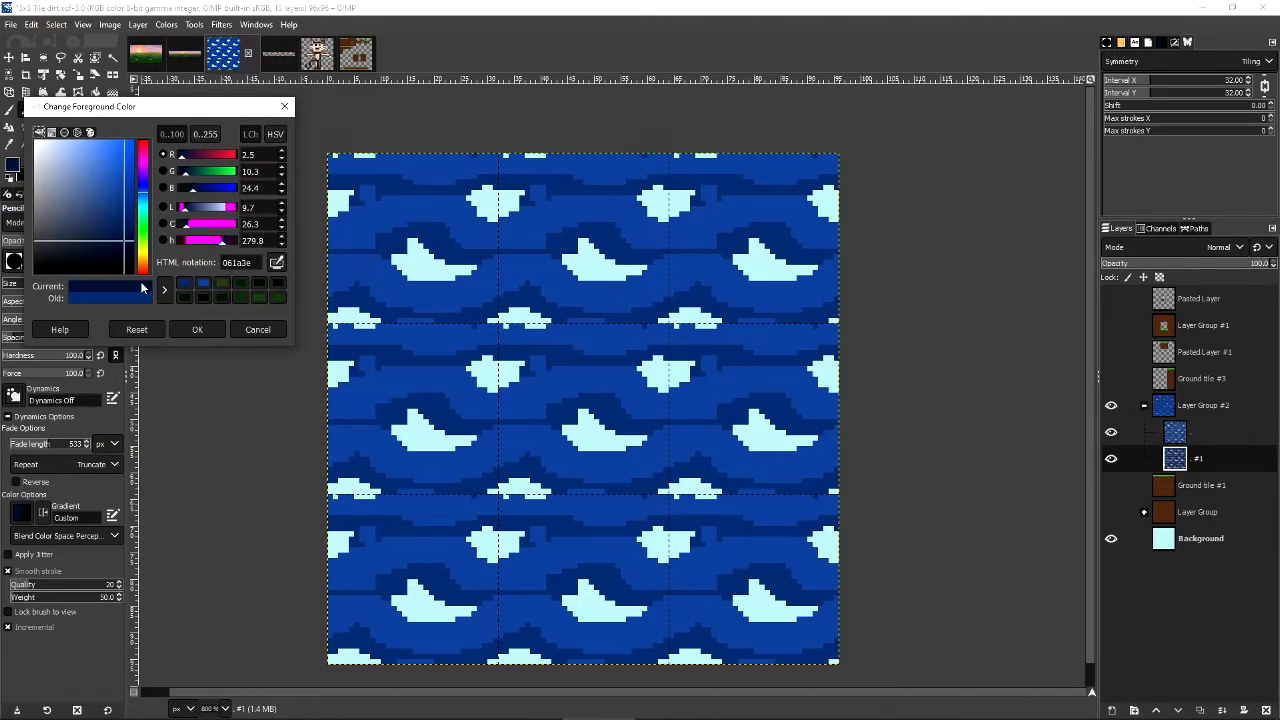
pyautogui.click(204, 333)
# Add a new layer at the bottom of the wave layer group and bucket-fill it with the very dark blue.
pyautogui.click(1121, 704)
pyautogui.press('Return')
pyautogui.moveTo(1200, 486)
pyautogui.mouseDown()
pyautogui.moveTo(1213, 493)
pyautogui.moveTo(1213, 452)
pyautogui.moveTo(1211, 488)
pyautogui.mouseUp()
pyautogui.click(95, 92)
pyautogui.click(563, 417)
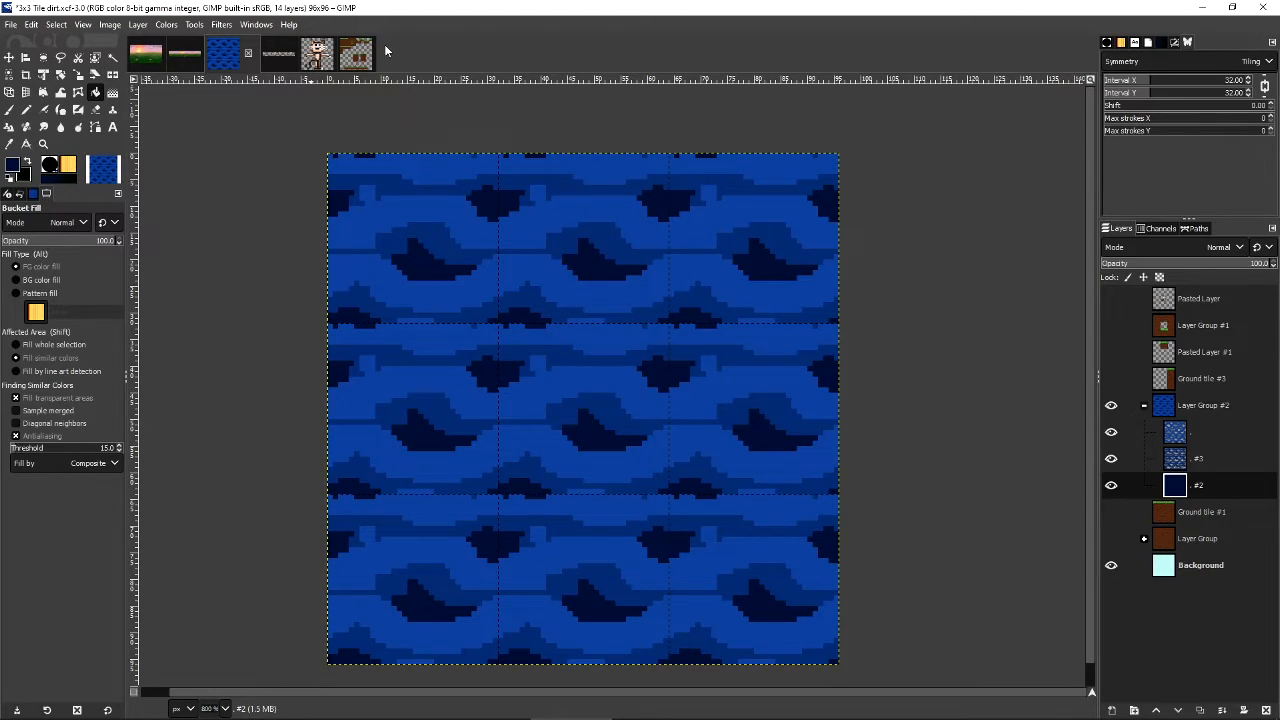
# Compare the dirt texture in the Tileset sprites image with the layered wave pattern in the 3x3 tile image.
pyautogui.click(353, 62)
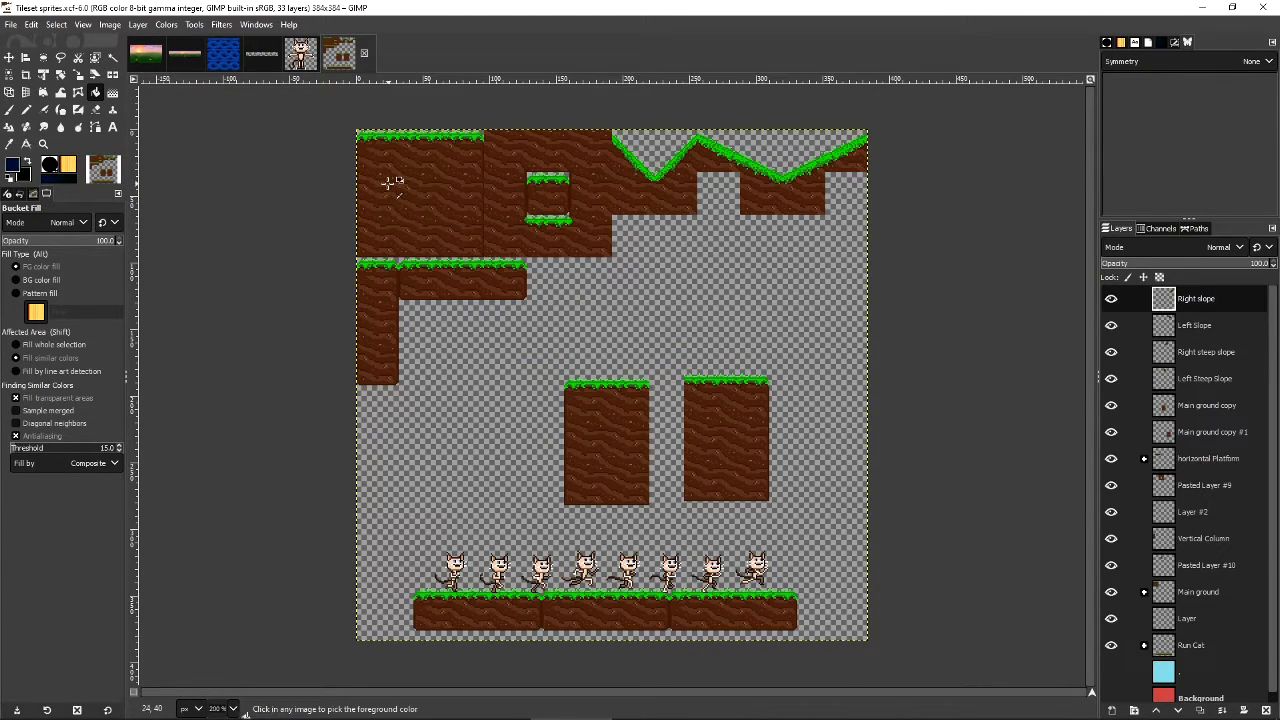
pyautogui.scroll(5, 390, 182)
pyautogui.scroll(1, 489, 308)
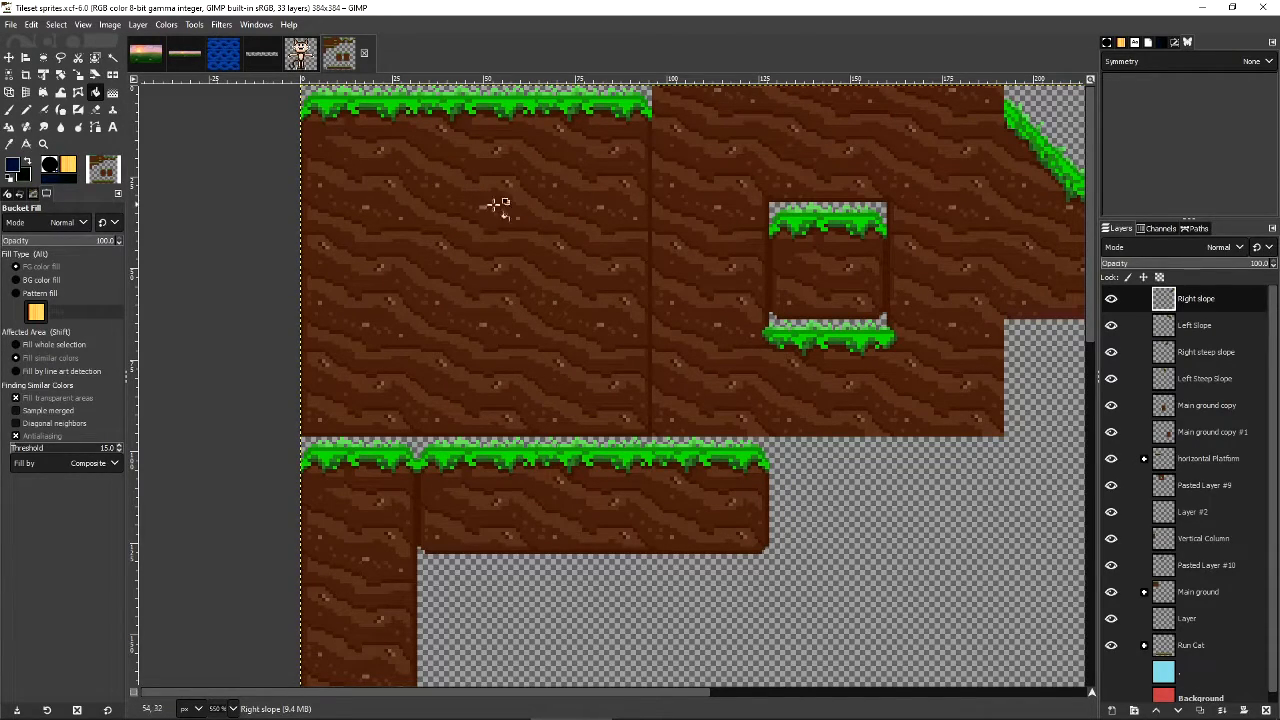
pyautogui.click(231, 55)
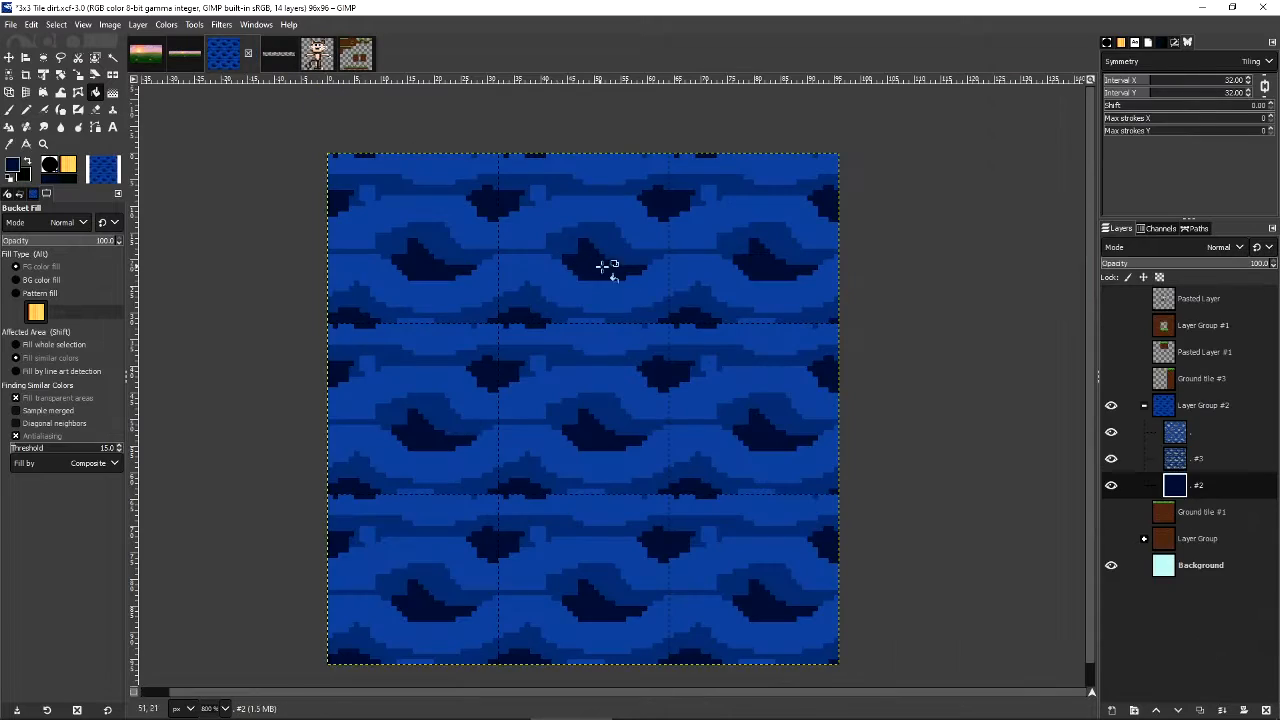
pyautogui.click(1178, 430)
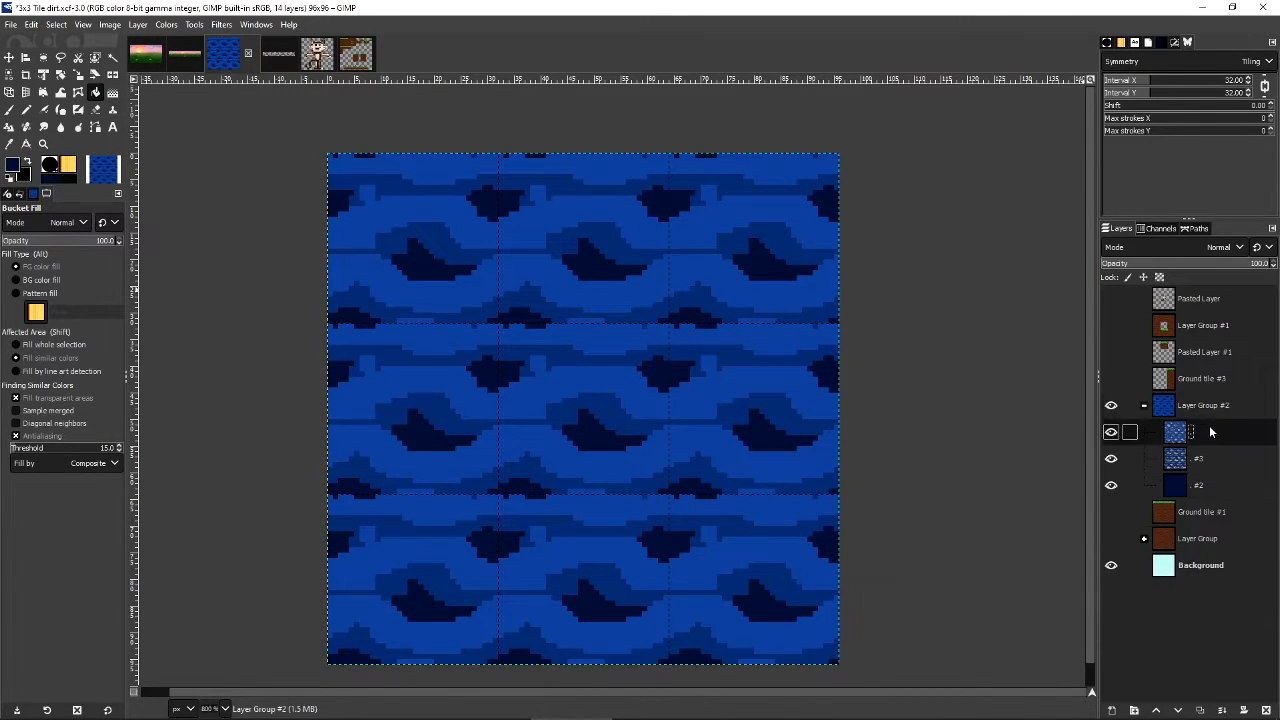
pyautogui.click(358, 56)
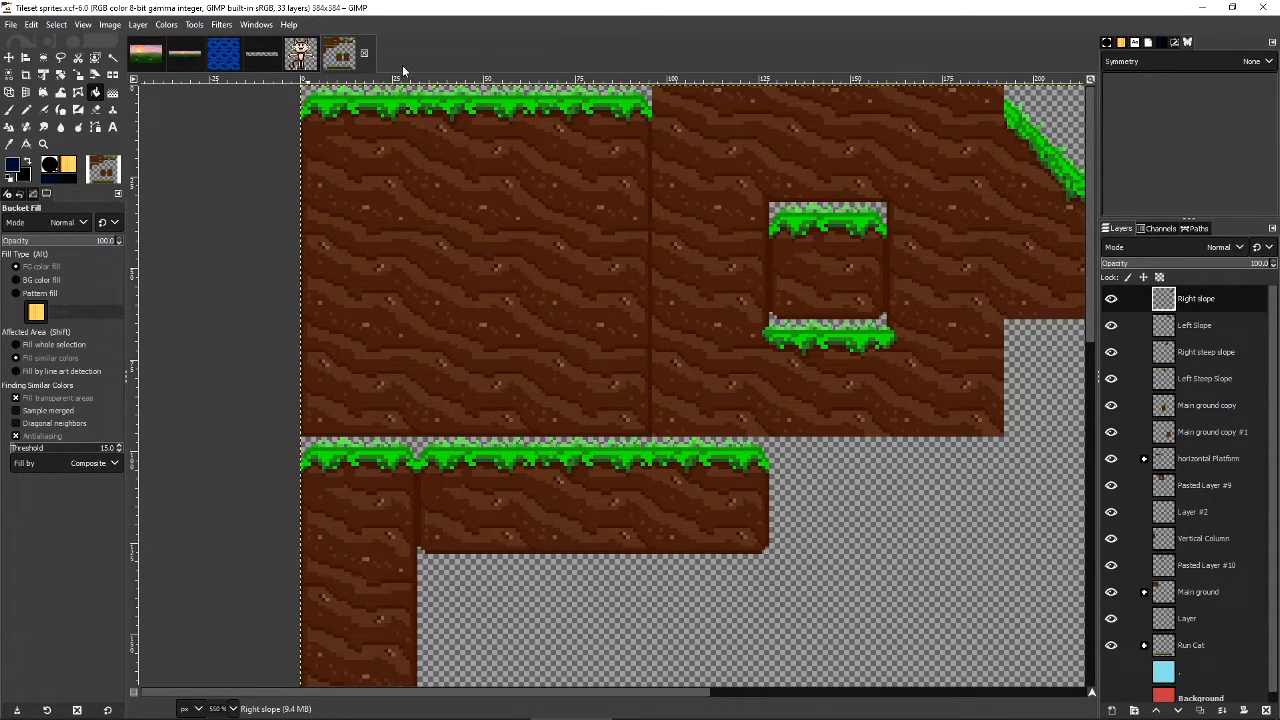
pyautogui.click(229, 52)
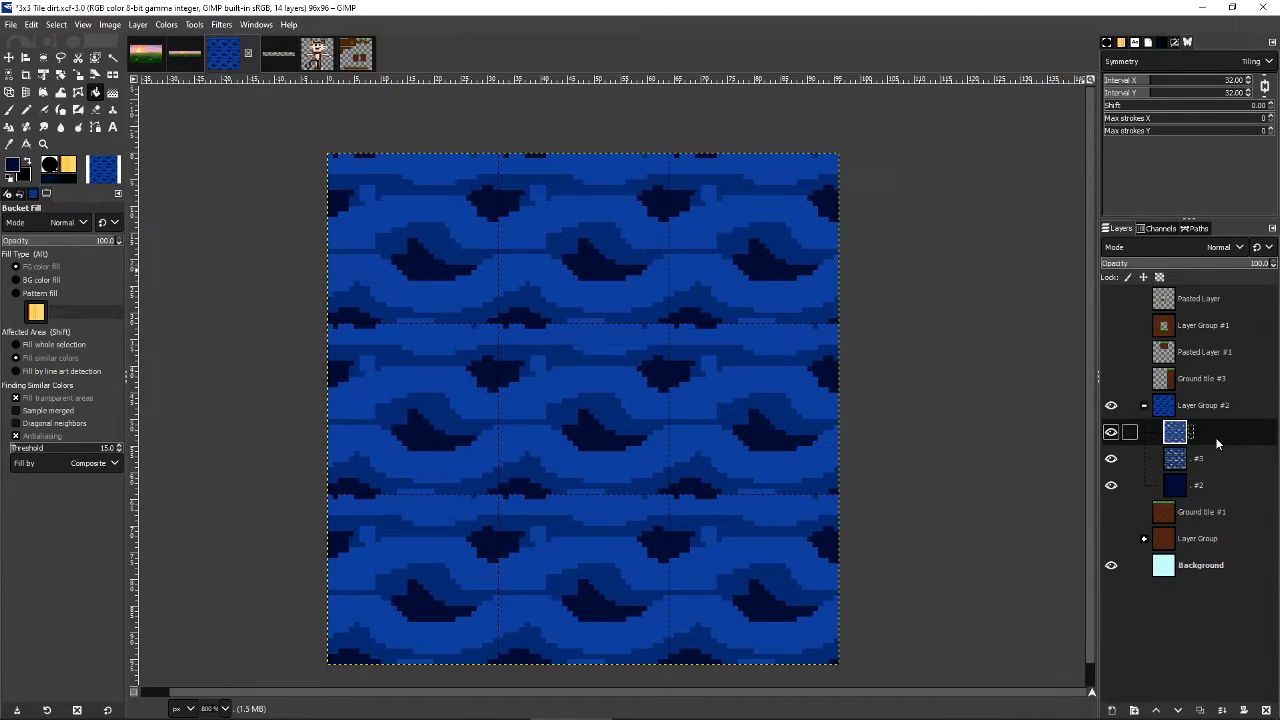
# Merge the wave layer group into one layer and duplicate it, leaving the original hidden and the duplicate visible.
pyautogui.click(1200, 405)
pyautogui.rightClick(1197, 405)
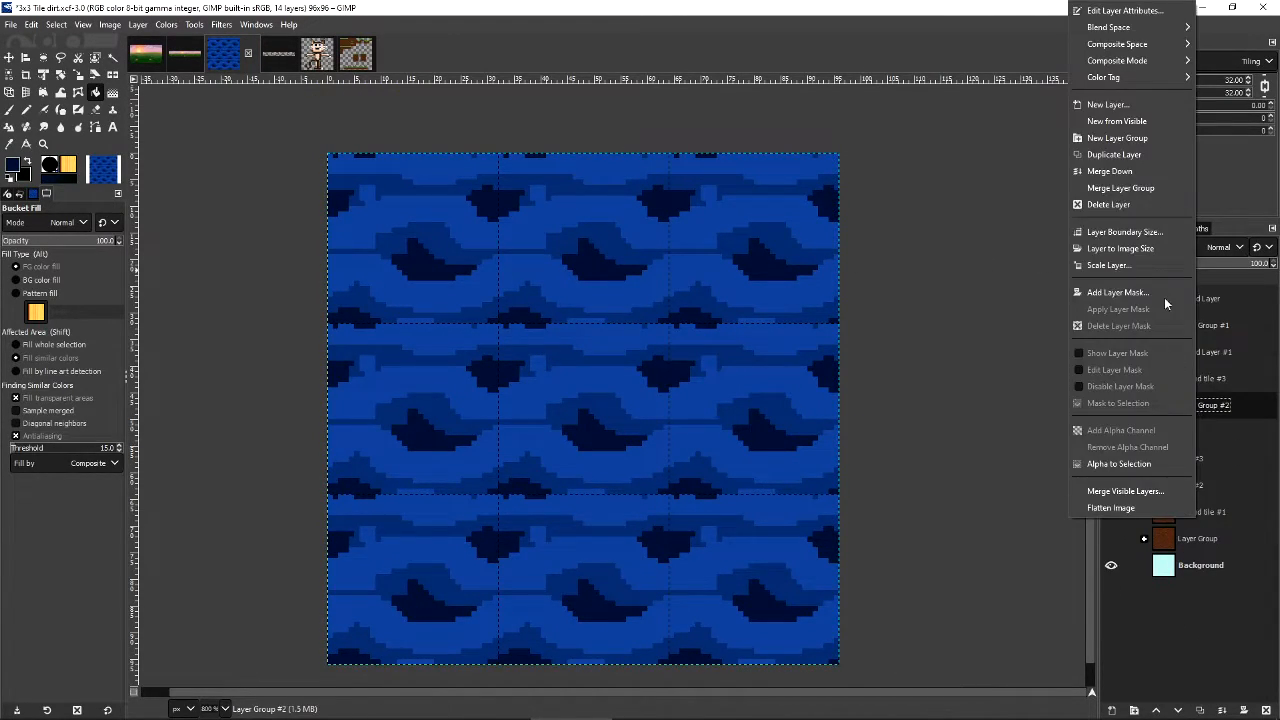
pyautogui.click(1139, 189)
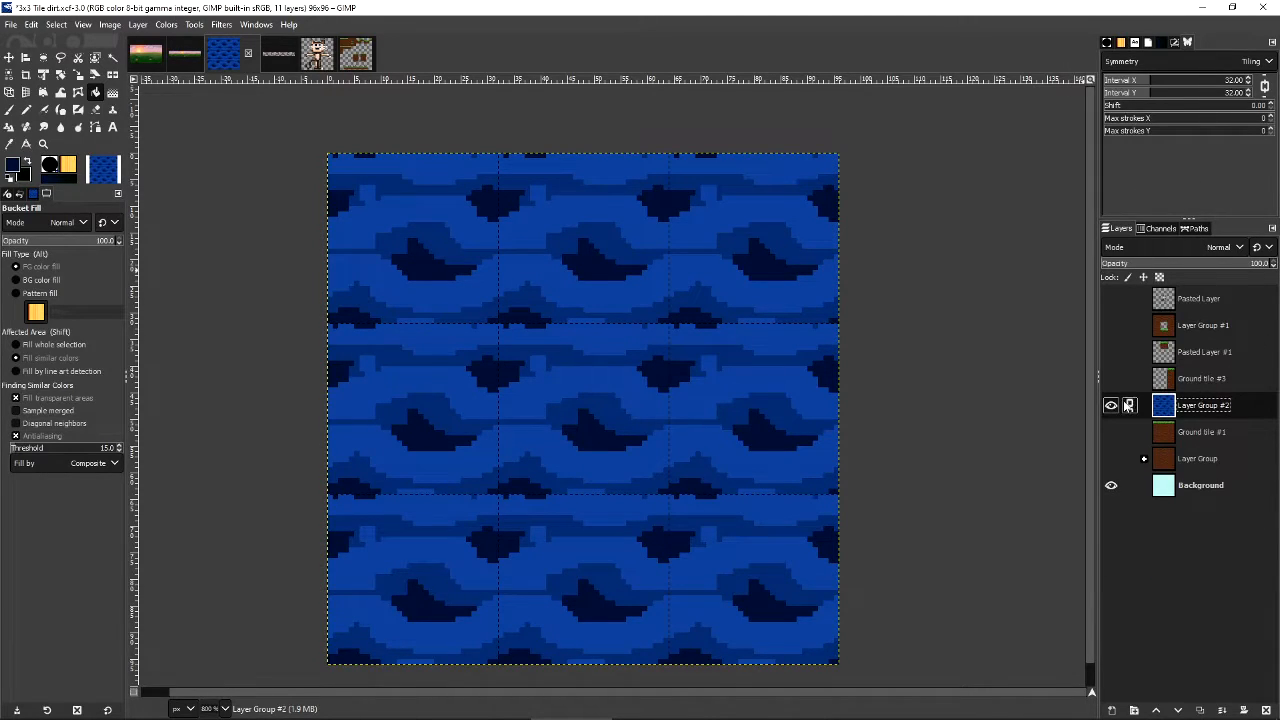
pyautogui.click(1110, 405)
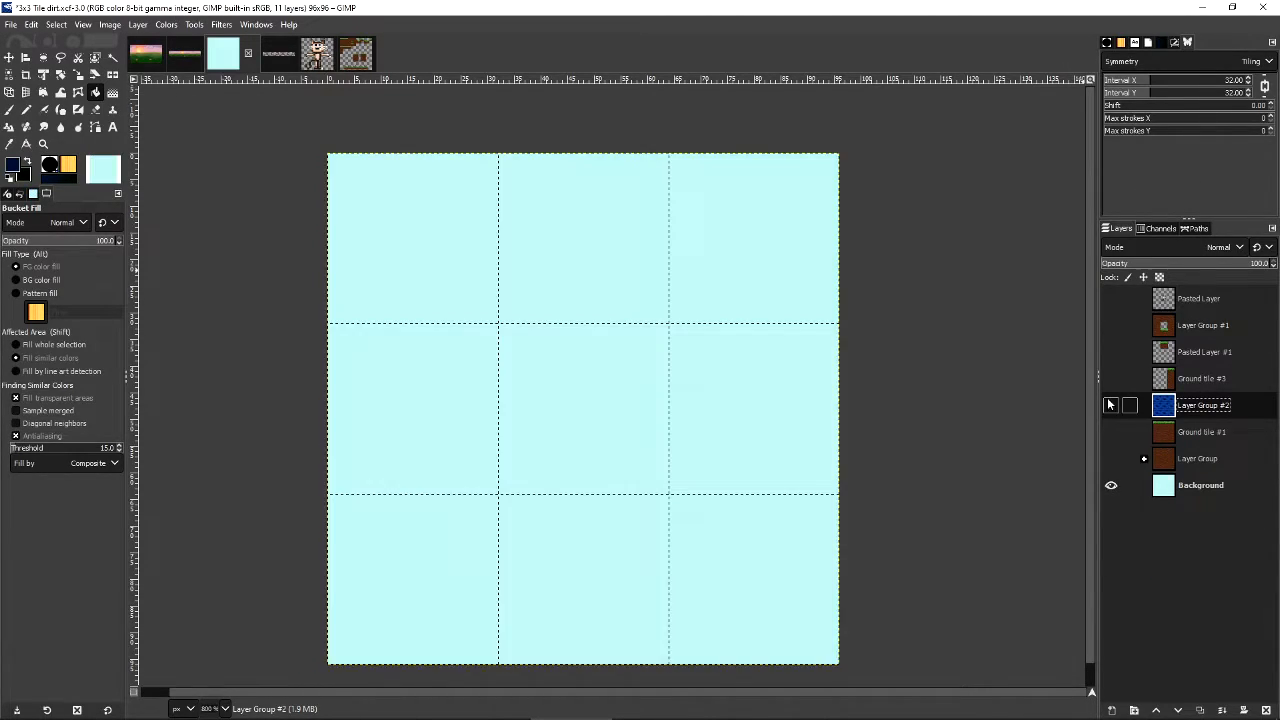
pyautogui.click(1200, 710)
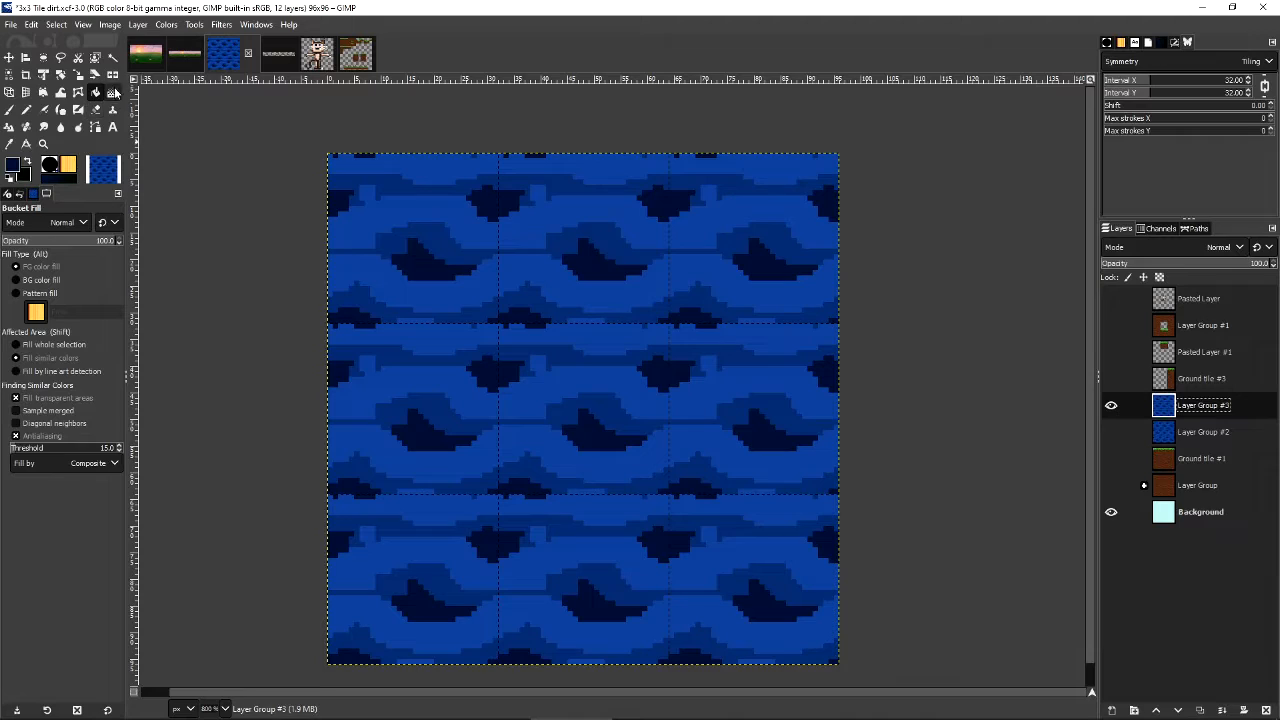
# Set the foreground colour to a bright teal green and switch to the Paintbrush tool.
pyautogui.click(12, 167)
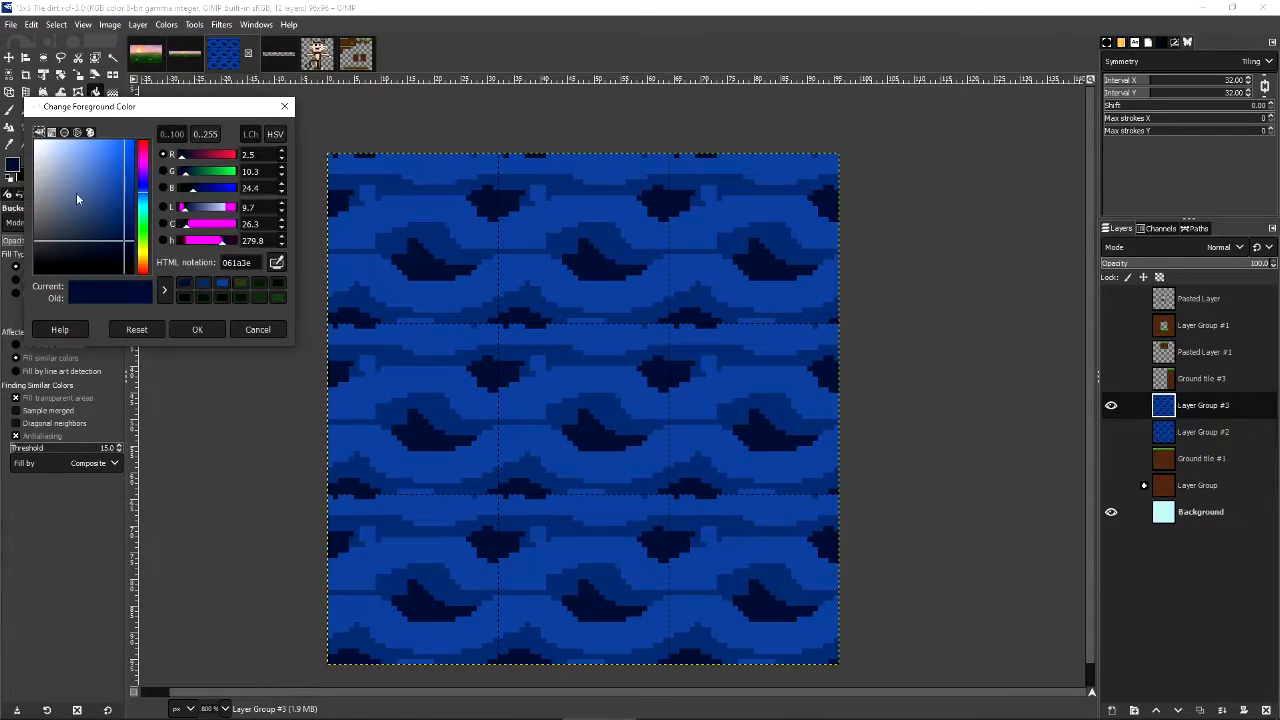
pyautogui.click(146, 205)
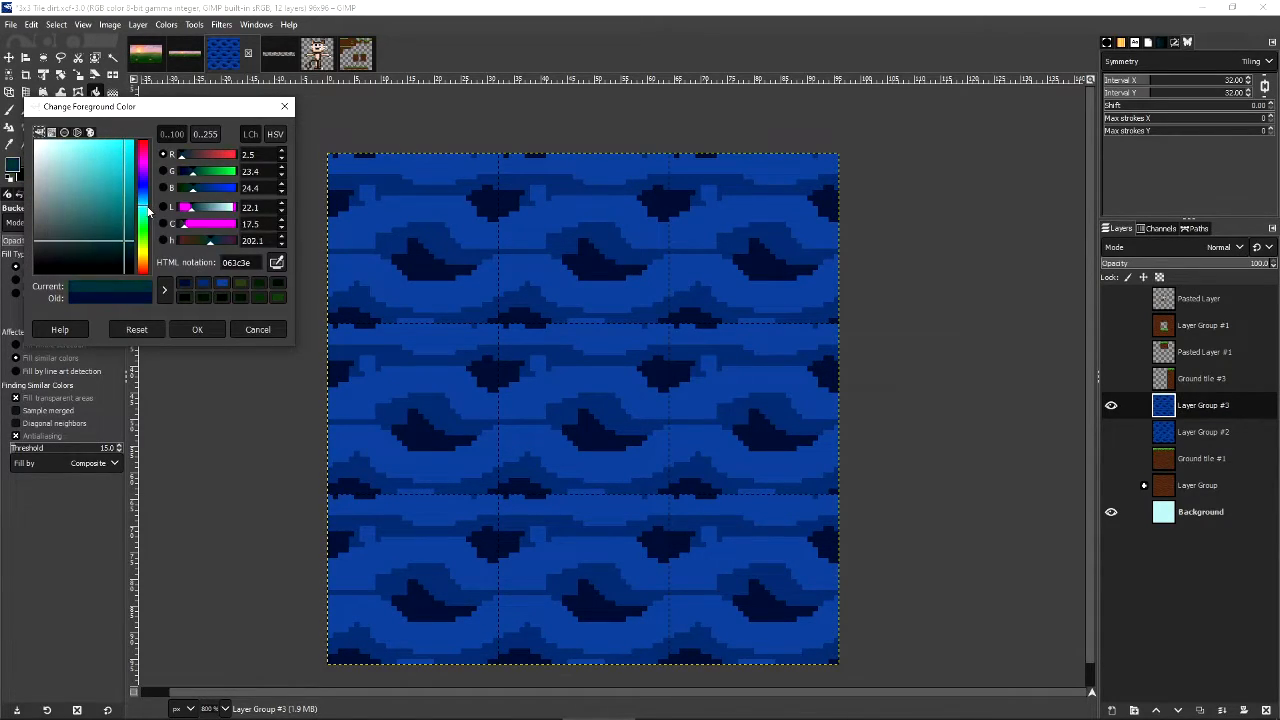
pyautogui.click(104, 215)
pyautogui.moveTo(104, 215); pyautogui.dragTo(113, 175)
pyautogui.click(194, 329)
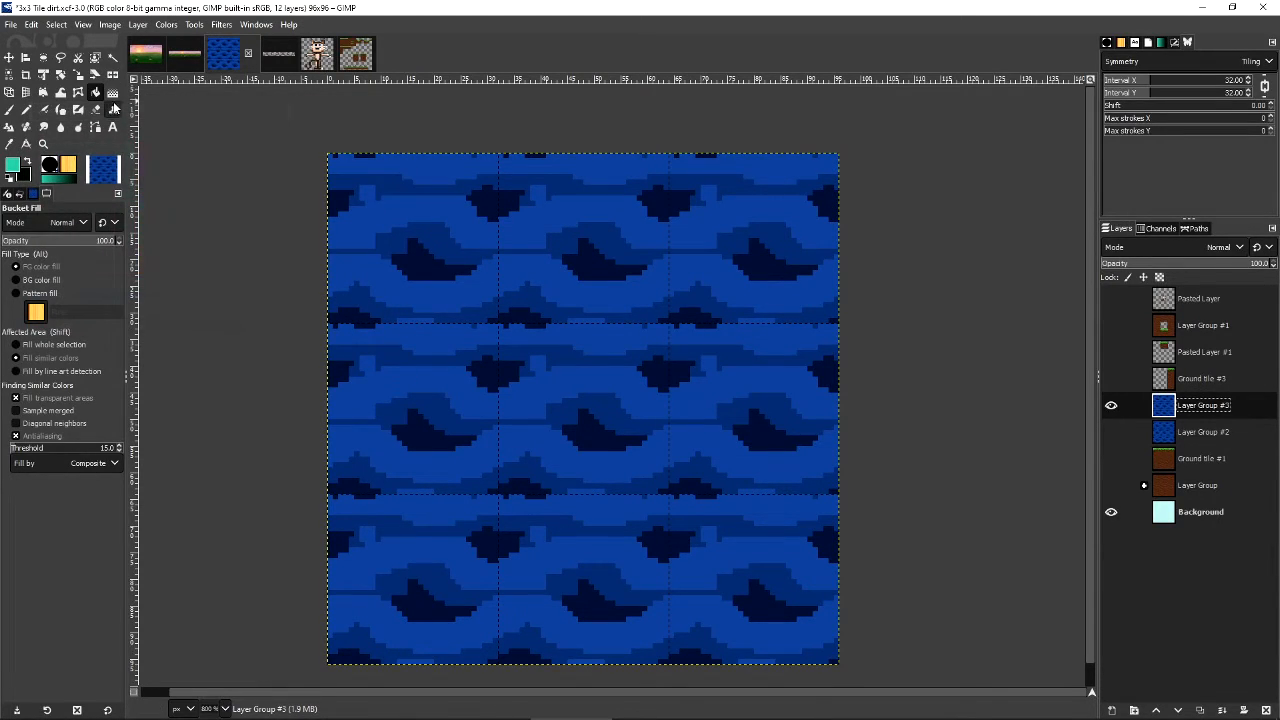
pyautogui.click(9, 110)
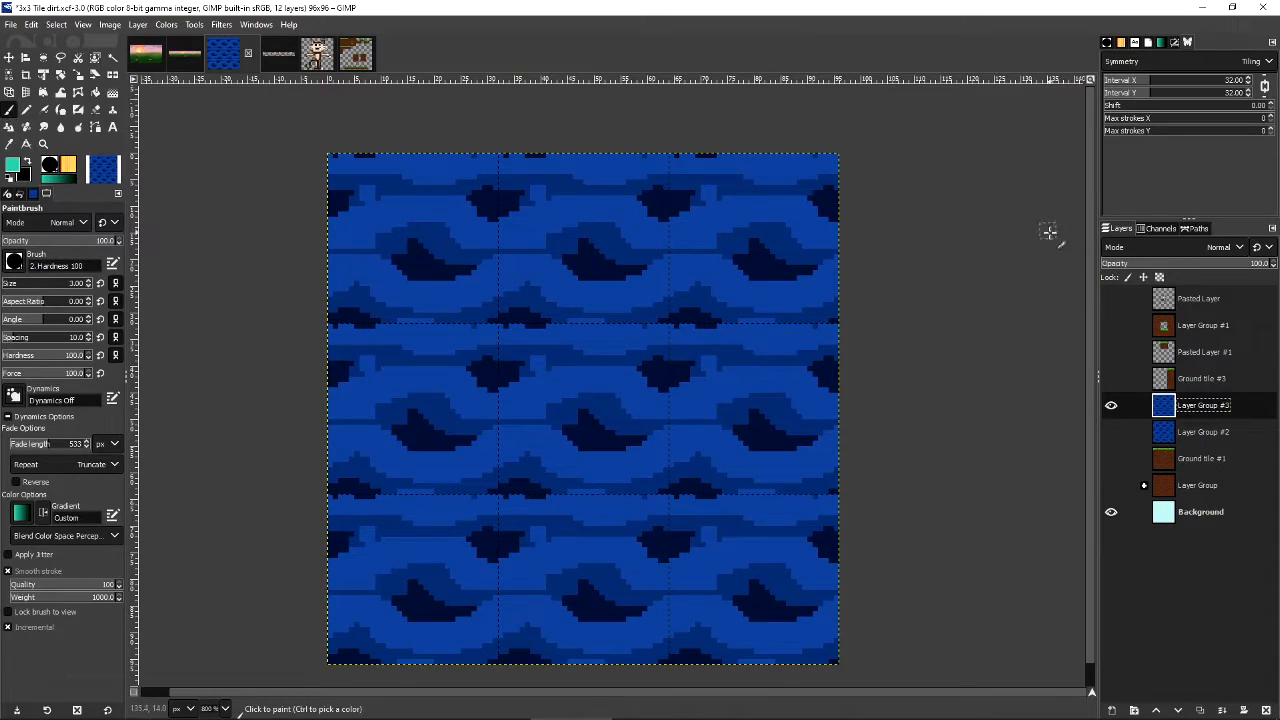
# Unlink the tiling symmetry intervals and set Interval X to 32 and Interval Y to 0, keeping the Symmetry Painting dialog docked.
pyautogui.click(1265, 88)
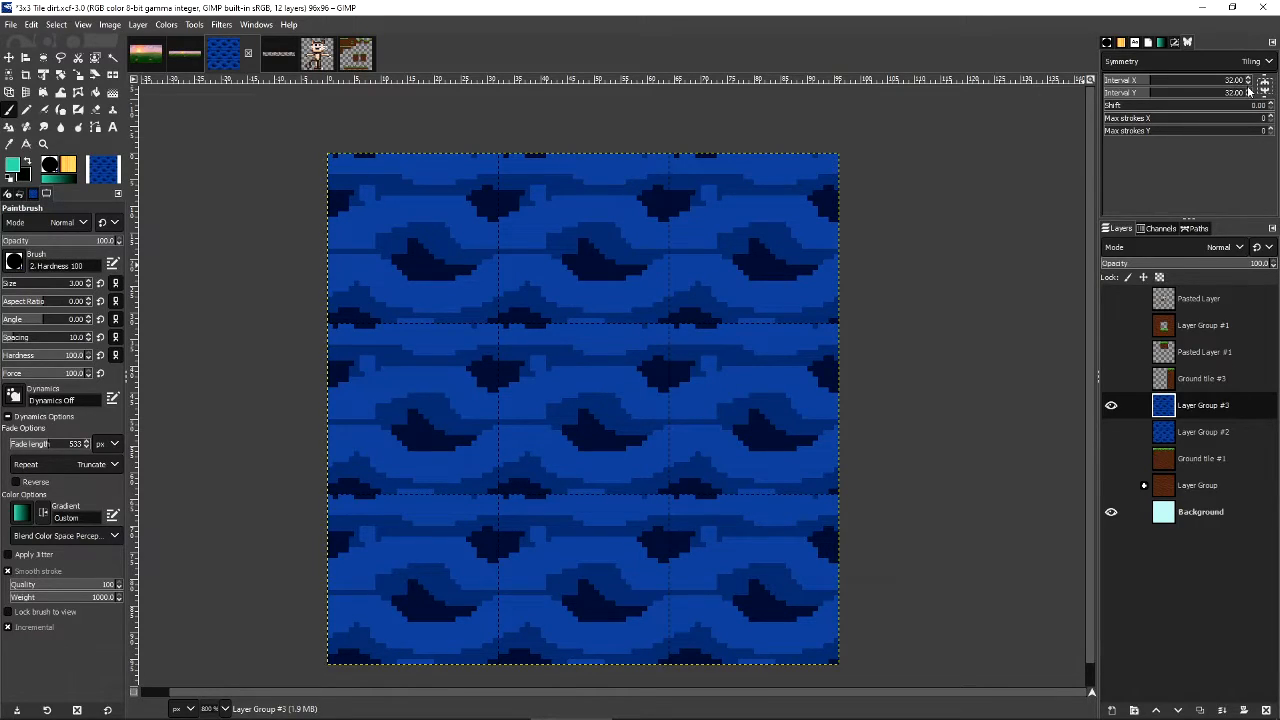
pyautogui.click(1249, 83)
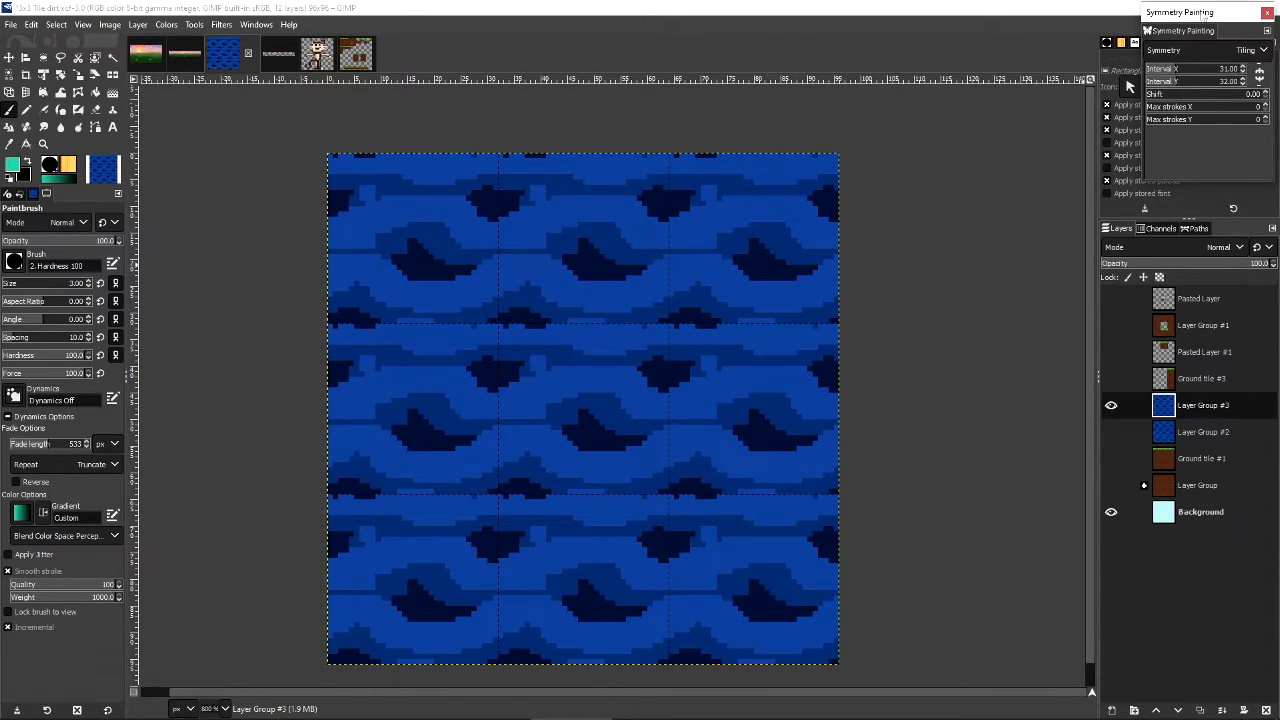
pyautogui.moveTo(1188, 36)
pyautogui.mouseDown()
pyautogui.moveTo(1206, 72)
pyautogui.moveTo(1146, 47)
pyautogui.moveTo(1134, 63)
pyautogui.mouseUp()
pyautogui.moveTo(1108, 11)
pyautogui.mouseDown()
pyautogui.moveTo(919, 32)
pyautogui.moveTo(912, 52)
pyautogui.moveTo(1188, 43)
pyautogui.mouseUp()
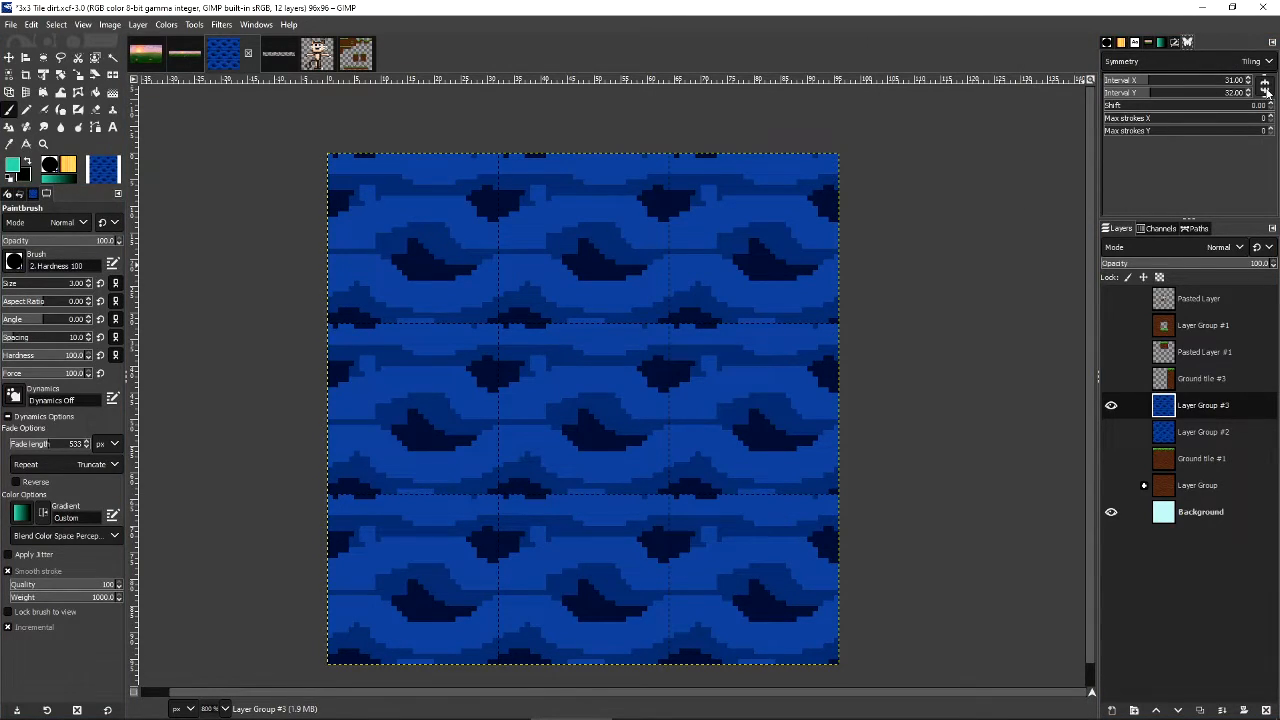
pyautogui.click(1231, 83)
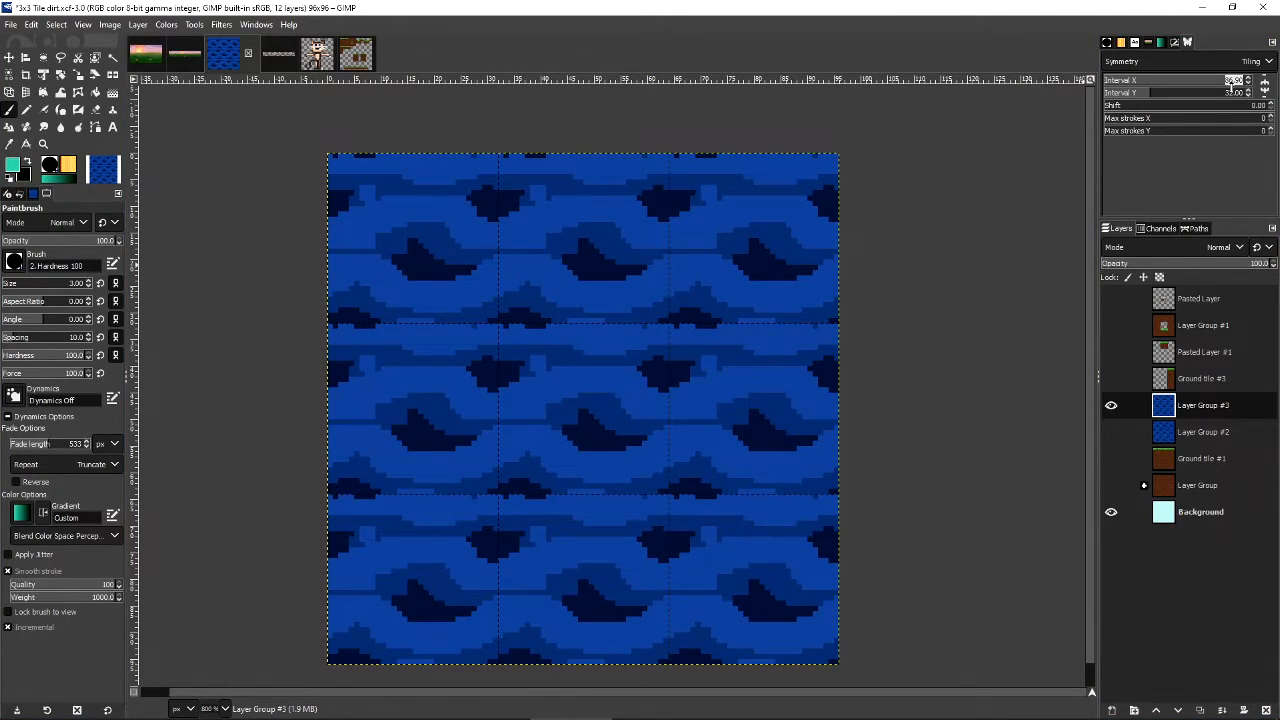
pyautogui.click(1237, 93)
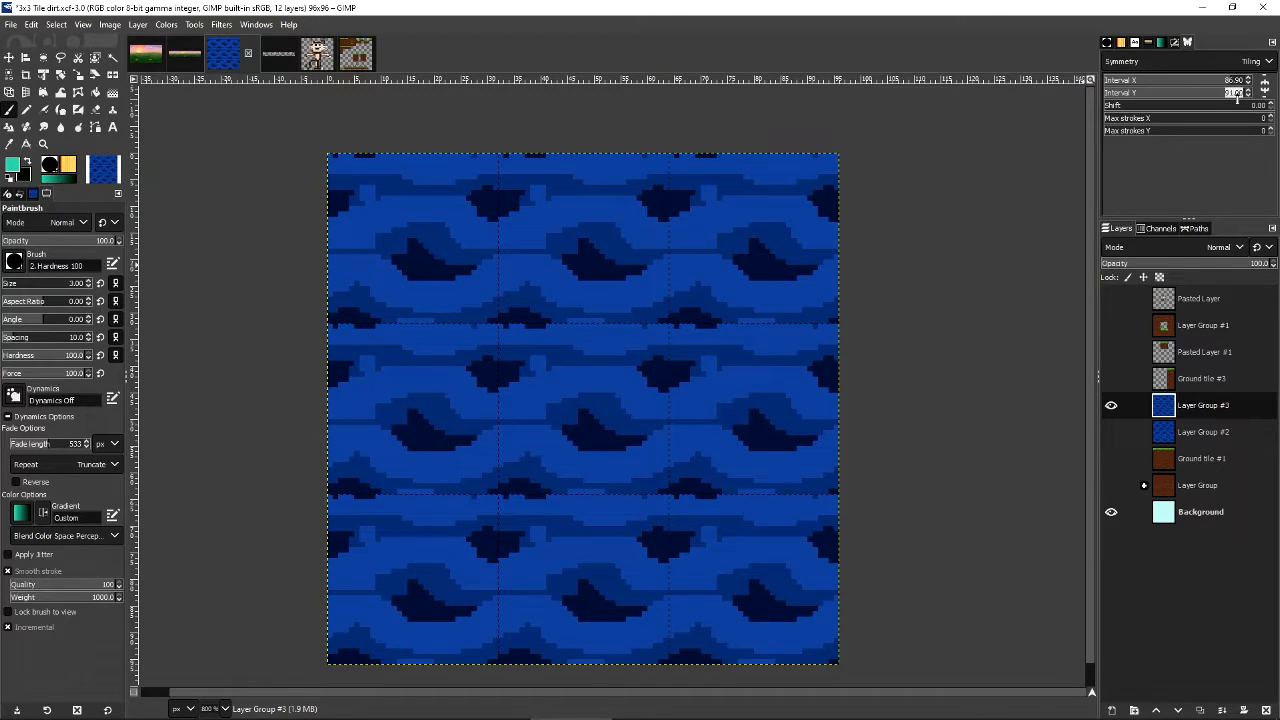
pyautogui.click(1237, 82)
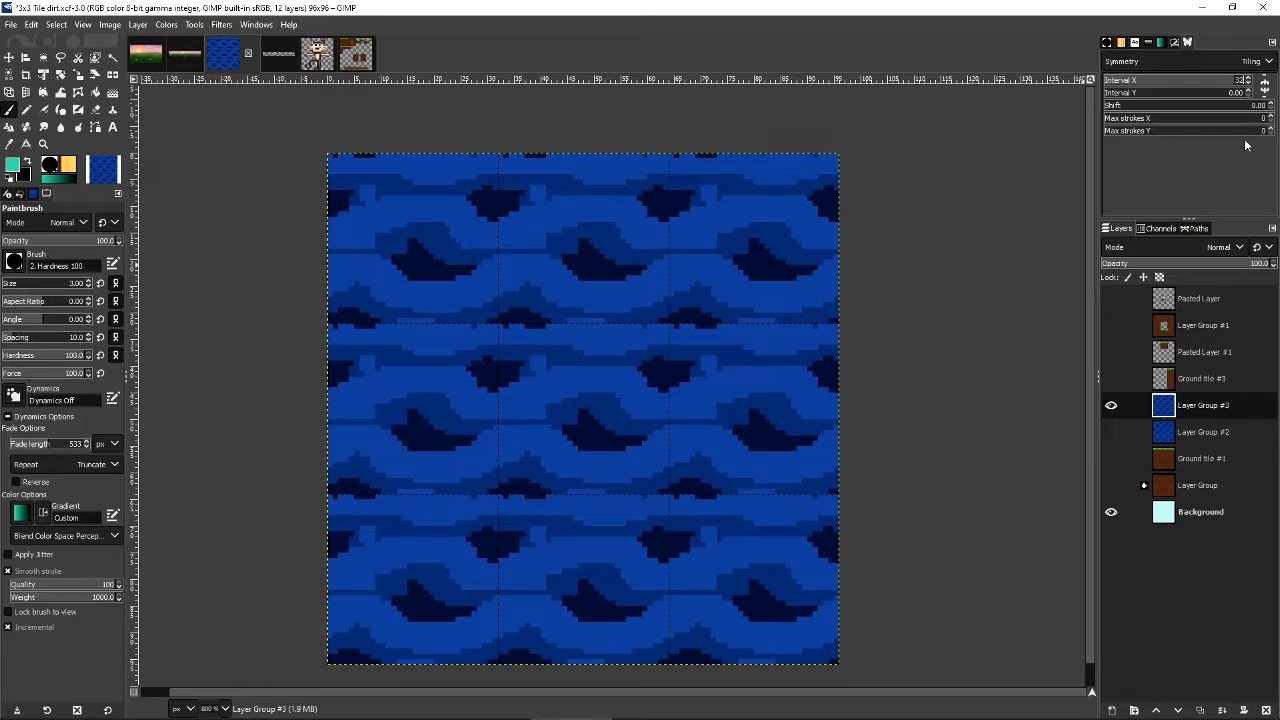
pyautogui.press('Return')
# Paint a horizontally tiled teal band with an uneven lower edge along the top of the duplicated wave layer.
pyautogui.moveTo(330, 160)
pyautogui.mouseDown()
pyautogui.moveTo(371, 149)
pyautogui.moveTo(515, 158)
pyautogui.mouseUp()
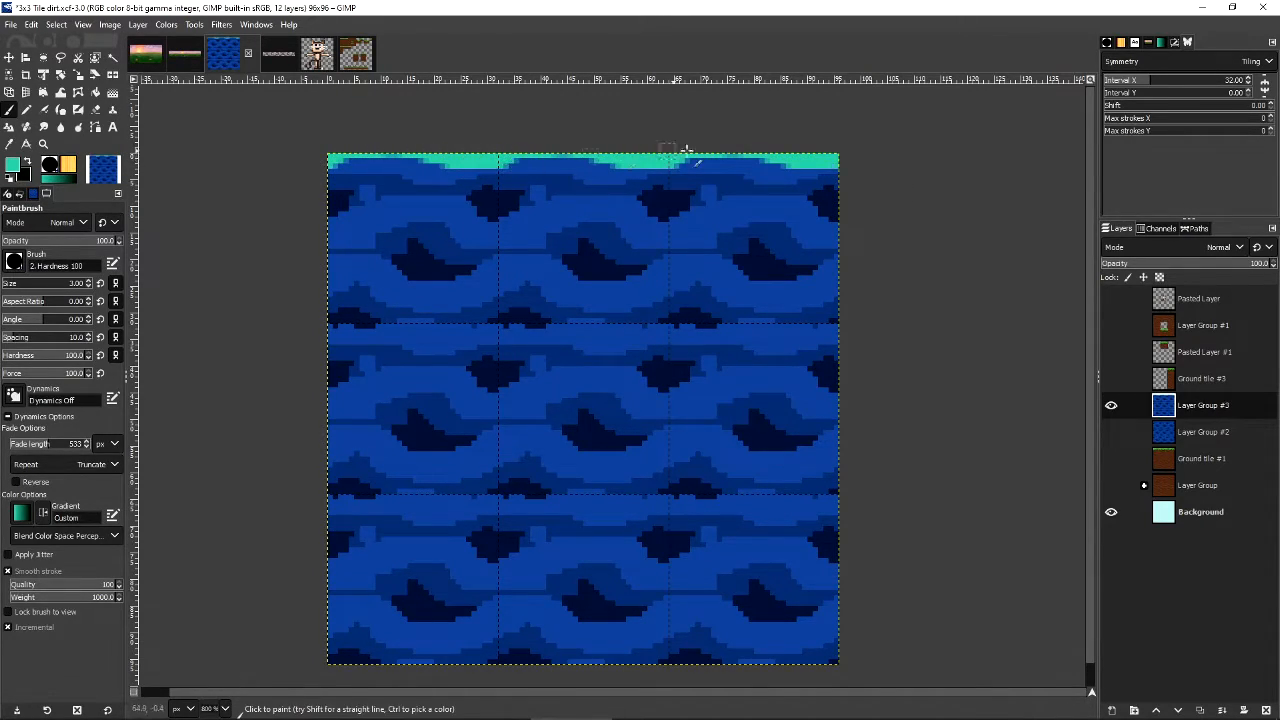
pyautogui.moveTo(286, 166)
pyautogui.mouseDown()
pyautogui.moveTo(426, 155)
pyautogui.moveTo(467, 168)
pyautogui.moveTo(402, 170)
pyautogui.mouseUp()
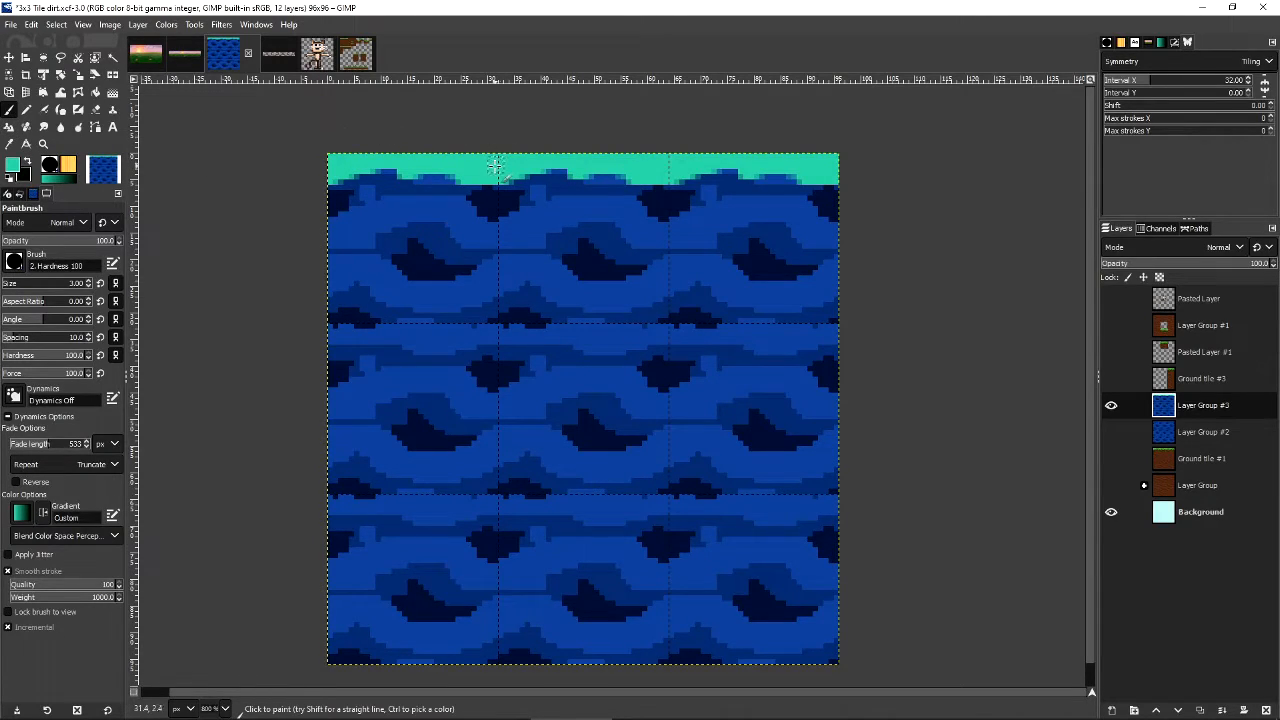
# Extend the teal band downward at the vertical tile seams and set the foreground colour to a darker teal green.
pyautogui.moveTo(486, 193); pyautogui.dragTo(502, 192)
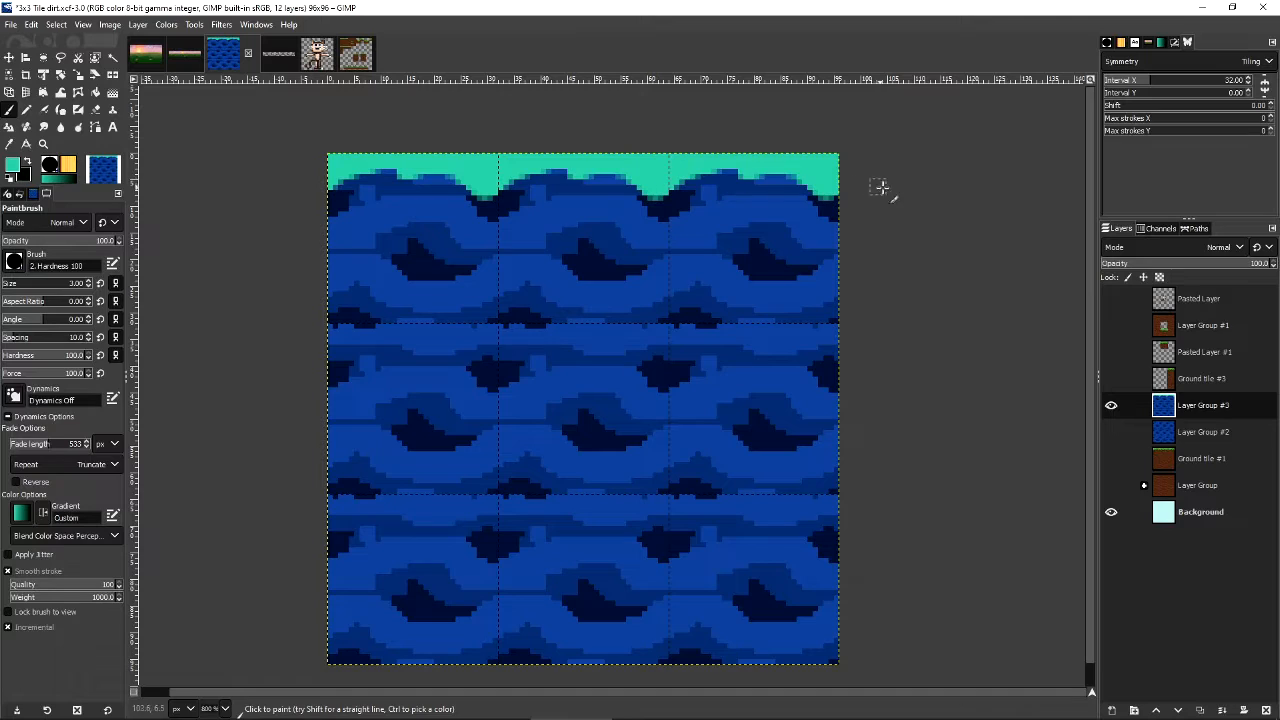
pyautogui.click(12, 168)
pyautogui.moveTo(122, 166); pyautogui.dragTo(120, 182)
pyautogui.click(193, 329)
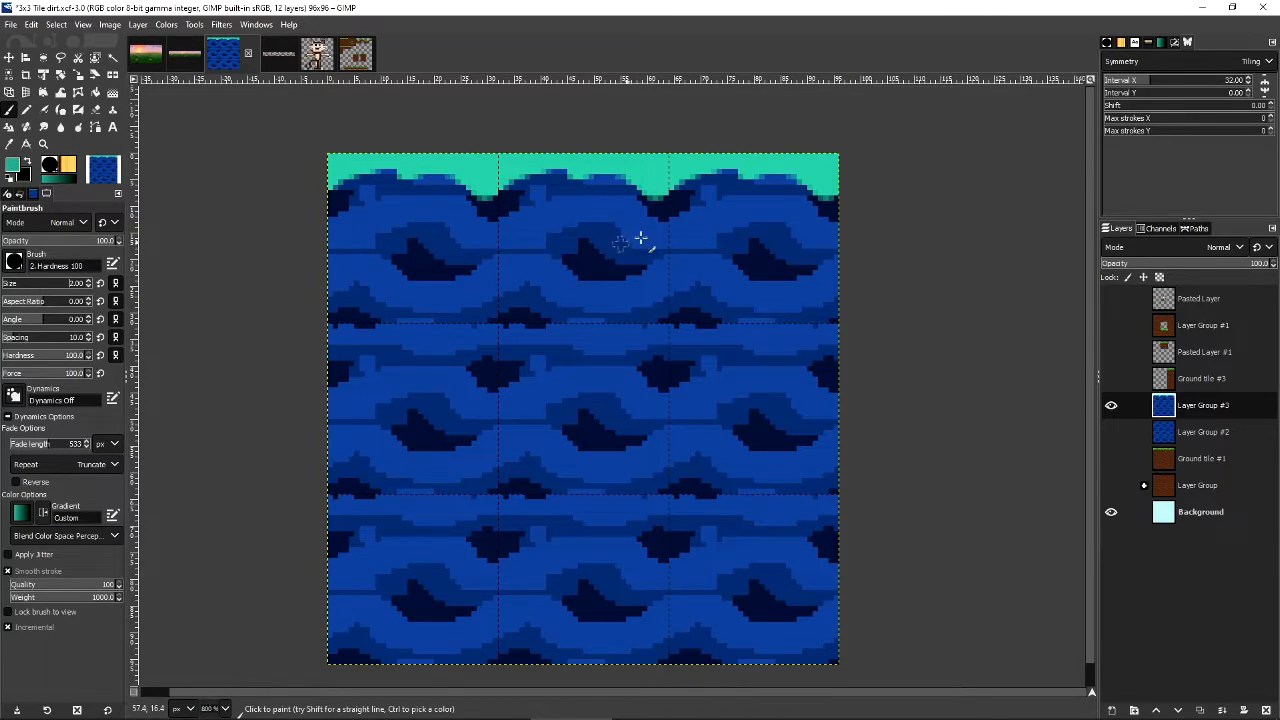
# Shade the upper part of the teal band with the darker teal using the Pencil at size 2.
pyautogui.press('n')
pyautogui.click(874, 214)
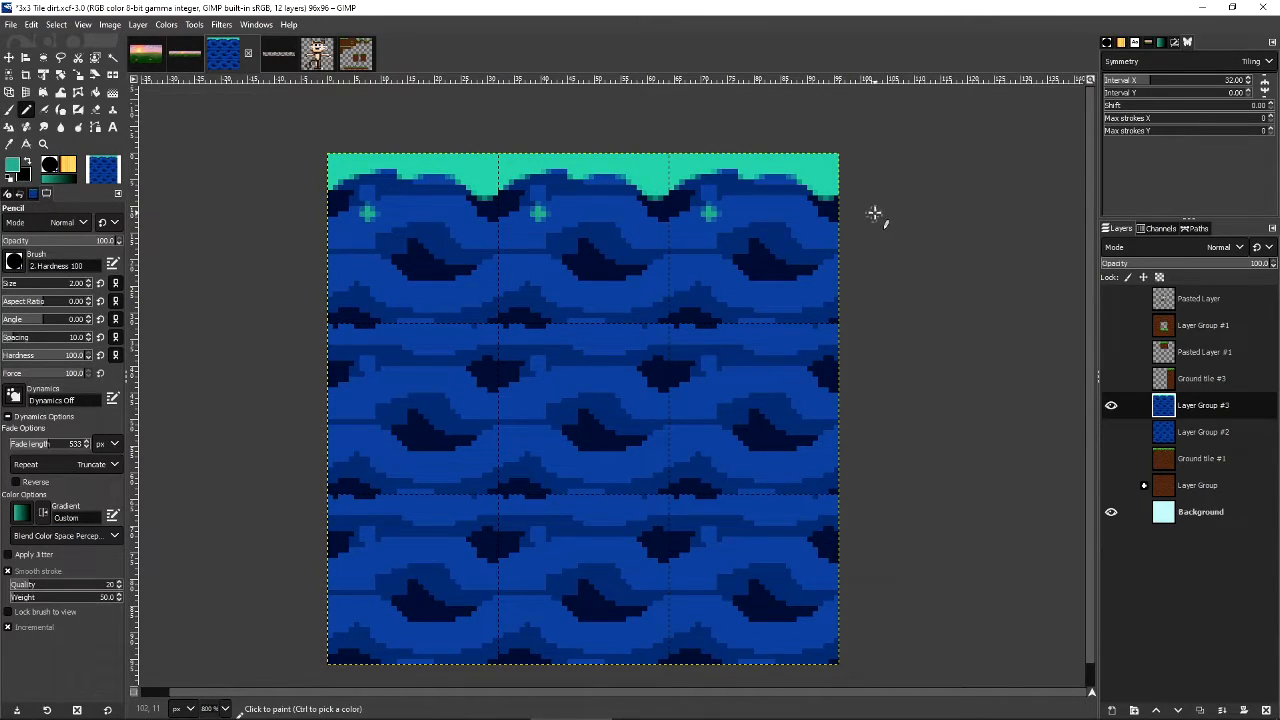
pyautogui.hotkey('ctrl', 'z')
pyautogui.click(845, 171)
pyautogui.moveTo(843, 161)
pyautogui.mouseDown()
pyautogui.moveTo(810, 148)
pyautogui.moveTo(851, 177)
pyautogui.moveTo(767, 160)
pyautogui.mouseUp()
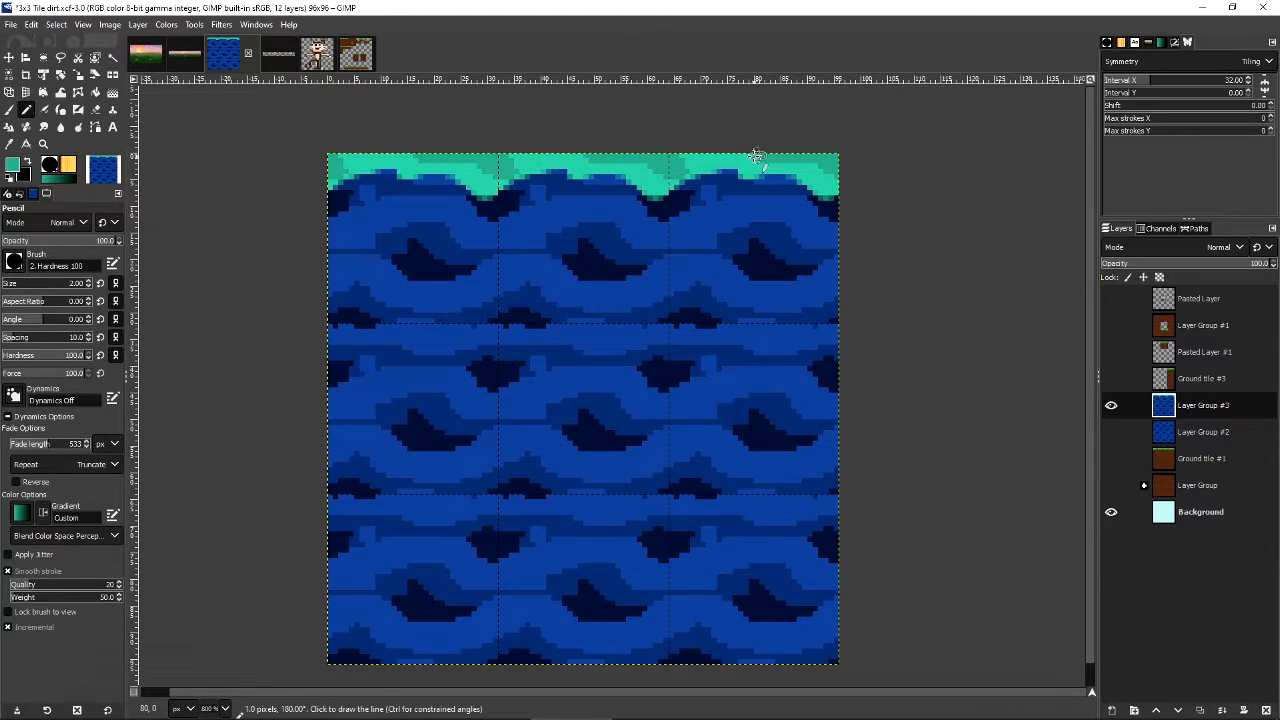
pyautogui.keyDown('shift'); pyautogui.click(655, 157); pyautogui.keyUp('shift')
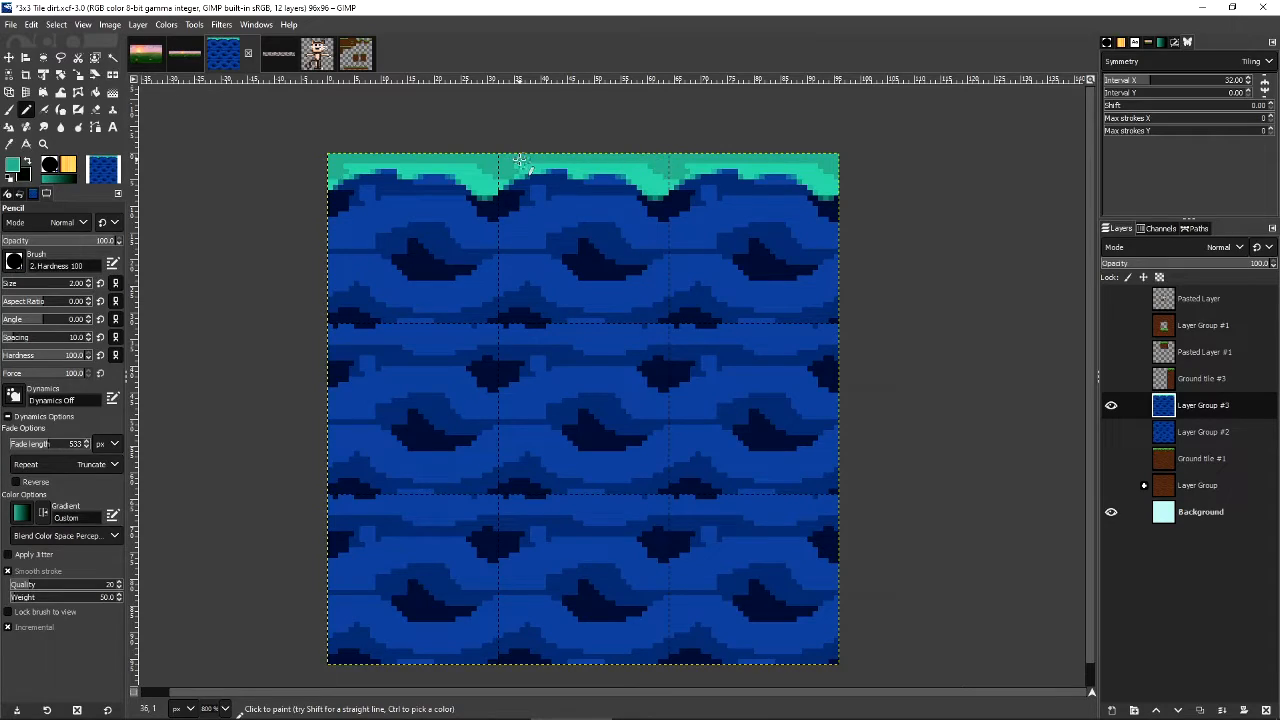
pyautogui.moveTo(496, 165)
pyautogui.mouseDown()
pyautogui.moveTo(457, 157)
pyautogui.moveTo(486, 171)
pyautogui.moveTo(510, 160)
pyautogui.mouseUp()
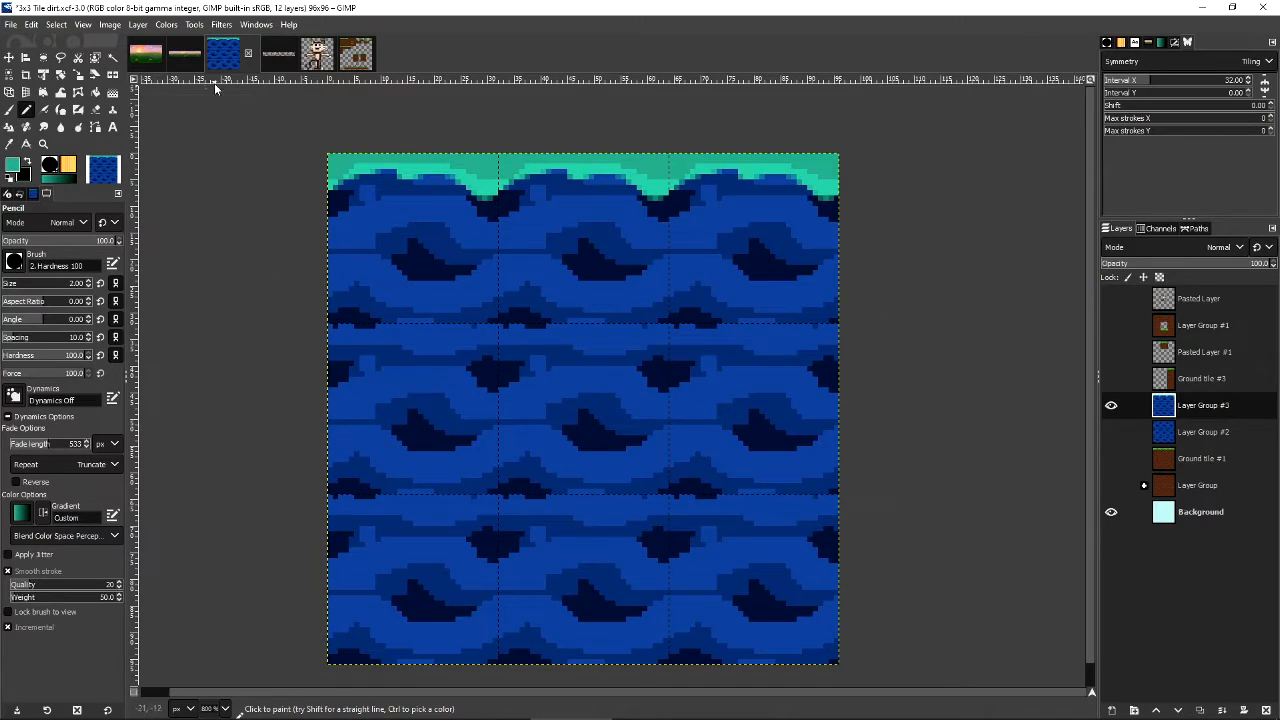
# Examine the grass-topped ground, platform and slope tiles in the Tileset sprites image, and return to the 3x3 tile image.
pyautogui.click(325, 52)
pyautogui.click(368, 60)
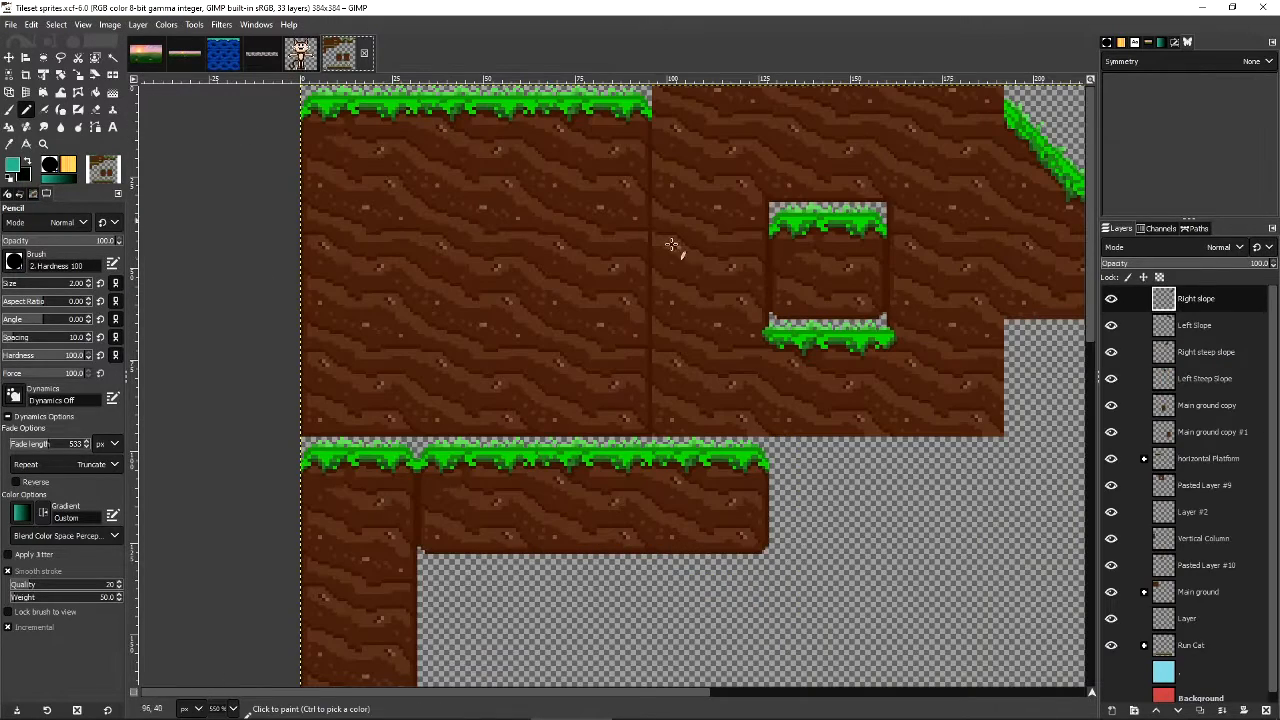
pyautogui.hscroll(6, 571, 257)
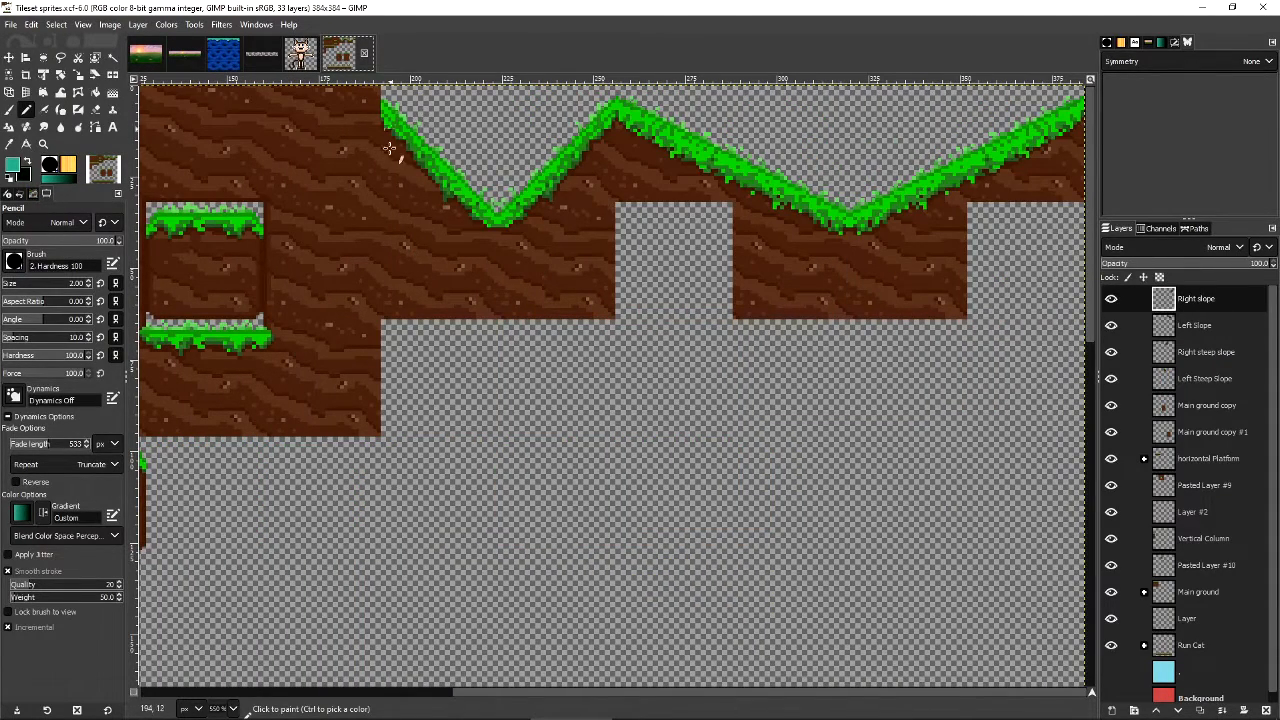
pyautogui.hscroll(-5, 390, 125)
pyautogui.click(224, 53)
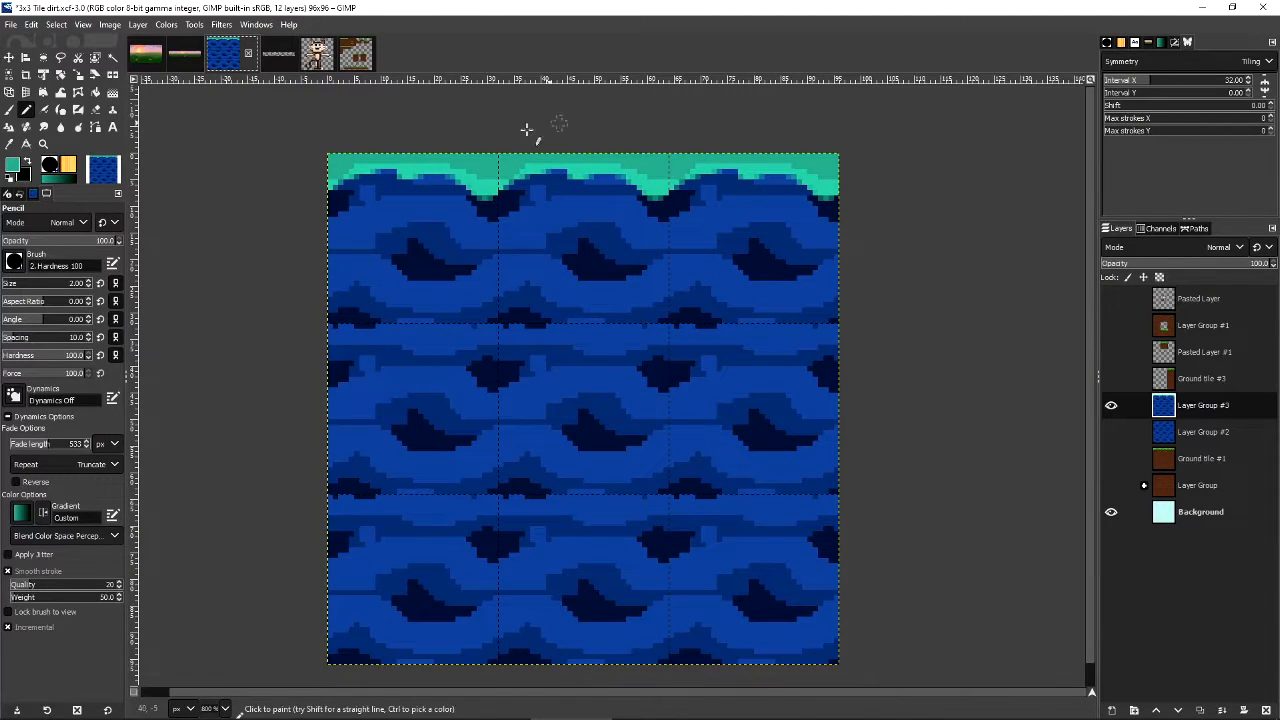
pyautogui.click(355, 58)
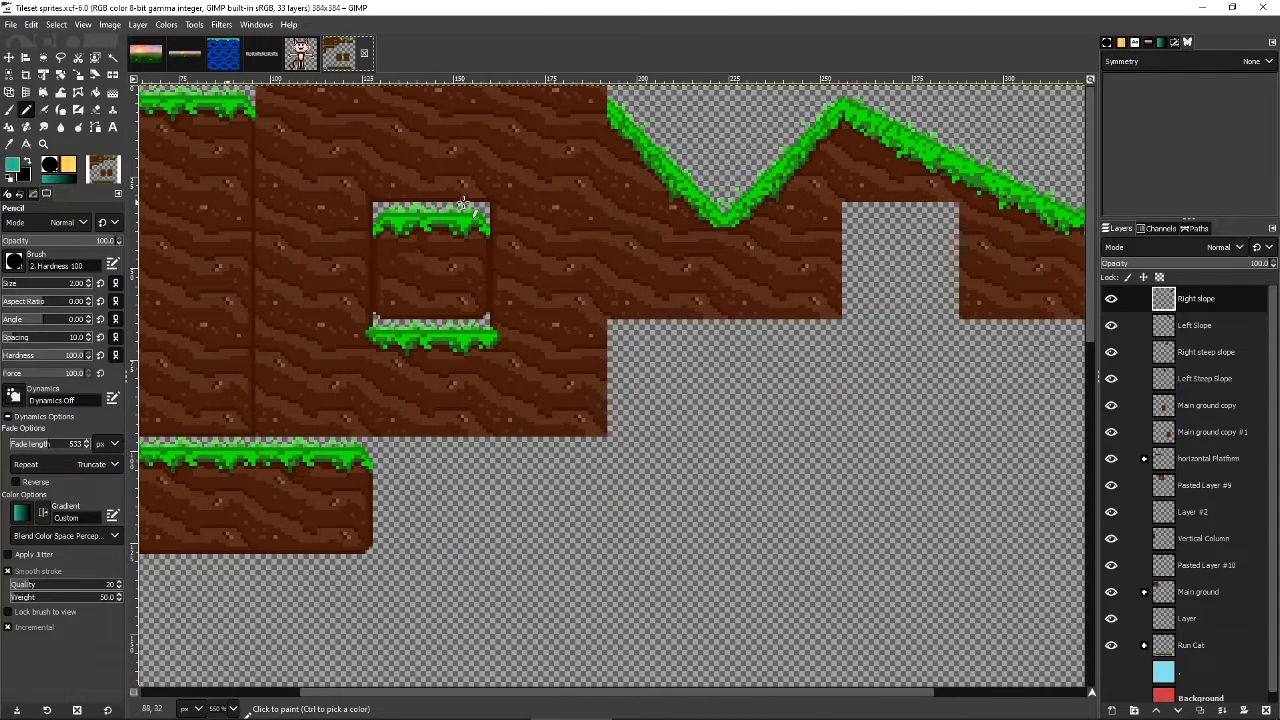
pyautogui.hscroll(4, 600, 300)
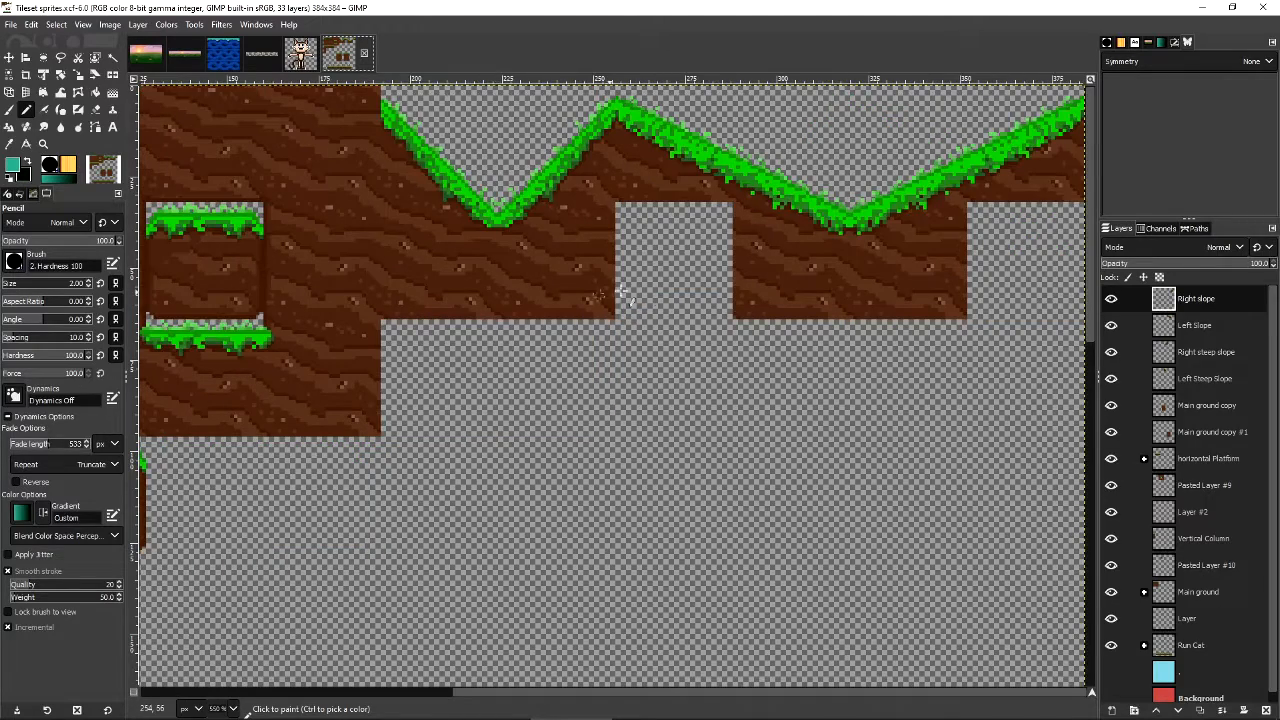
pyautogui.scroll(-1, 671, 282)
pyautogui.scroll(-3, 540, 310)
pyautogui.scroll(2, 560, 308)
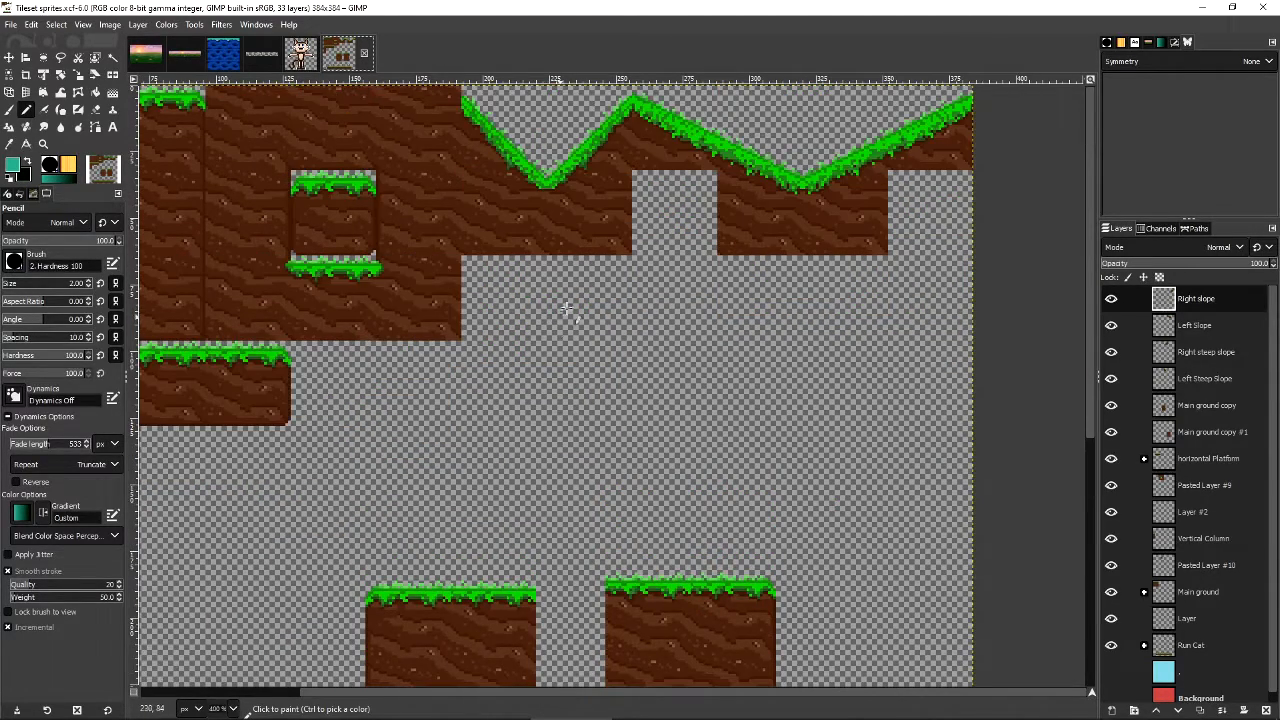
pyautogui.hscroll(-4, 560, 270)
pyautogui.click(238, 54)
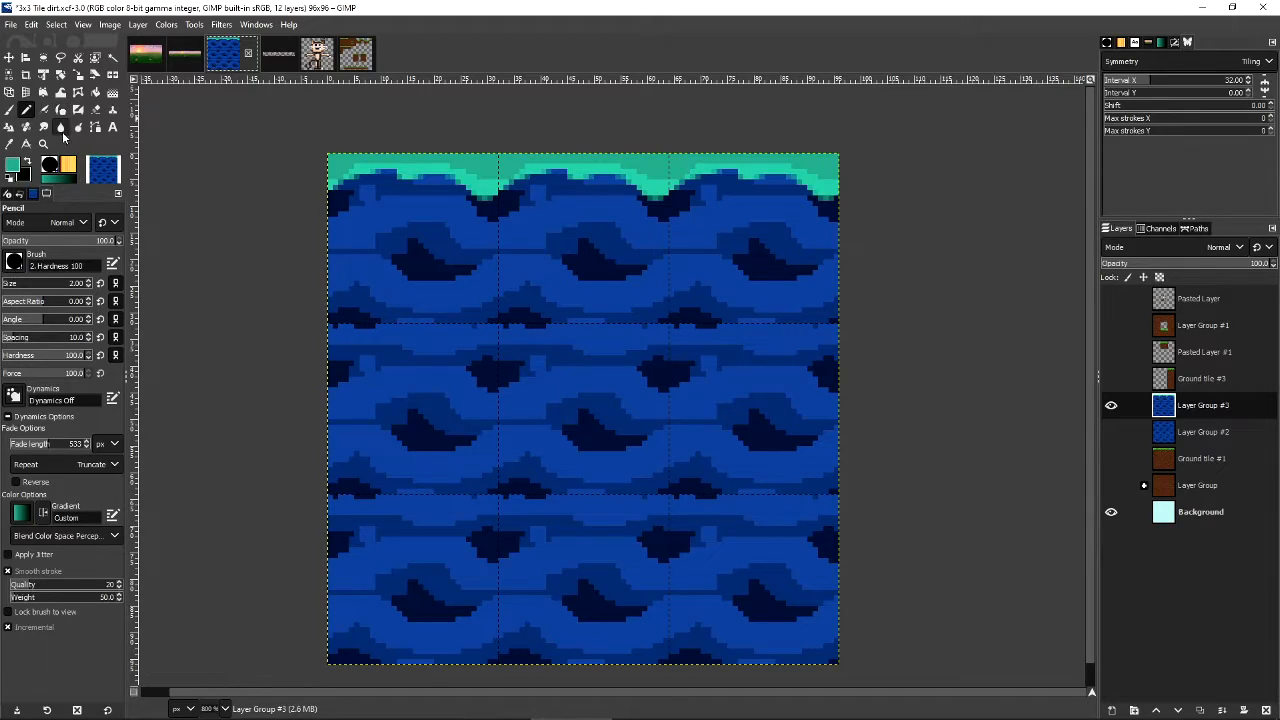
# Examine the layers of the Cat Background Forrest SINGLE image by toggling their visibility off and on.
pyautogui.click(145, 55)
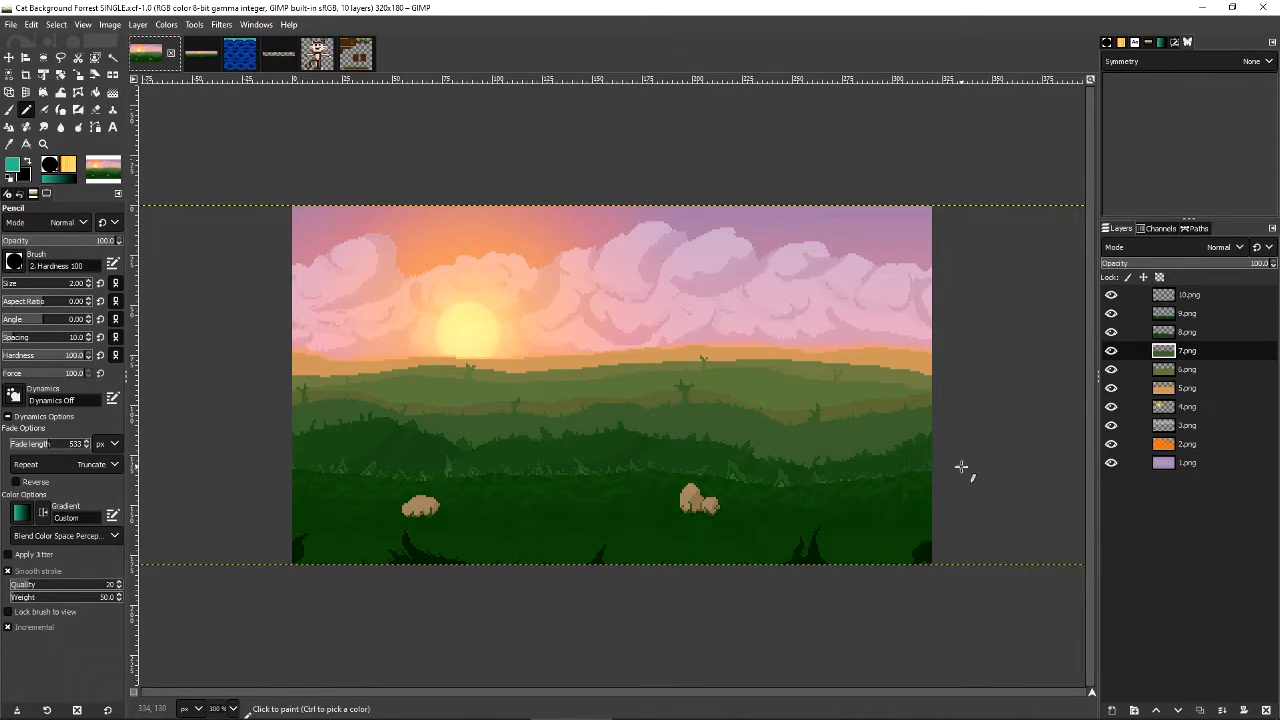
pyautogui.moveTo(1111, 294); pyautogui.dragTo(1116, 376)
pyautogui.click(1112, 389)
pyautogui.click(1112, 408)
pyautogui.click(1112, 427)
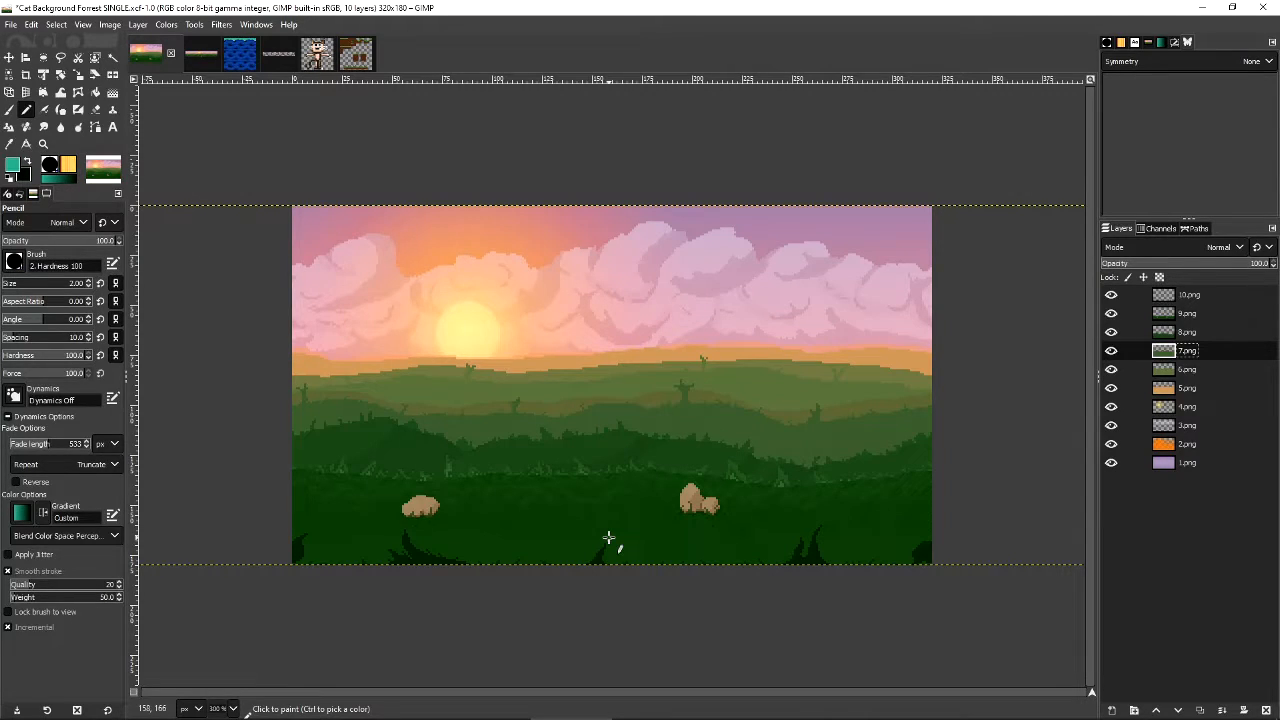
pyautogui.click(1111, 313)
pyautogui.click(1111, 294)
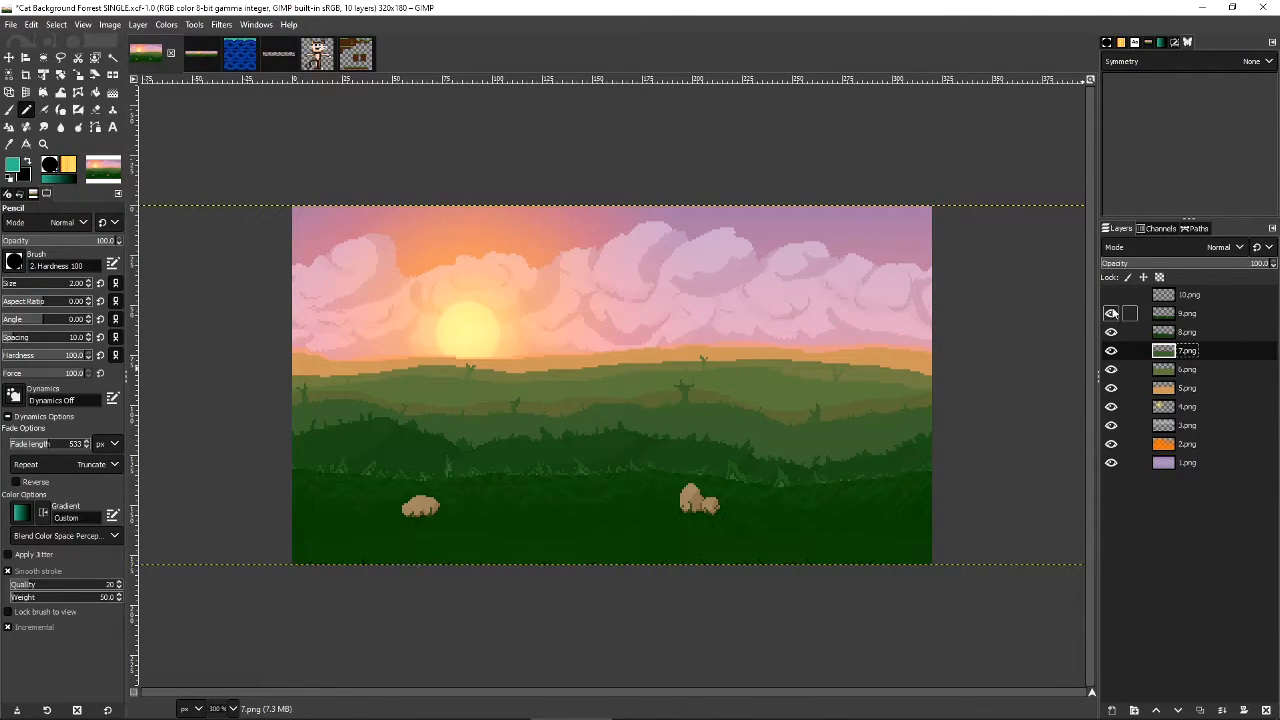
pyautogui.click(1109, 296)
pyautogui.click(1111, 313)
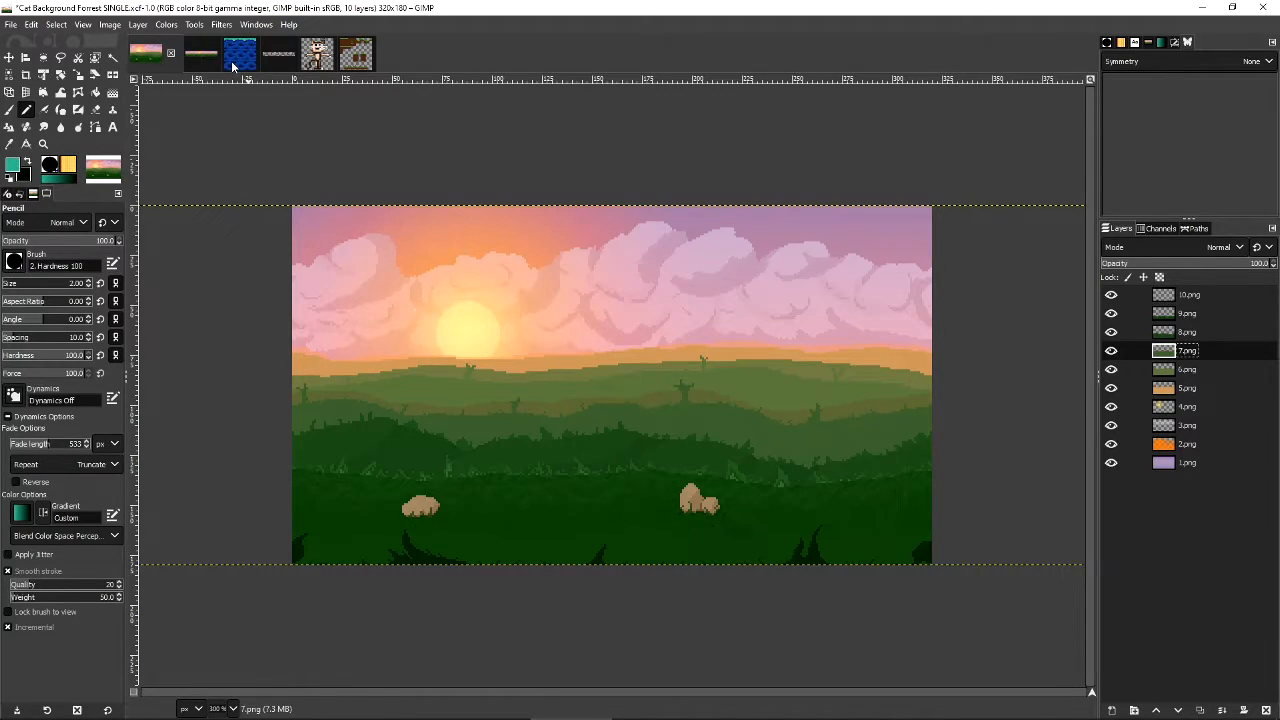
# Check the pixel size of layer 1.png in the single forest background with Scale Layer, and cancel without scaling.
pyautogui.click(200, 52)
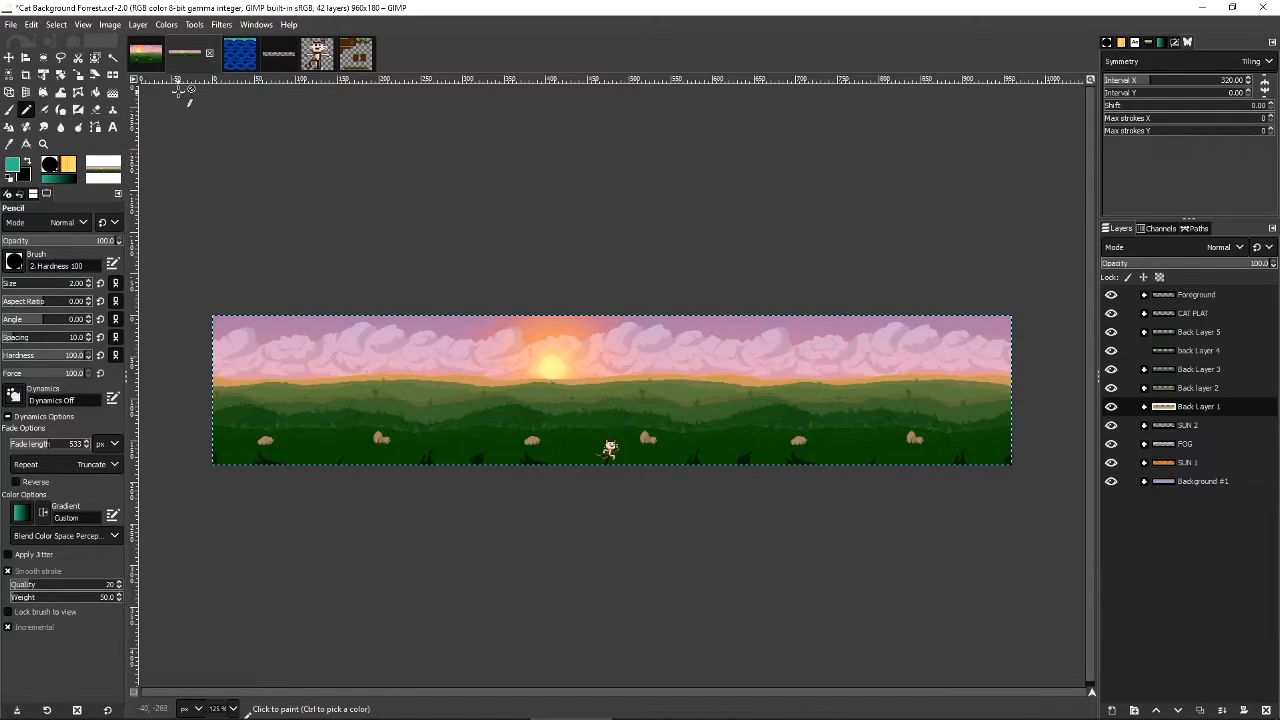
pyautogui.click(146, 54)
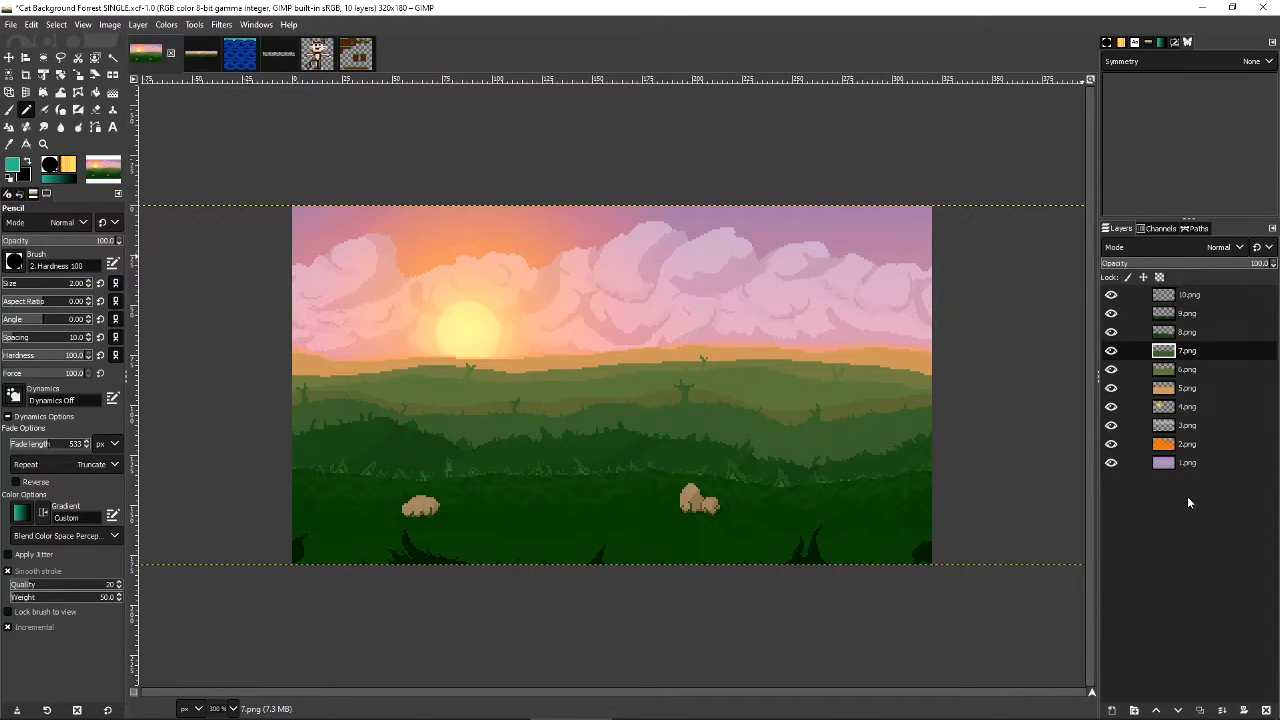
pyautogui.click(1177, 463)
pyautogui.rightClick(1177, 465)
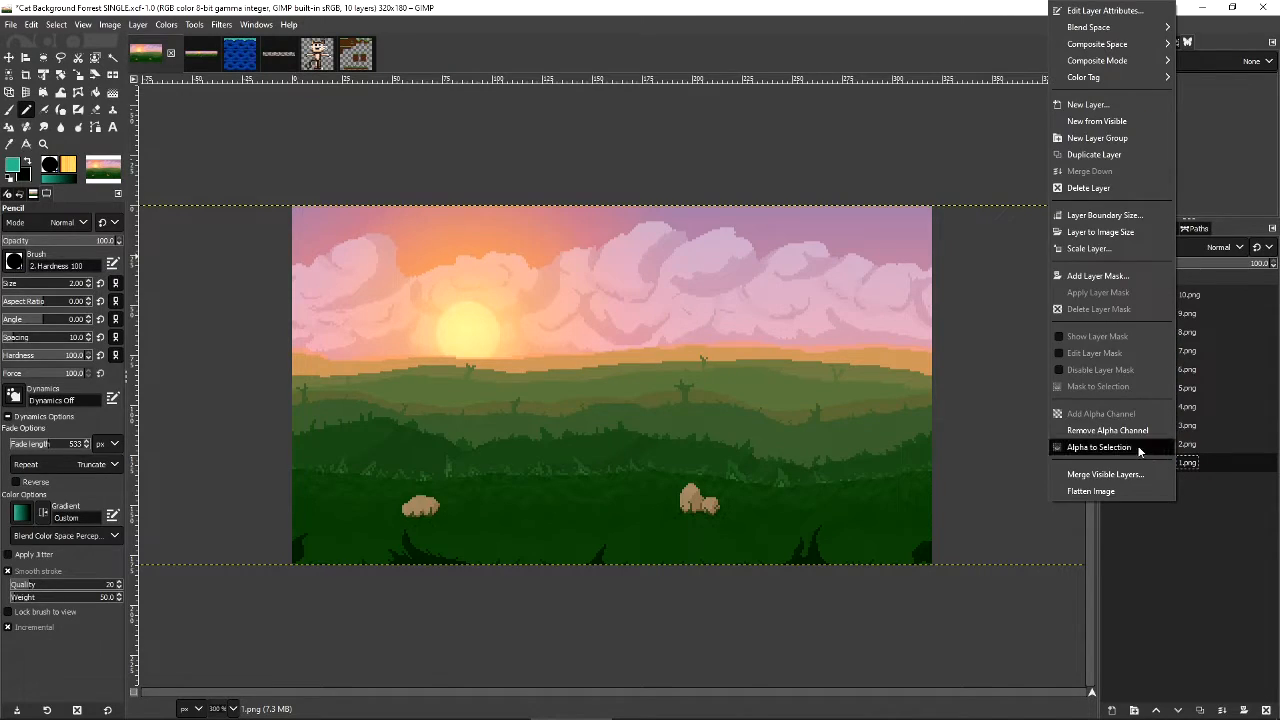
pyautogui.click(1095, 249)
pyautogui.moveTo(1065, 167); pyautogui.dragTo(684, 308)
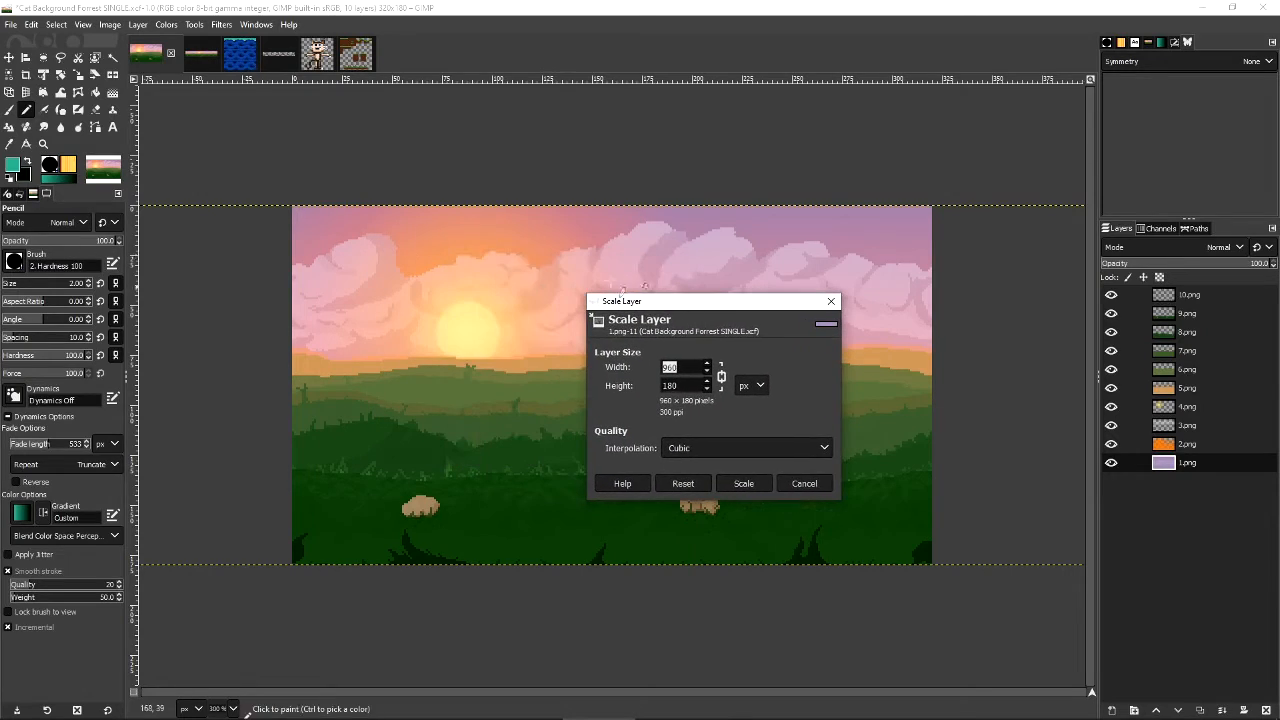
pyautogui.click(1203, 460)
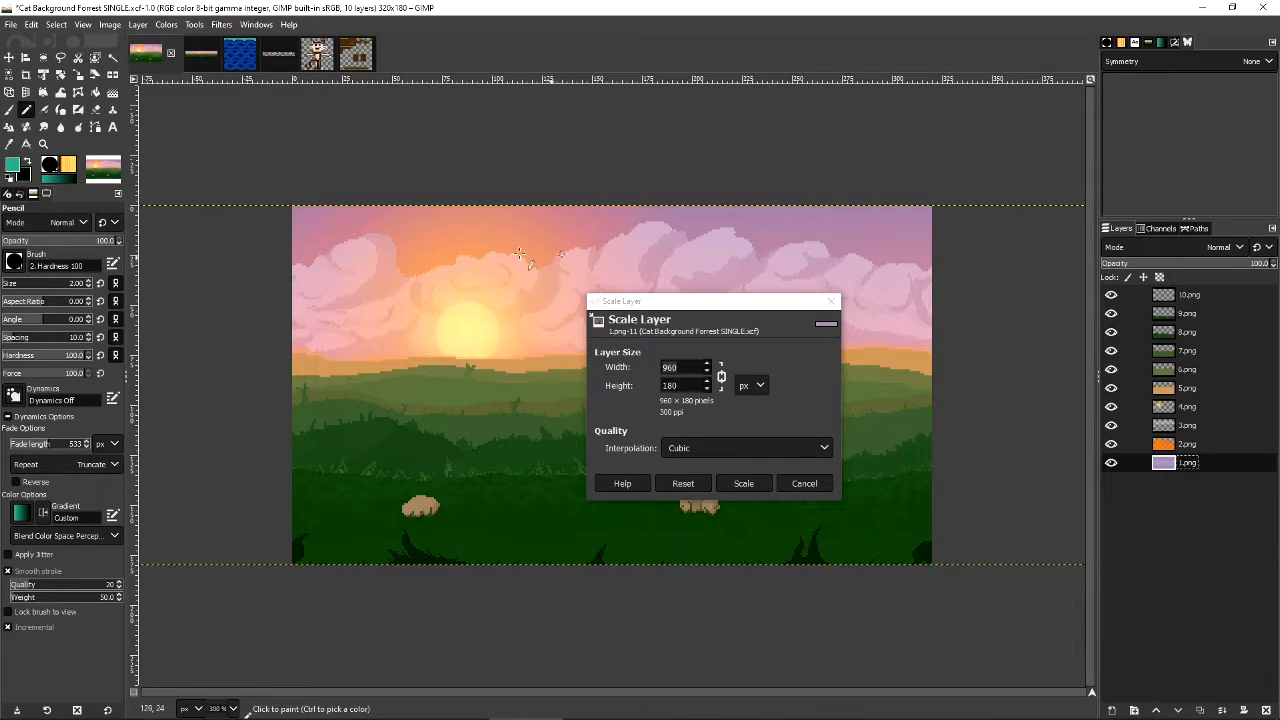
pyautogui.click(830, 486)
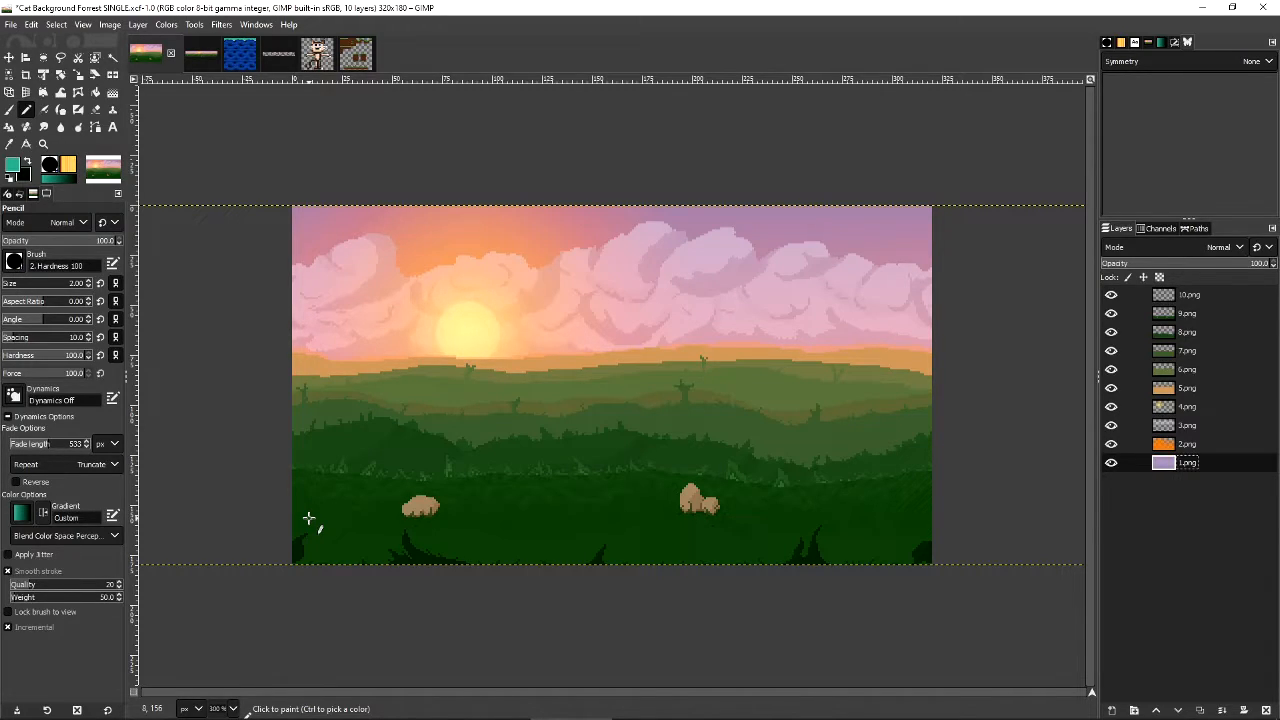
# Switch to the browser to view AdamCYounis's YouTube videos page, and return to GIMP.
pyautogui.moveTo(430, 718)
pyautogui.click(330, 711)
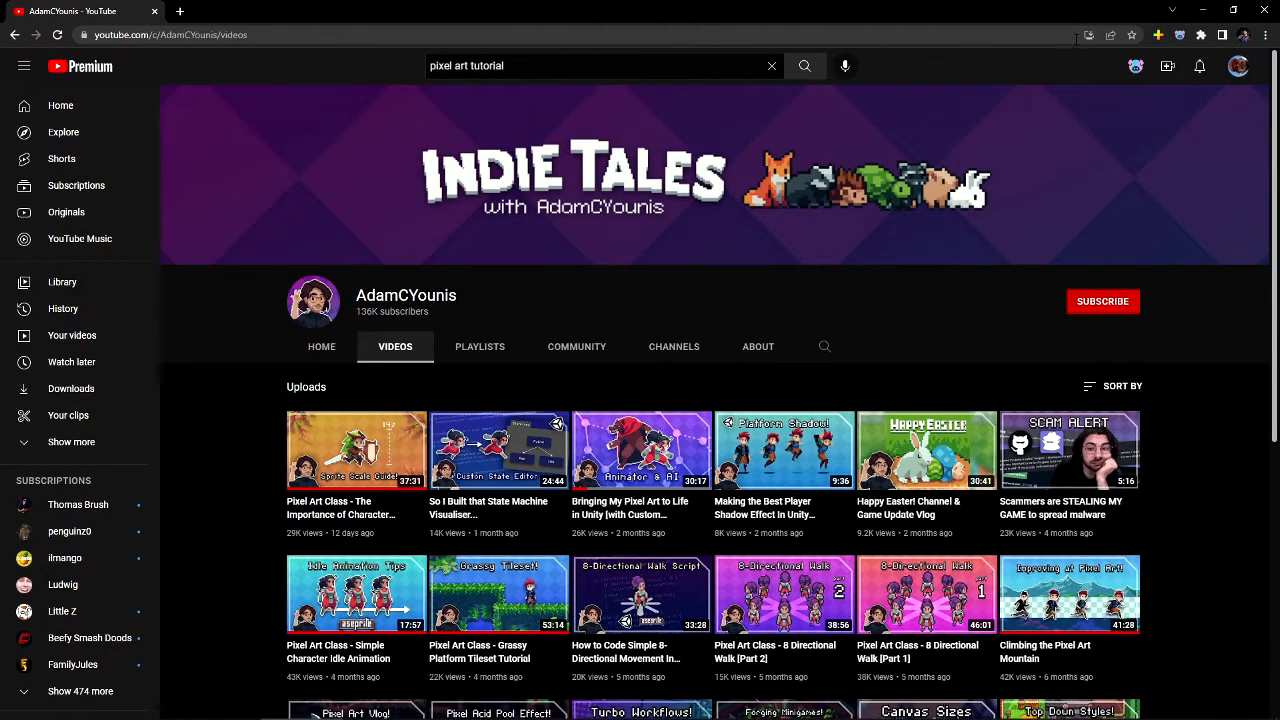
pyautogui.click(1212, 15)
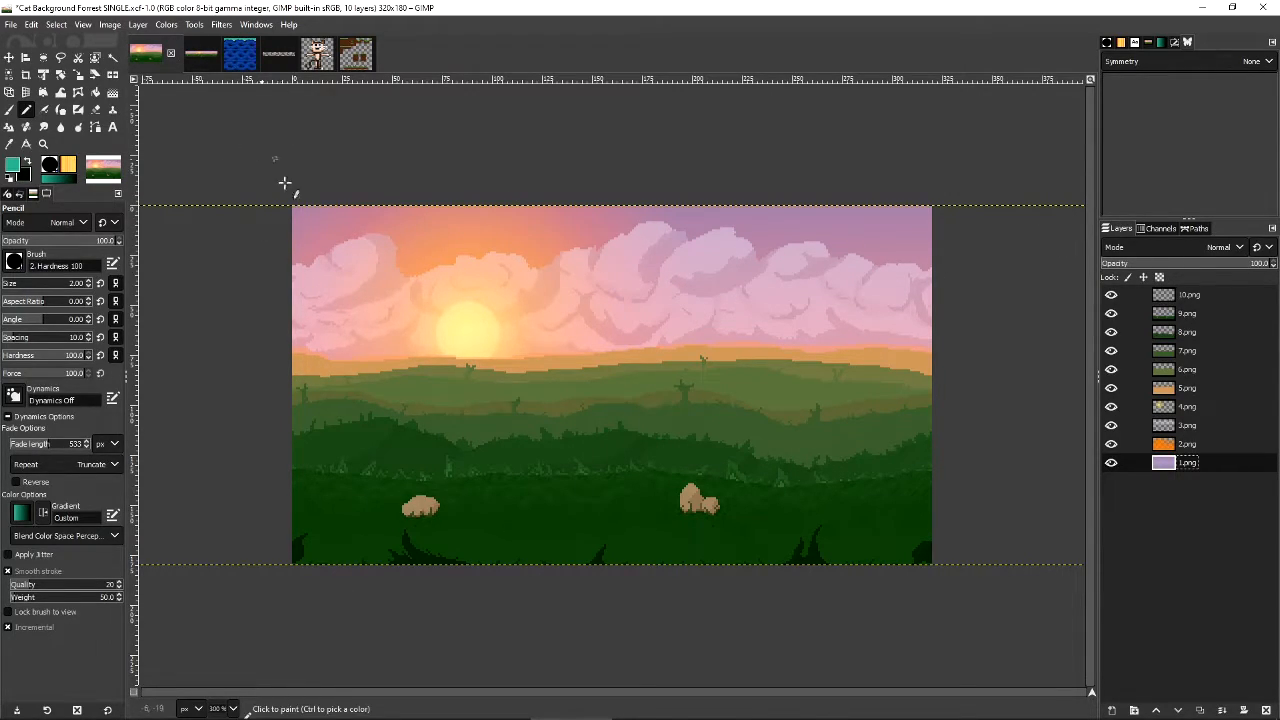
# Show the grid on the wide Cat Background Forrest image.
pyautogui.click(201, 53)
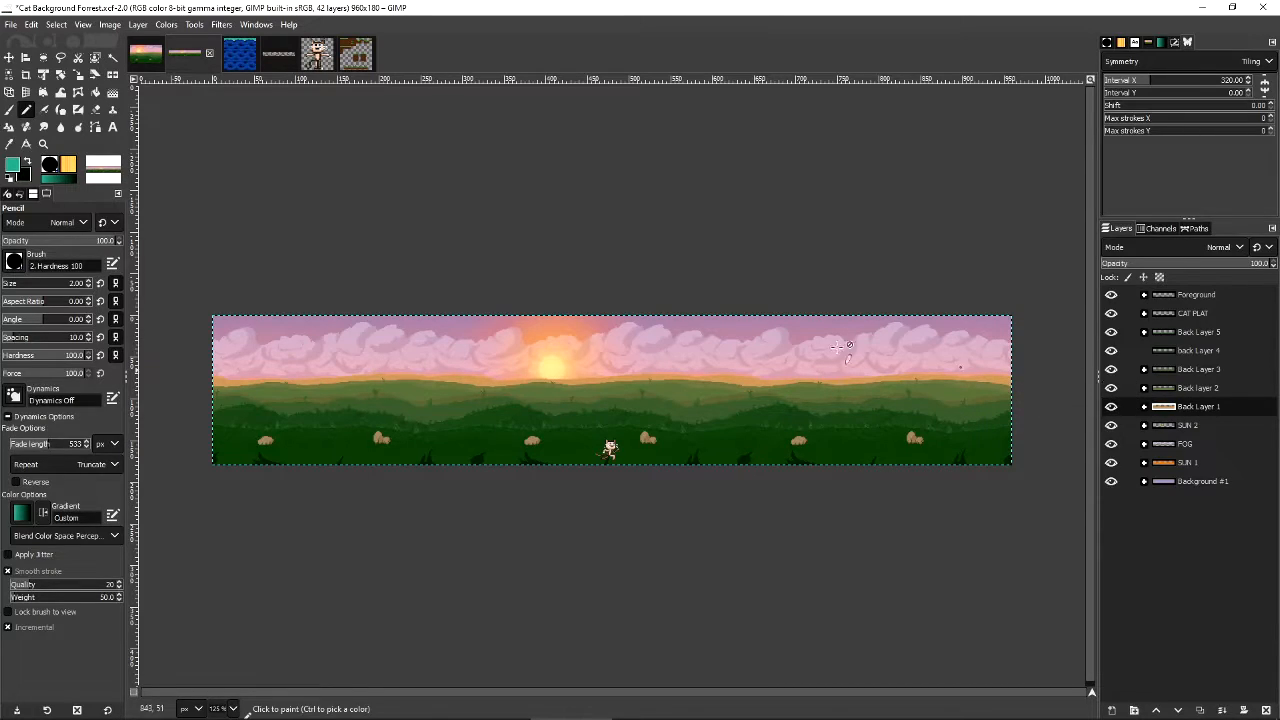
pyautogui.click(83, 25)
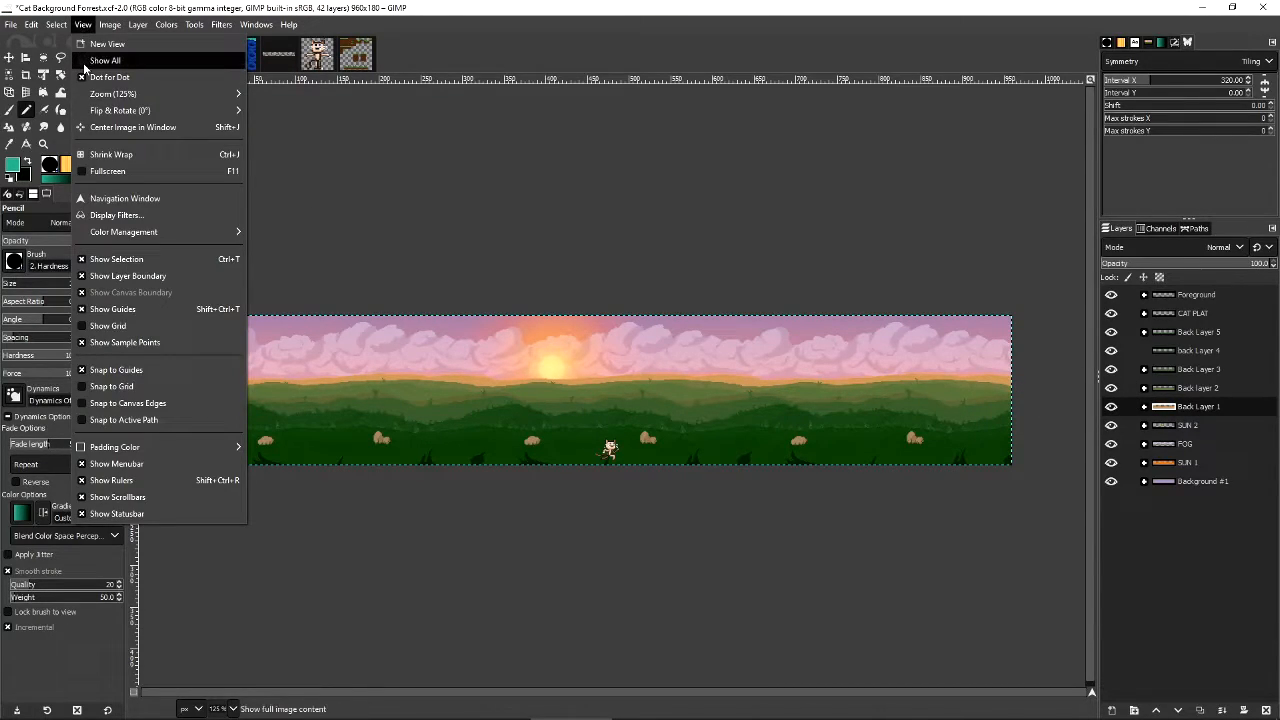
pyautogui.click(108, 325)
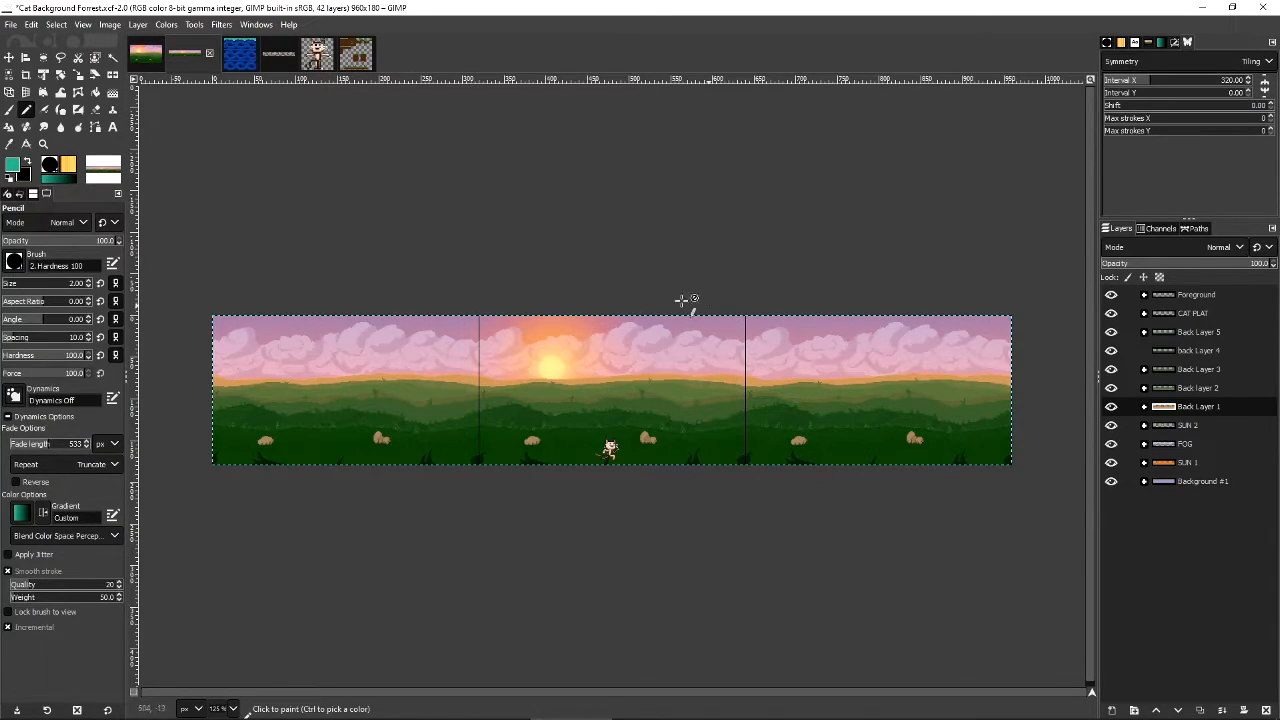
# Examine layers 2.png, 10.png and 1.png in the Cat Background Forrest SINGLE image.
pyautogui.click(151, 56)
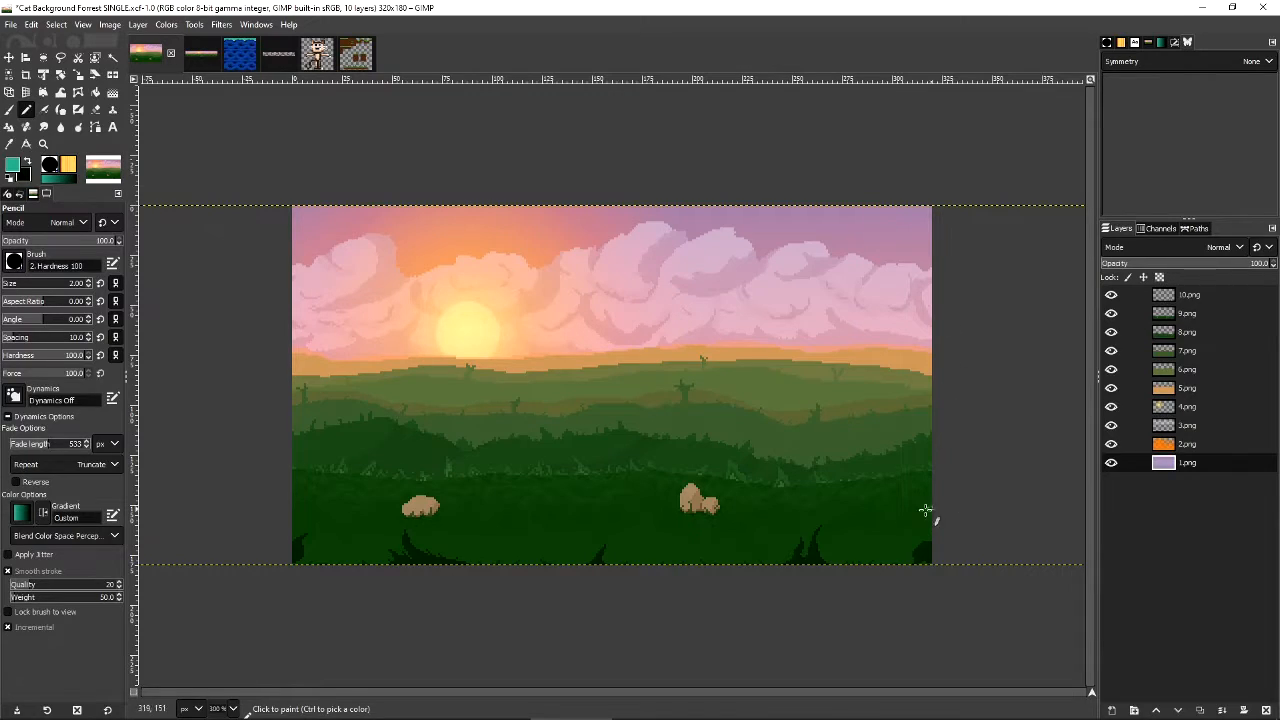
pyautogui.click(1212, 444)
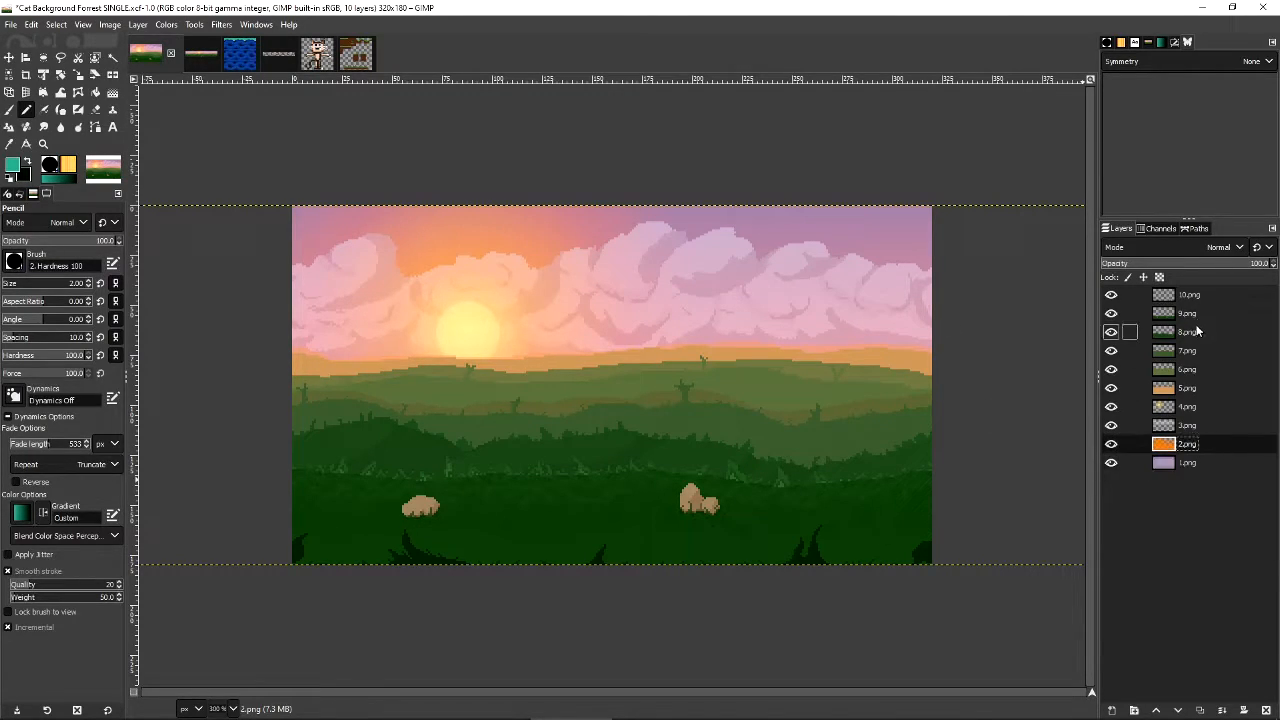
pyautogui.click(1199, 295)
pyautogui.click(1188, 465)
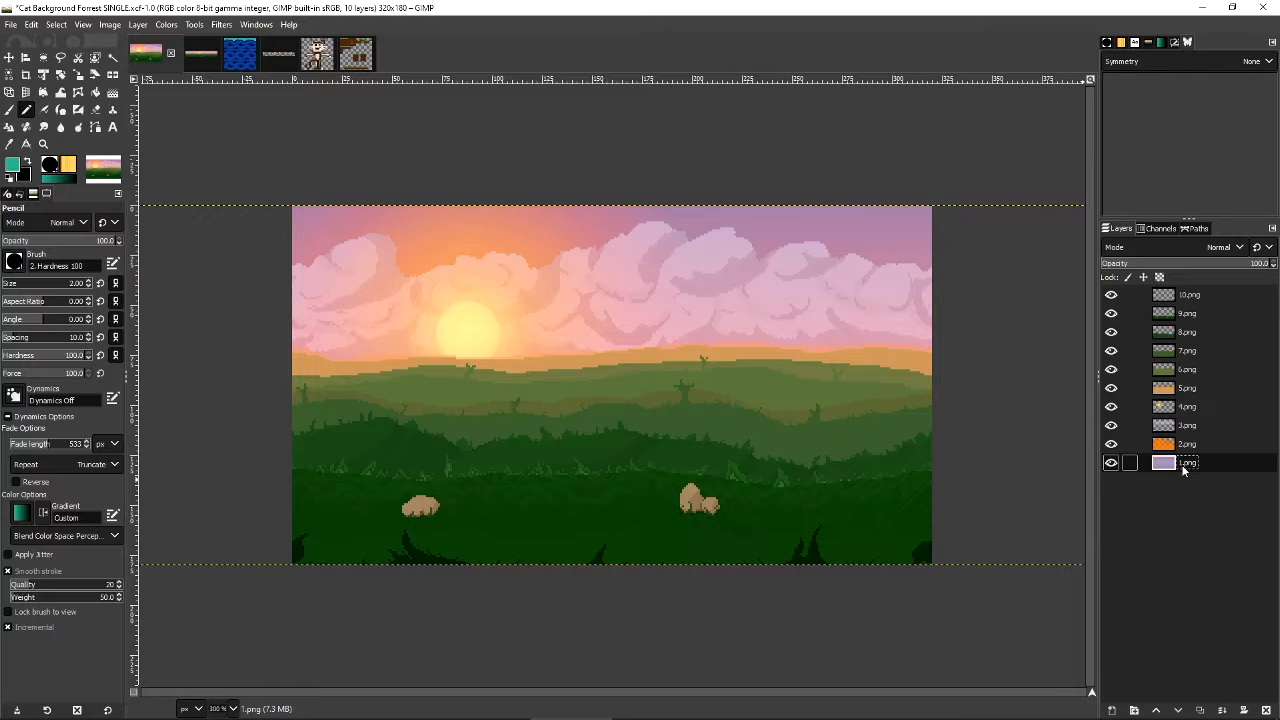
# Examine the SUN 1, FOG, SUN 2, Back Layer 5 and Foreground layers of the wide forest background, toggling FOG and SUN 2 visibility.
pyautogui.click(202, 54)
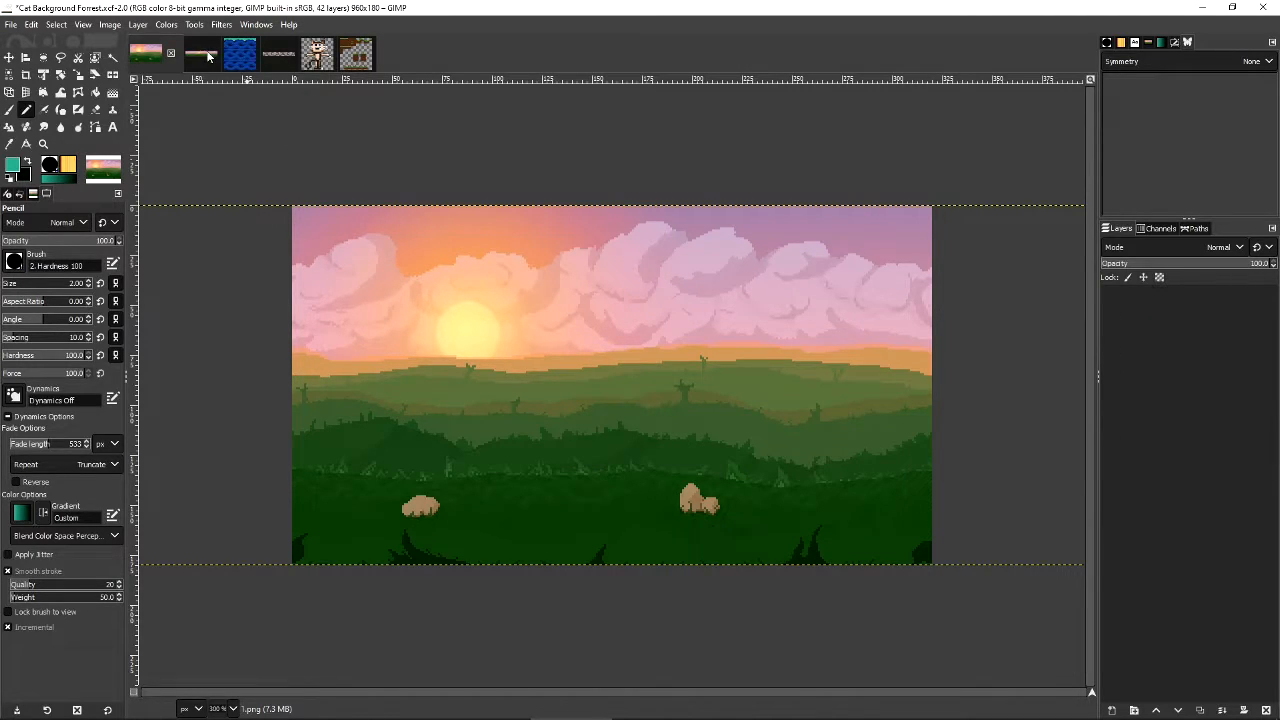
pyautogui.click(1177, 462)
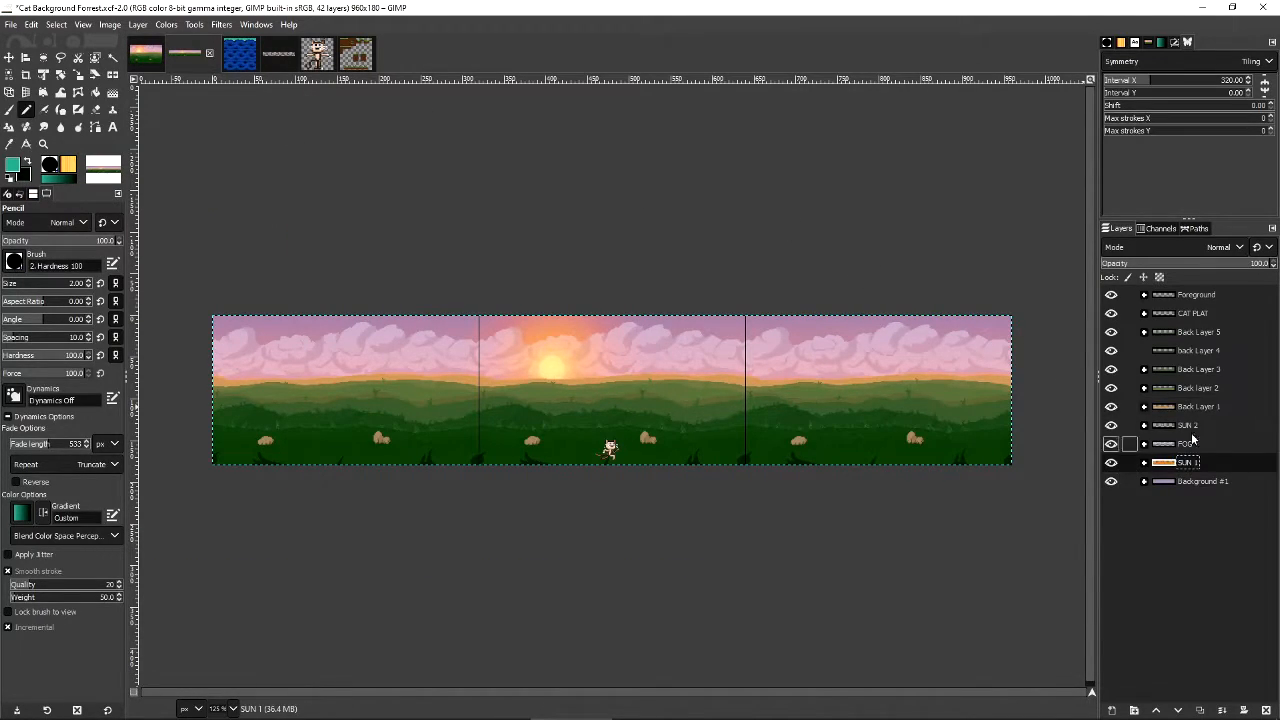
pyautogui.click(1112, 444)
pyautogui.click(1112, 444)
pyautogui.click(1112, 444)
pyautogui.click(1114, 446)
pyautogui.click(1114, 427)
pyautogui.click(1114, 427)
pyautogui.click(1180, 332)
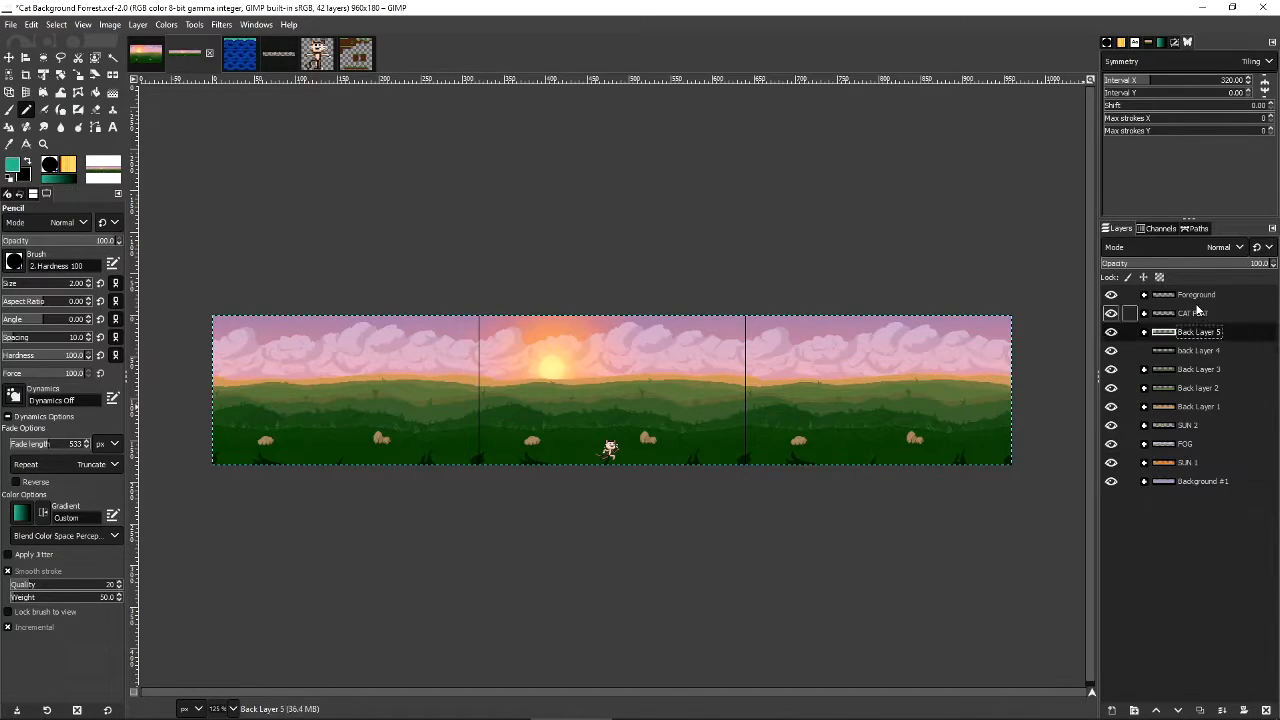
pyautogui.click(1180, 295)
pyautogui.scroll(3, 602, 412)
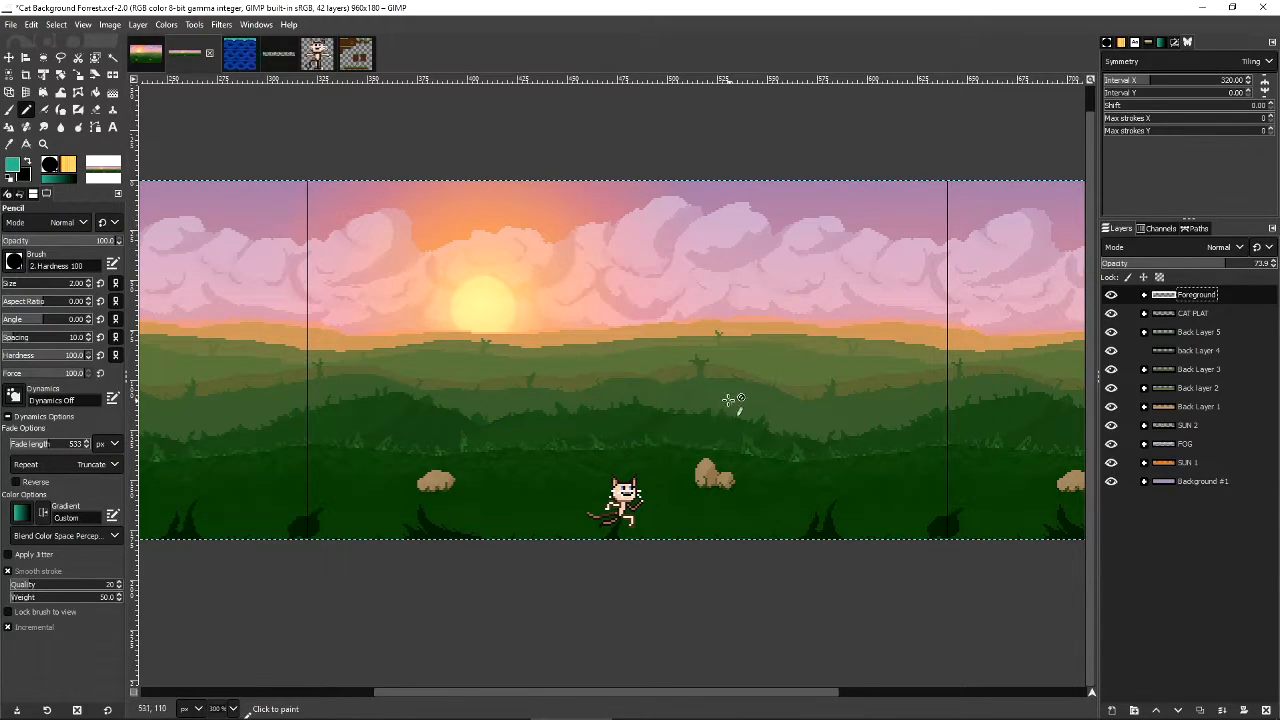
# Switch from the forest background to the Tileset sprites image and examine its ground, slope and platform tiles.
pyautogui.scroll(1, 736, 404)
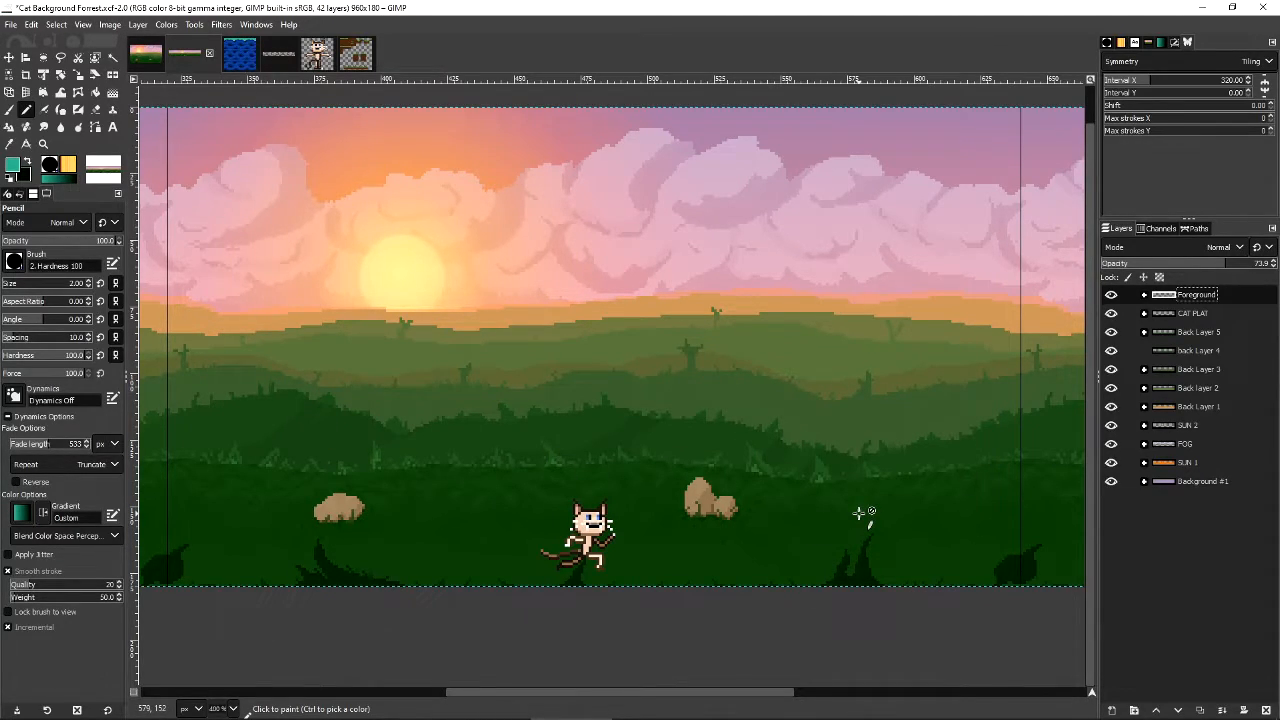
pyautogui.keyDown('ctrl'); pyautogui.scroll(-1, 673, 355); pyautogui.keyUp('ctrl')
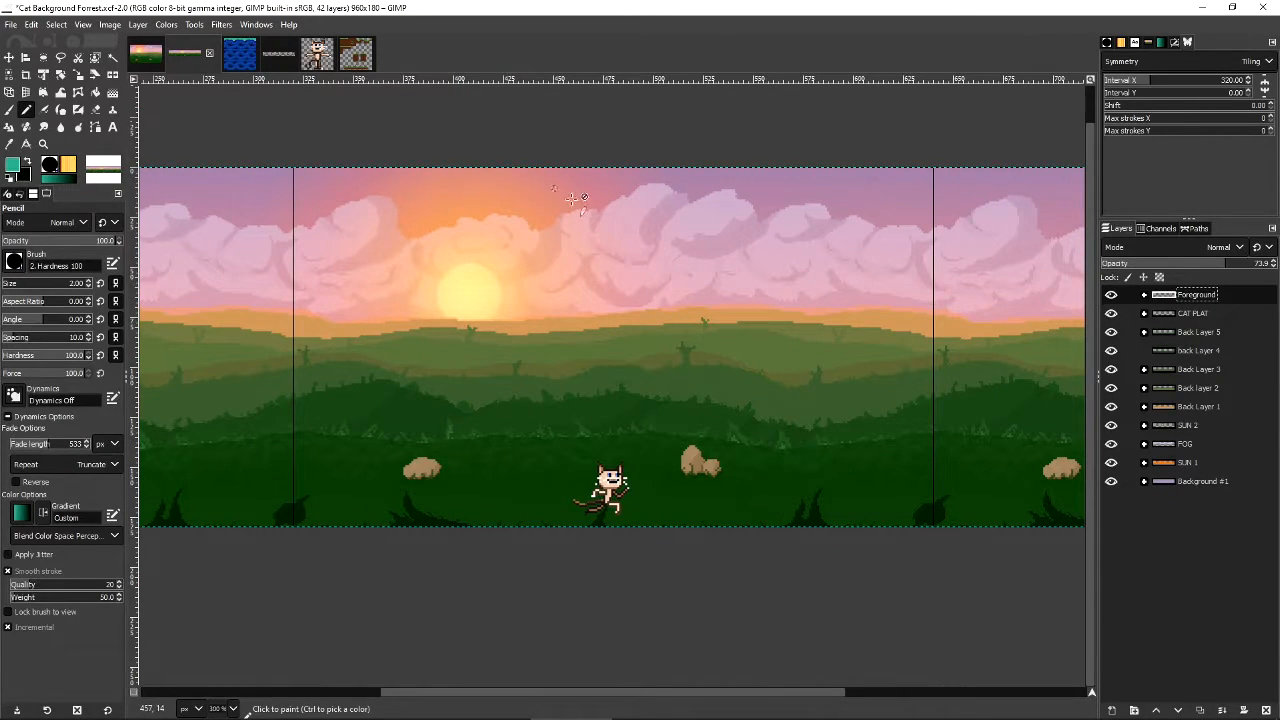
pyautogui.click(355, 58)
pyautogui.keyDown('ctrl'); pyautogui.scroll(-1, 690, 270); pyautogui.keyUp('ctrl')
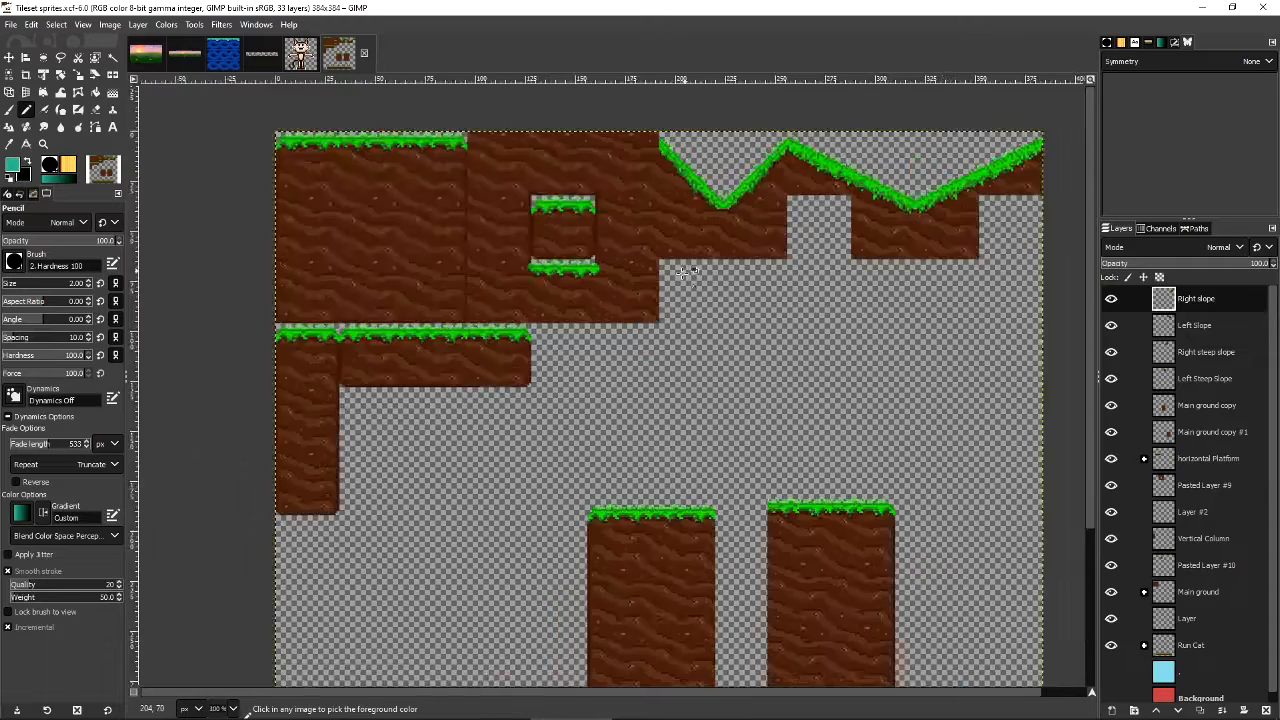
pyautogui.keyDown('ctrl'); pyautogui.scroll(-1, 690, 270); pyautogui.keyUp('ctrl')
pyautogui.keyDown('ctrl'); pyautogui.scroll(1, 692, 385); pyautogui.keyUp('ctrl')
pyautogui.keyDown('ctrl'); pyautogui.scroll(-1, 697, 393); pyautogui.keyUp('ctrl')
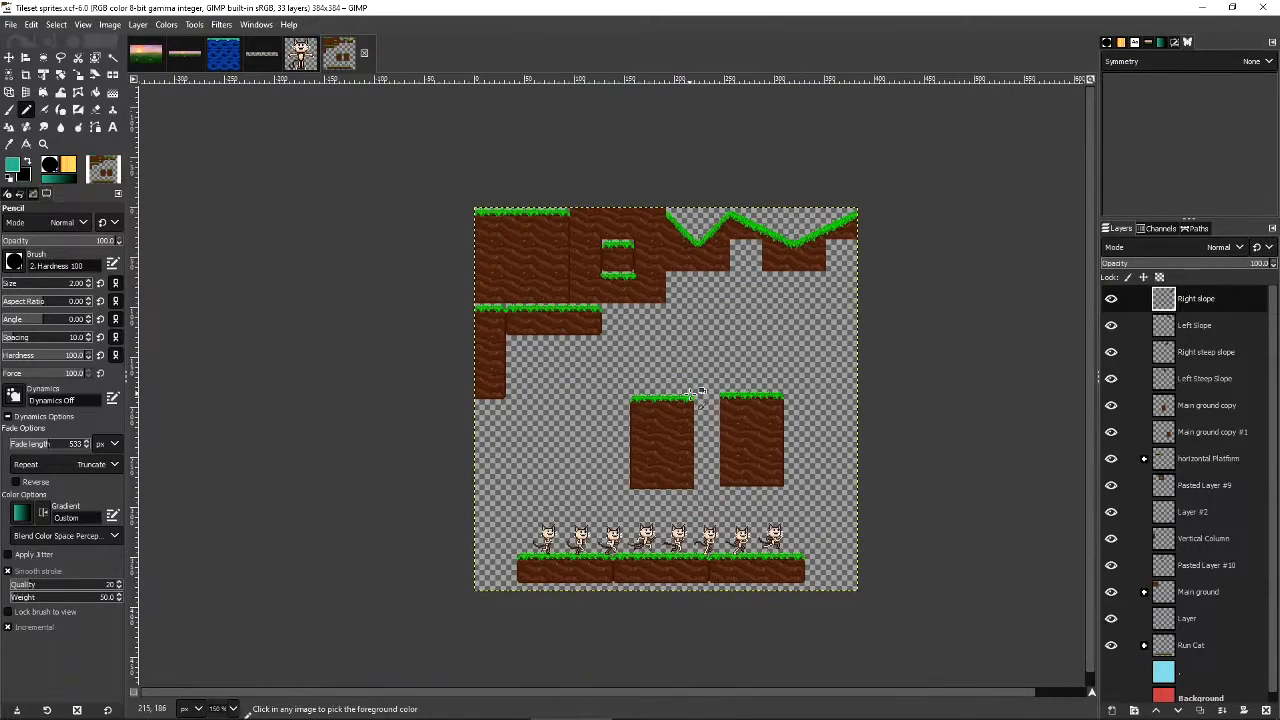
pyautogui.keyDown('ctrl'); pyautogui.scroll(1, 650, 425); pyautogui.keyUp('ctrl')
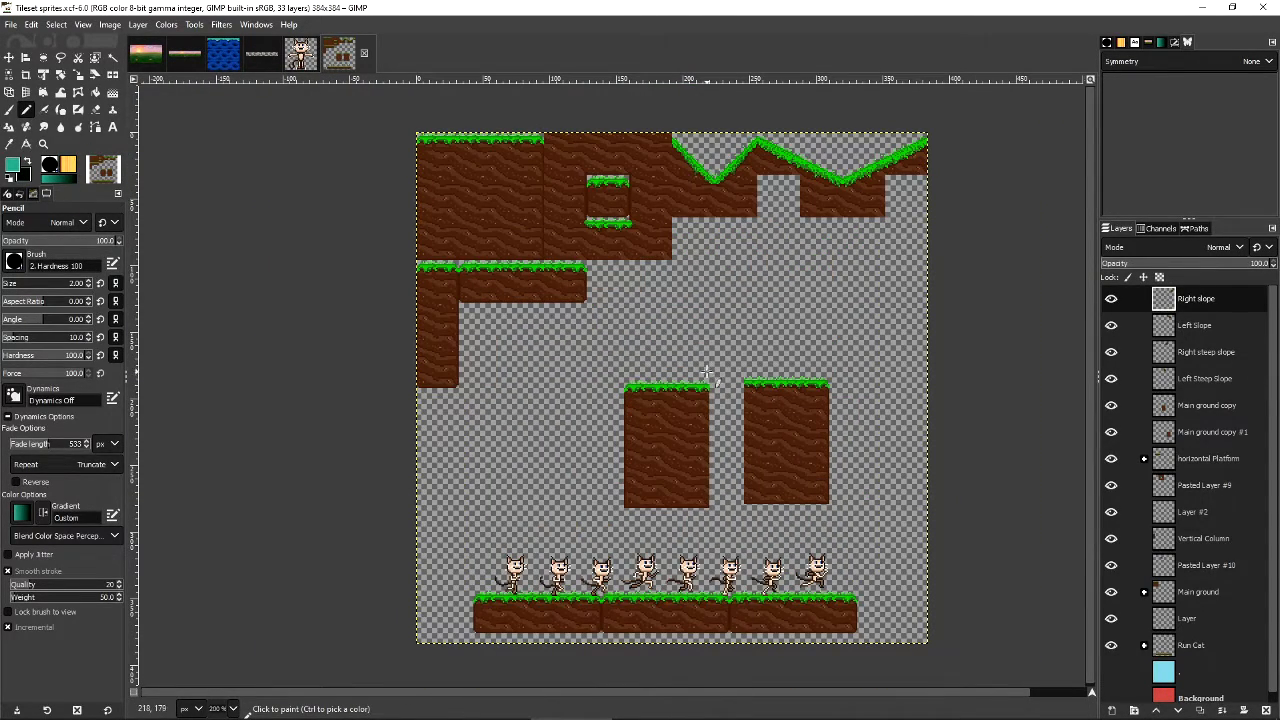
pyautogui.hscroll(1, 687, 402)
pyautogui.scroll(-1, 674, 406)
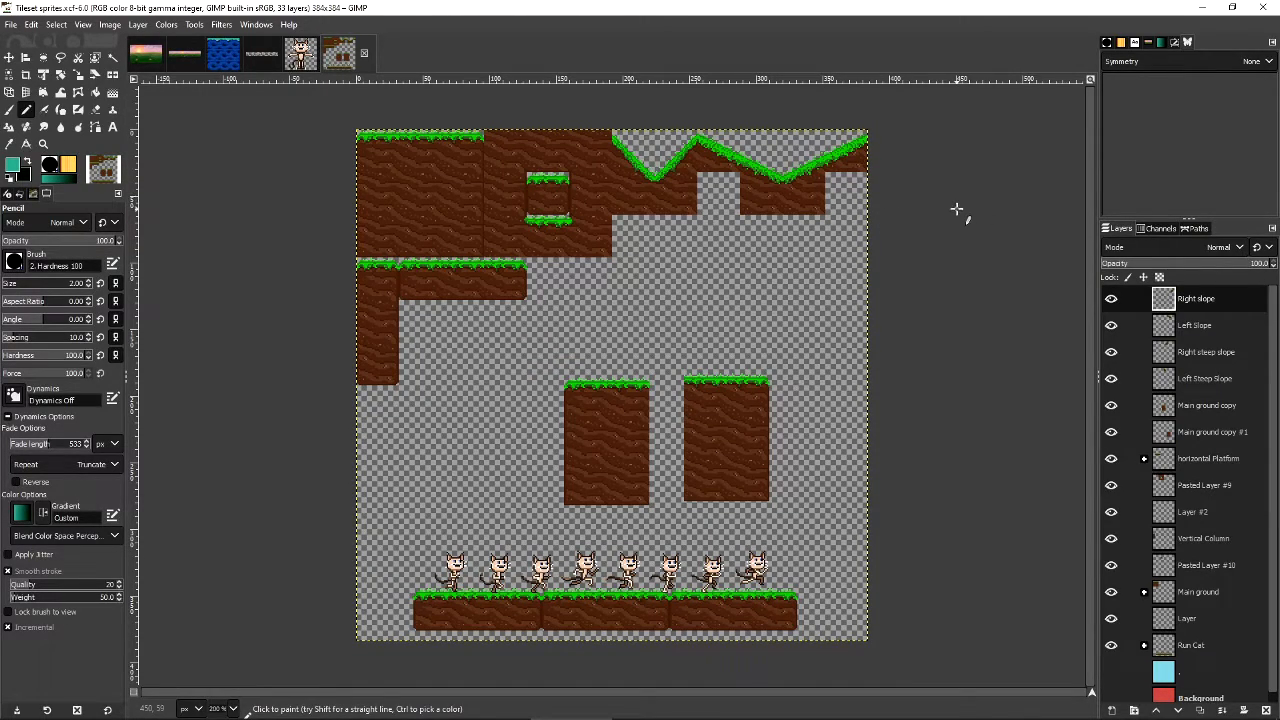
# Glance at the Standing Cat image, return to Tileset sprites, and view the Cat 2d folder in File Explorer.
pyautogui.click(301, 53)
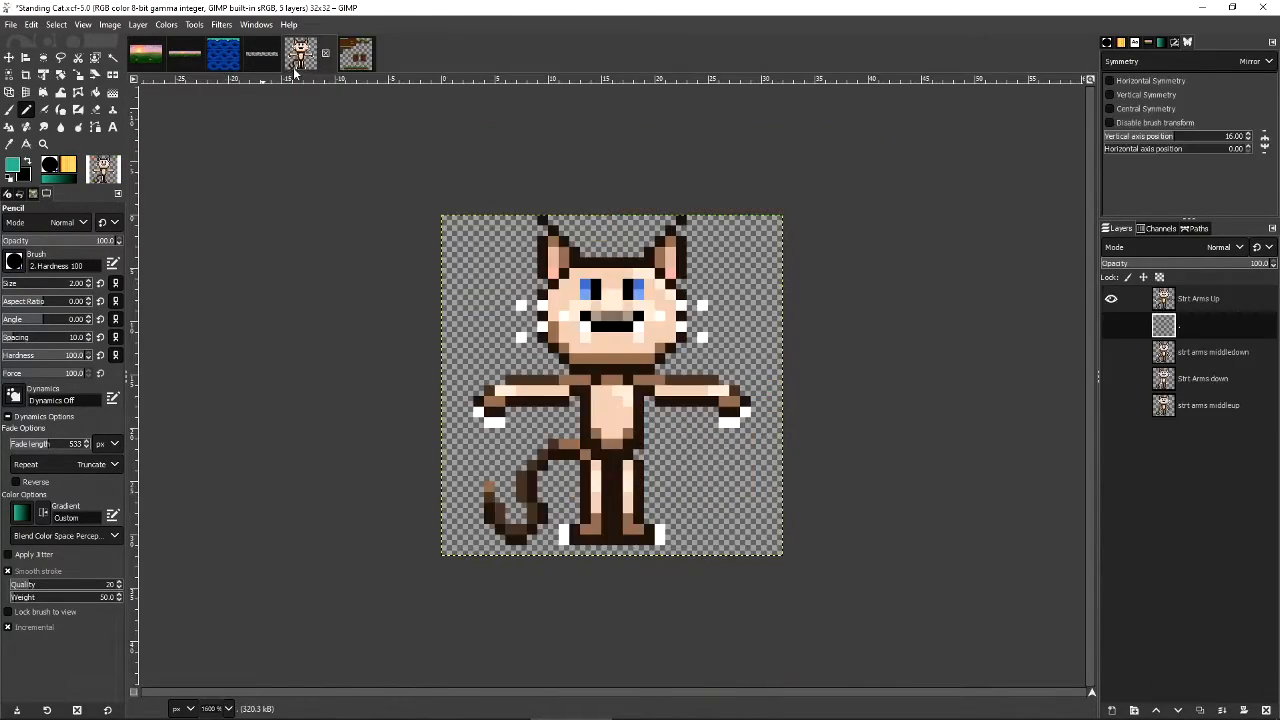
pyautogui.click(340, 53)
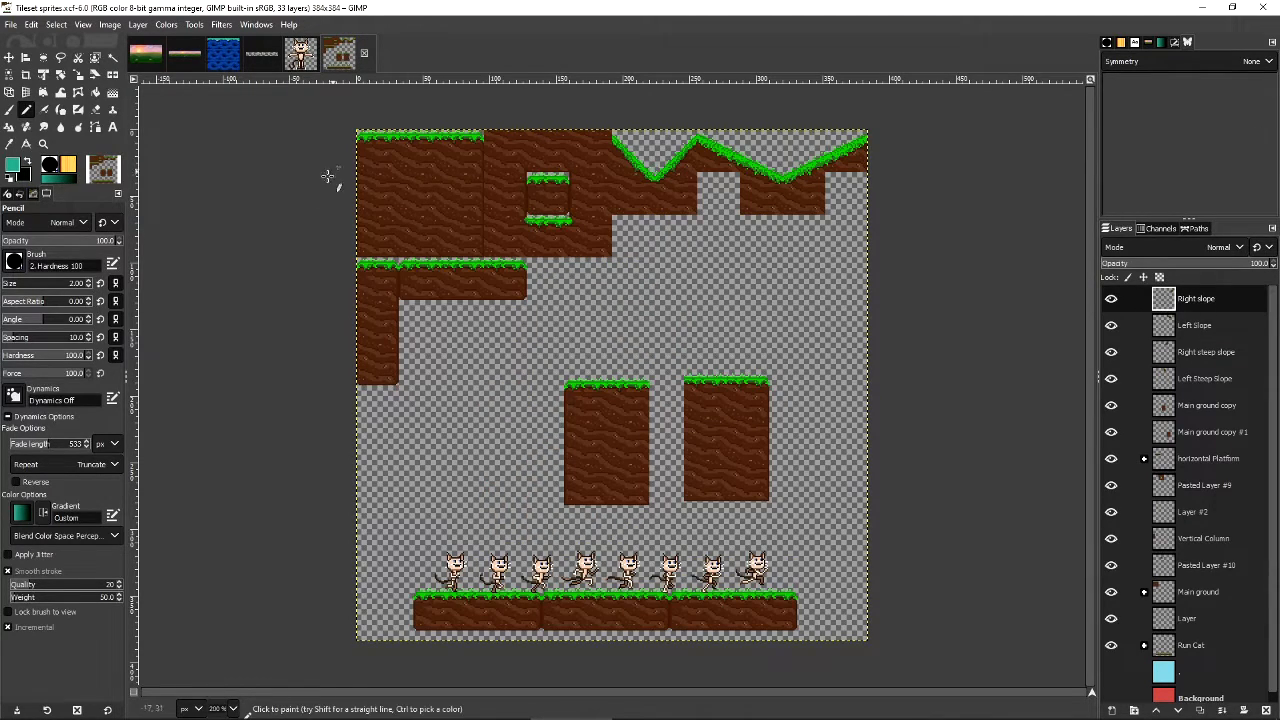
pyautogui.moveTo(420, 712)
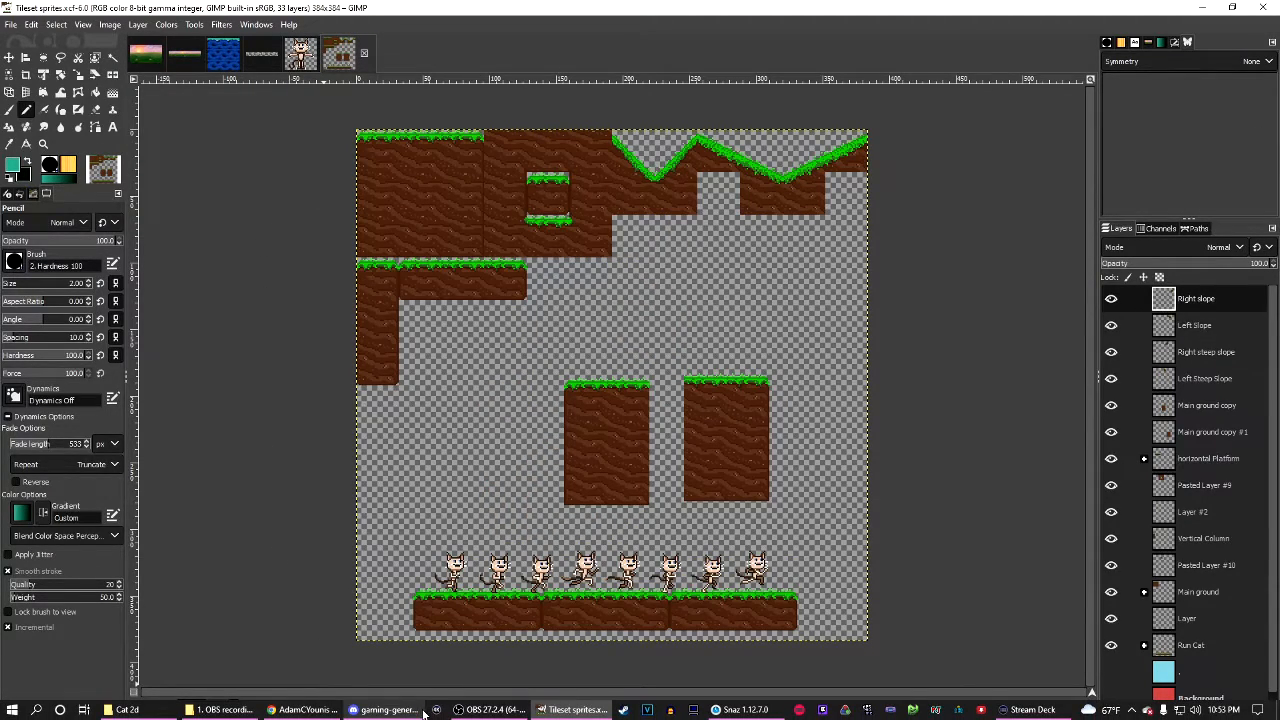
pyautogui.moveTo(122, 709)
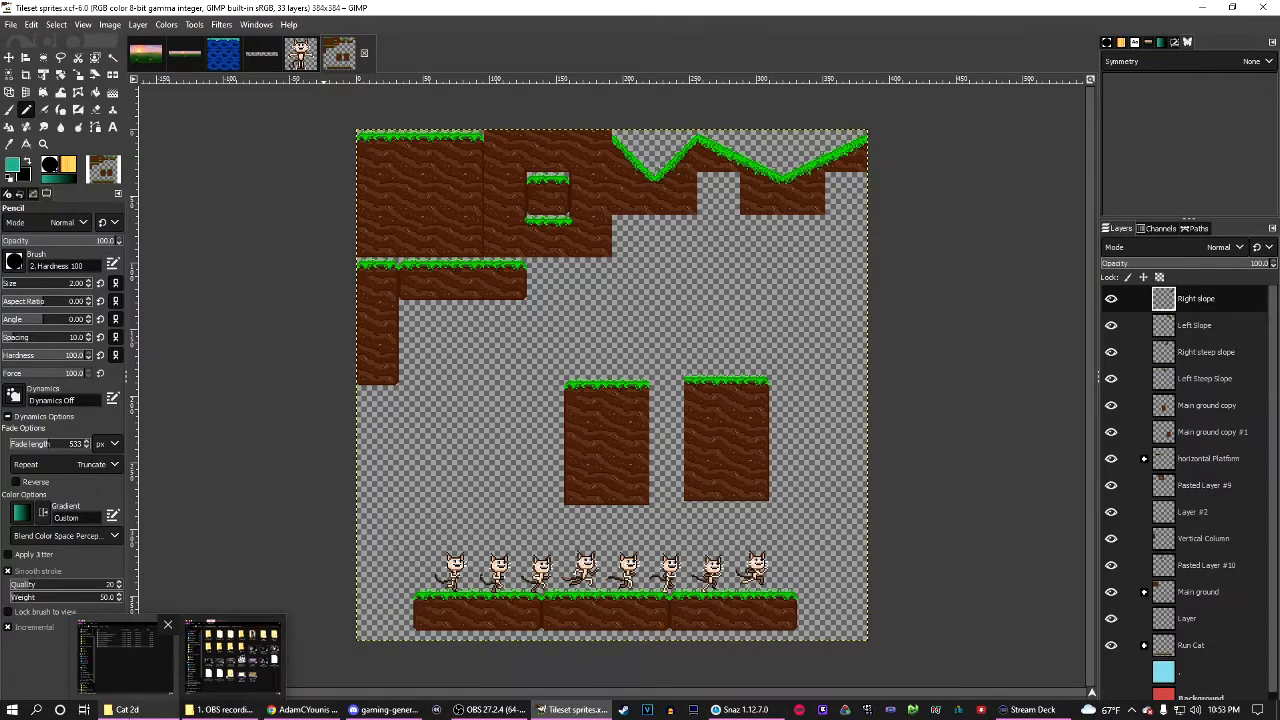
pyautogui.click(125, 655)
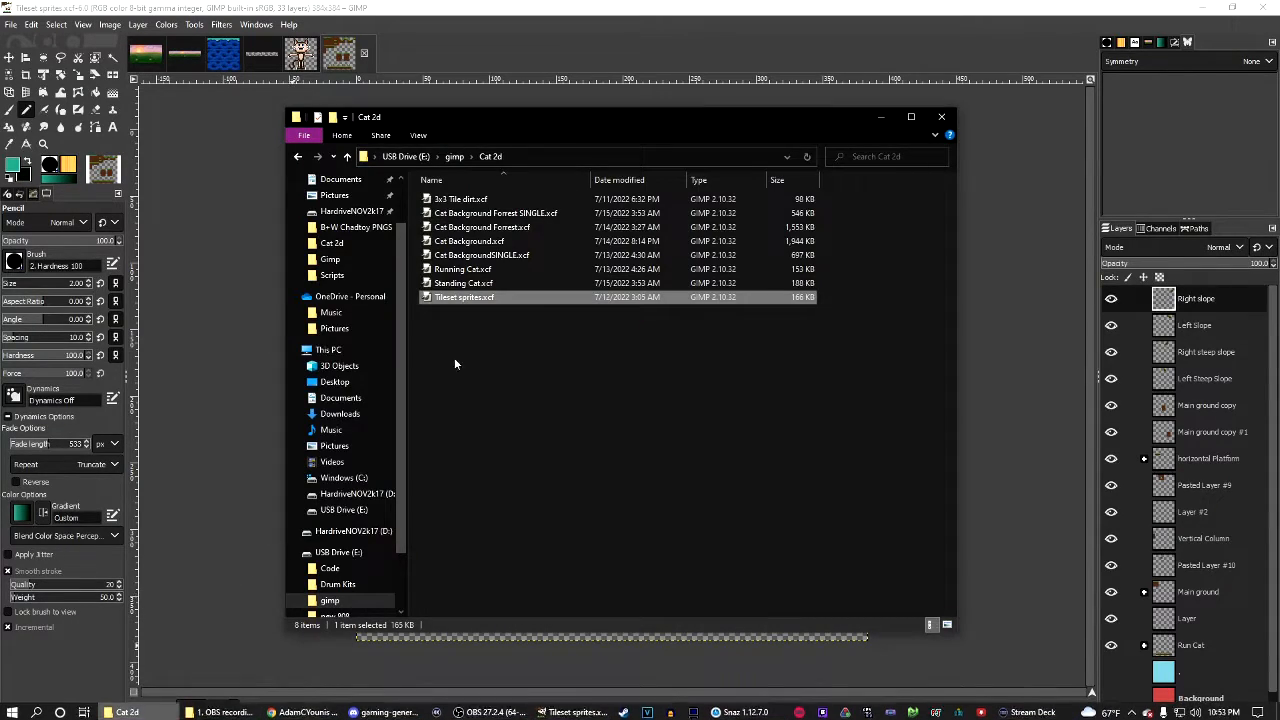
pyautogui.hotkey('alt', 'F4')
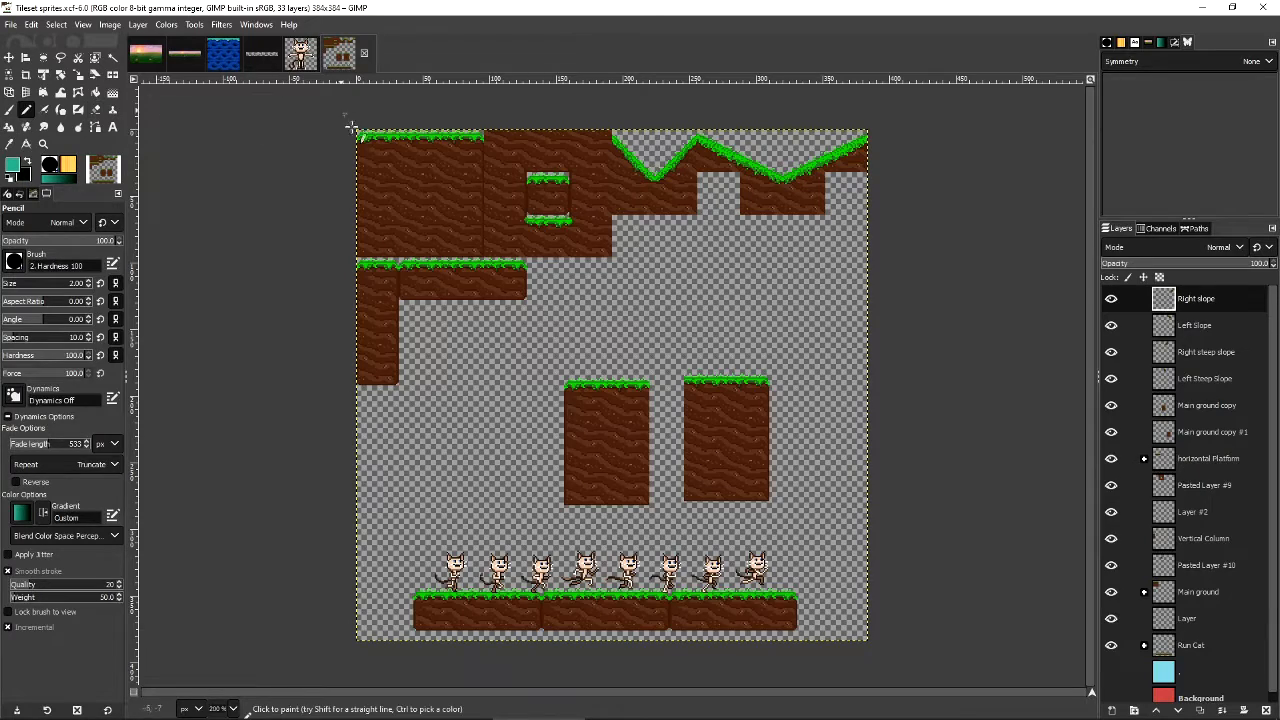
# Start exporting the Tileset sprites image and browse to the Tiles folder in the Catformer 1 project's Assets.
pyautogui.click(10, 24)
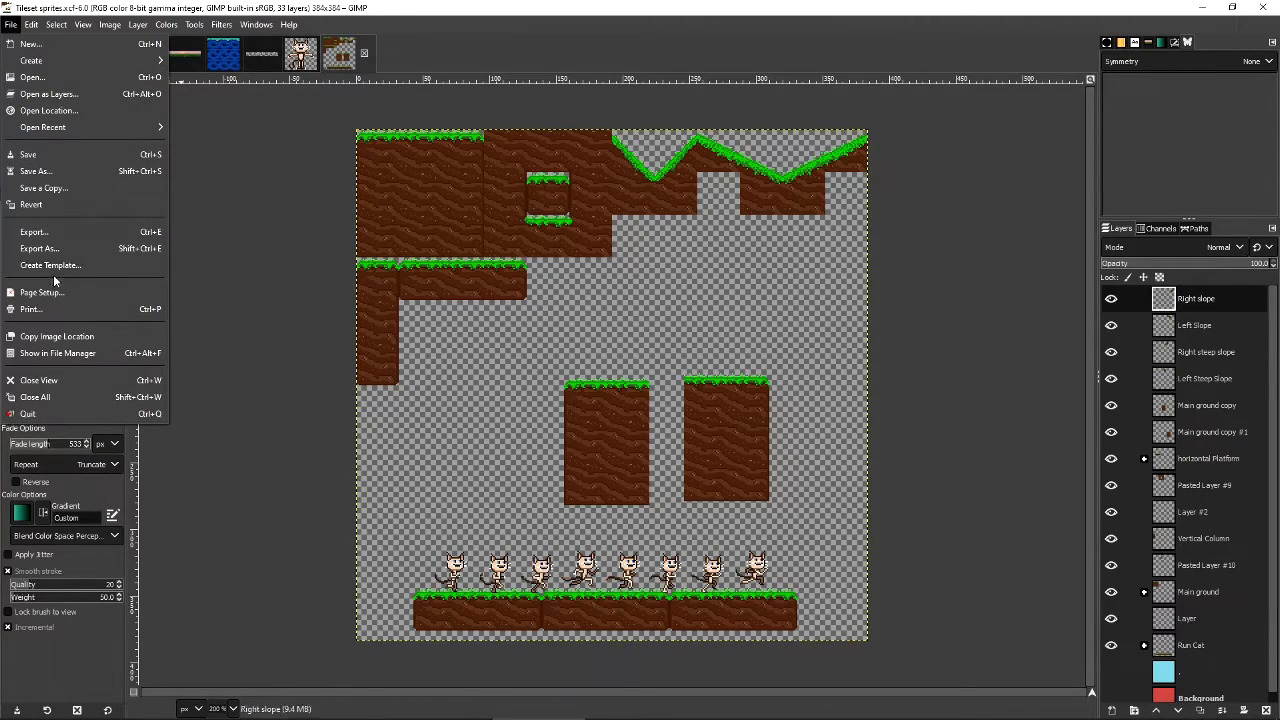
pyautogui.click(124, 249)
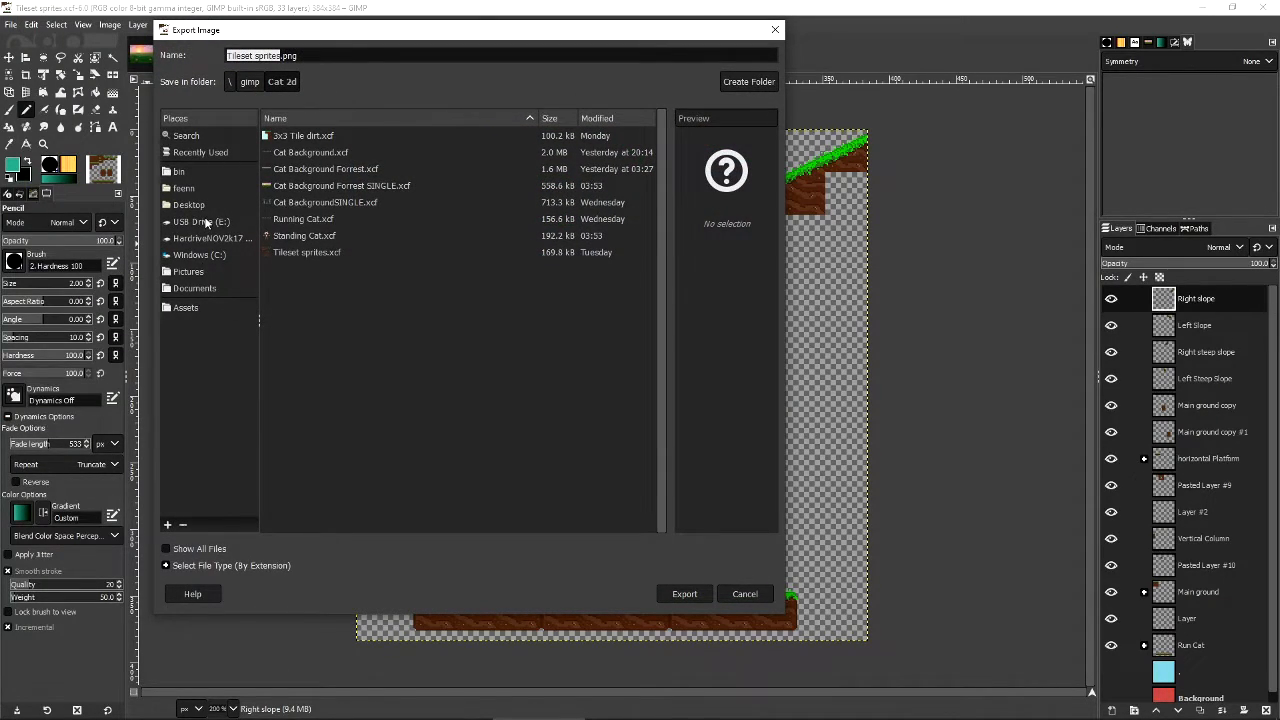
pyautogui.click(182, 308)
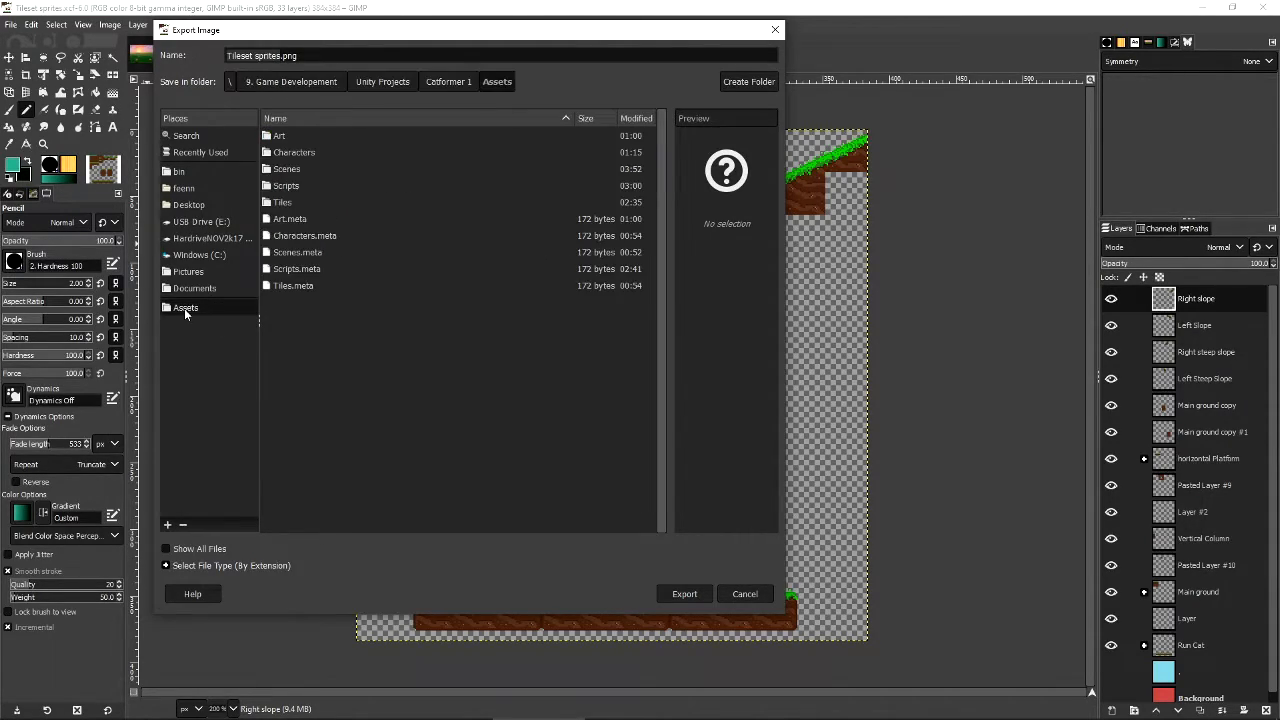
pyautogui.doubleClick(287, 203)
pyautogui.scroll(-5, 348, 378)
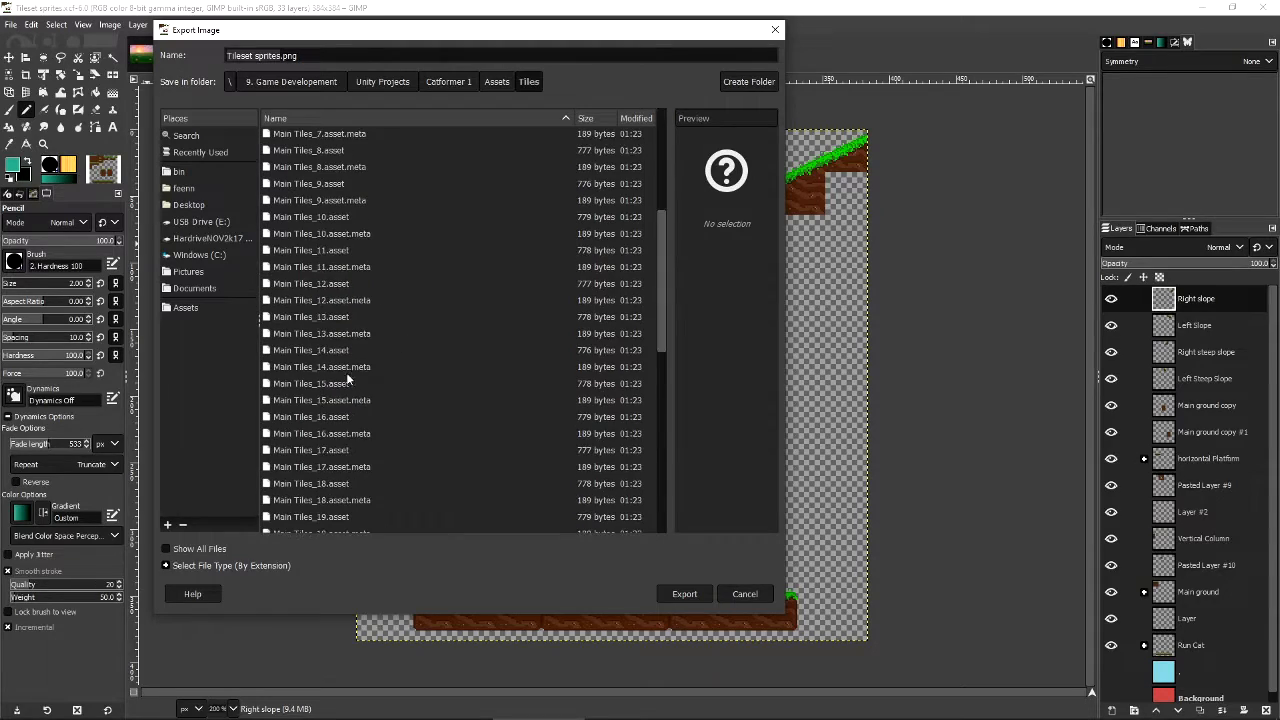
pyautogui.scroll(-3, 346, 372)
pyautogui.scroll(10, 344, 372)
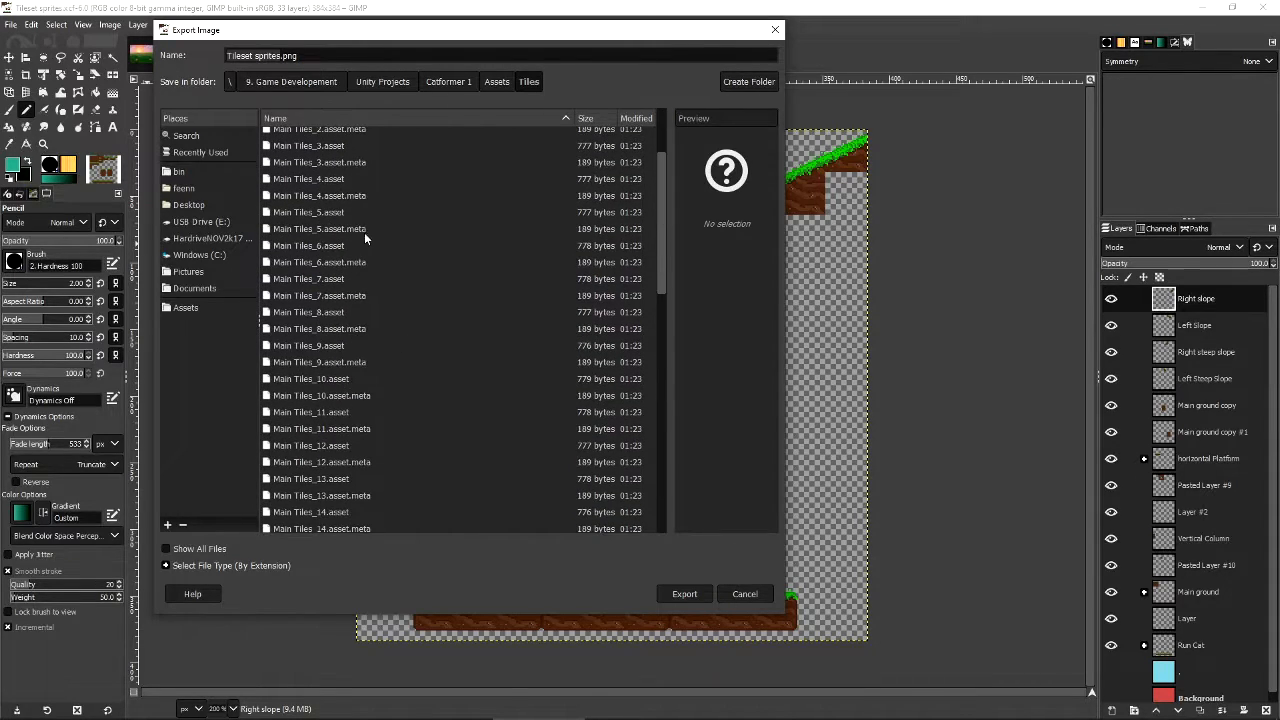
# Check the Art folder in Assets as an export destination, and return to the Tiles folder to look through its files.
pyautogui.click(499, 84)
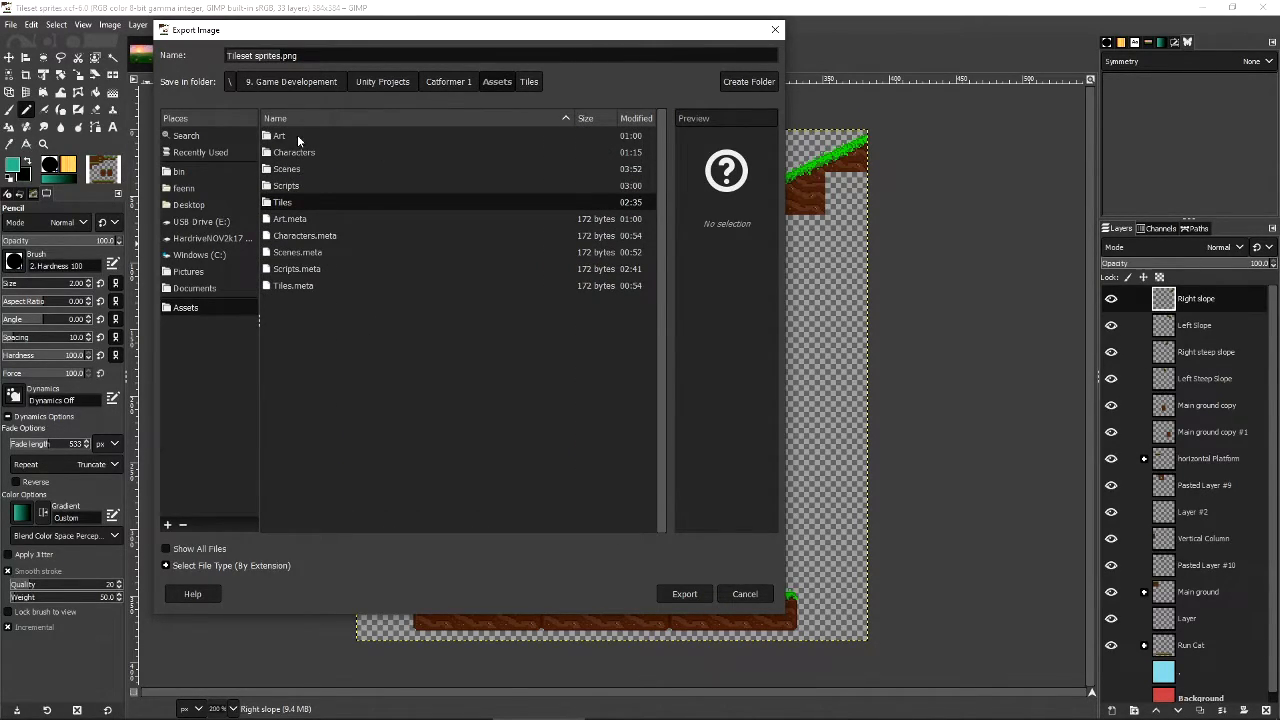
pyautogui.doubleClick(280, 136)
pyautogui.click(490, 84)
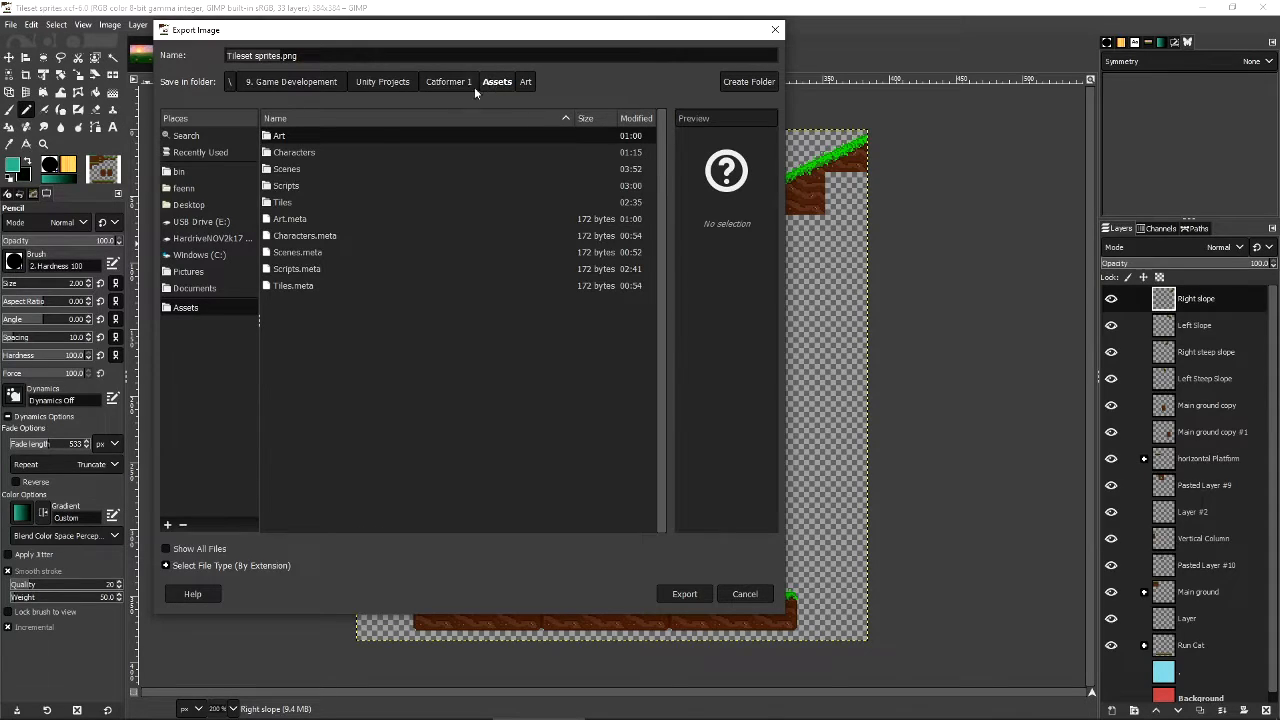
pyautogui.doubleClick(297, 201)
pyautogui.scroll(-15, 379, 505)
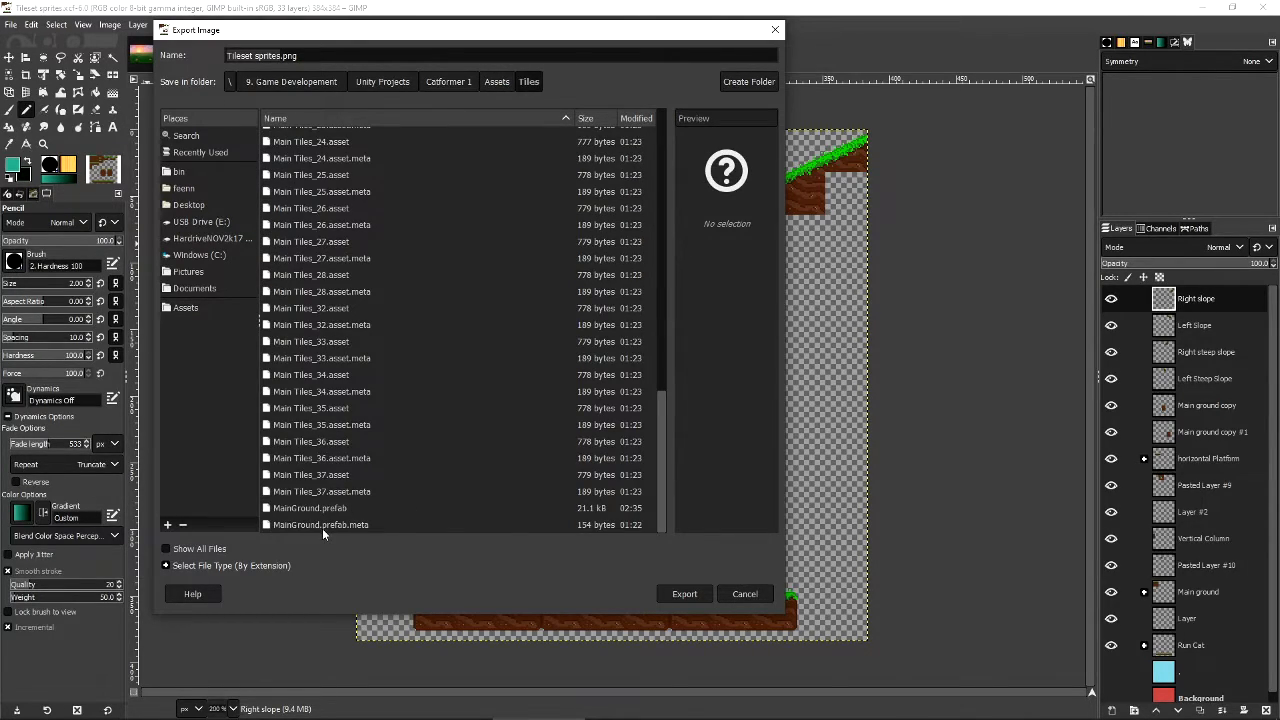
pyautogui.scroll(15, 451, 426)
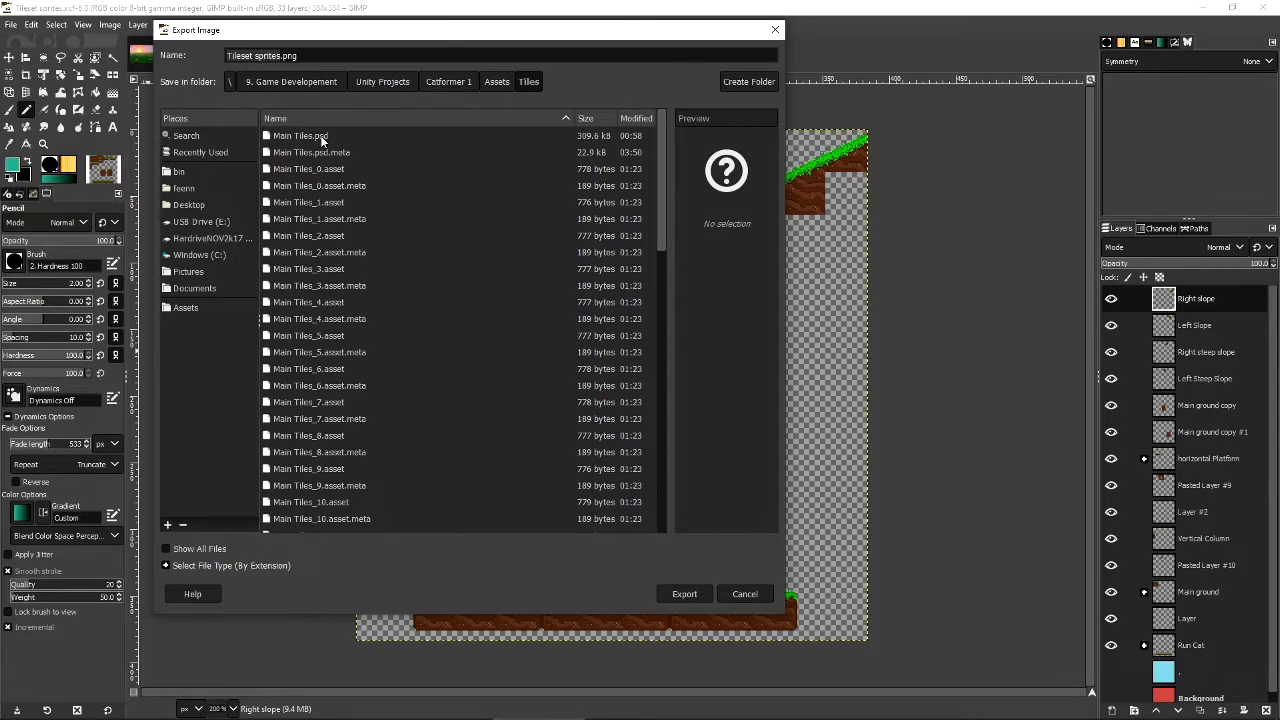
# Choose Photoshop image (psd) as the export file type, and cancel the export.
pyautogui.click(172, 566)
pyautogui.scroll(-5, 464, 506)
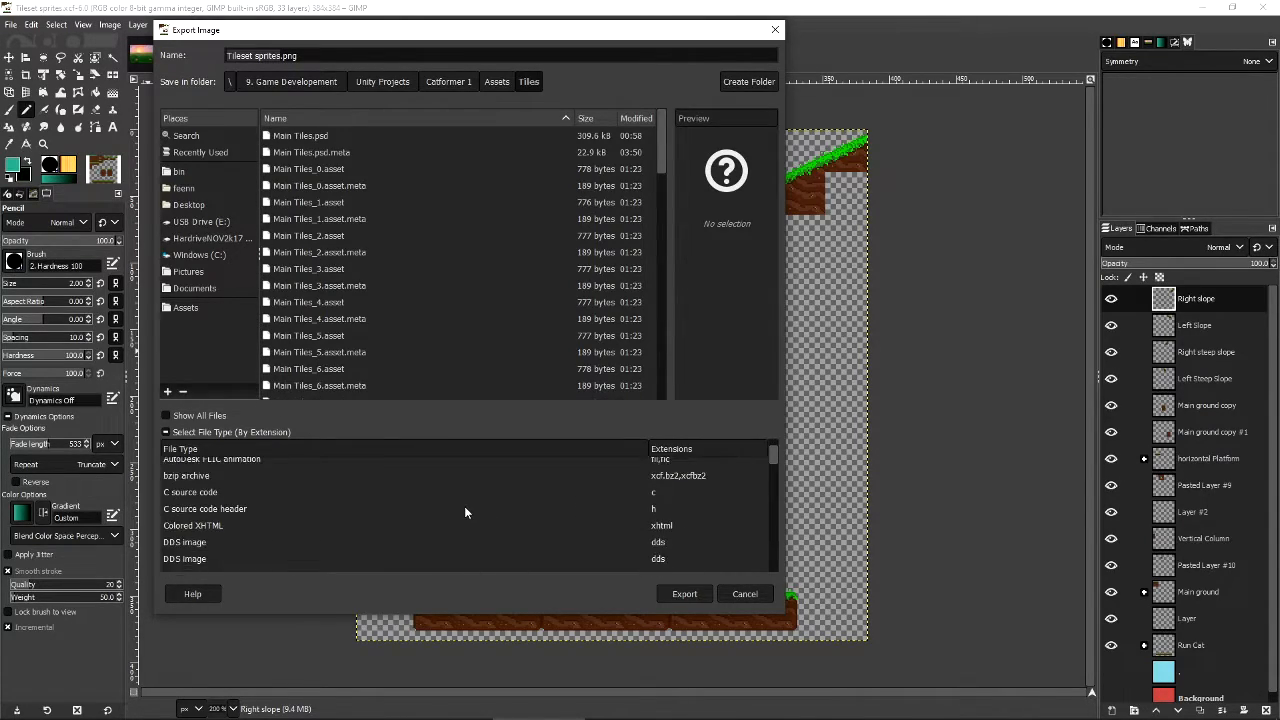
pyautogui.scroll(-3, 565, 514)
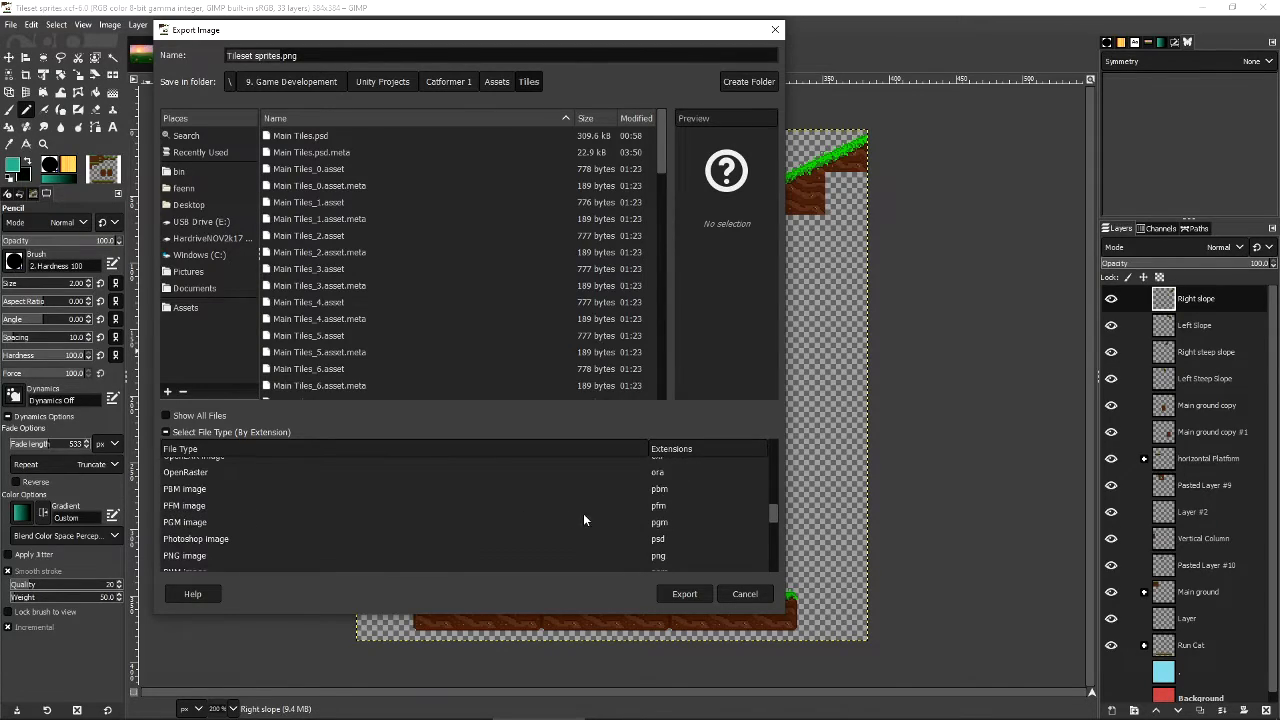
pyautogui.click(188, 538)
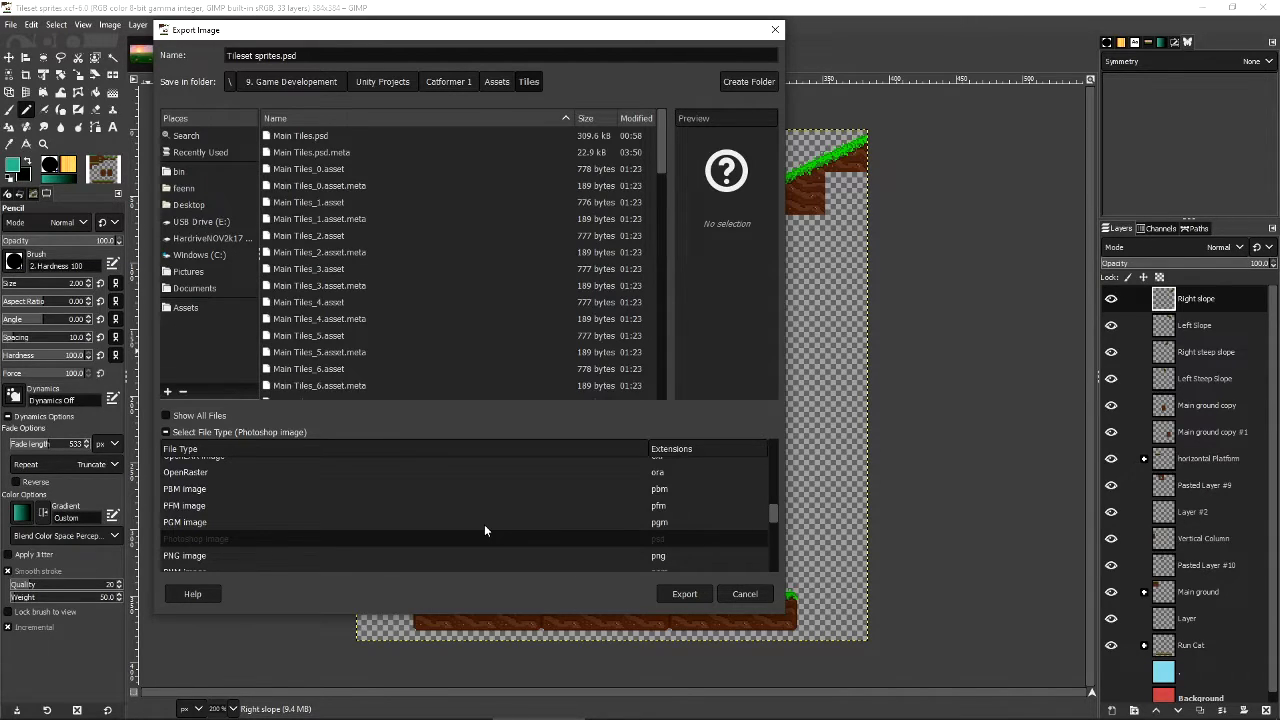
pyautogui.click(744, 594)
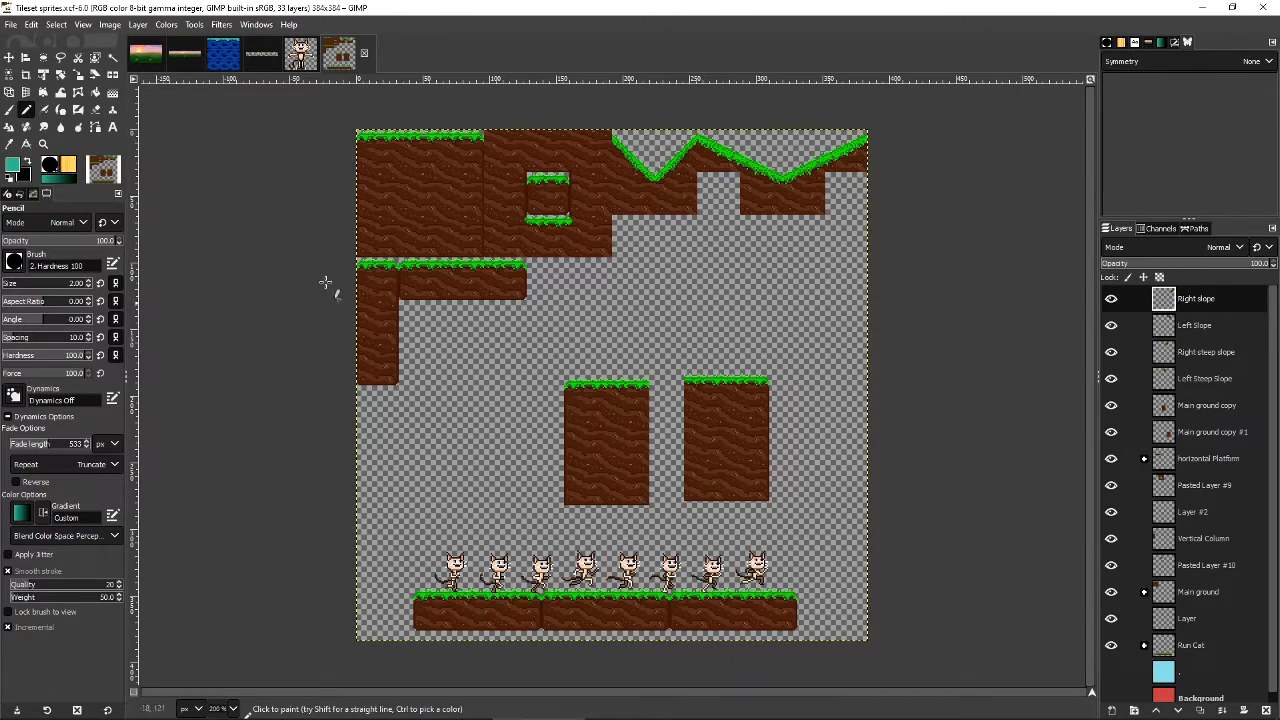
# Toggle the visibility of the "." layer in the Standing Cat image, and examine the frames of the Running Cat image.
pyautogui.click(298, 60)
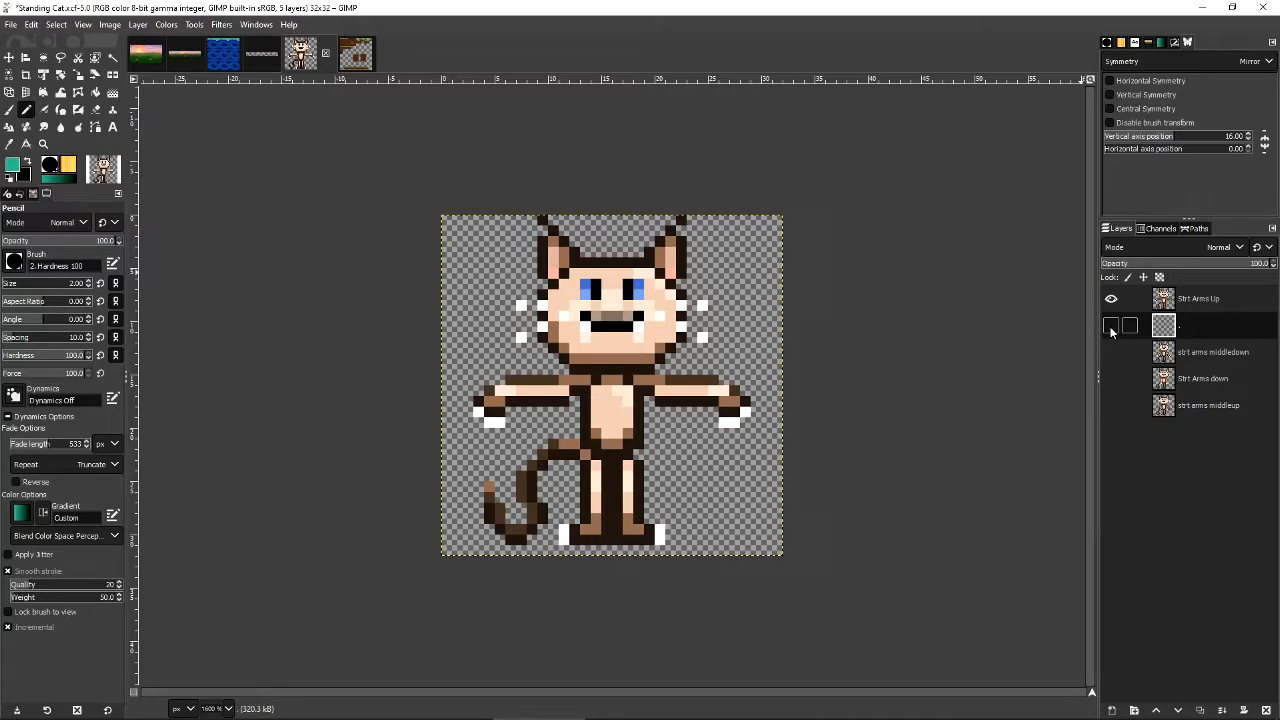
pyautogui.click(1111, 327)
pyautogui.click(260, 62)
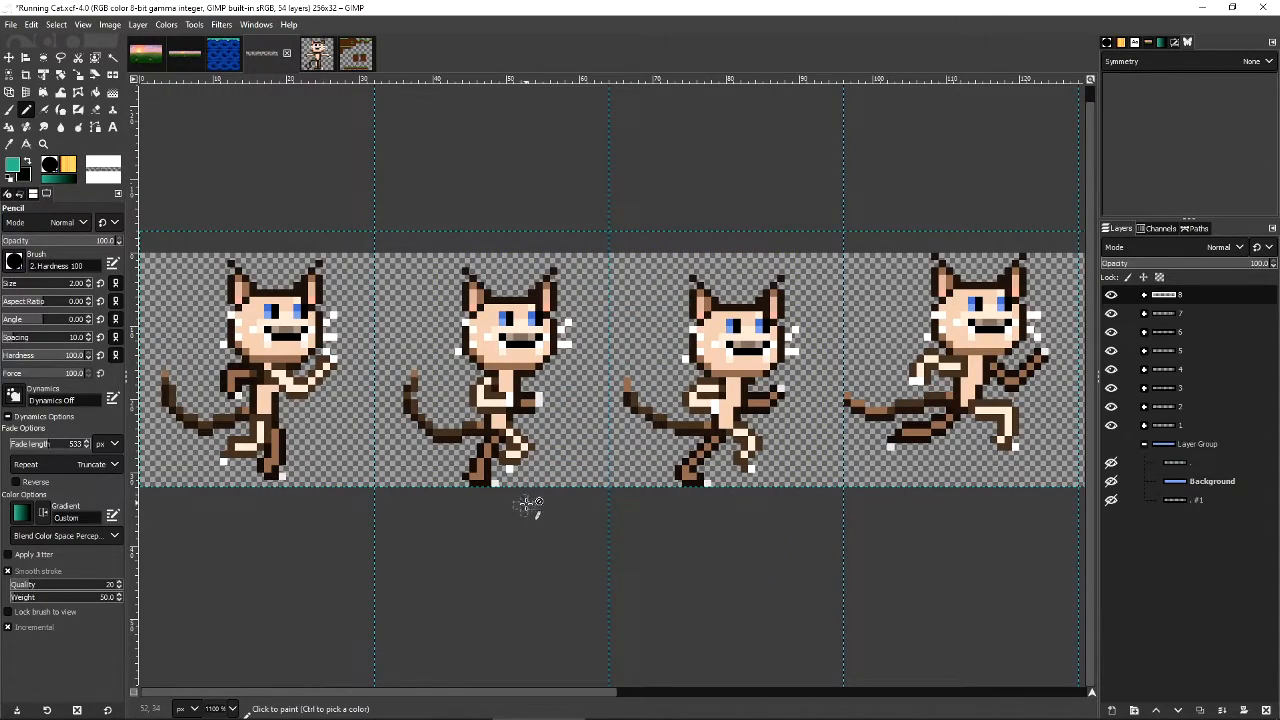
pyautogui.hscroll(3, 555, 505)
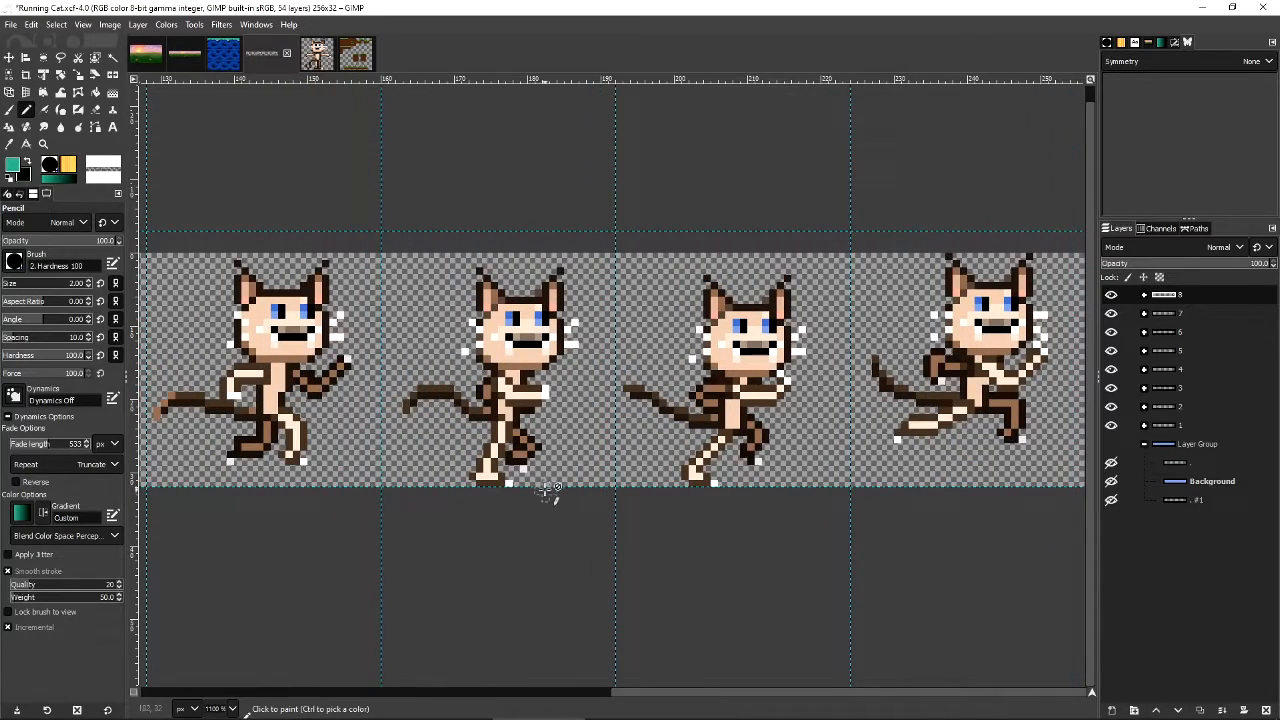
pyautogui.hscroll(-3, 597, 500)
pyautogui.hscroll(-5, 597, 500)
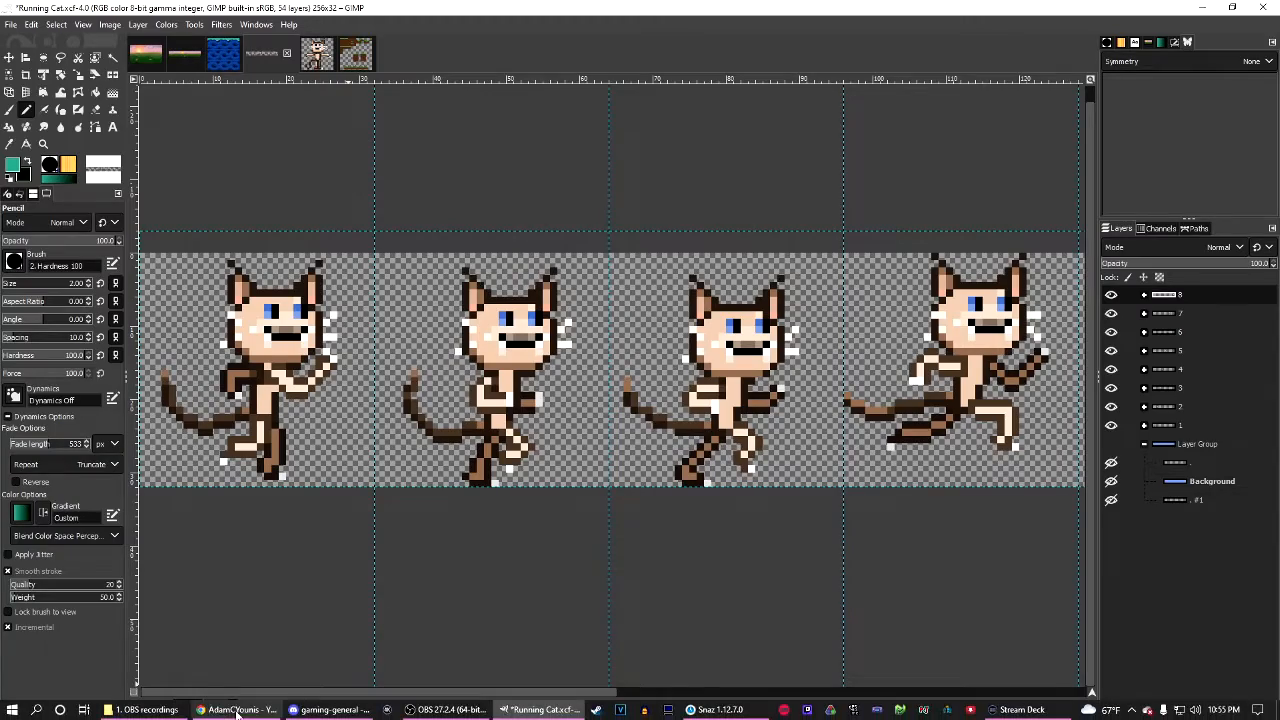
# Switch to the browser to look over AdamCYounis's uploaded pixel art videos, and return to GIMP.
pyautogui.click(236, 711)
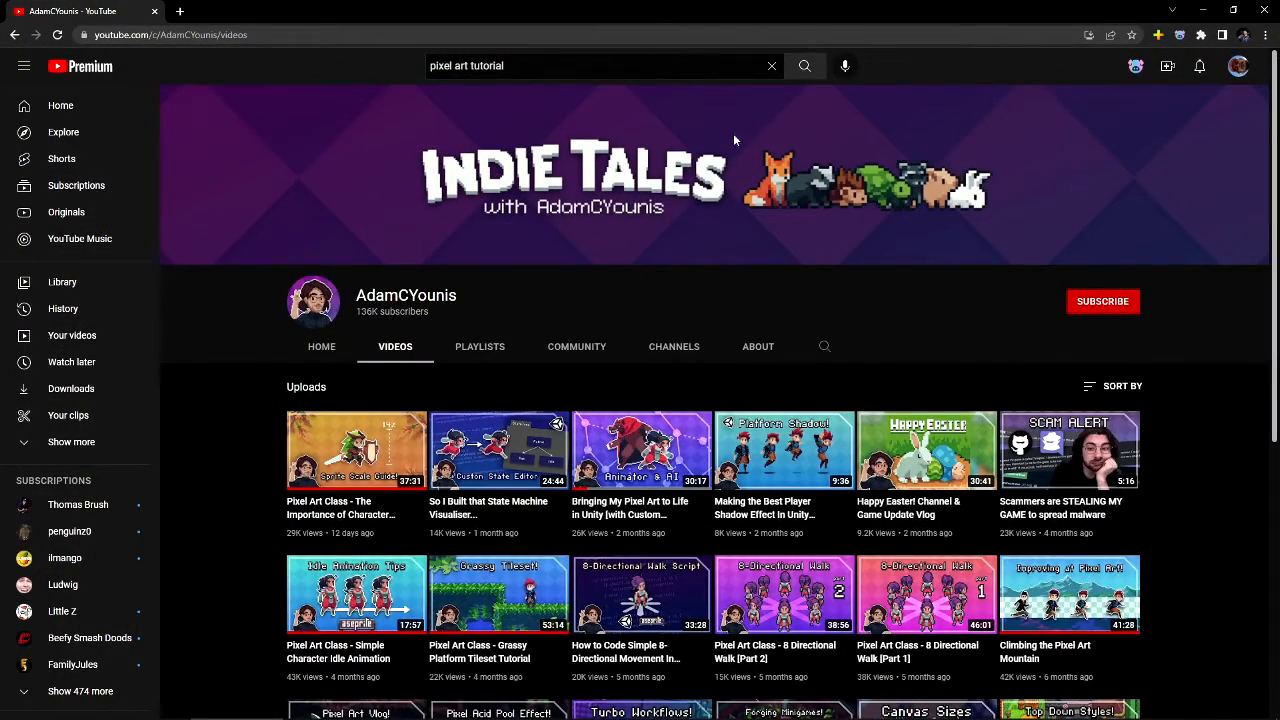
pyautogui.scroll(-1, 1040, 358)
pyautogui.scroll(-1, 1040, 358)
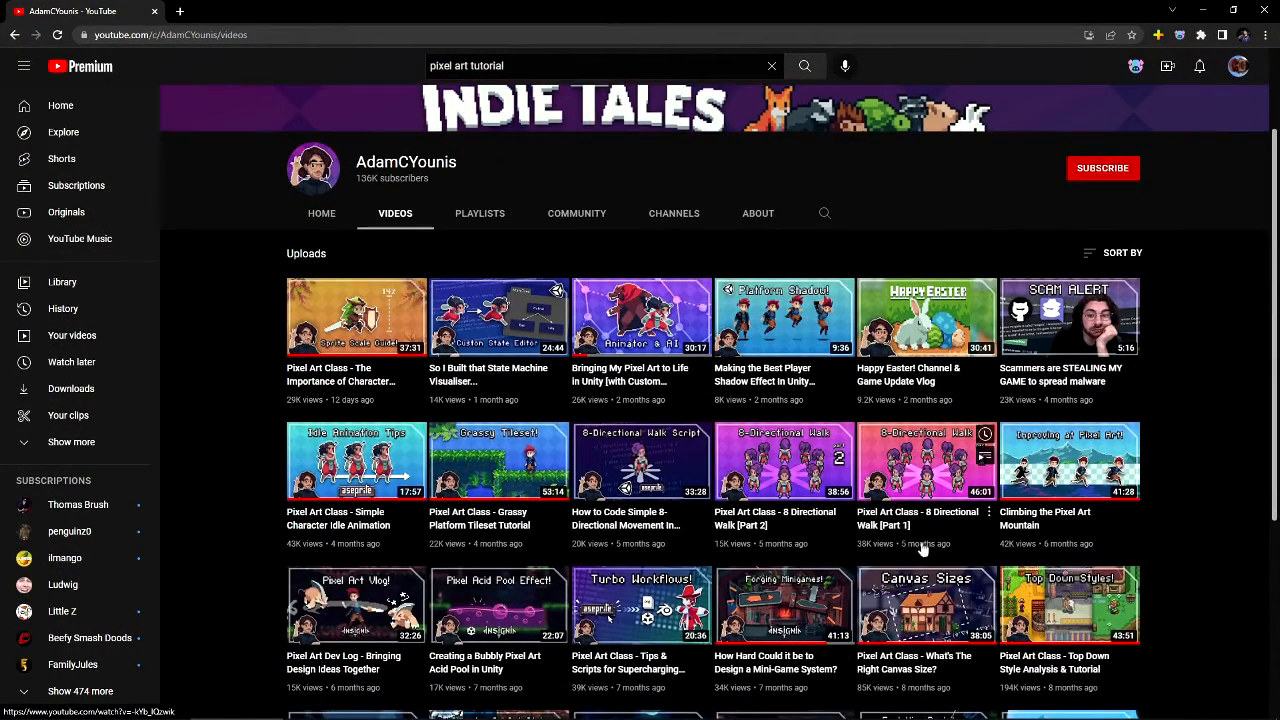
pyautogui.moveTo(345, 487)
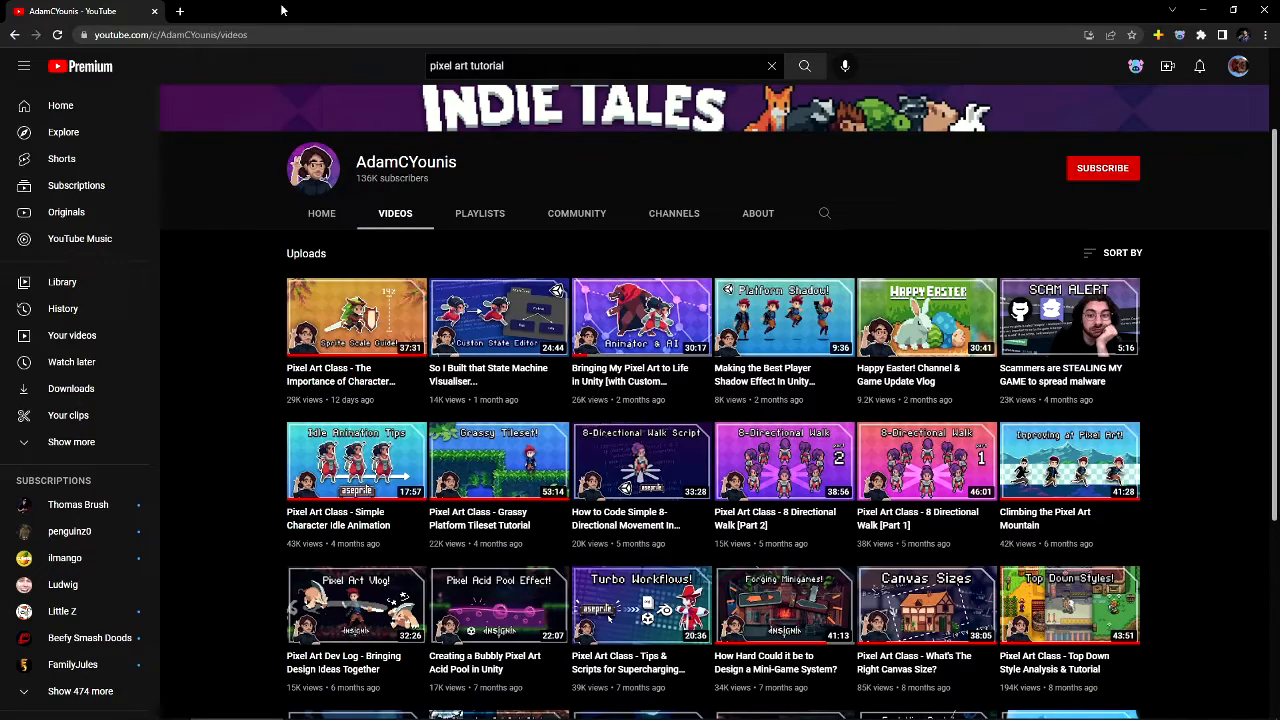
pyautogui.moveTo(1091, 7); pyautogui.dragTo(1232, 7)
pyautogui.click(1203, 9)
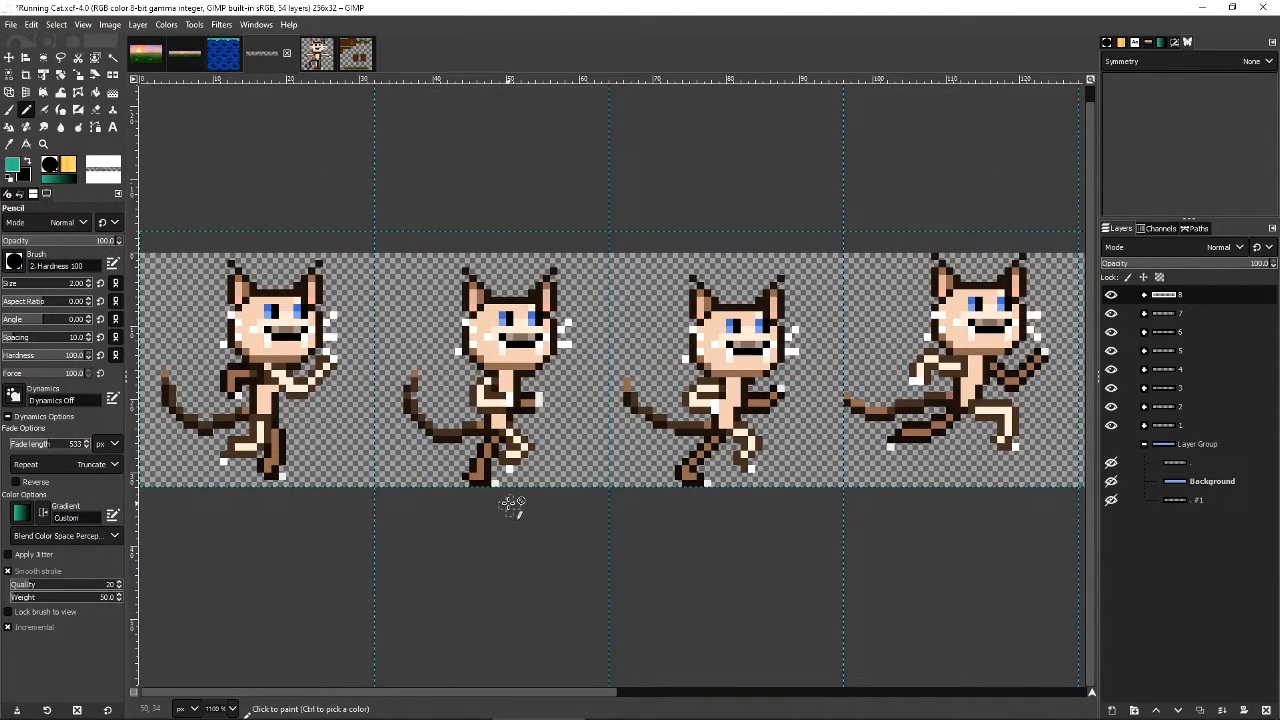
# View the whole Running Cat sprite strip with all its frames at once.
pyautogui.keyDown('ctrl'); pyautogui.scroll(-1, 550, 478); pyautogui.keyUp('ctrl')
pyautogui.keyDown('ctrl'); pyautogui.scroll(-2, 550, 476); pyautogui.keyUp('ctrl')
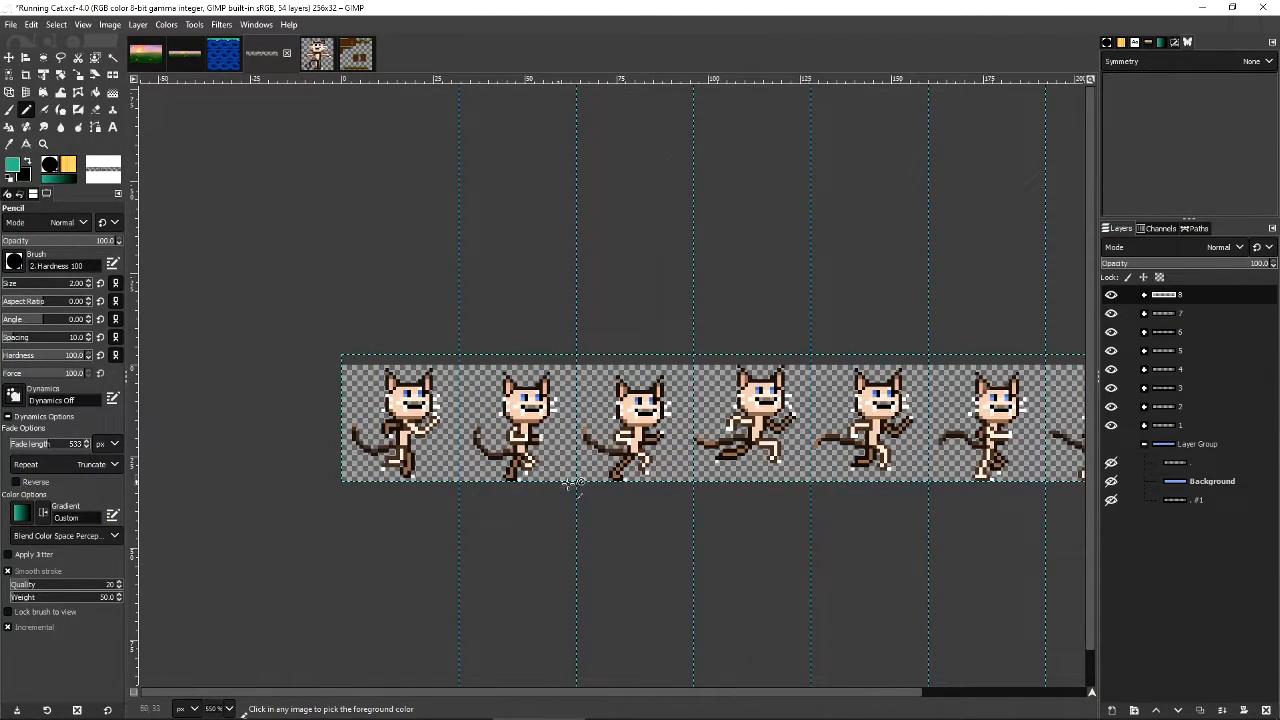
pyautogui.hscroll(2, 654, 523)
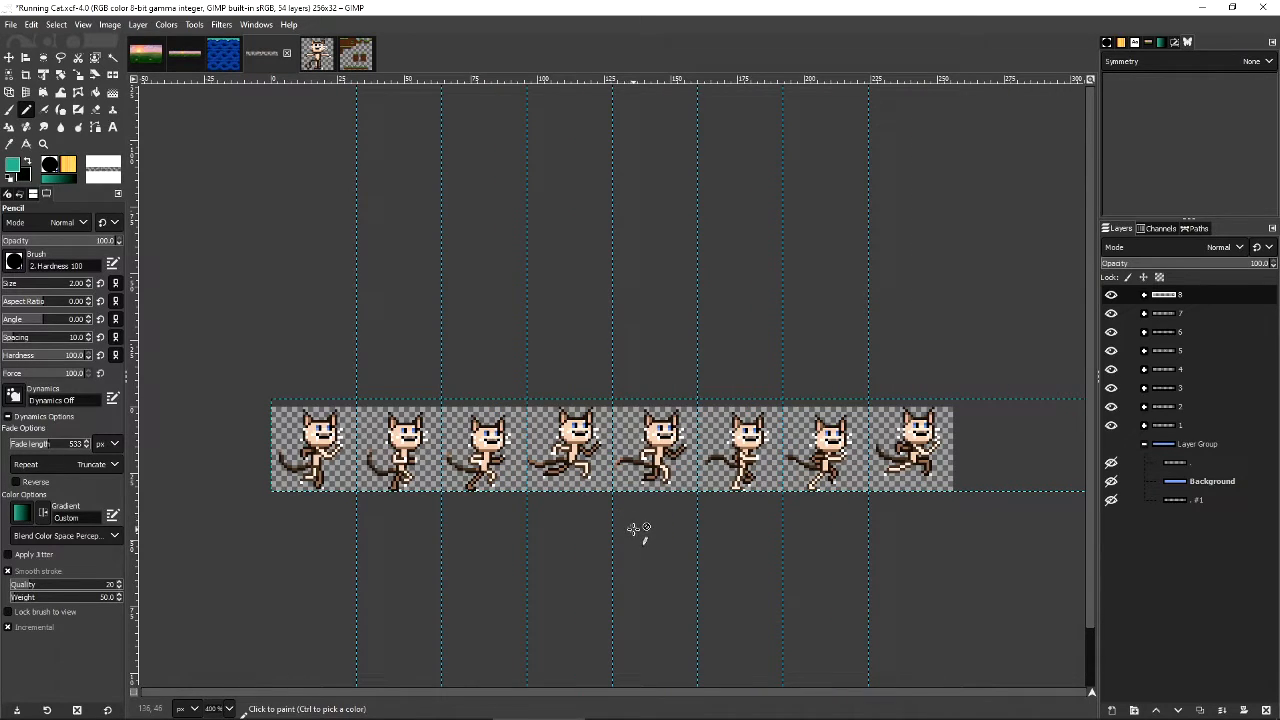
pyautogui.keyDown('ctrl'); pyautogui.scroll(1, 628, 536); pyautogui.keyUp('ctrl')
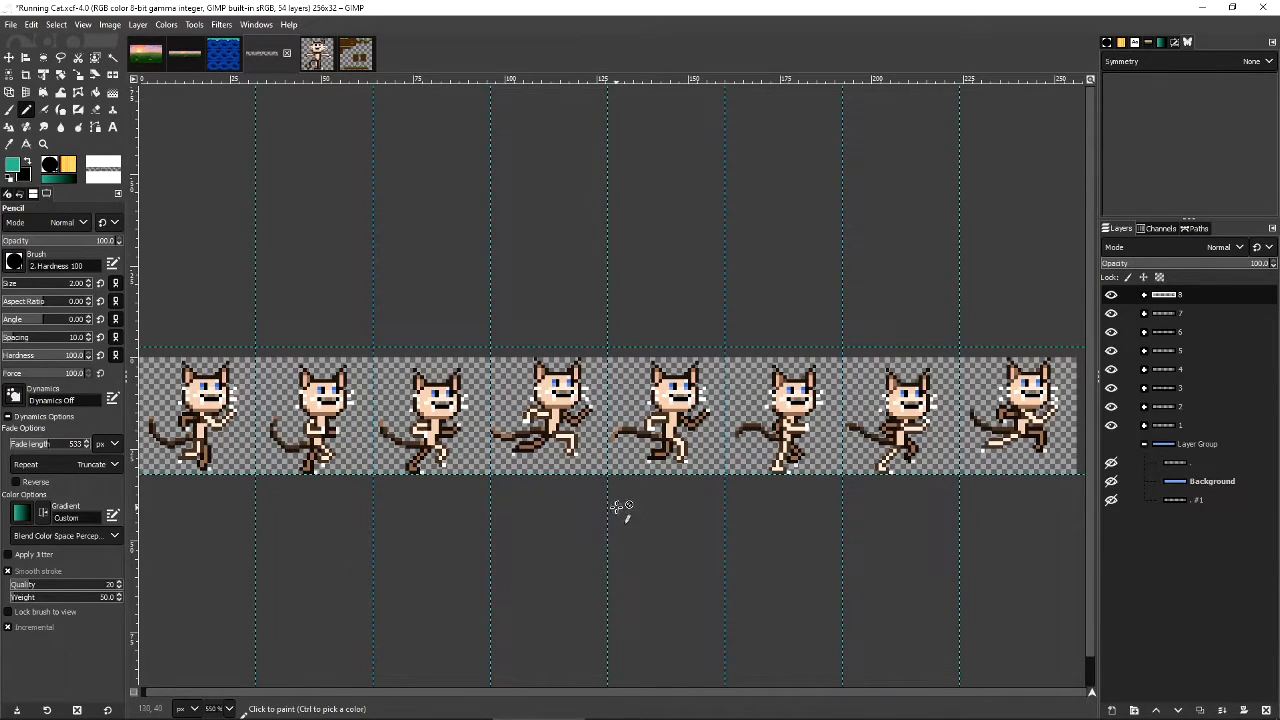
pyautogui.keyDown('ctrl'); pyautogui.scroll(-2, 620, 508); pyautogui.keyUp('ctrl')
pyautogui.keyDown('ctrl'); pyautogui.scroll(2, 620, 523); pyautogui.keyUp('ctrl')
pyautogui.keyDown('ctrl'); pyautogui.scroll(-1, 617, 520); pyautogui.keyUp('ctrl')
pyautogui.keyDown('ctrl'); pyautogui.scroll(1, 617, 520); pyautogui.keyUp('ctrl')
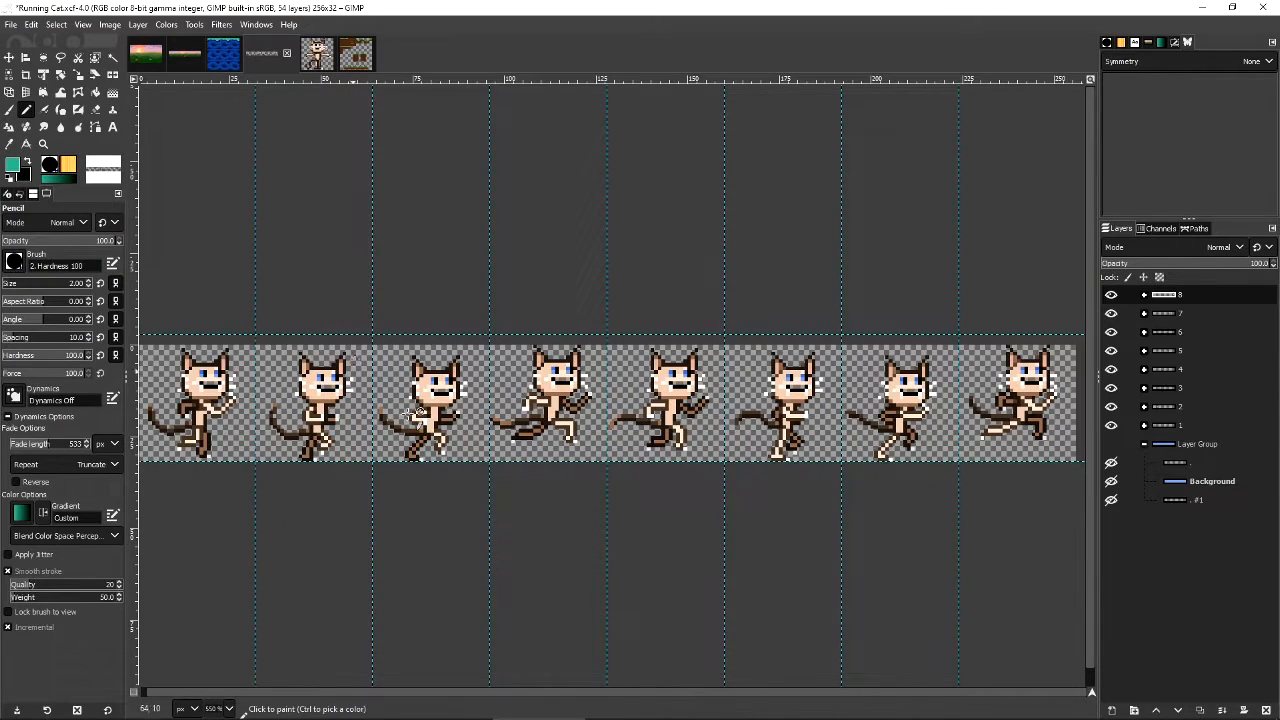
# Open the Tileset sprites image and examine the running cat sprites on the grass platform up close.
pyautogui.click(359, 55)
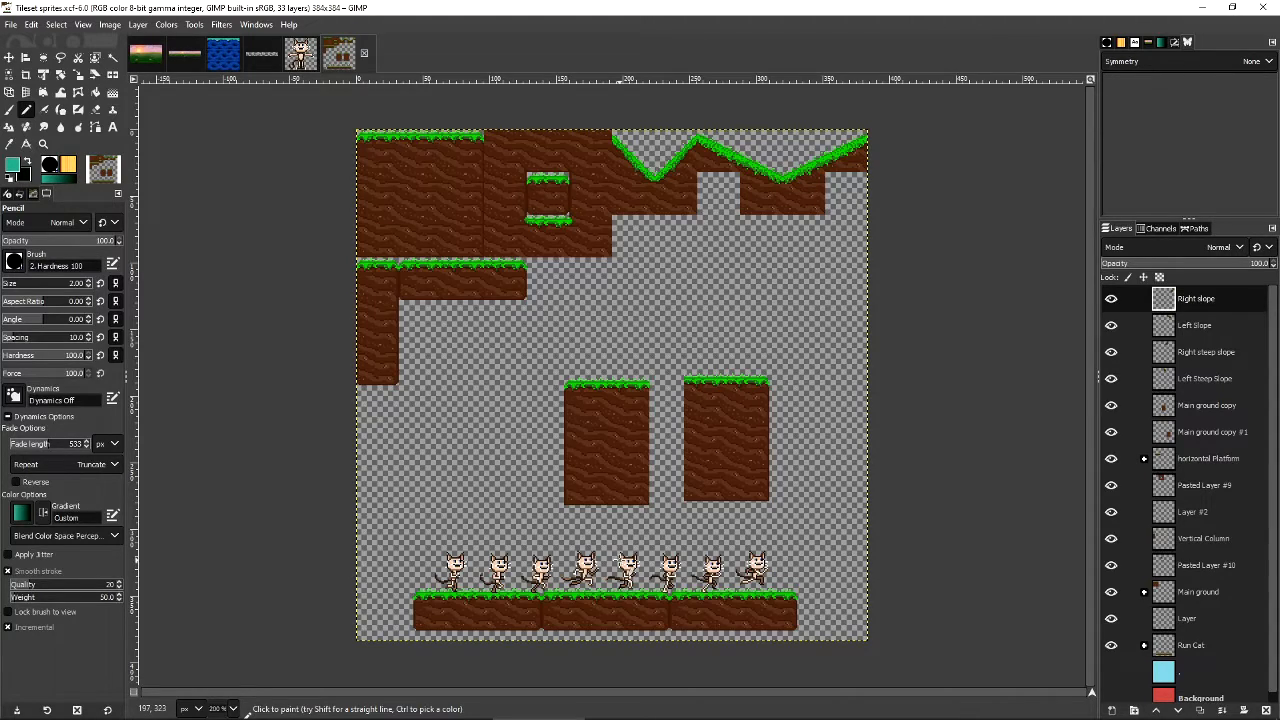
pyautogui.scroll(3, 614, 563)
pyautogui.scroll(-2, 614, 563)
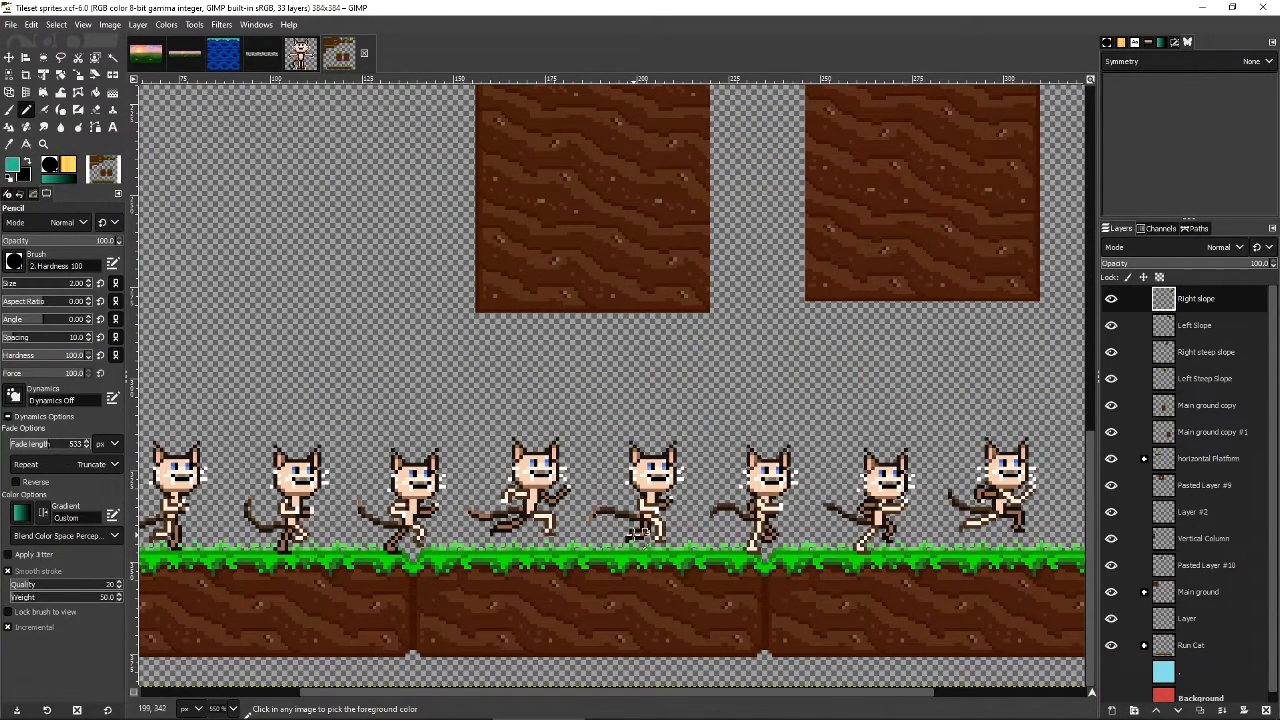
pyautogui.scroll(-5, 643, 537)
pyautogui.scroll(4, 641, 539)
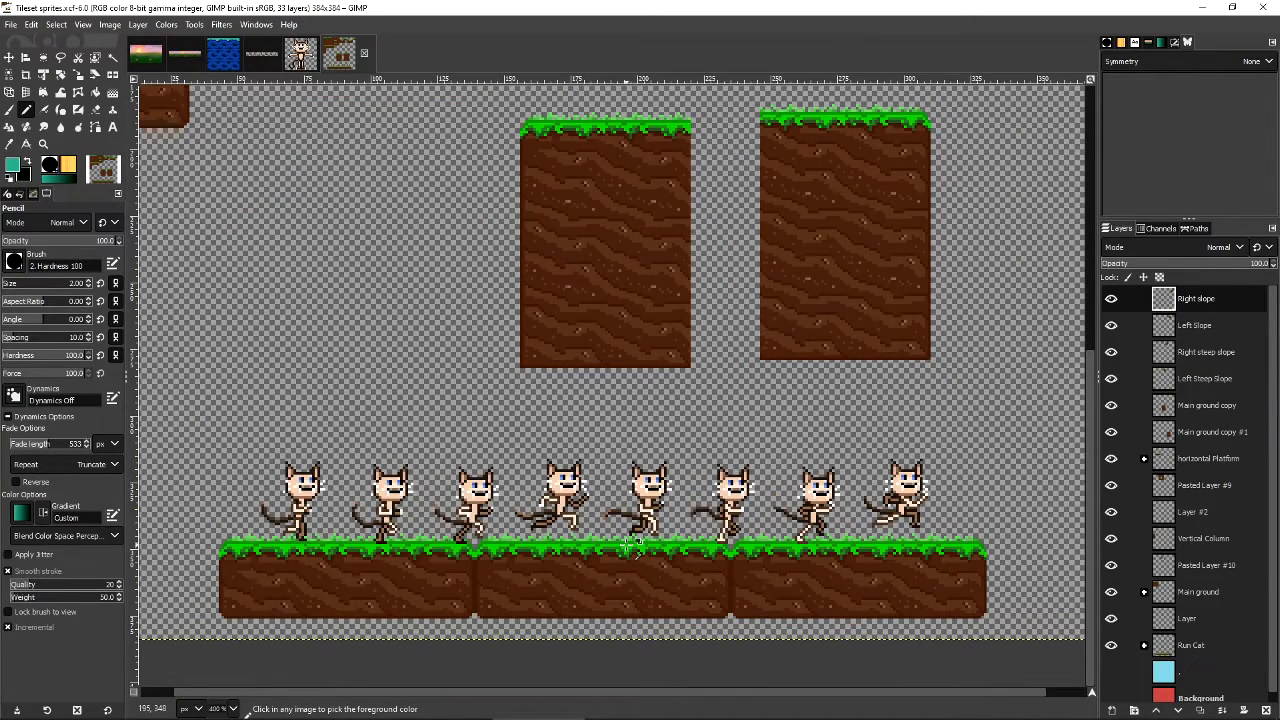
pyautogui.scroll(10, 625, 545)
pyautogui.scroll(-9, 624, 544)
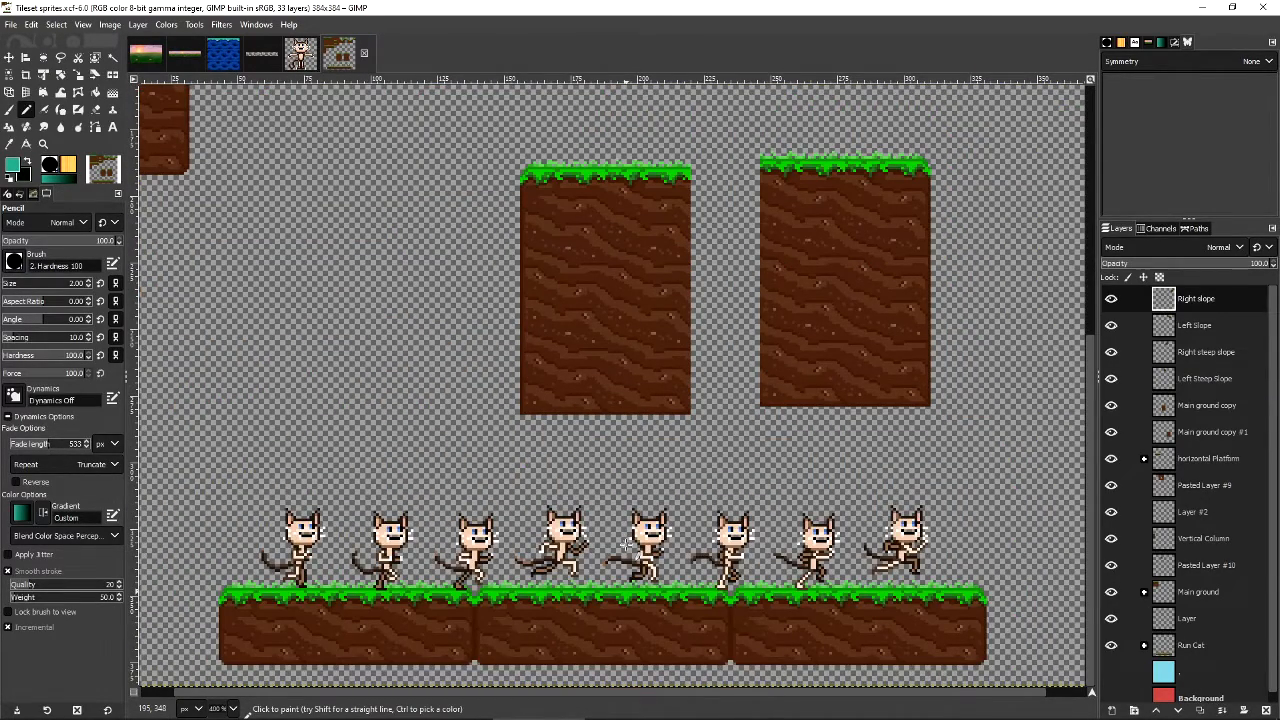